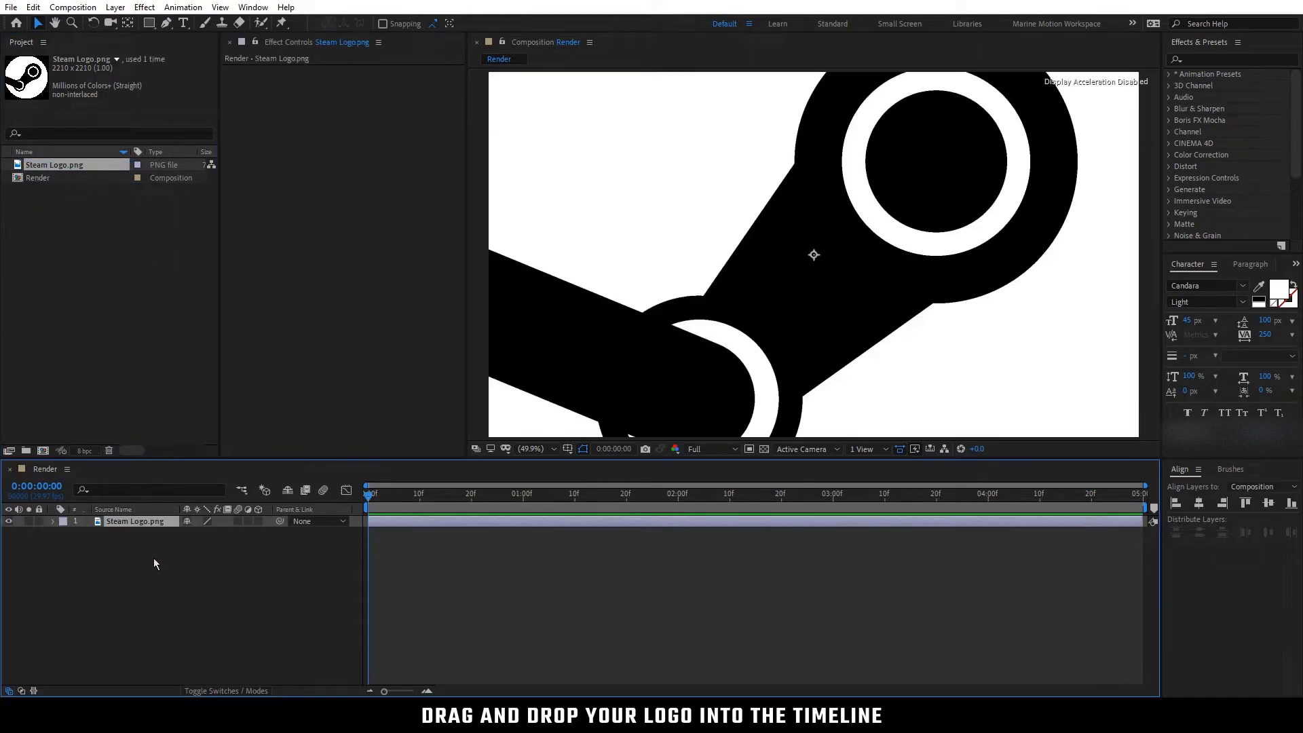
- Scale the Steam Logo.png layer to 46% so that it fits the composition
key("s")
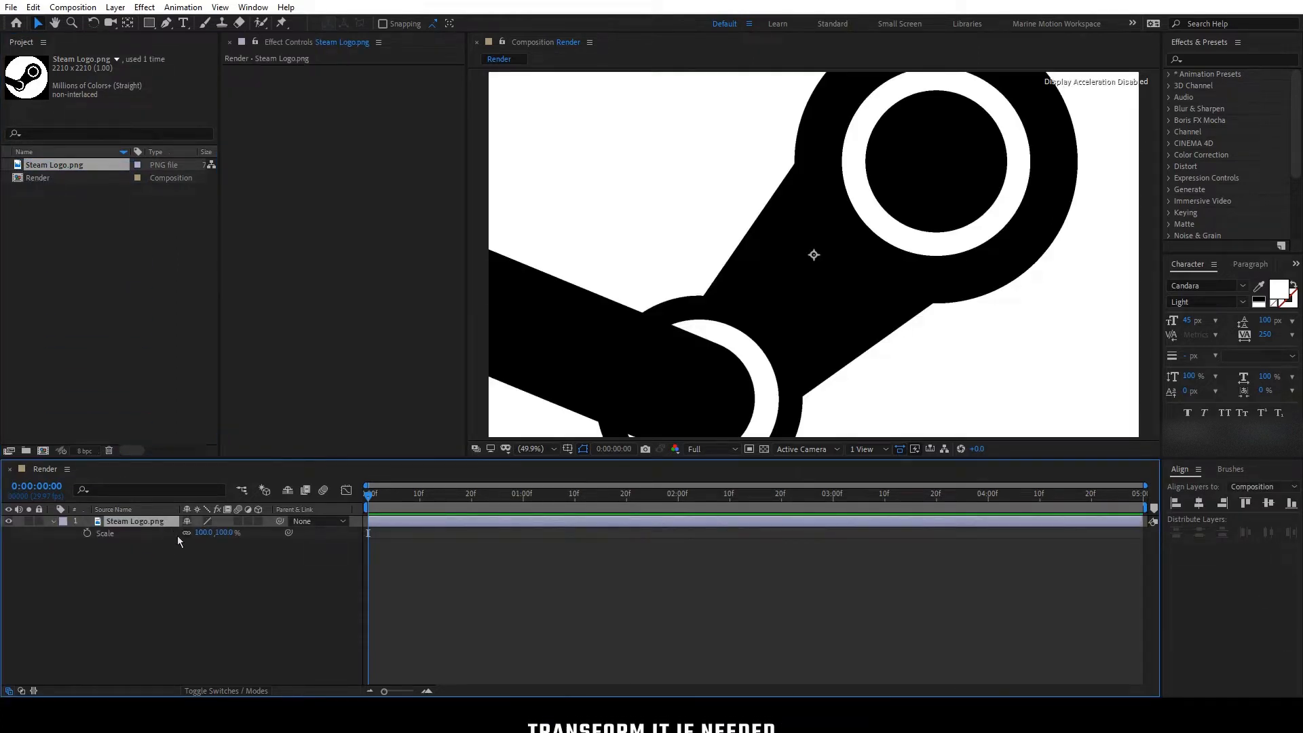
left_click(224, 534)
type("46")
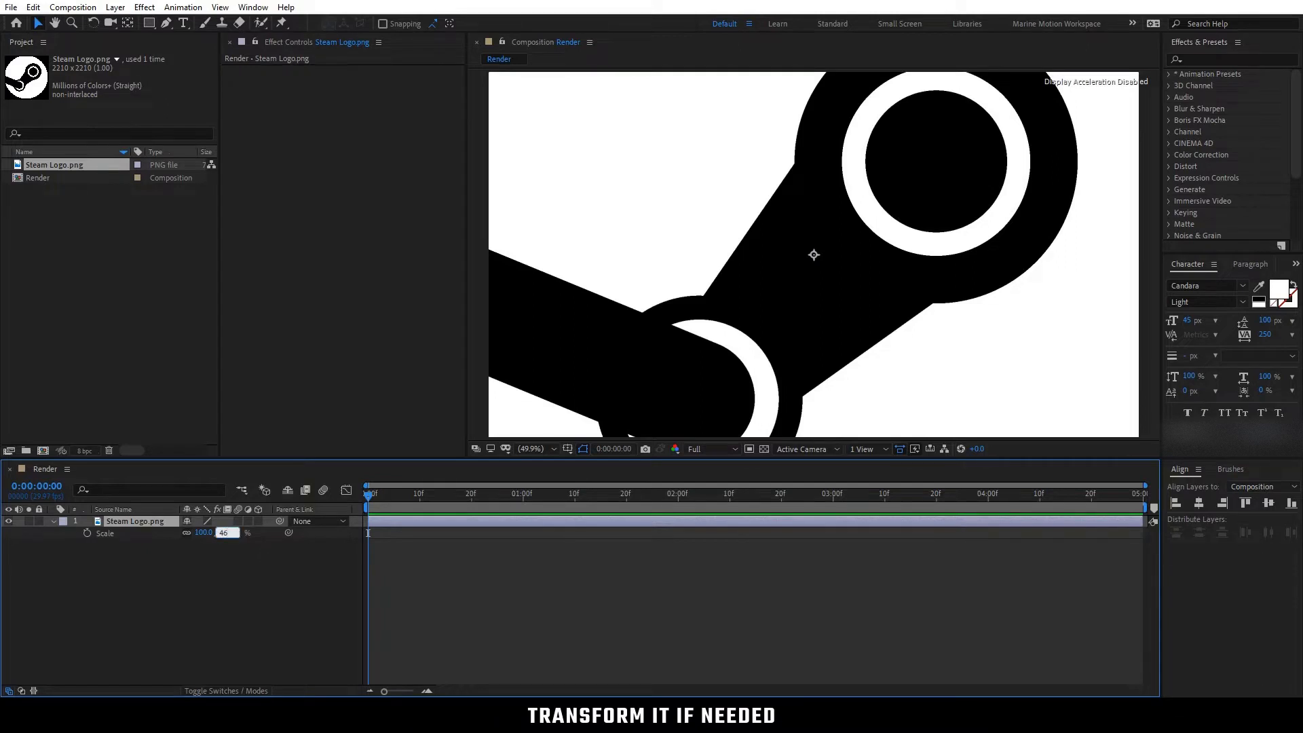
key("Return")
key("s")
left_click(271, 557)
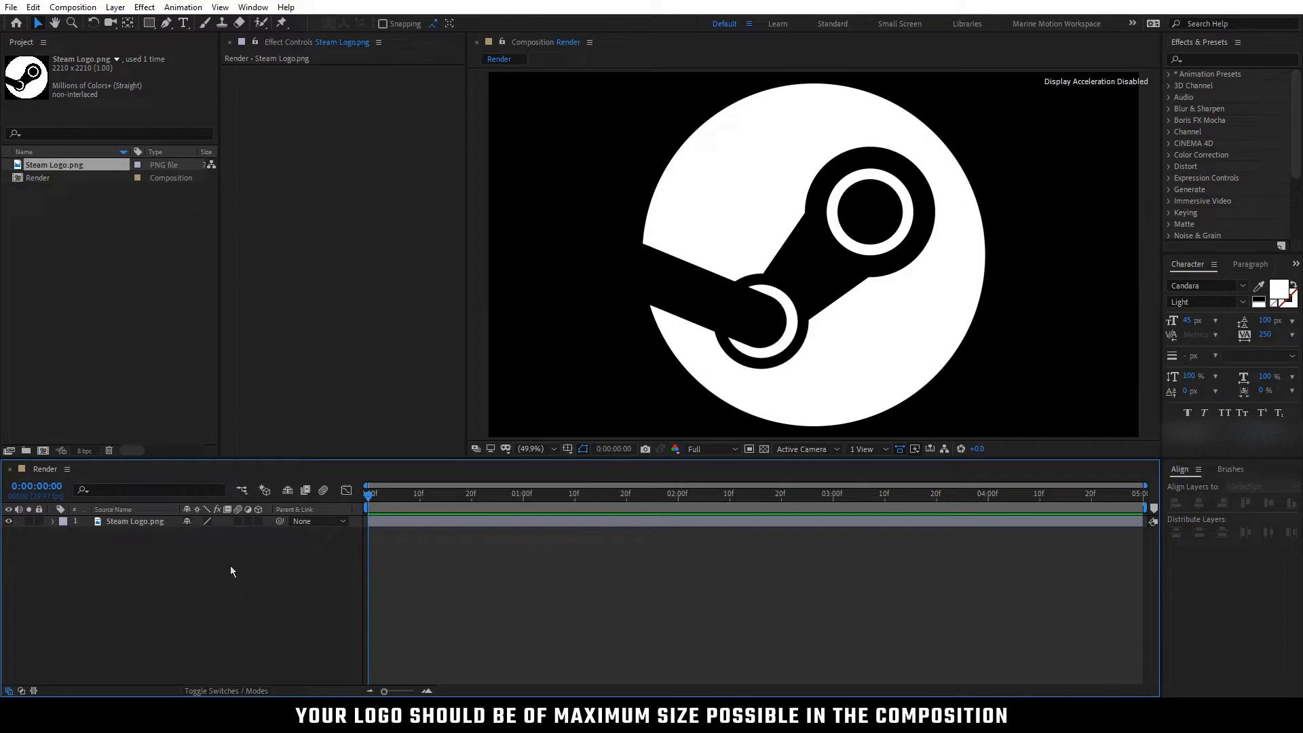
- Pre-compose the Steam Logo.png layer as "Logo", moving all attributes into the new composition
left_click(164, 522)
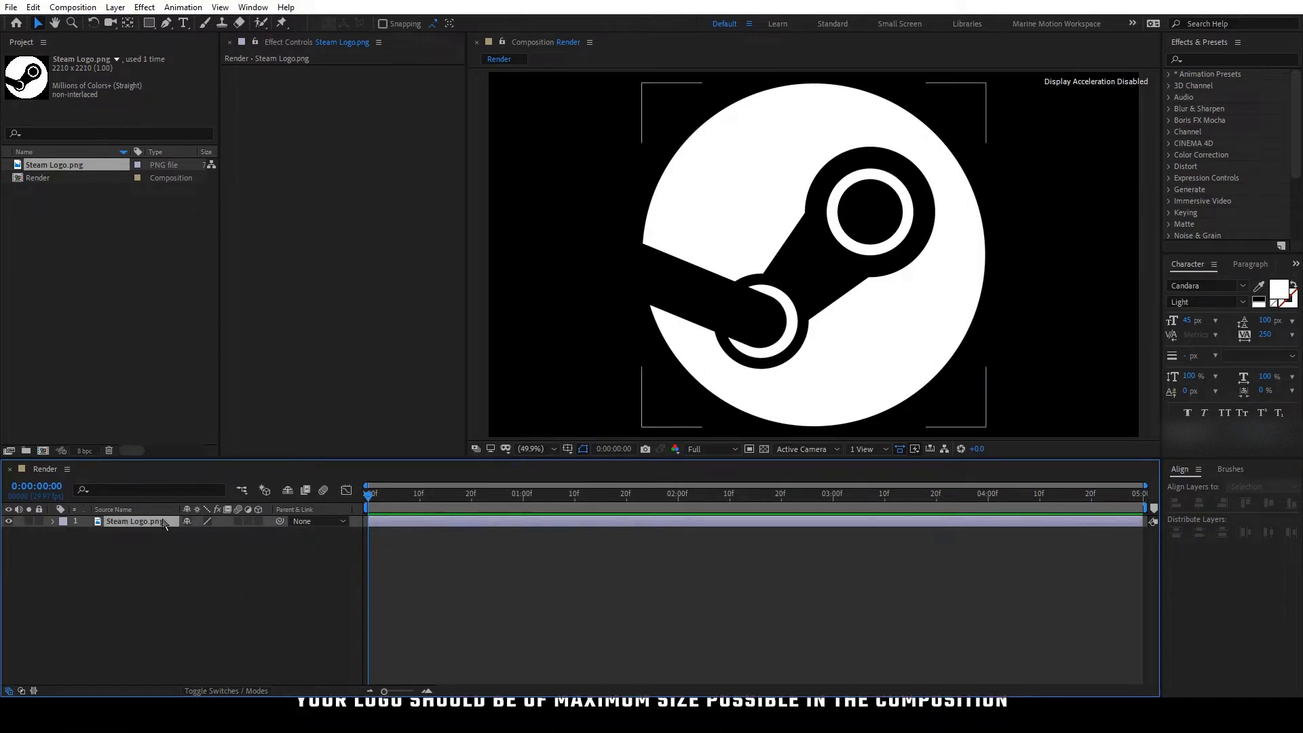
right_click(164, 521)
left_click(274, 445)
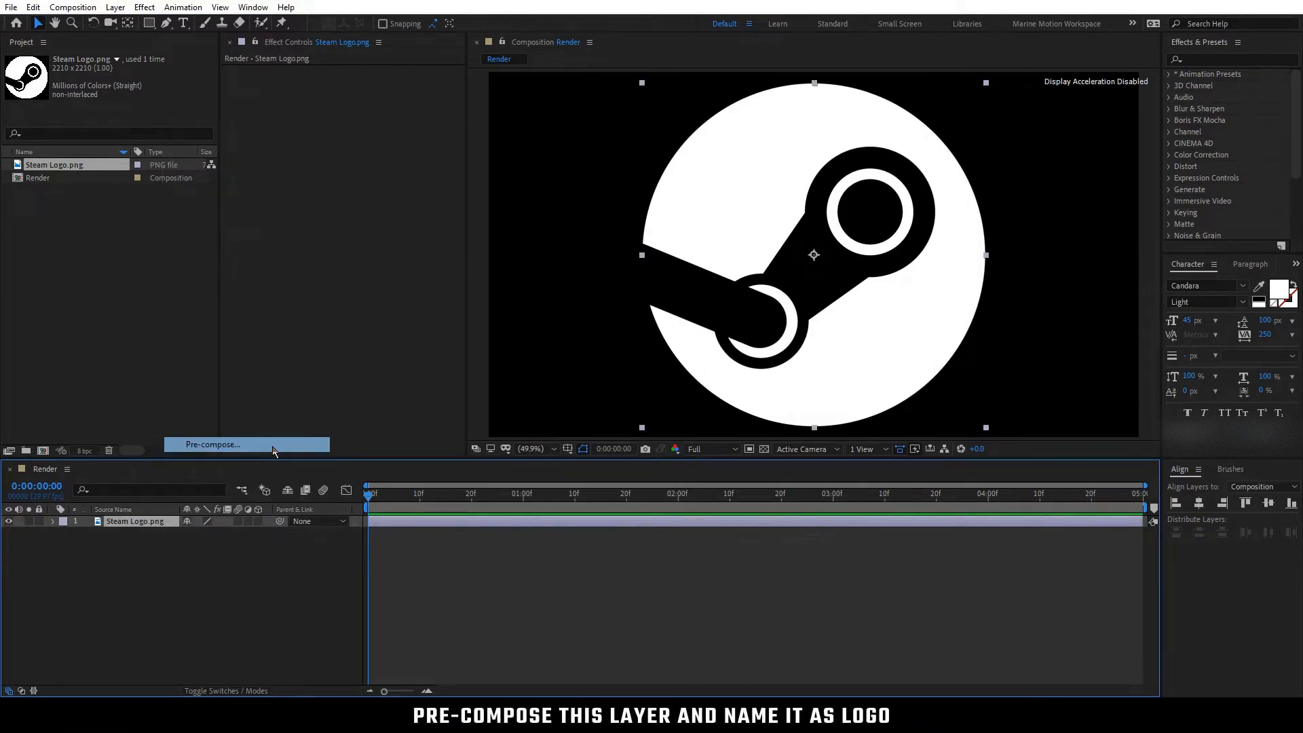
type("Logo")
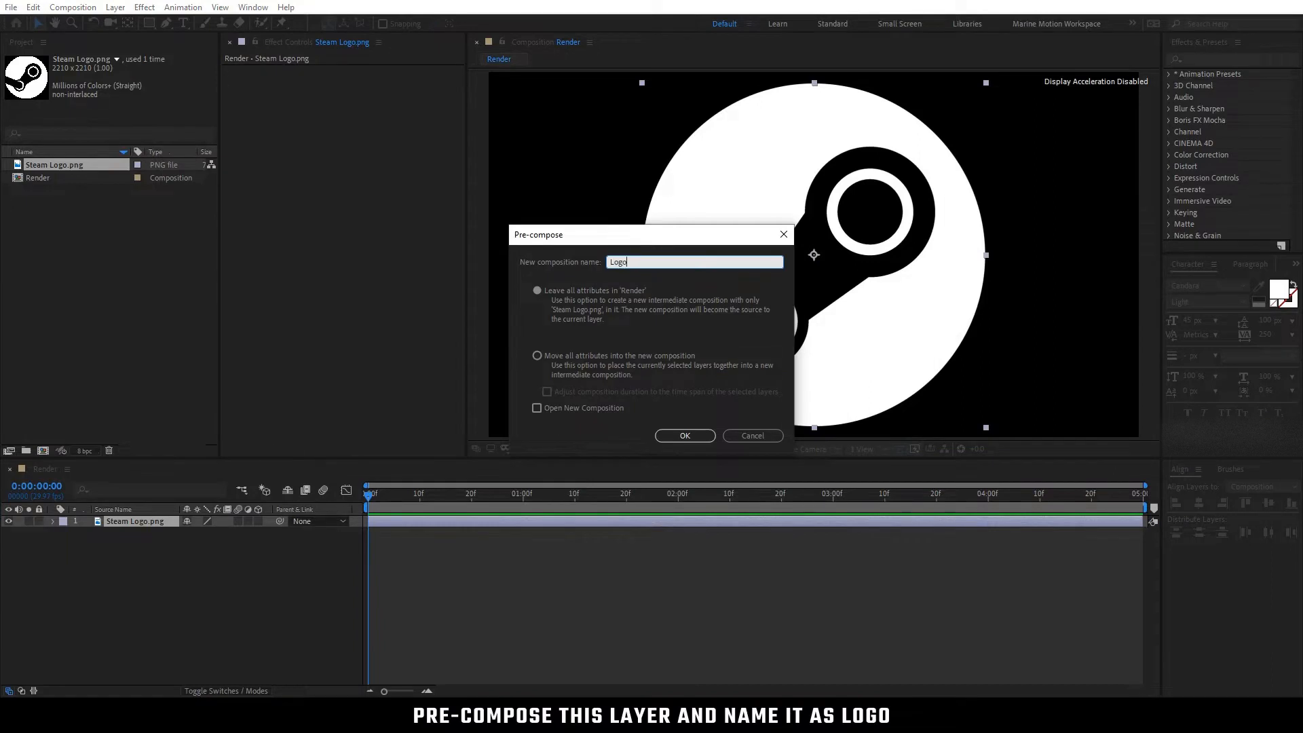
left_click(538, 357)
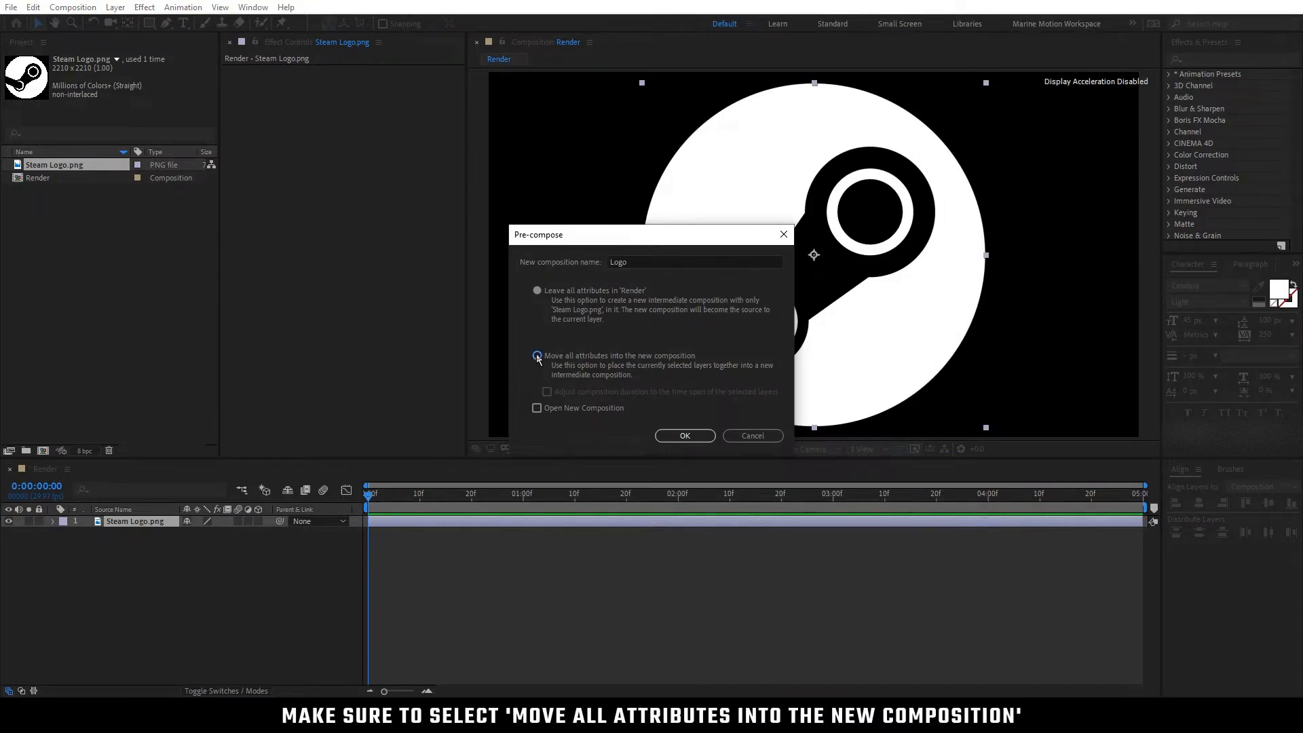
left_click(684, 435)
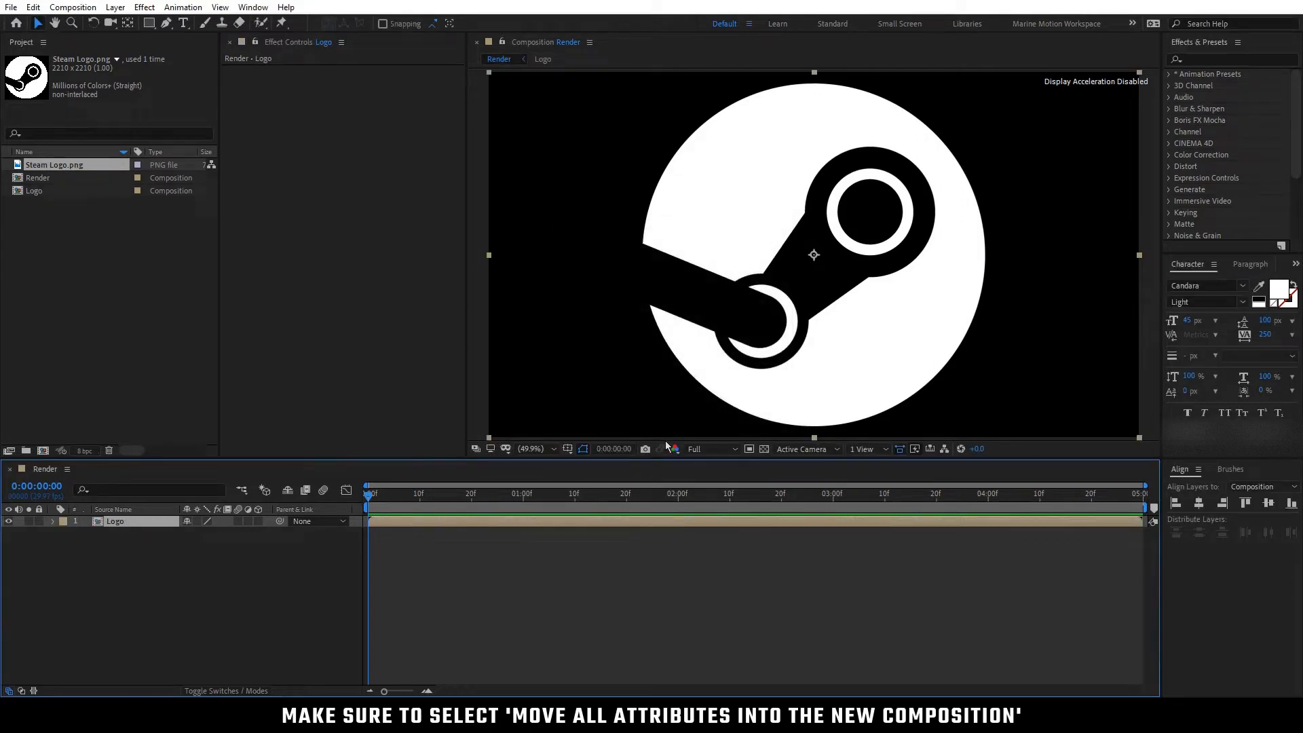
left_click(217, 561)
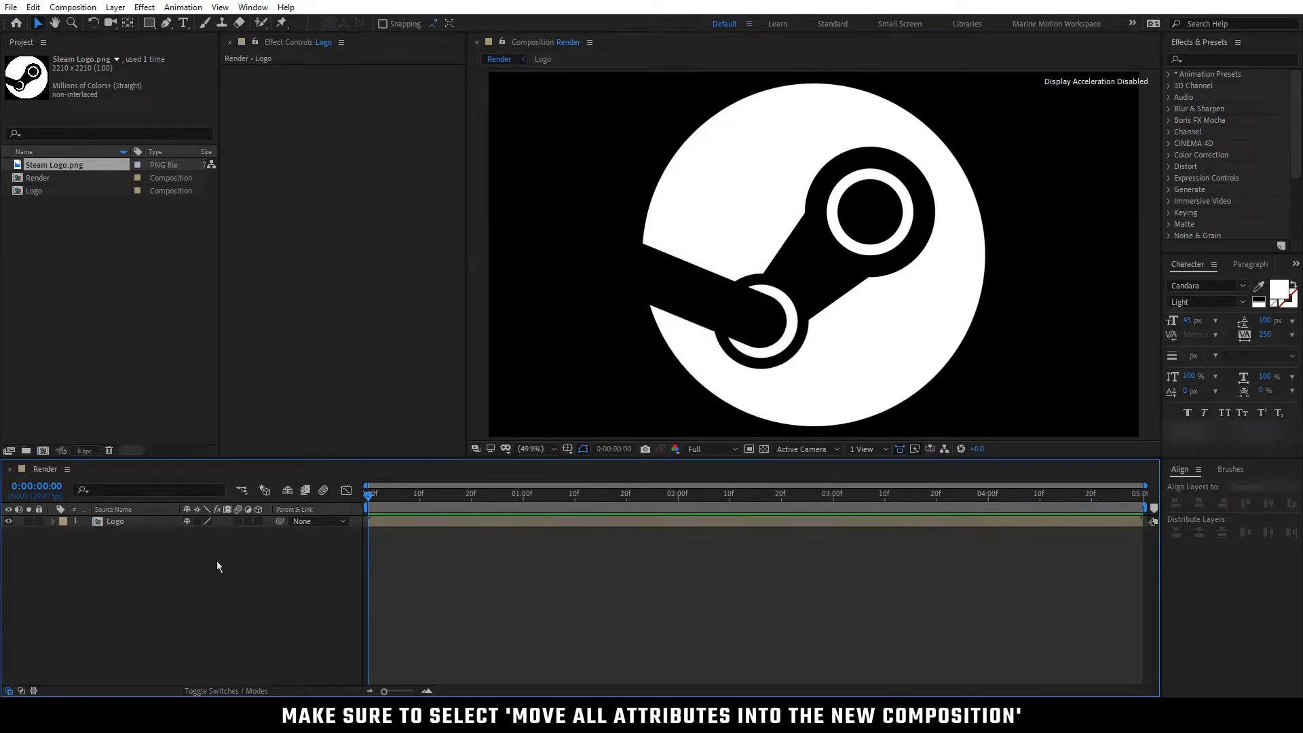
- Make the Logo layer 3D and keyframe its Z Rotation at -40° on the first frame
left_click(258, 520)
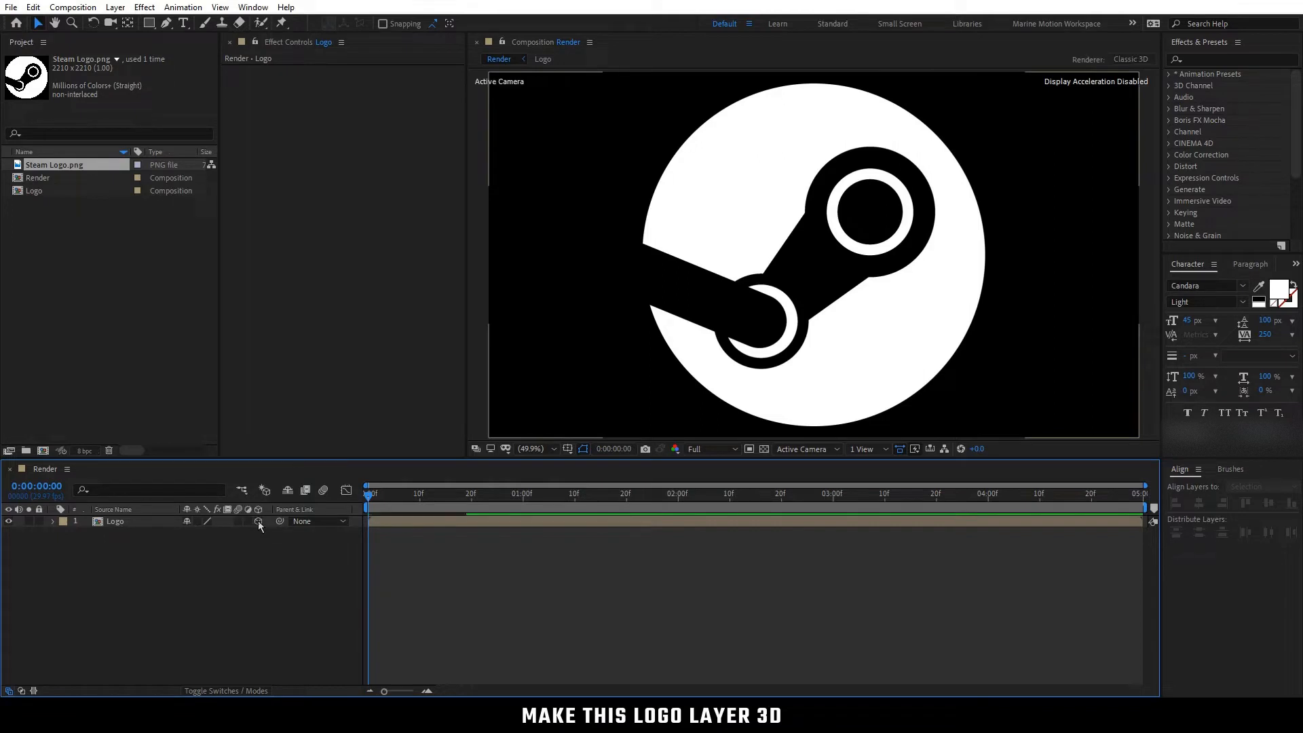
left_click(153, 522)
key("r")
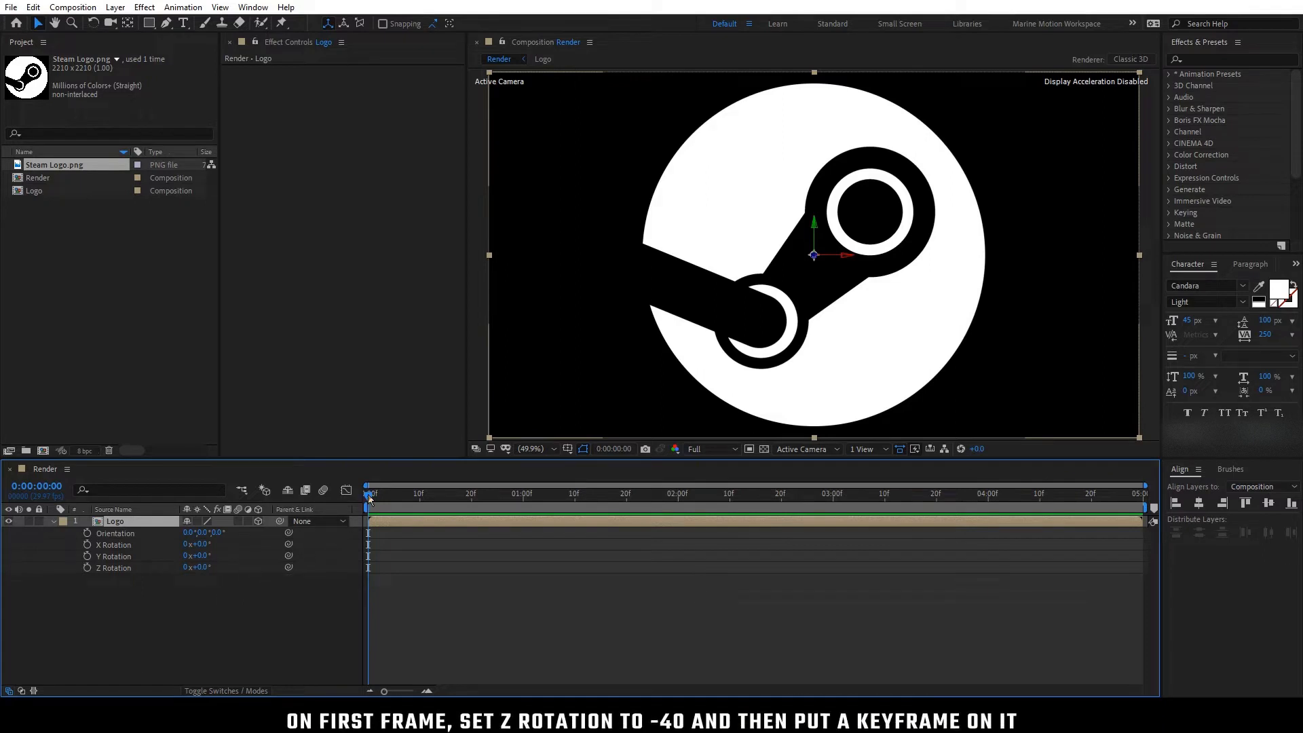
left_click(201, 567)
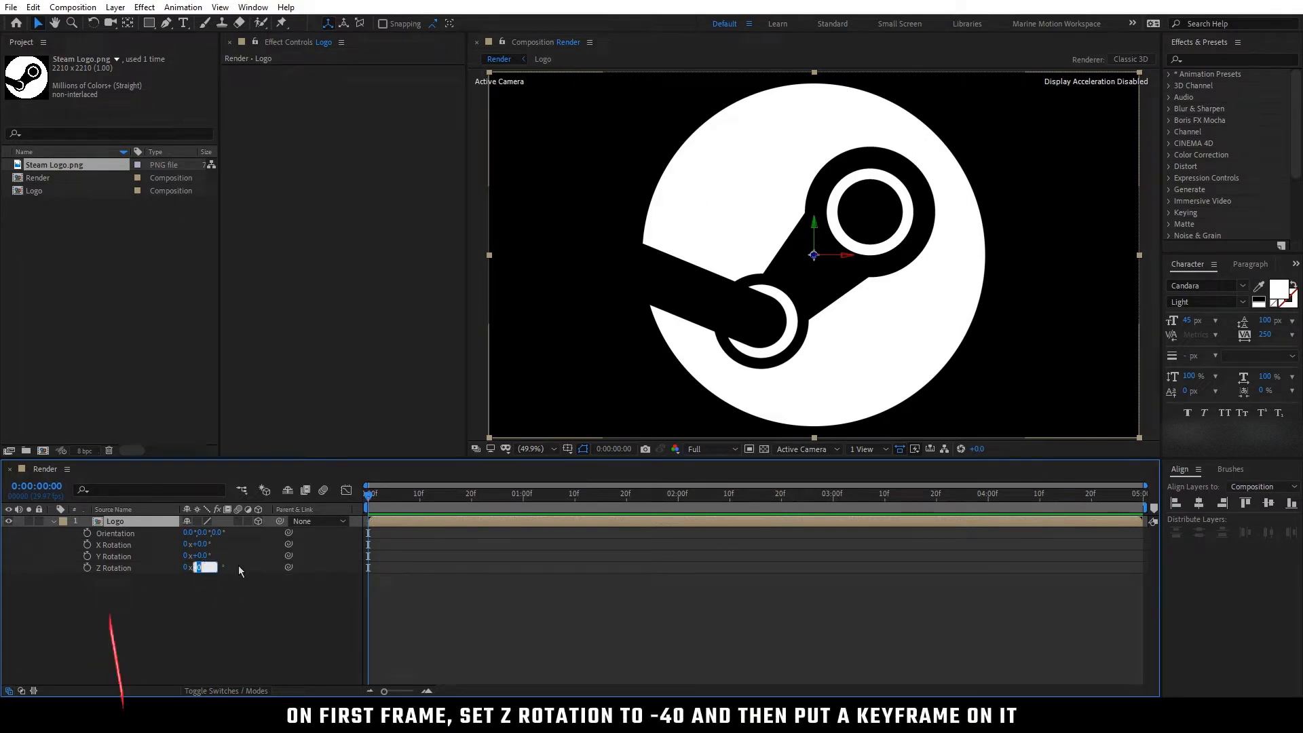
type("-40")
key("Return")
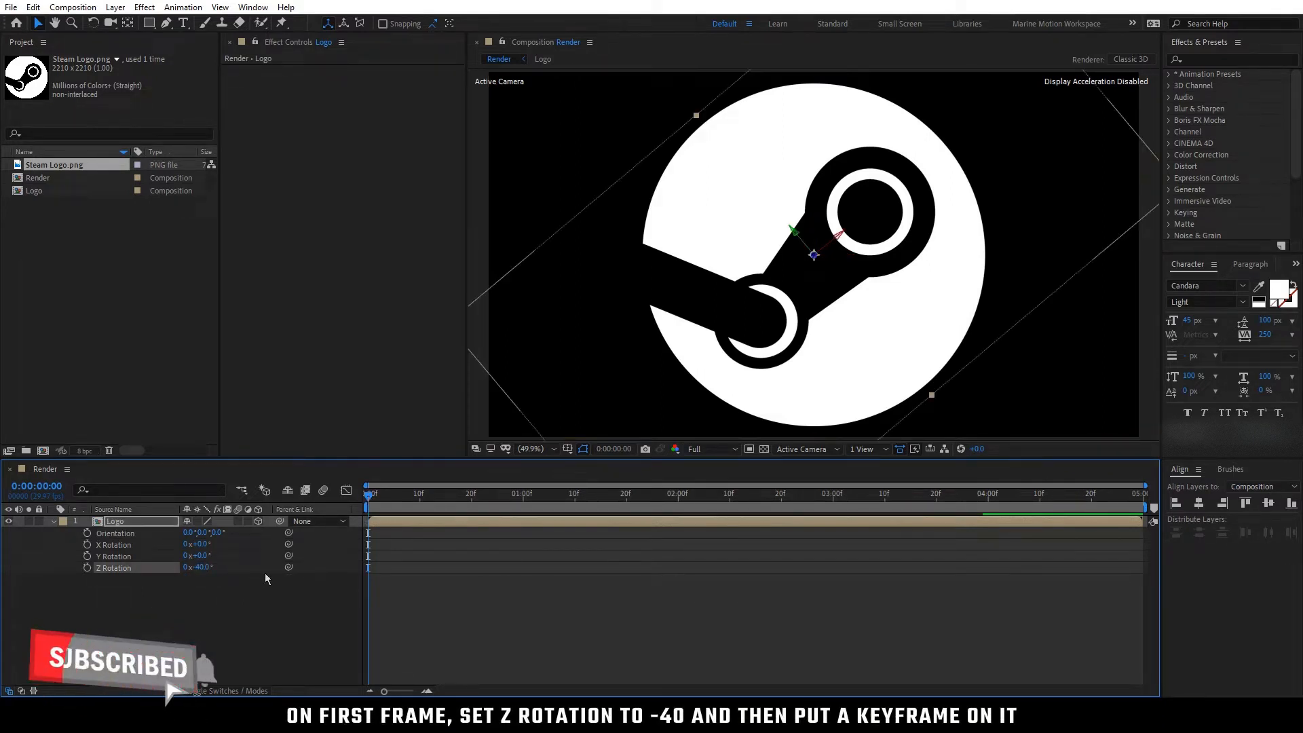
left_click(86, 567)
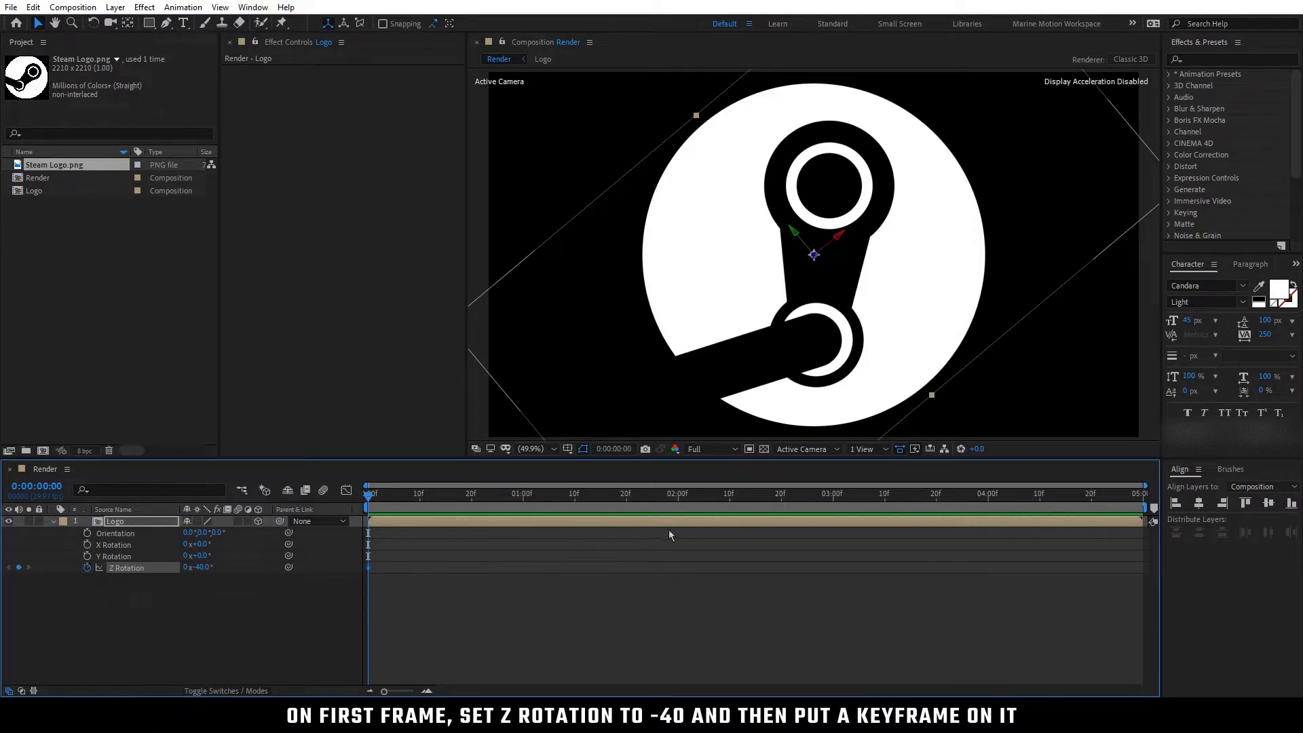
- At 0:00:02:15, set the Logo layer's Z Rotation to 0° as a second keyframe
left_click_drag(750, 495, 757, 500)
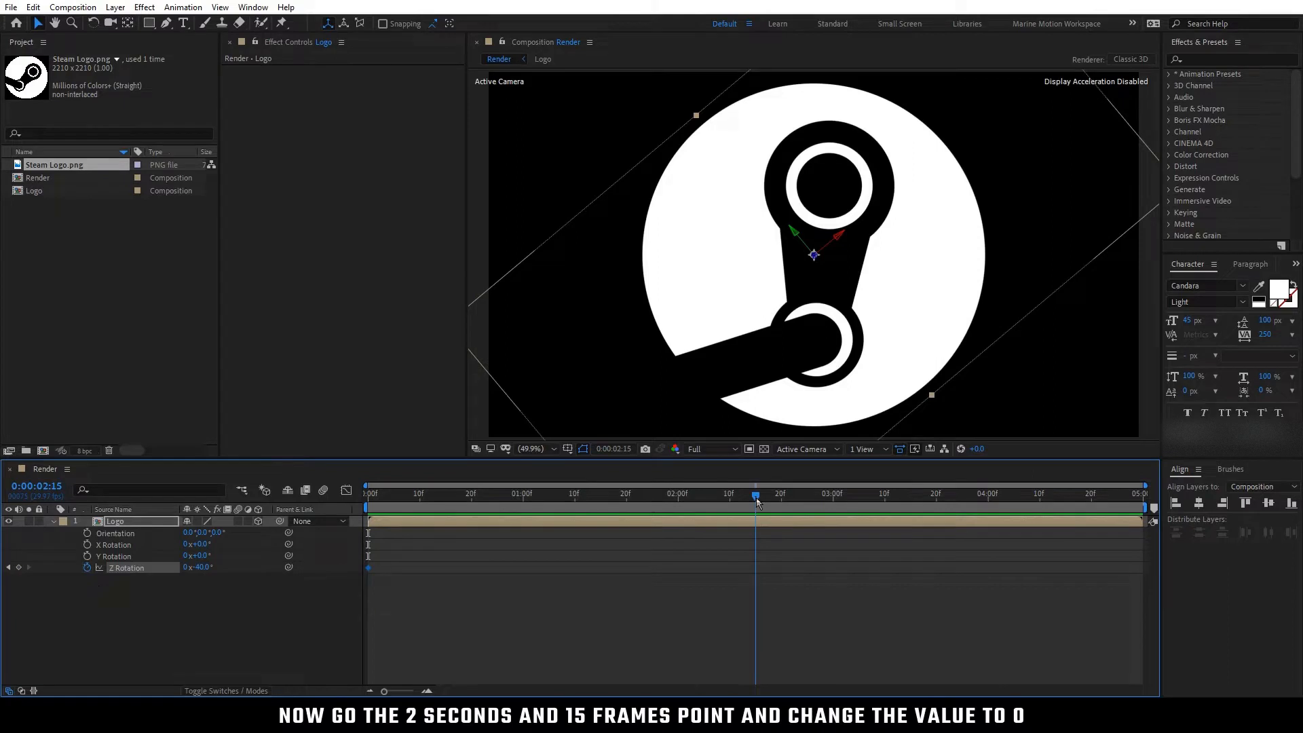
left_click(204, 566)
type("0")
key("Return")
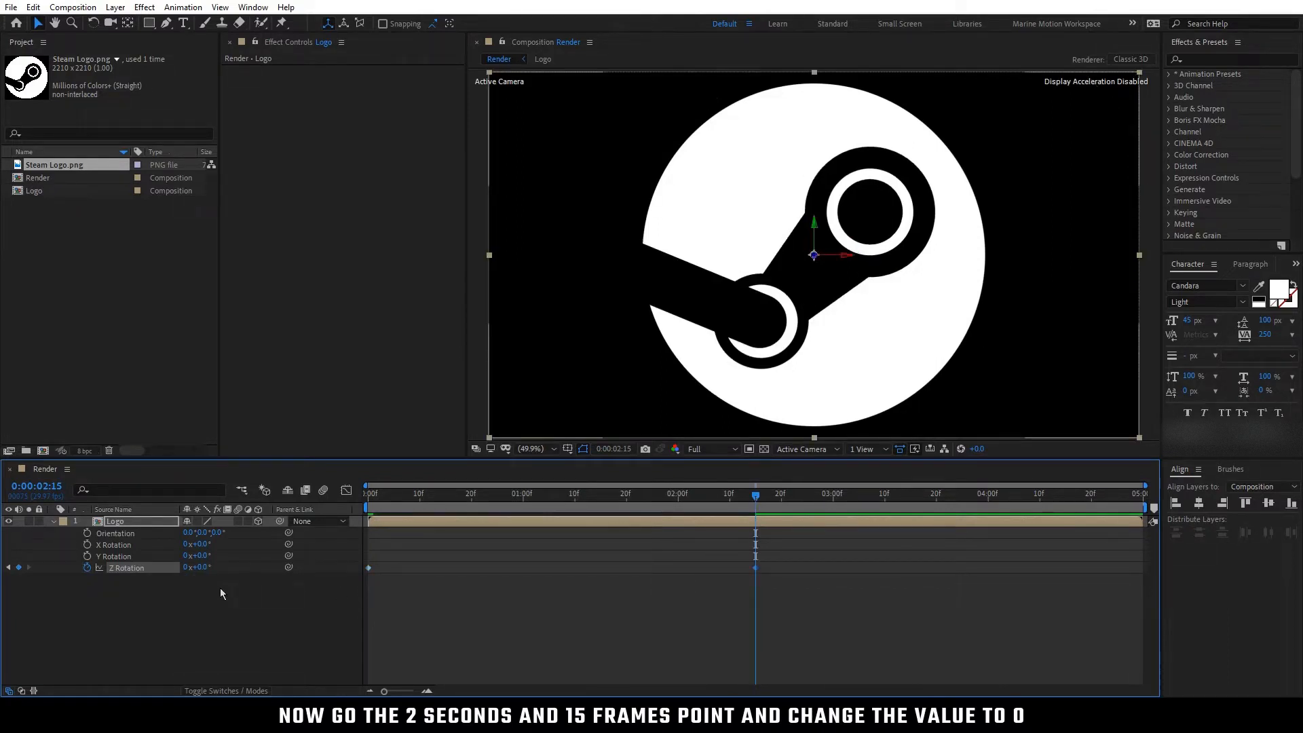
- On the first frame, lower the Logo layer's Z position to -2680 and keyframe Position
left_click_drag(401, 507, 367, 507)
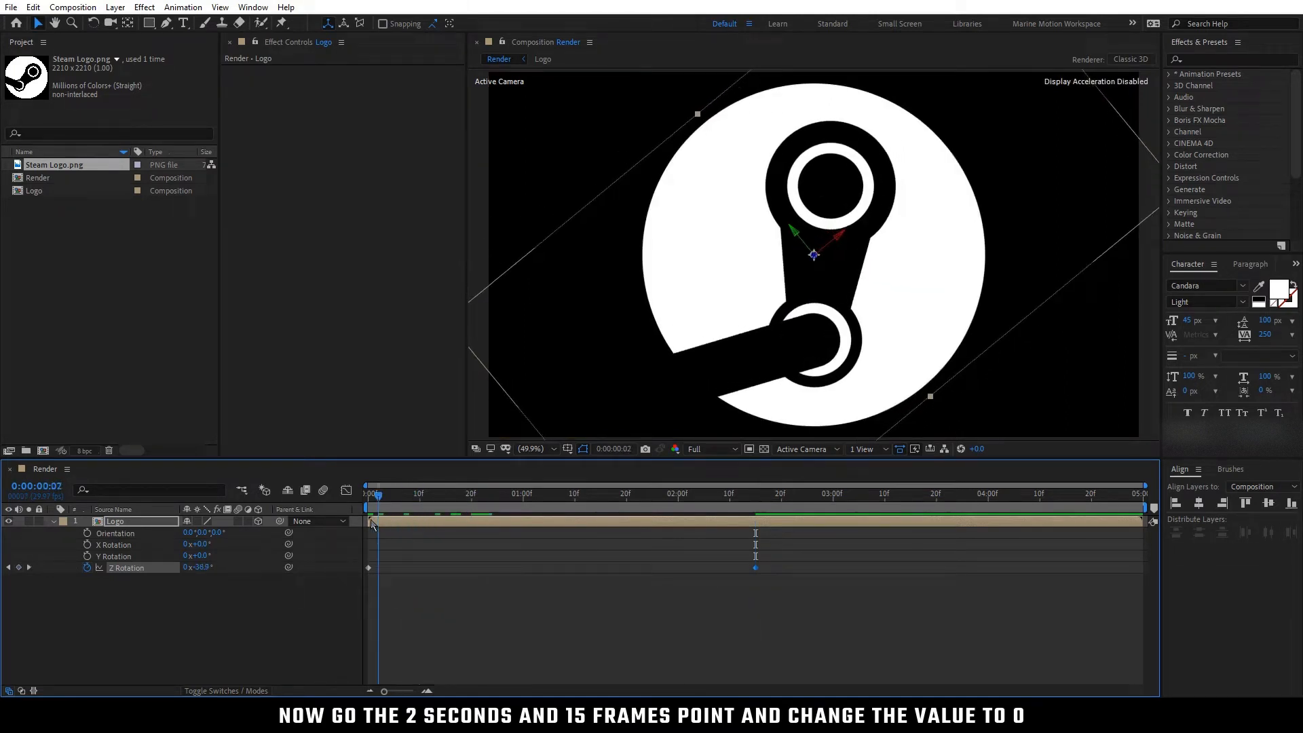
left_click(299, 601)
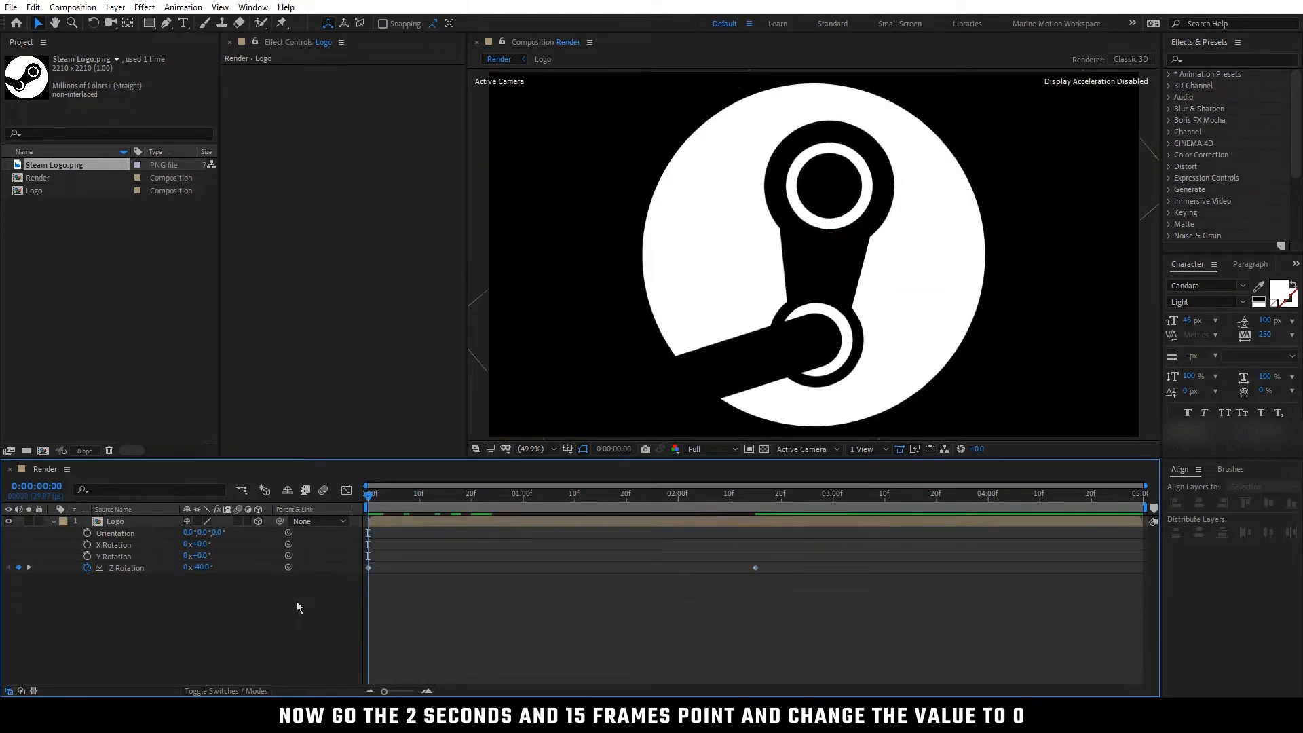
left_click(146, 522)
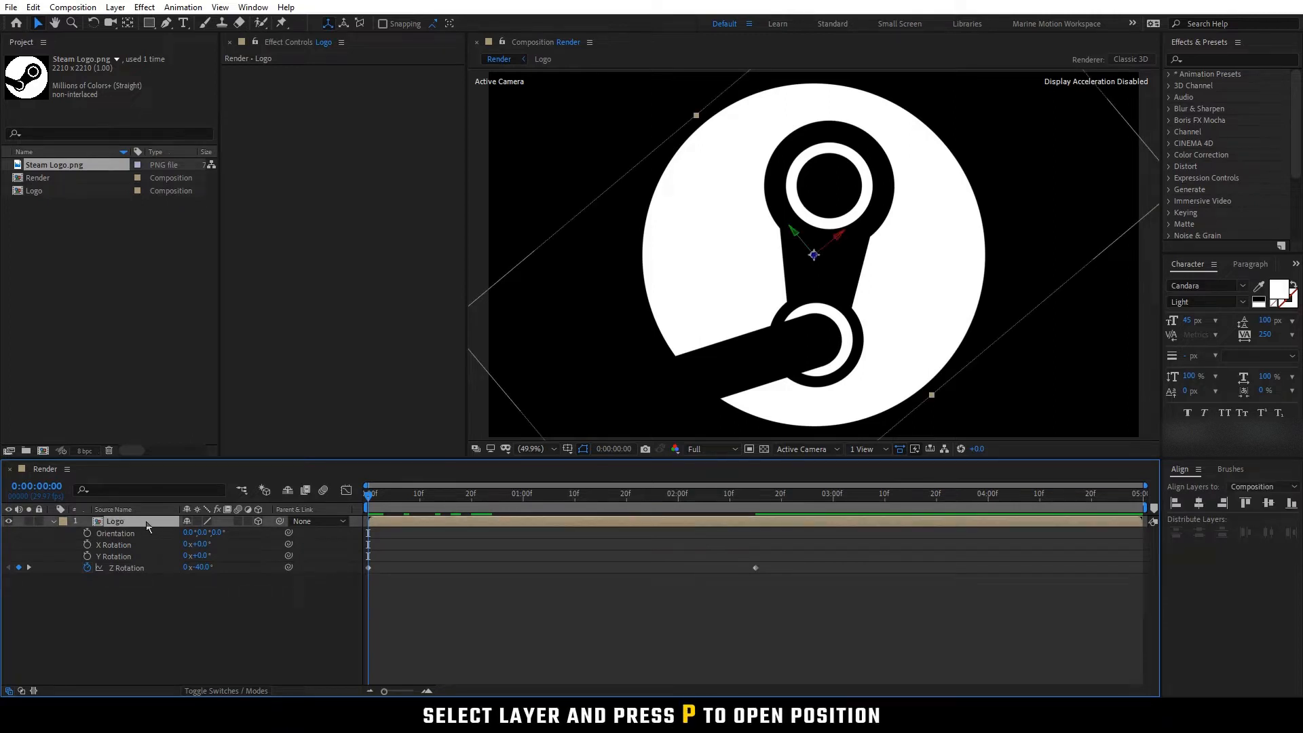
key("r")
key("p")
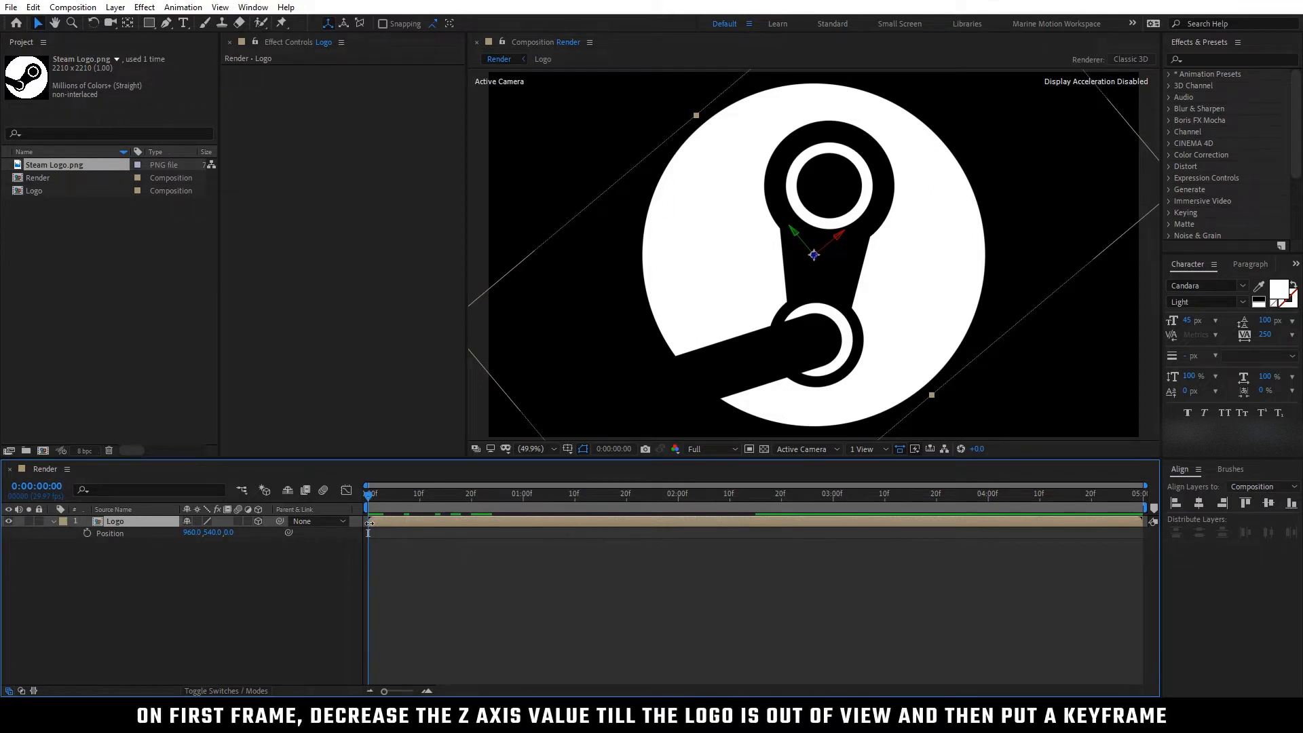
left_click_drag(229, 532, 86, 574)
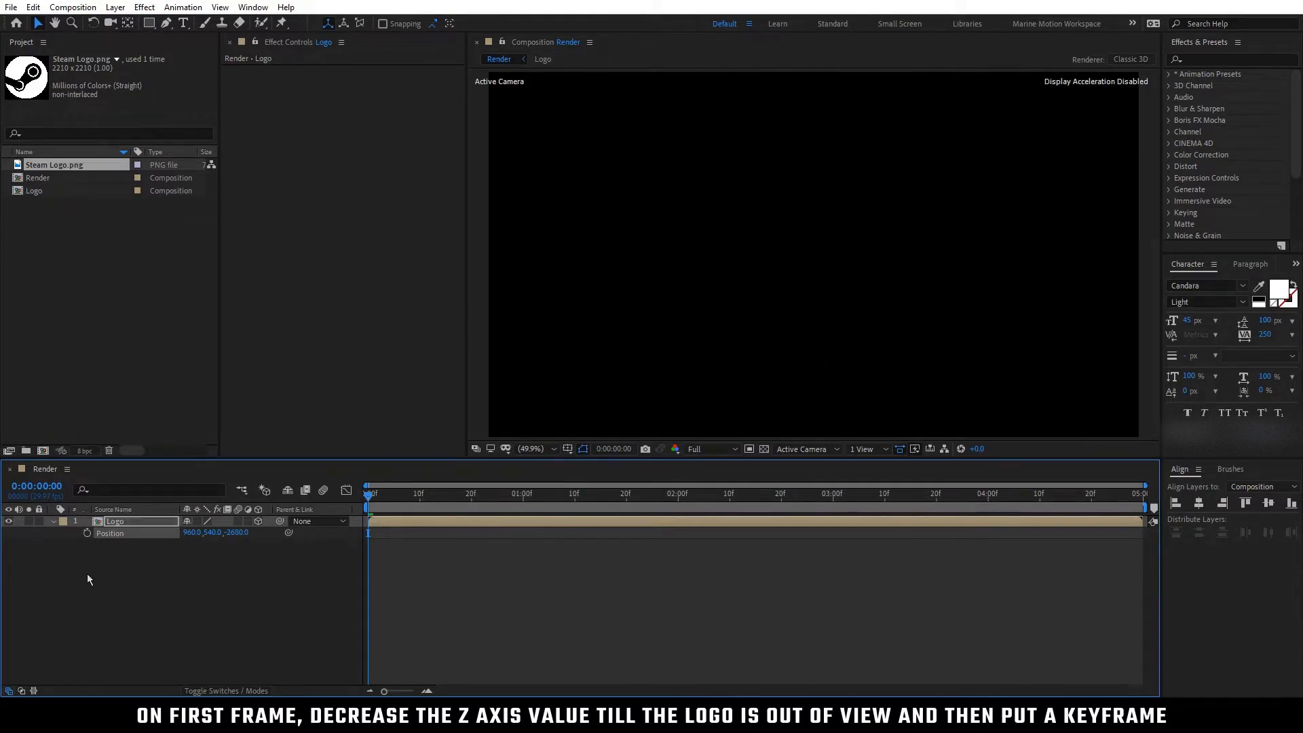
left_click(87, 534)
- At 0:00:02:15, set the Logo layer's Z position to 5000 as a second Position keyframe
left_click_drag(732, 500, 755, 504)
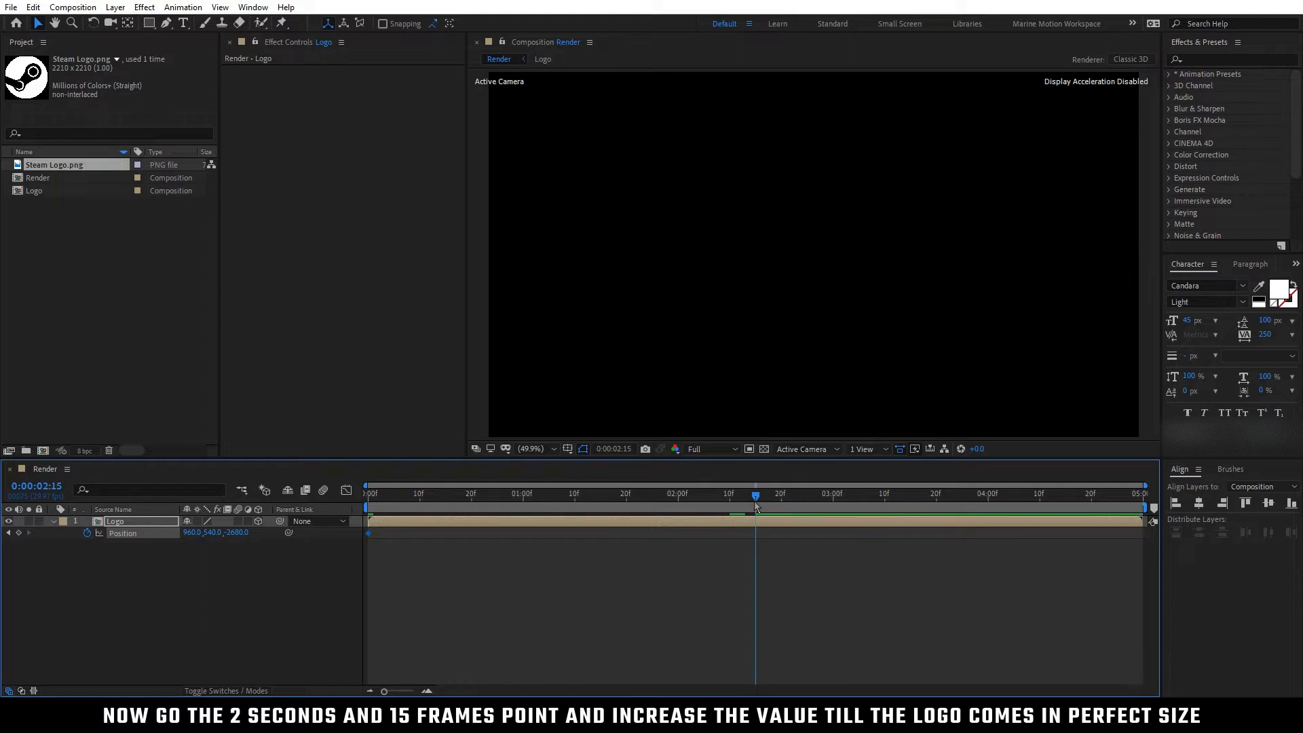
left_click_drag(234, 532, 342, 543)
left_click_drag(235, 534, 381, 535)
left_click_drag(235, 534, 415, 540)
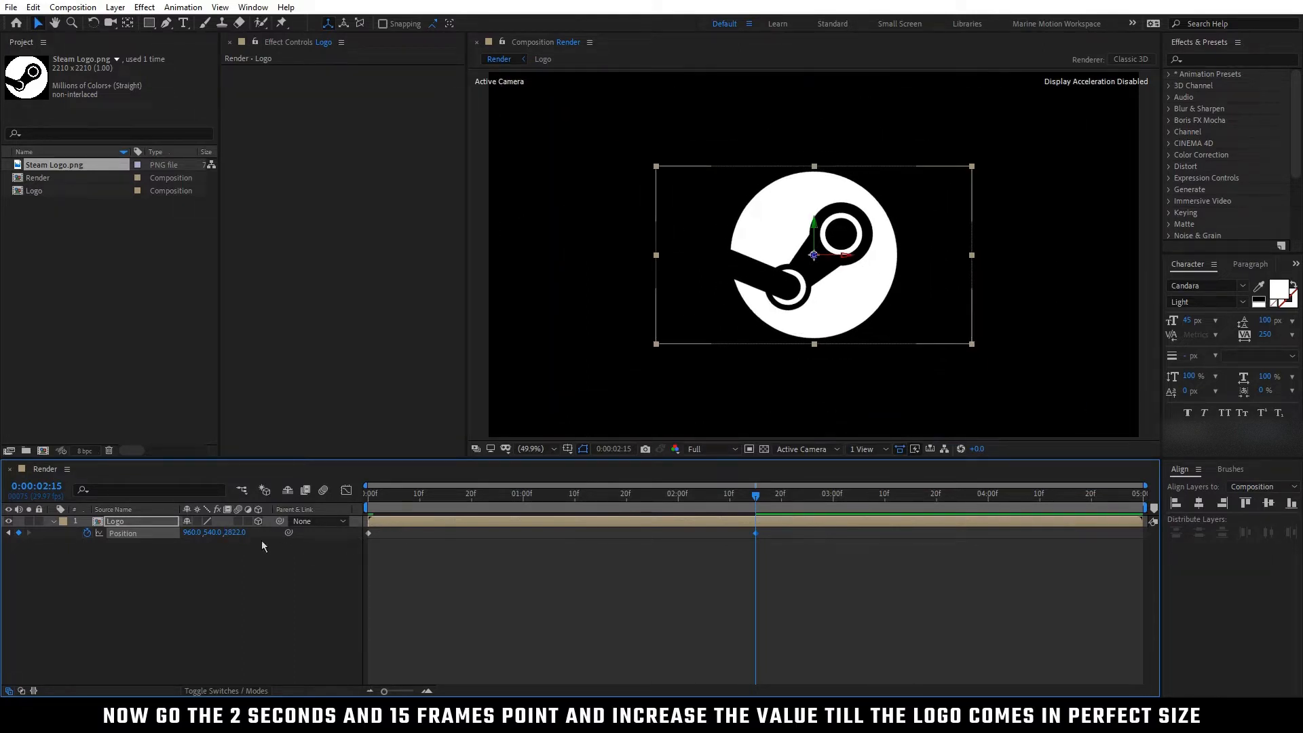
left_click_drag(236, 534, 253, 536)
left_click(235, 533)
type("5000")
key("Return")
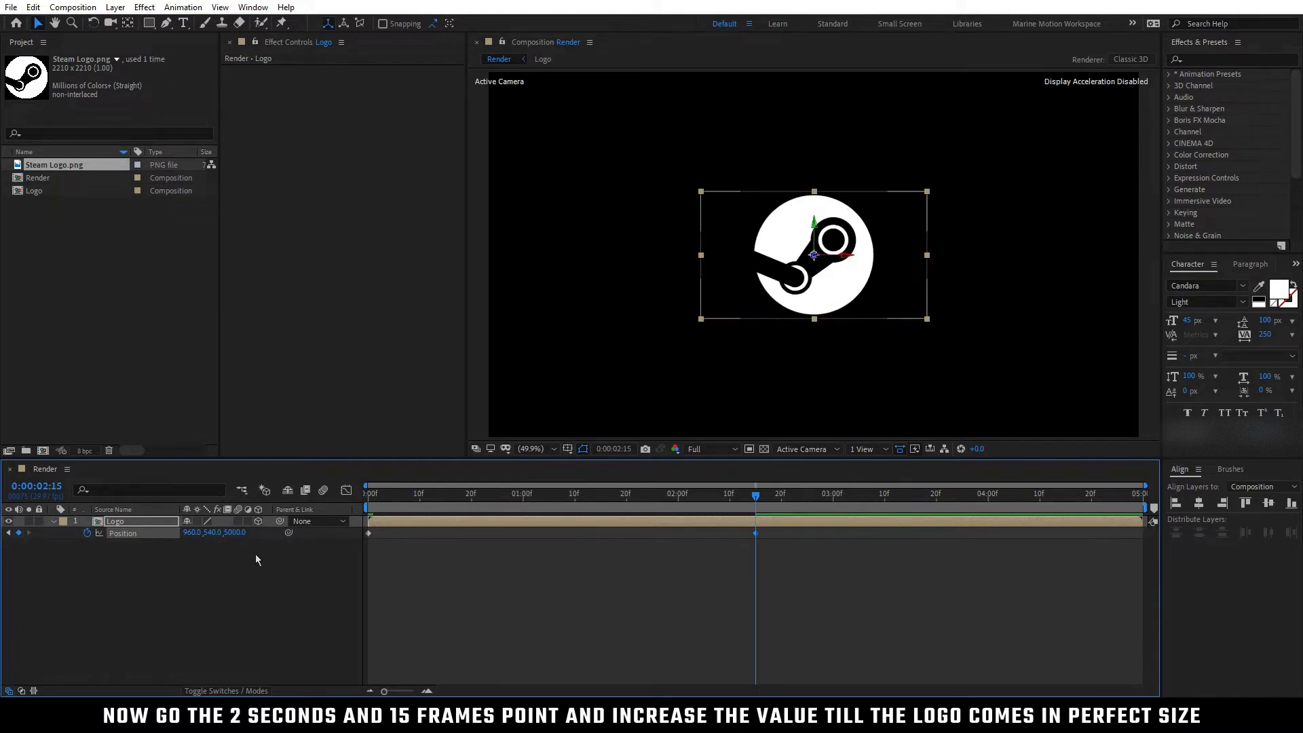
left_click(255, 559)
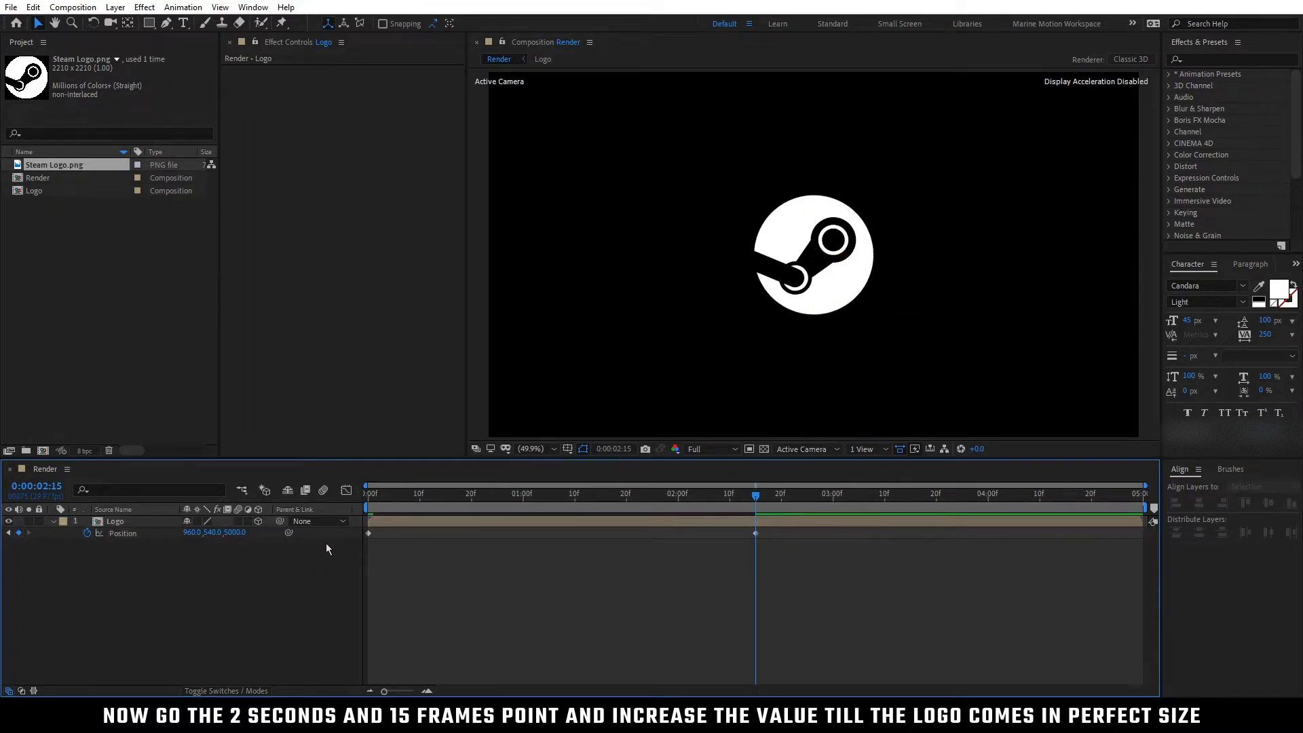
- Duplicate the Logo layer at 0:00:02:15 and hide the lower copy
left_click_drag(373, 495, 376, 555)
key("k")
left_click(54, 521)
left_click(133, 522)
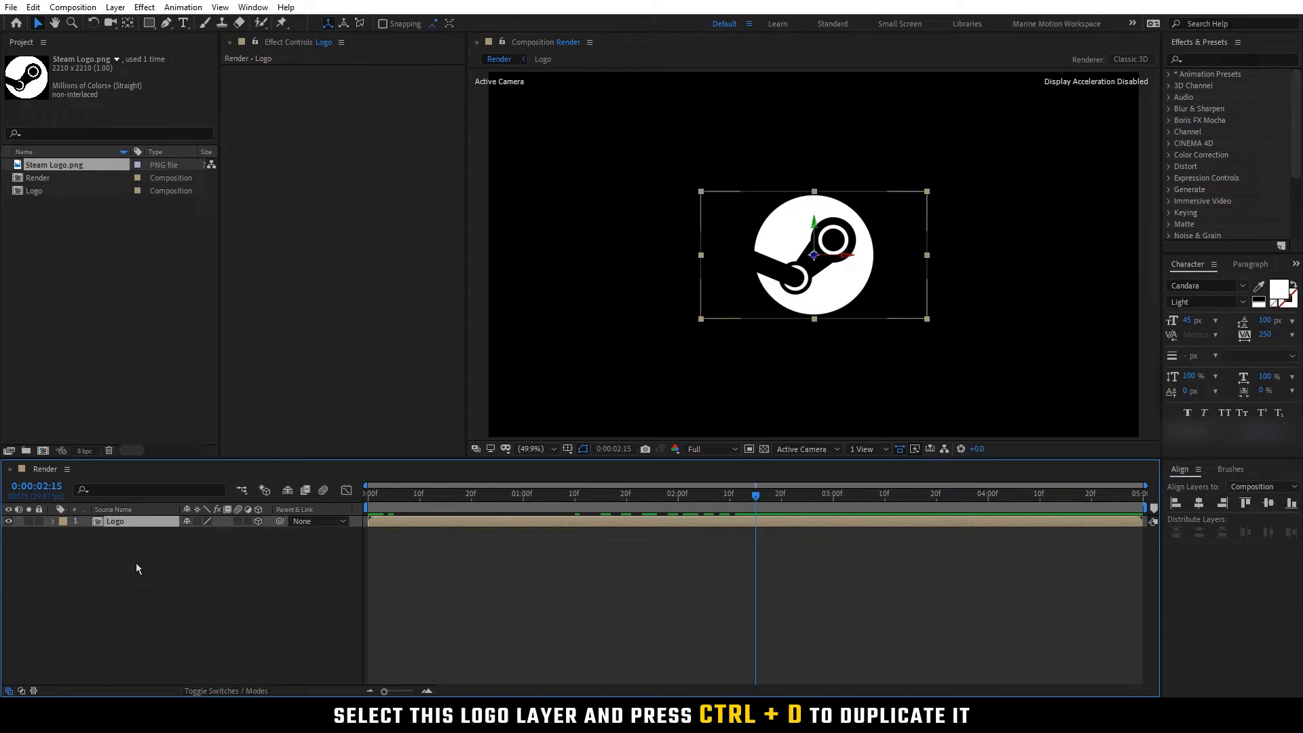
key("ctrl+d")
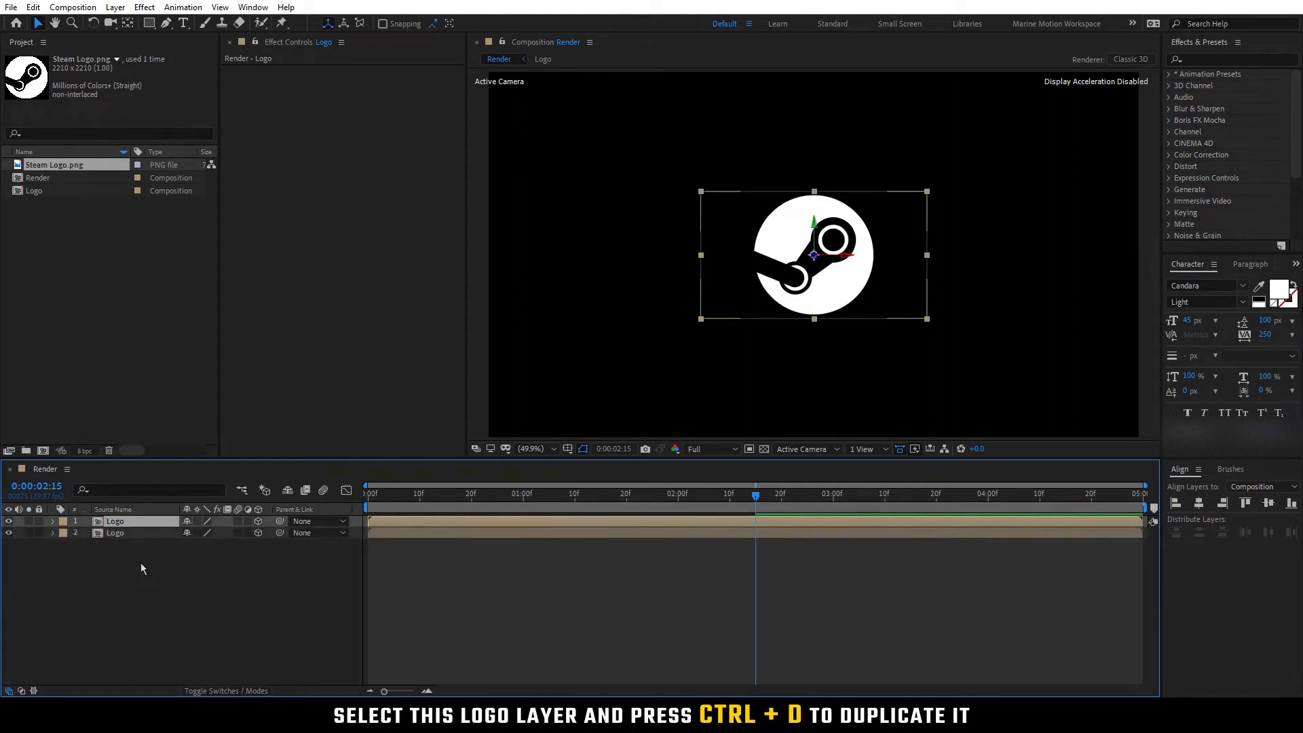
left_click(9, 533)
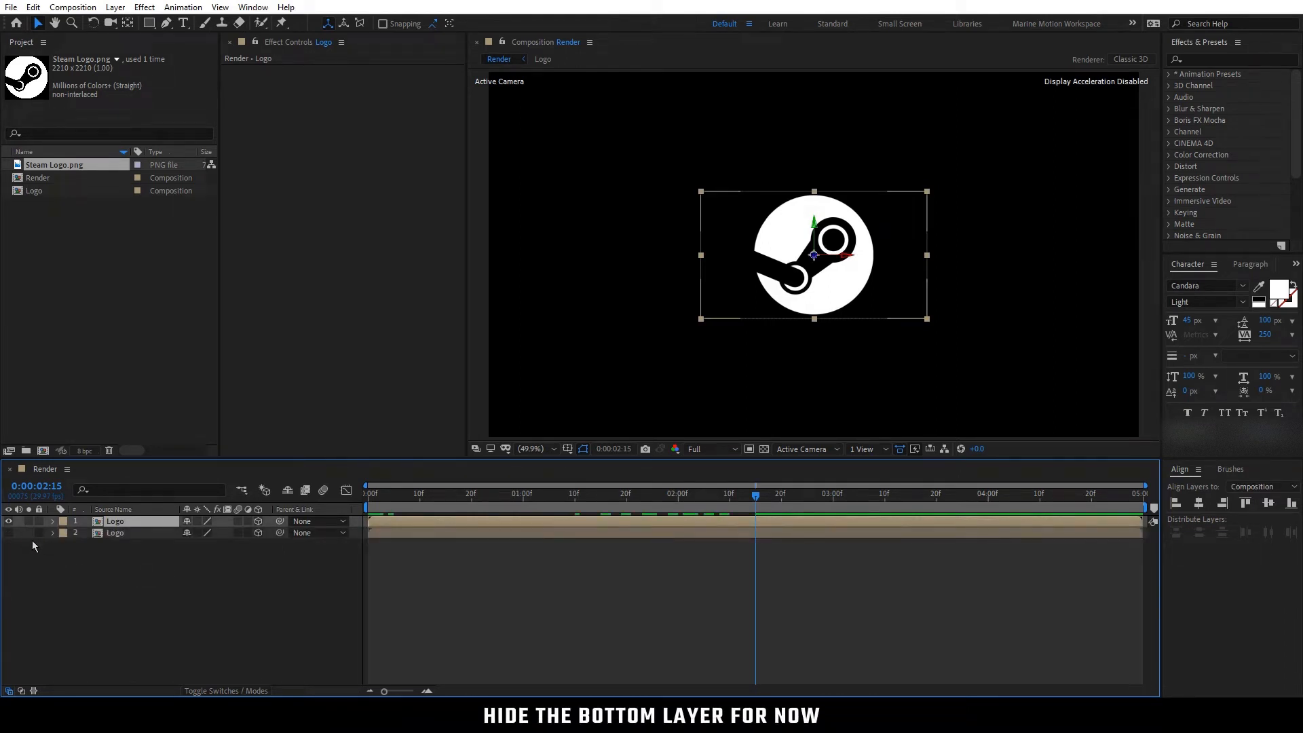
left_click(136, 559)
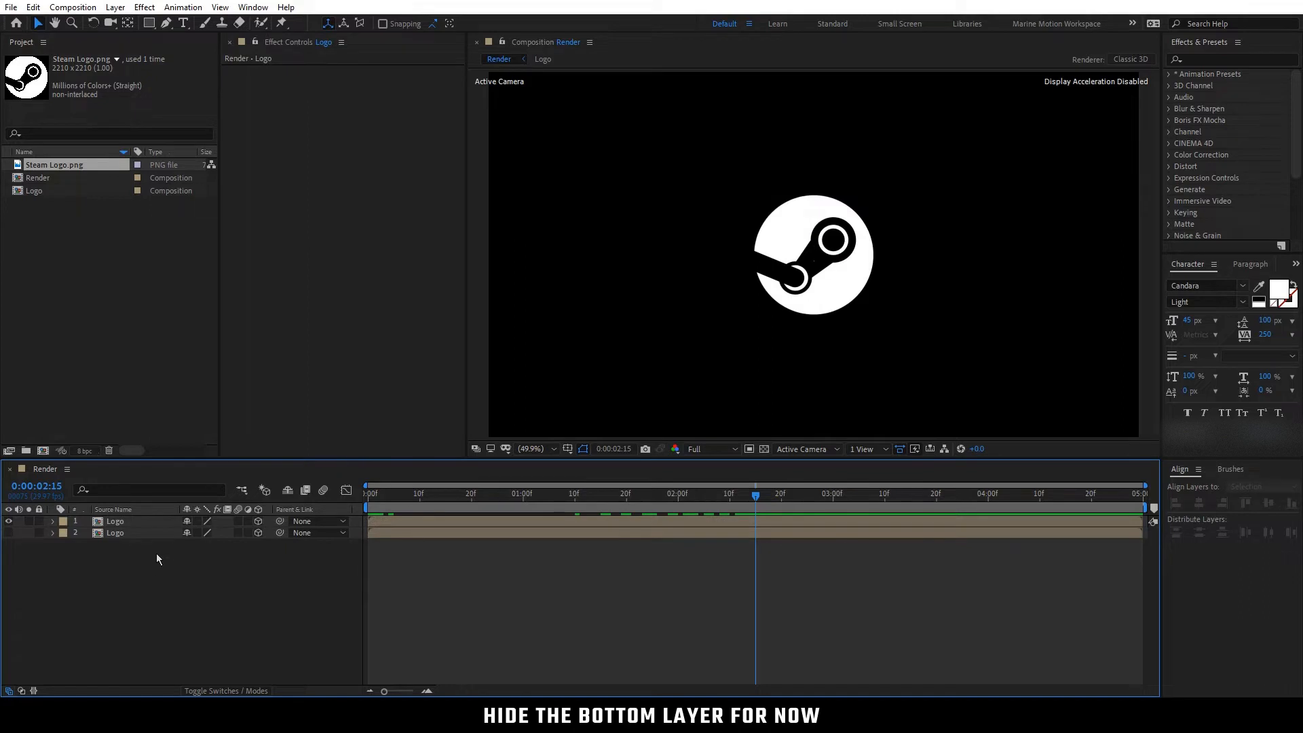
- Find the Vegas effect and apply it to the upper Logo layer
left_click(1214, 60)
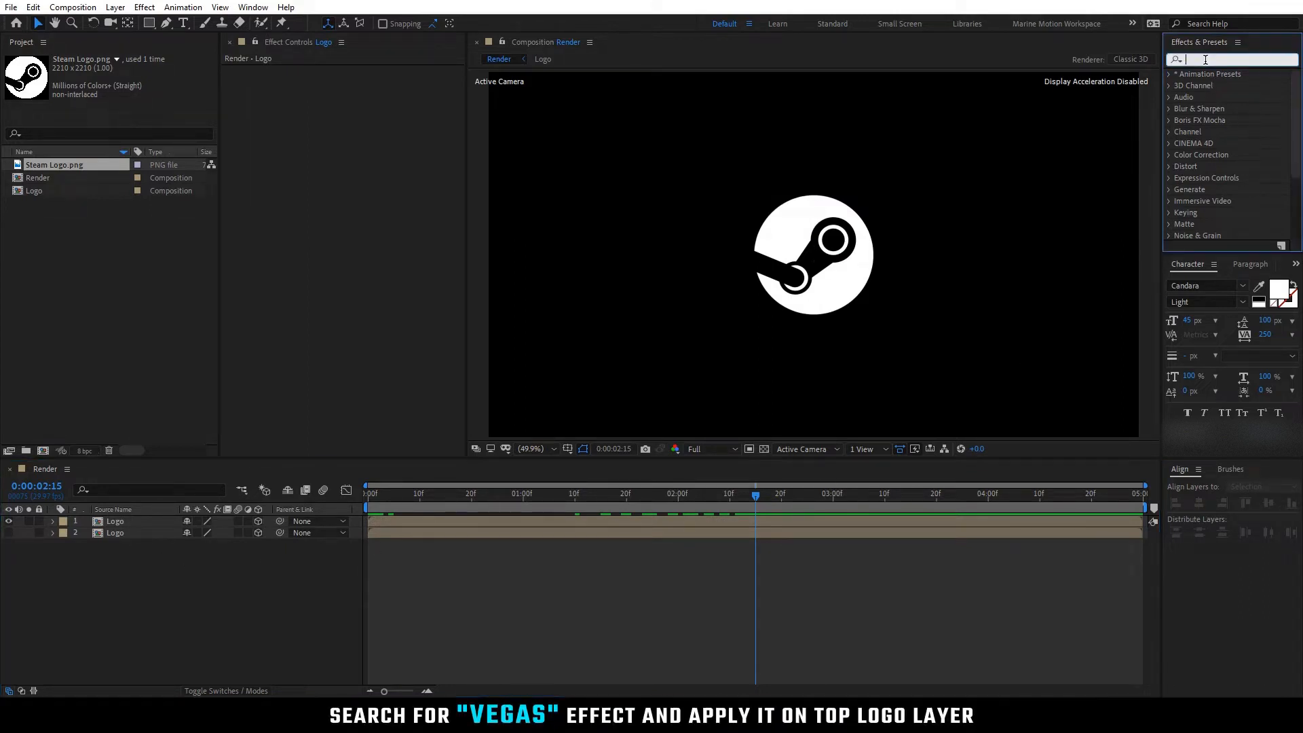
type("vegas")
left_click_drag(1205, 88, 133, 527)
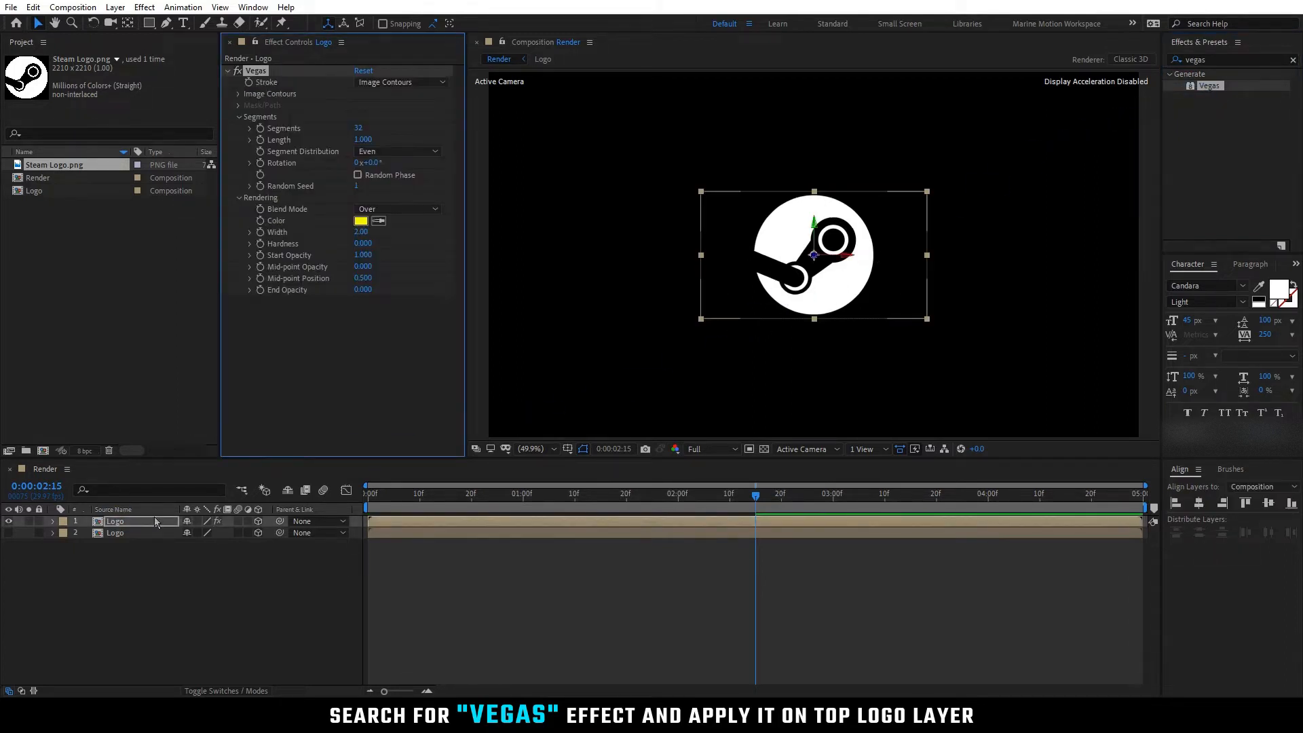
left_click(319, 384)
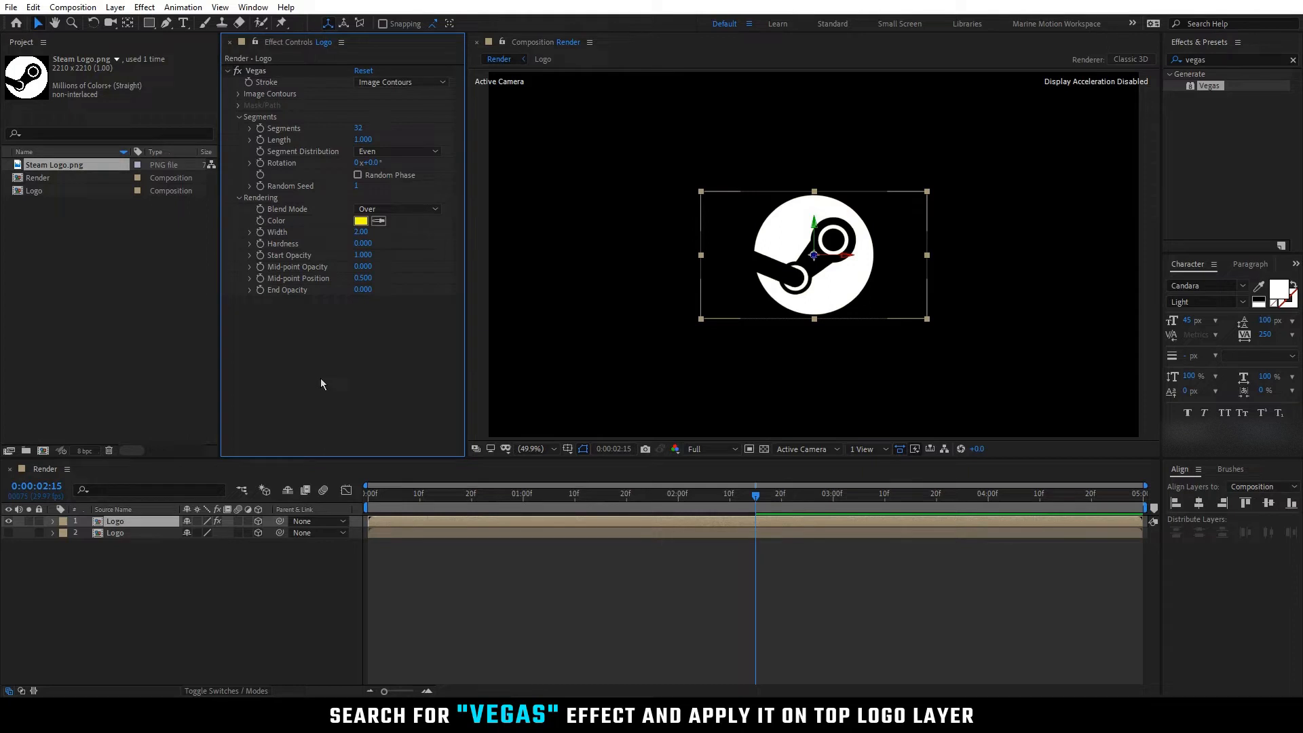
- In the Vegas effect's Image Contours settings, set Threshold to 1 and Tolerance to 0
left_click(239, 94)
left_click(365, 151)
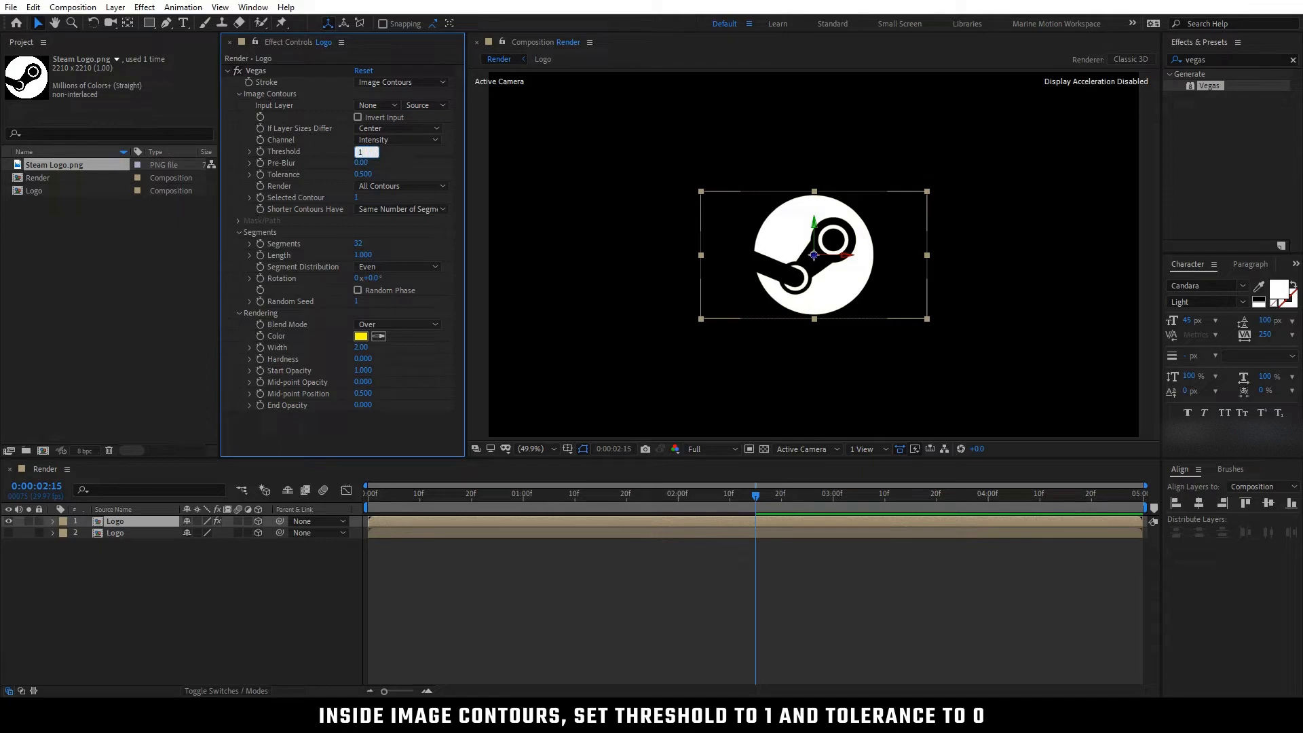
left_click(399, 155)
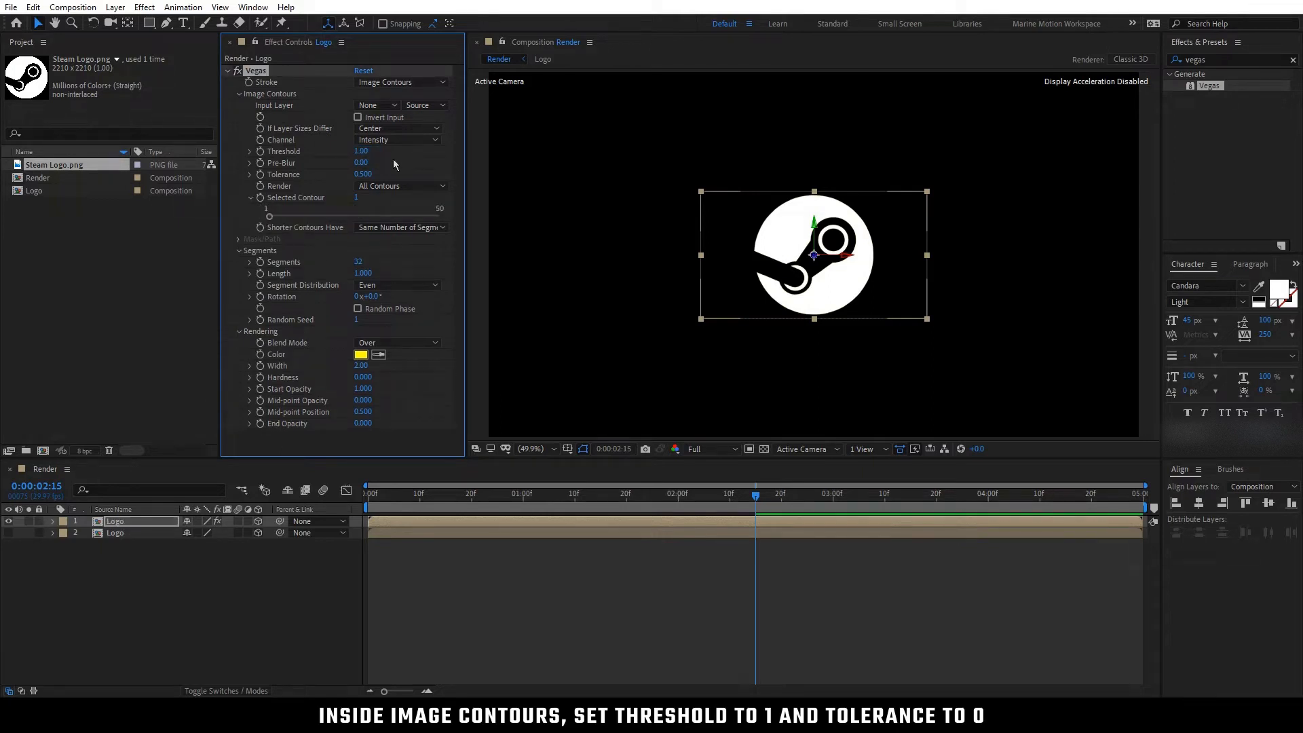
left_click(364, 175)
type("0")
left_click(415, 171)
left_click(420, 169)
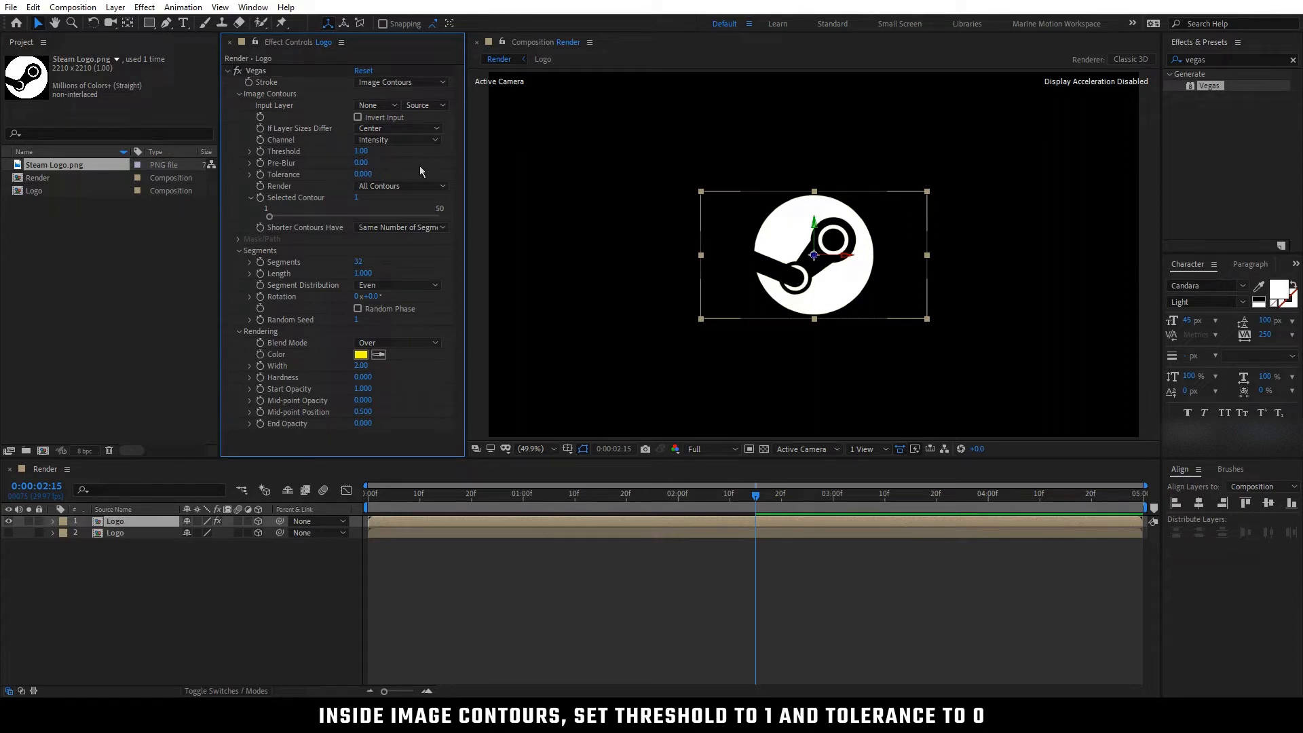
- Collapse the Vegas effect's Image Contours settings and set Segments to 1
left_click(240, 94)
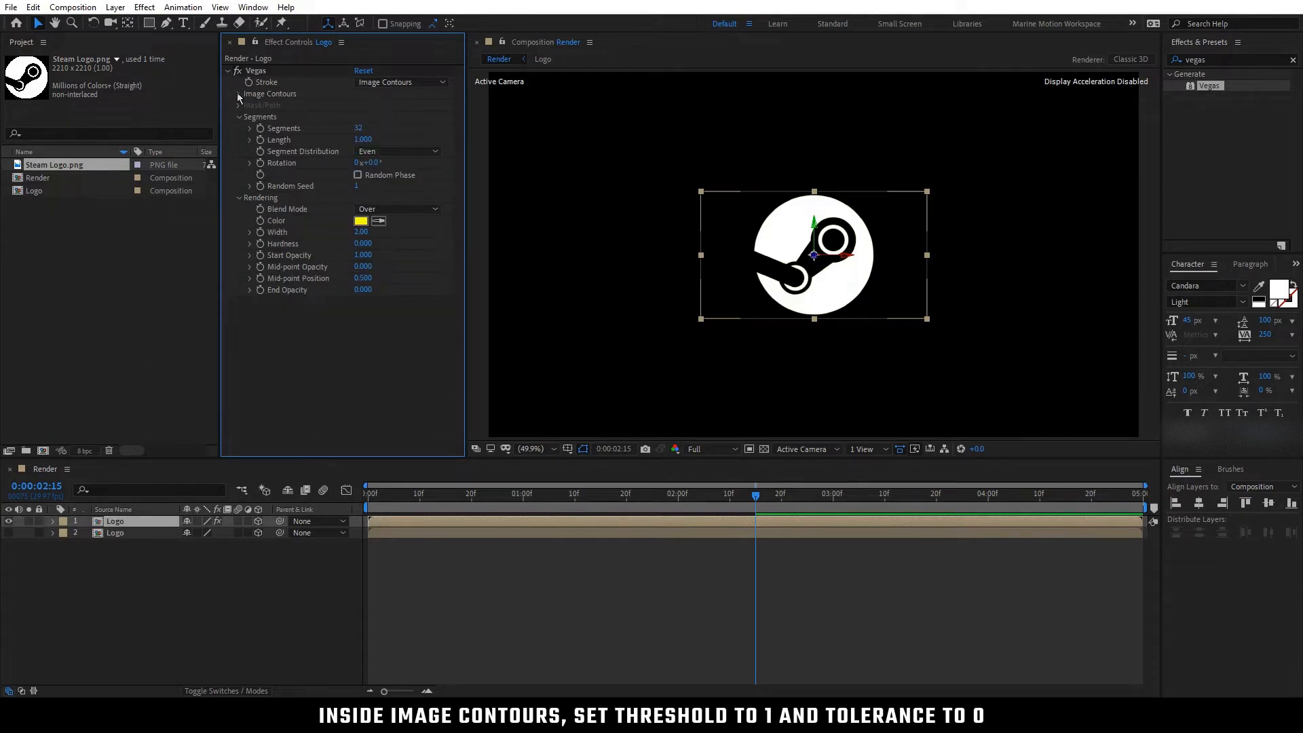
left_click(359, 129)
type("1")
key("Return")
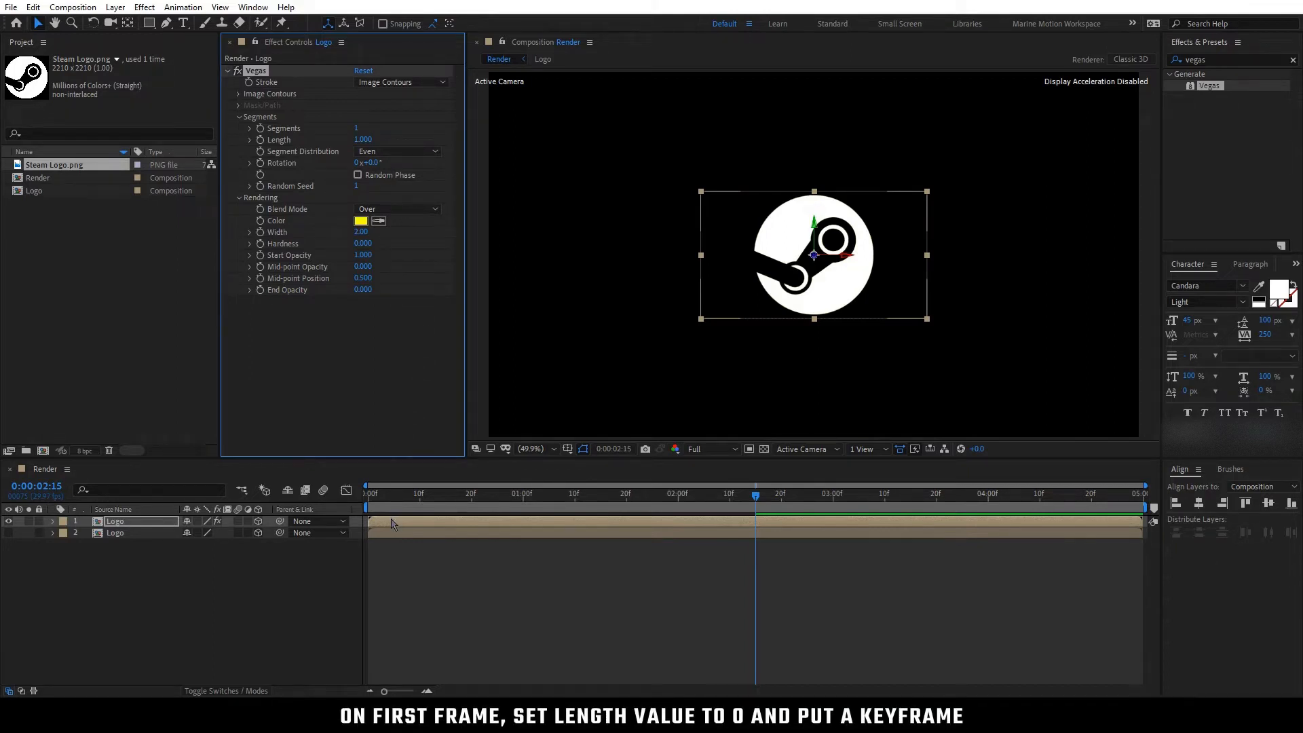
- On the first frame, set the Vegas effect's Length to 0 and add a keyframe
left_click(369, 500)
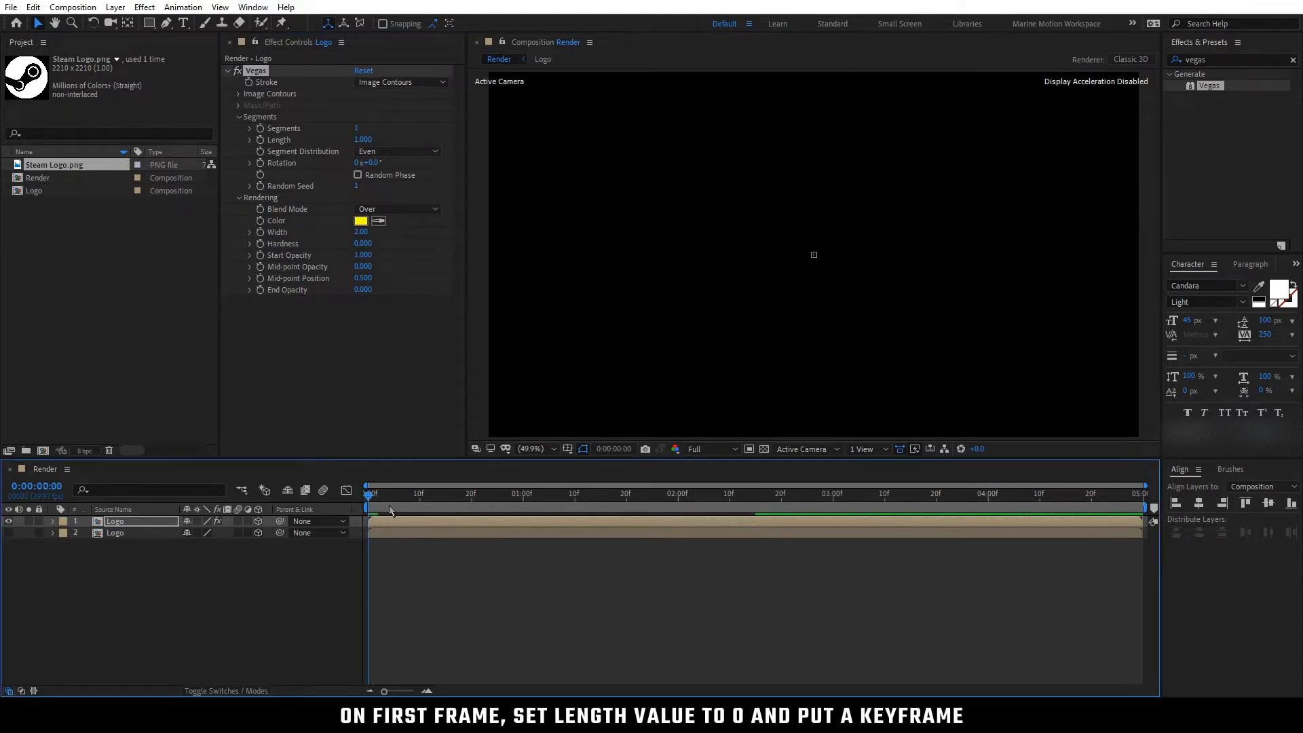
left_click(362, 140)
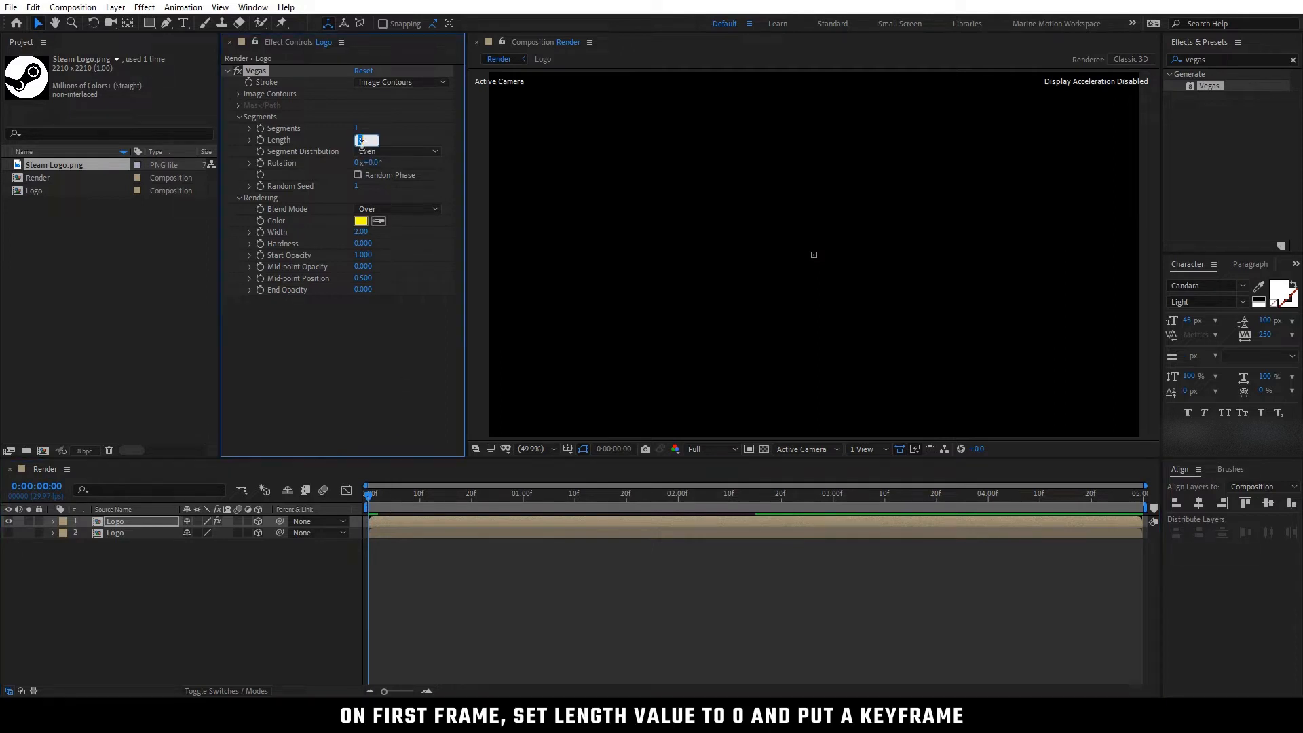
type("0")
key("Return")
- At 0:00:02:15, set the Vegas effect's Length to 1 as its second keyframe
left_click_drag(740, 505, 760, 503)
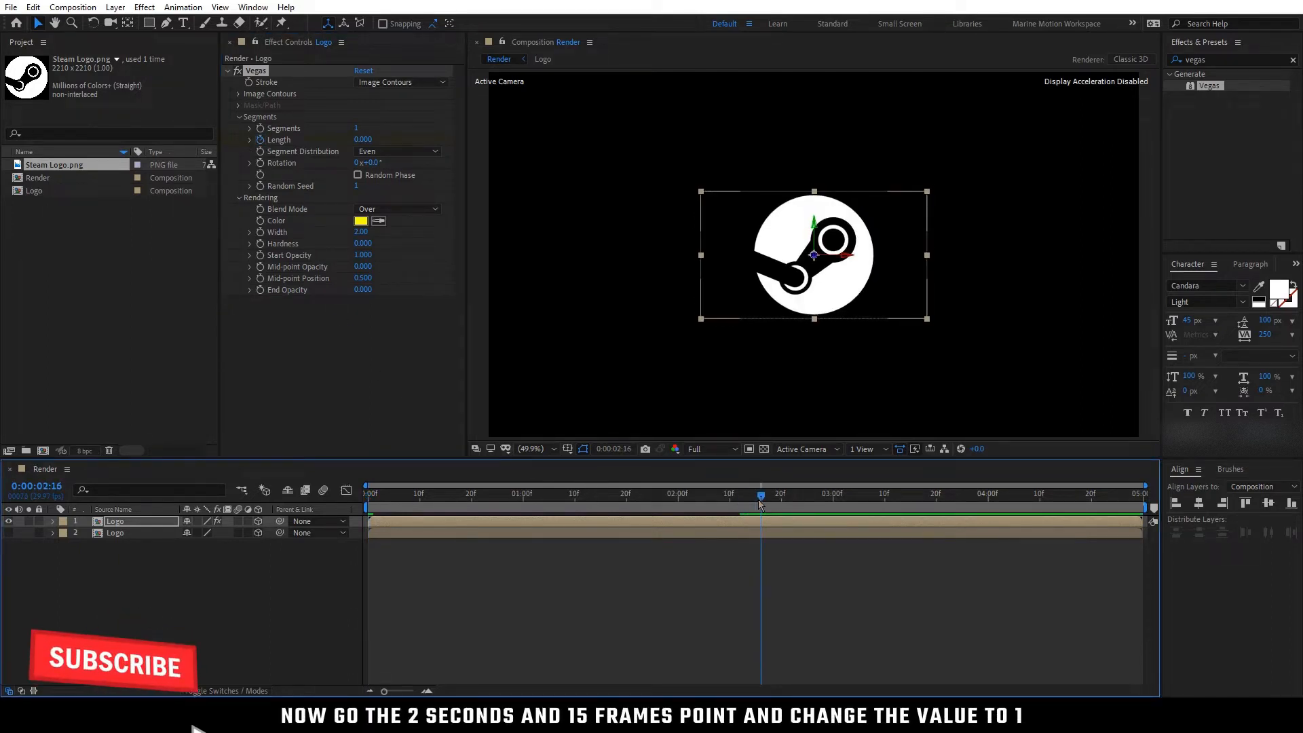
left_click(756, 503)
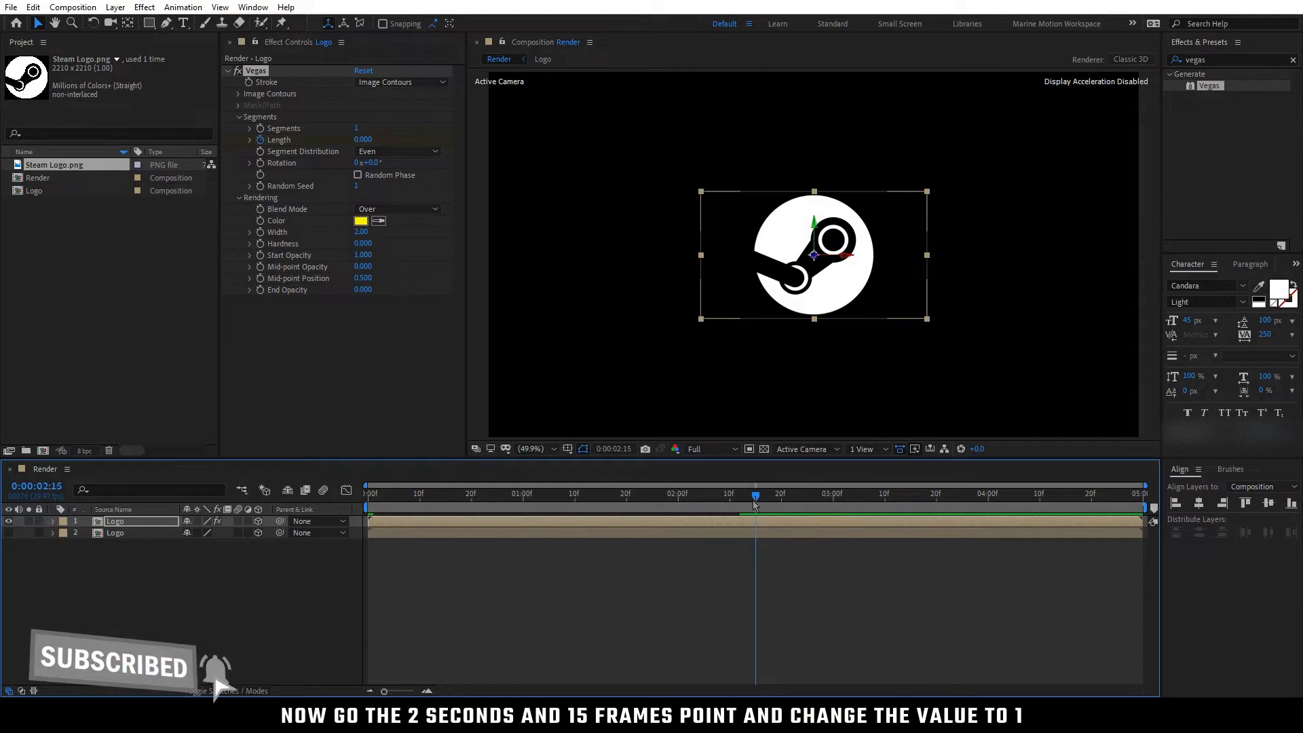
left_click(360, 139)
type("1")
key("Return")
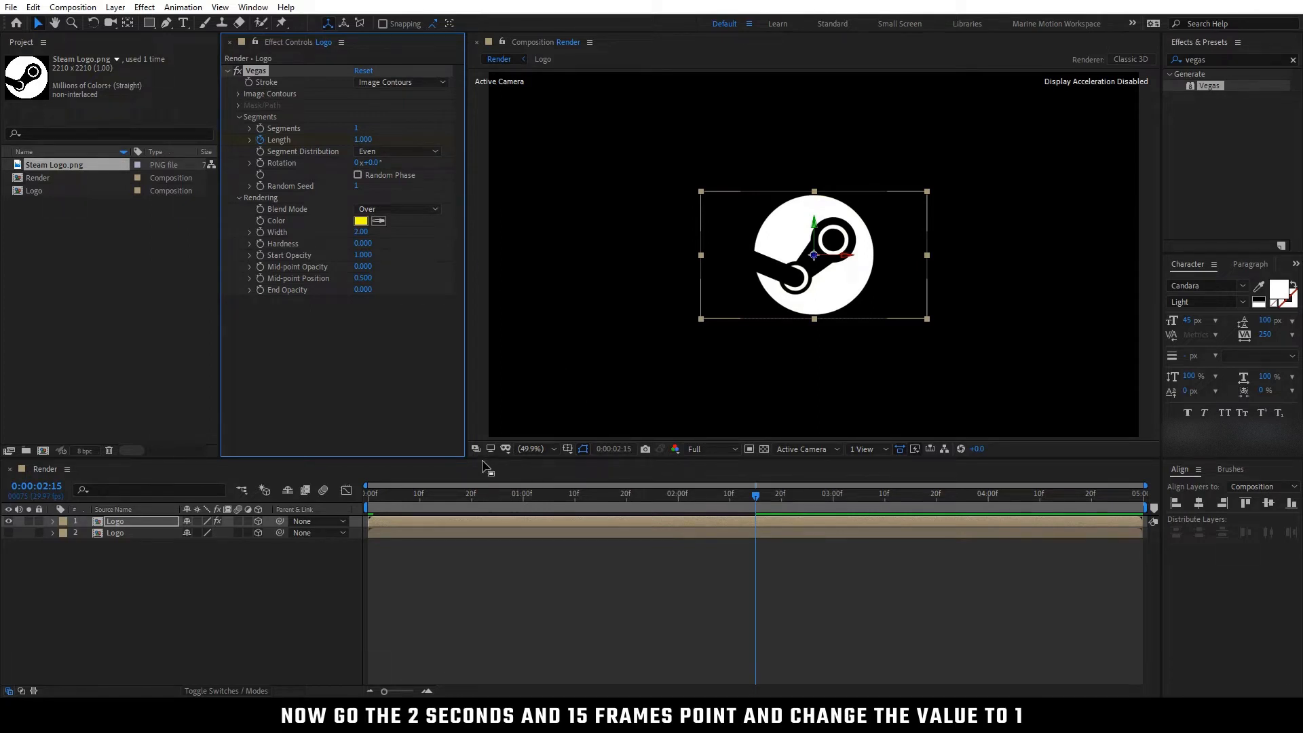
- In the Vegas effect's Rendering settings, set Blend Mode to Stencil and Color to white (FFFFFF)
left_click(411, 210)
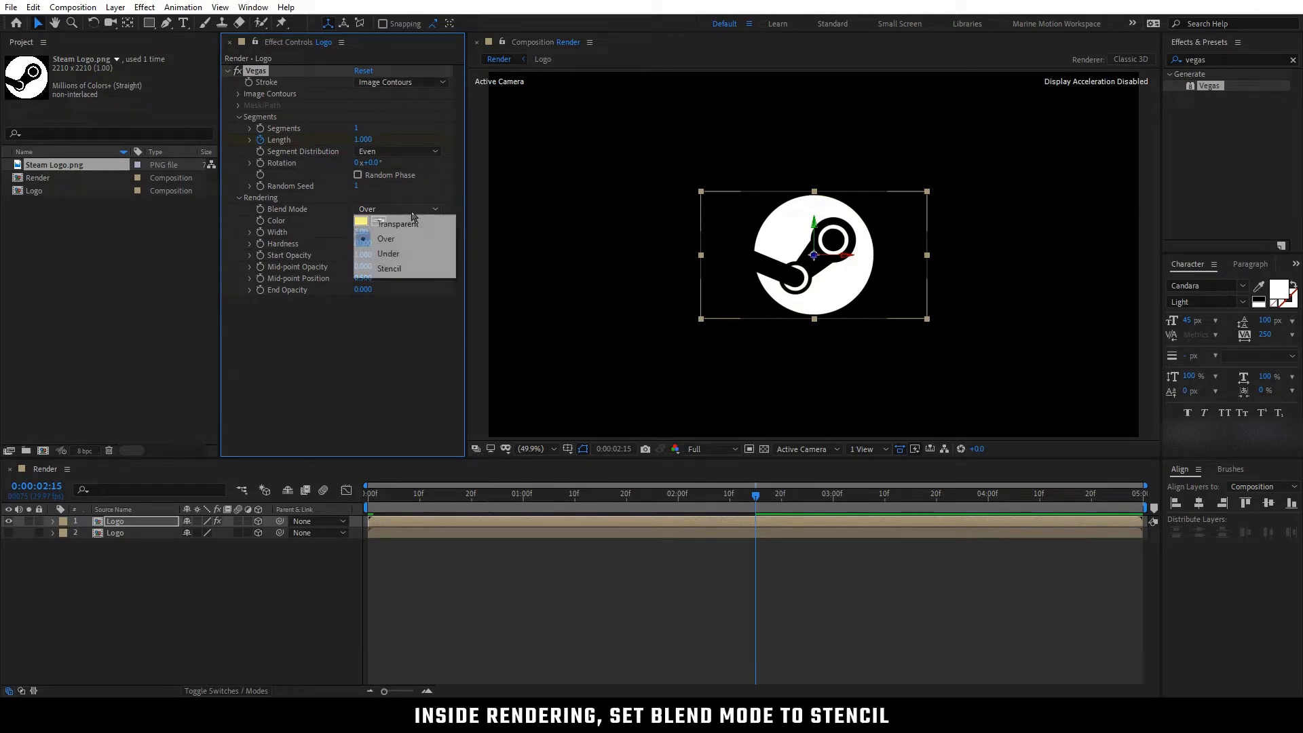
left_click(429, 269)
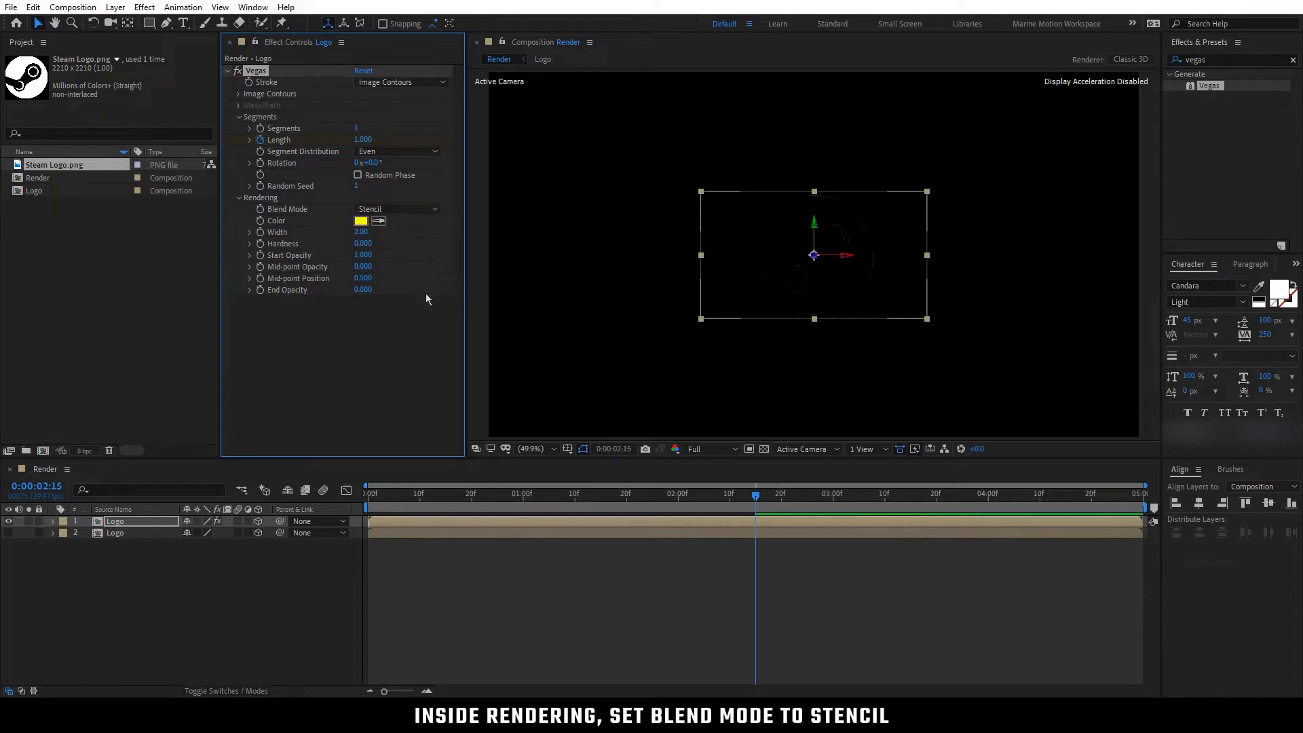
left_click(360, 220)
left_click(493, 272)
left_click_drag(492, 272, 458, 242)
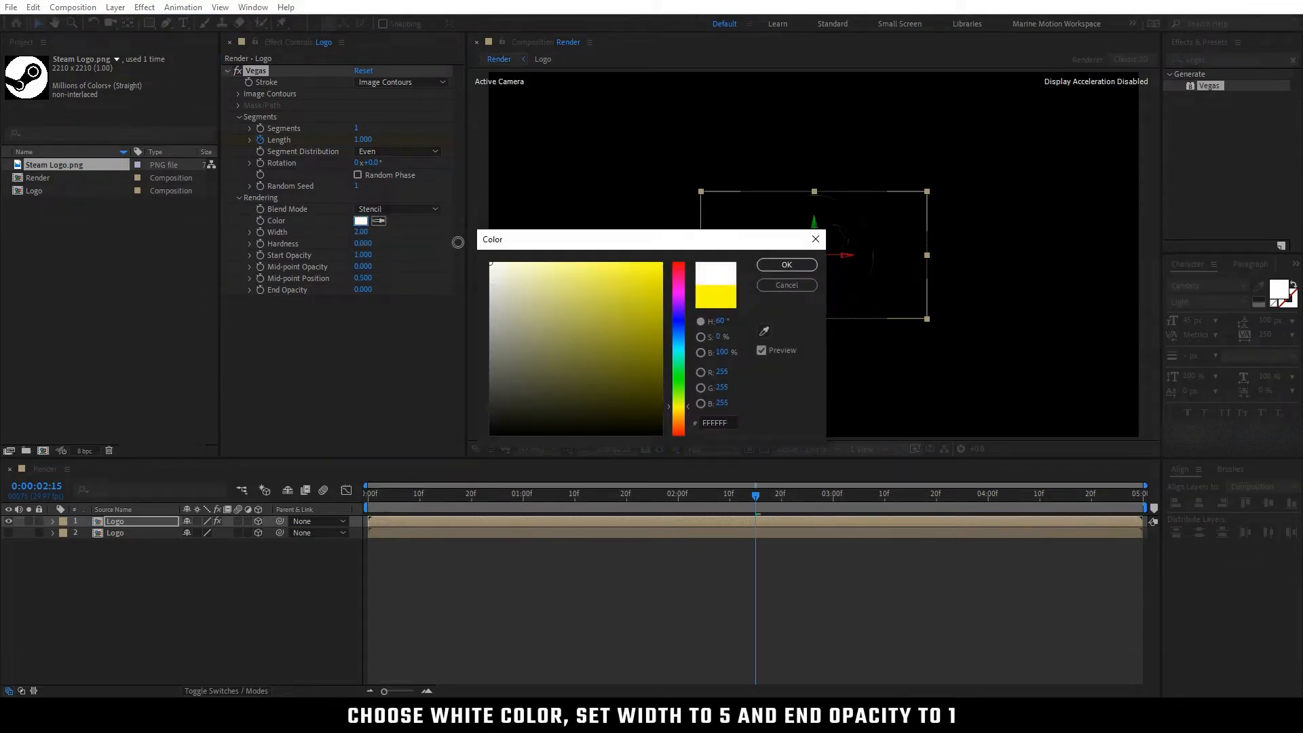
left_click(779, 265)
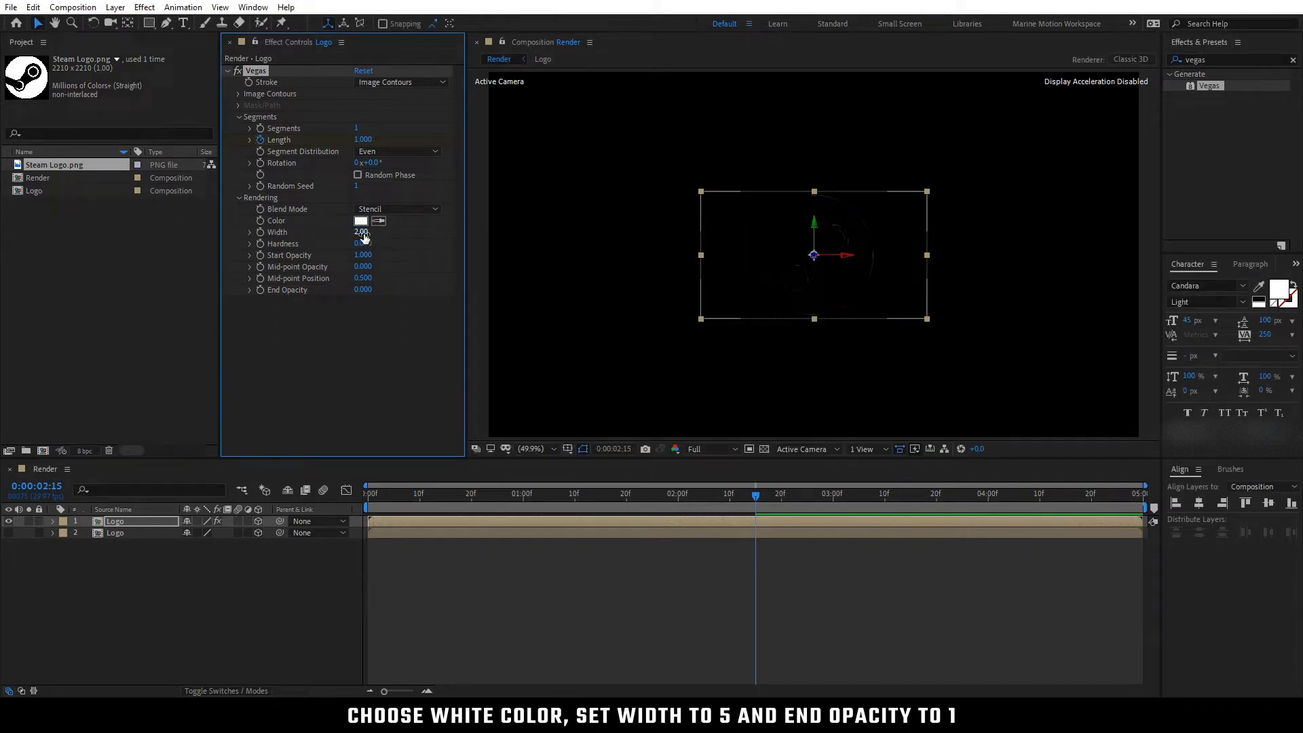
- Set the Vegas effect's Width to 5 and End Opacity to 1
key("Return")
left_click(394, 331)
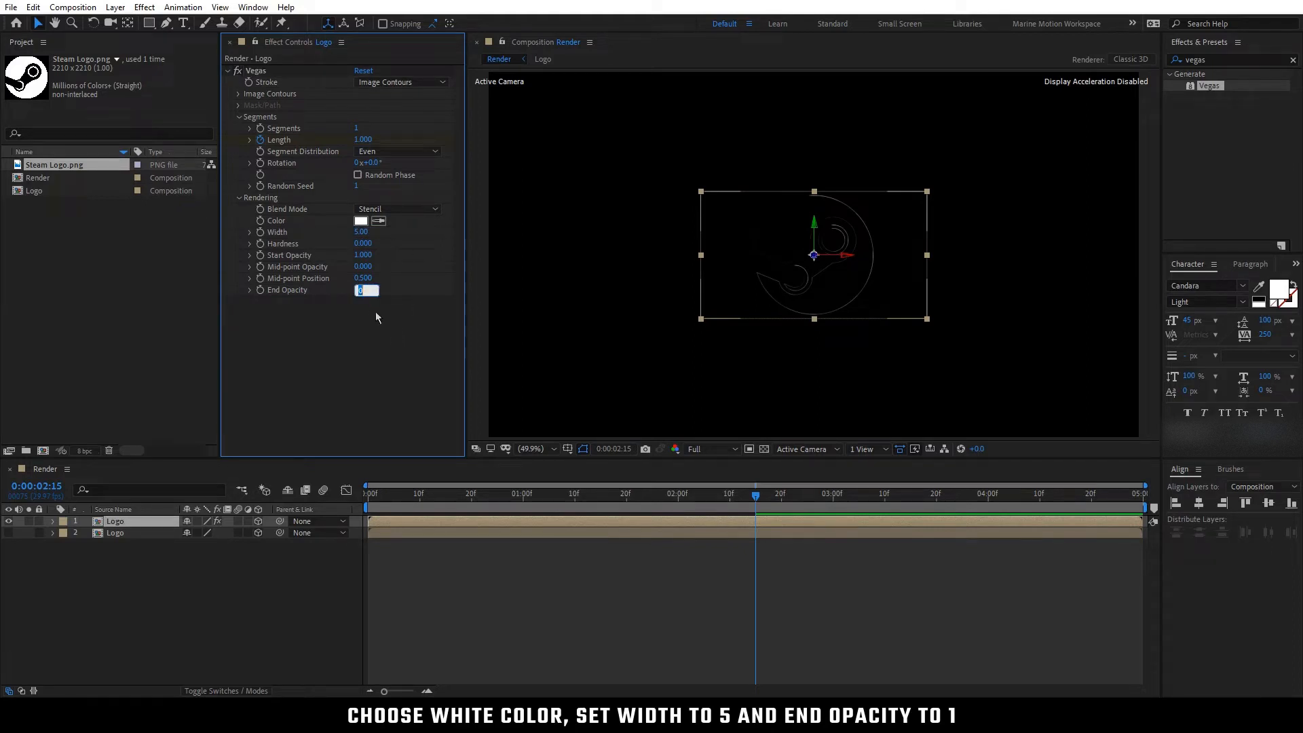
type("1")
key("Return")
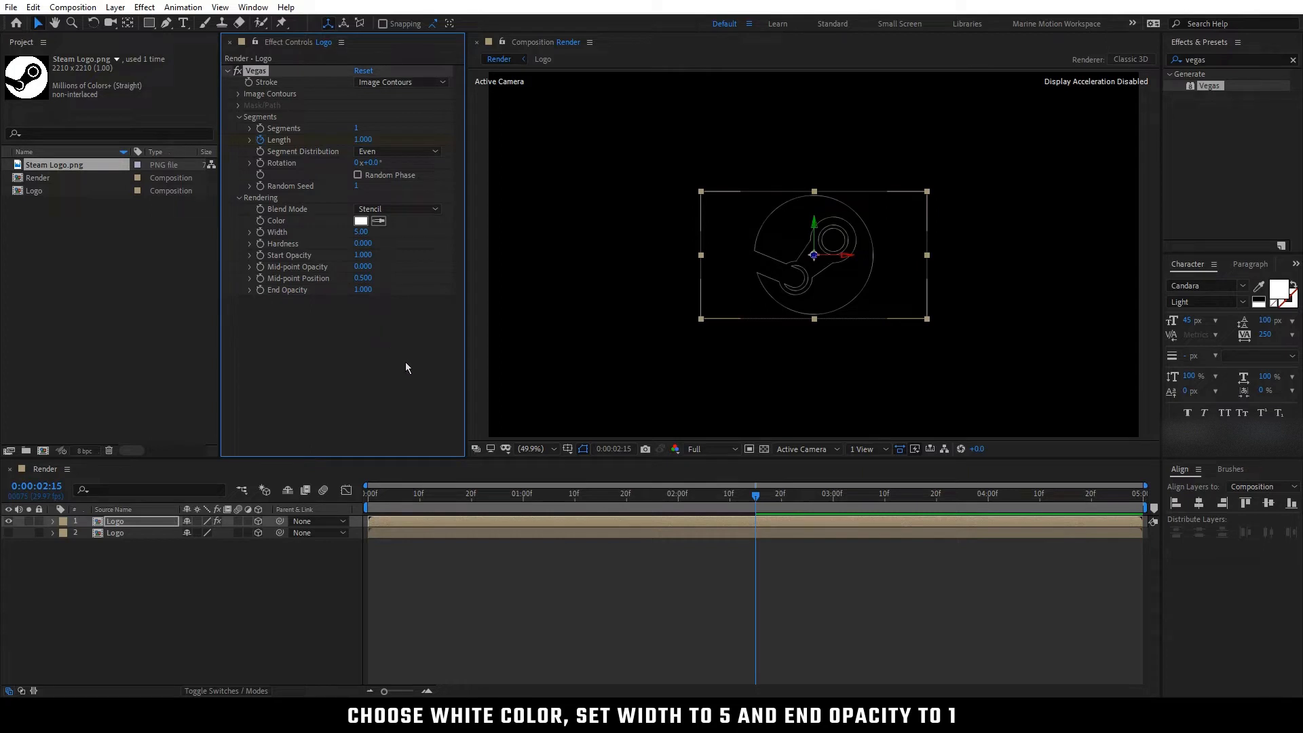
- At 0:00:01:10, set the Vegas Start Opacity to 0 and add keyframes for Start Opacity, Mid-point Opacity and Mid-point Position
left_click(563, 500)
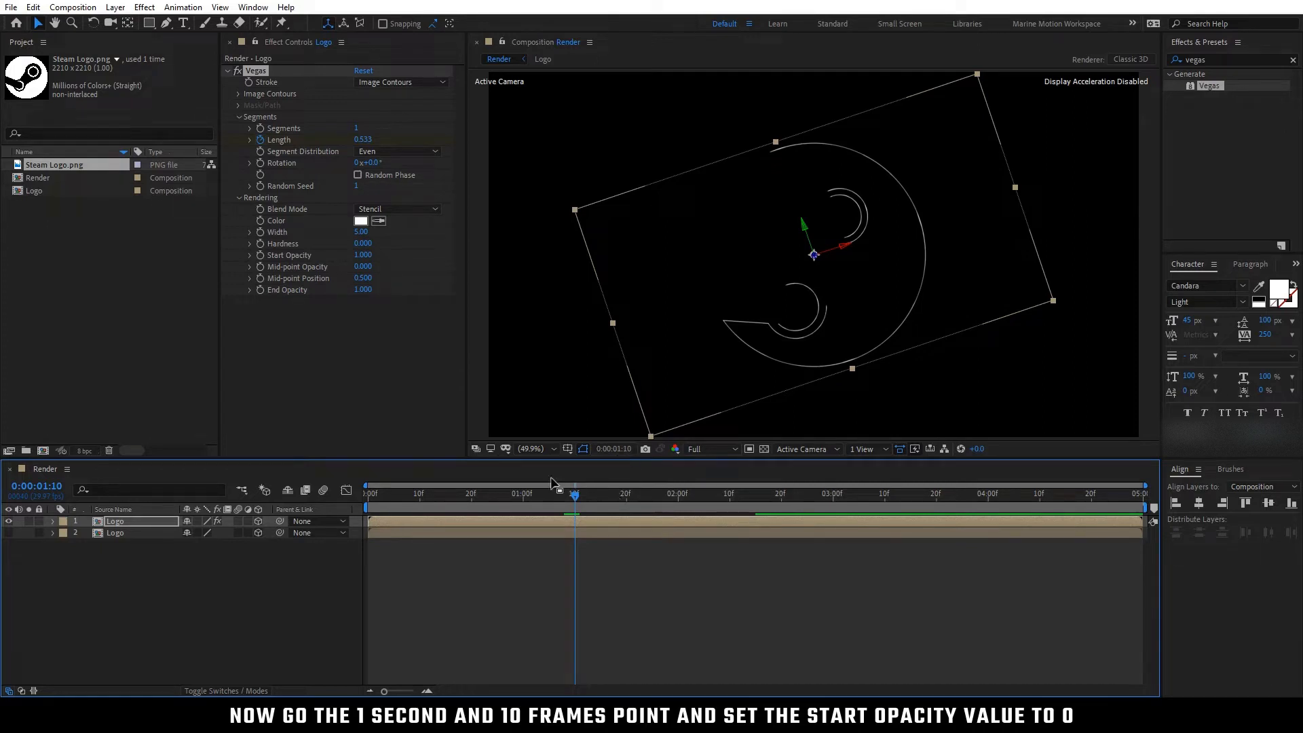
left_click(373, 255)
type("0")
key("Return")
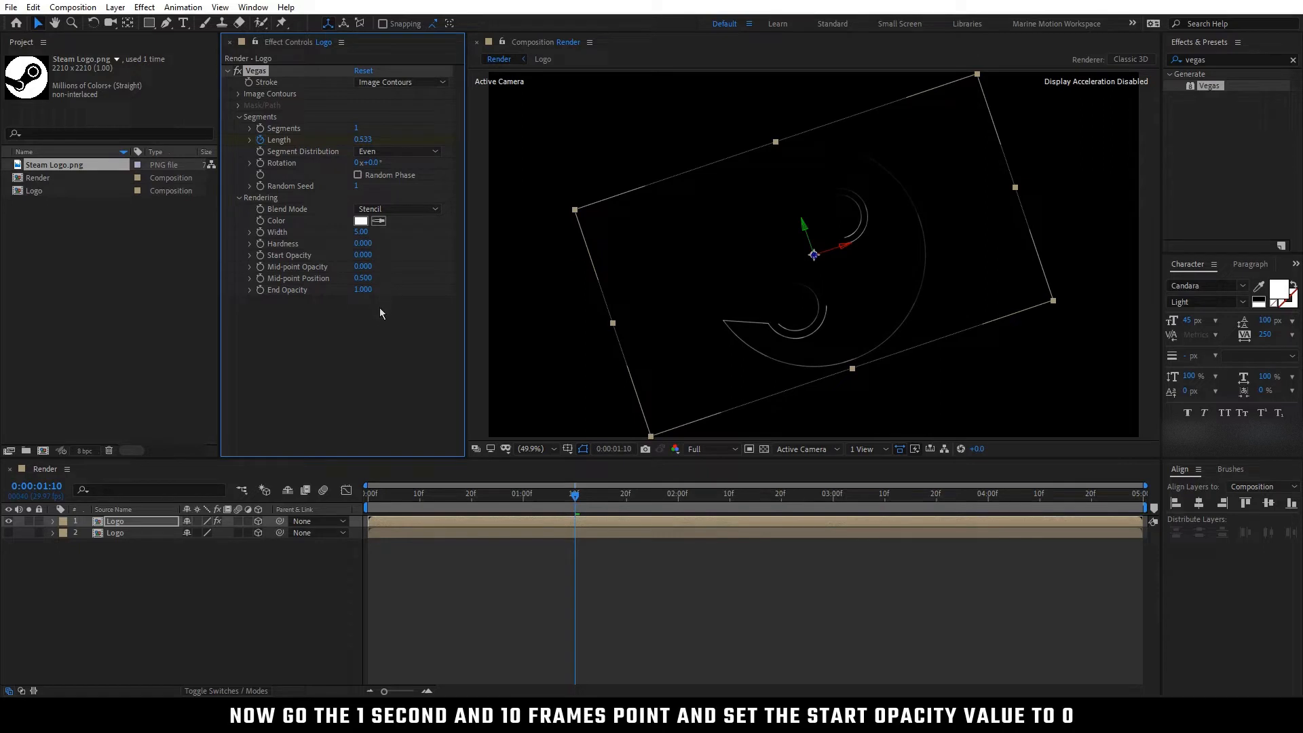
left_click(260, 267)
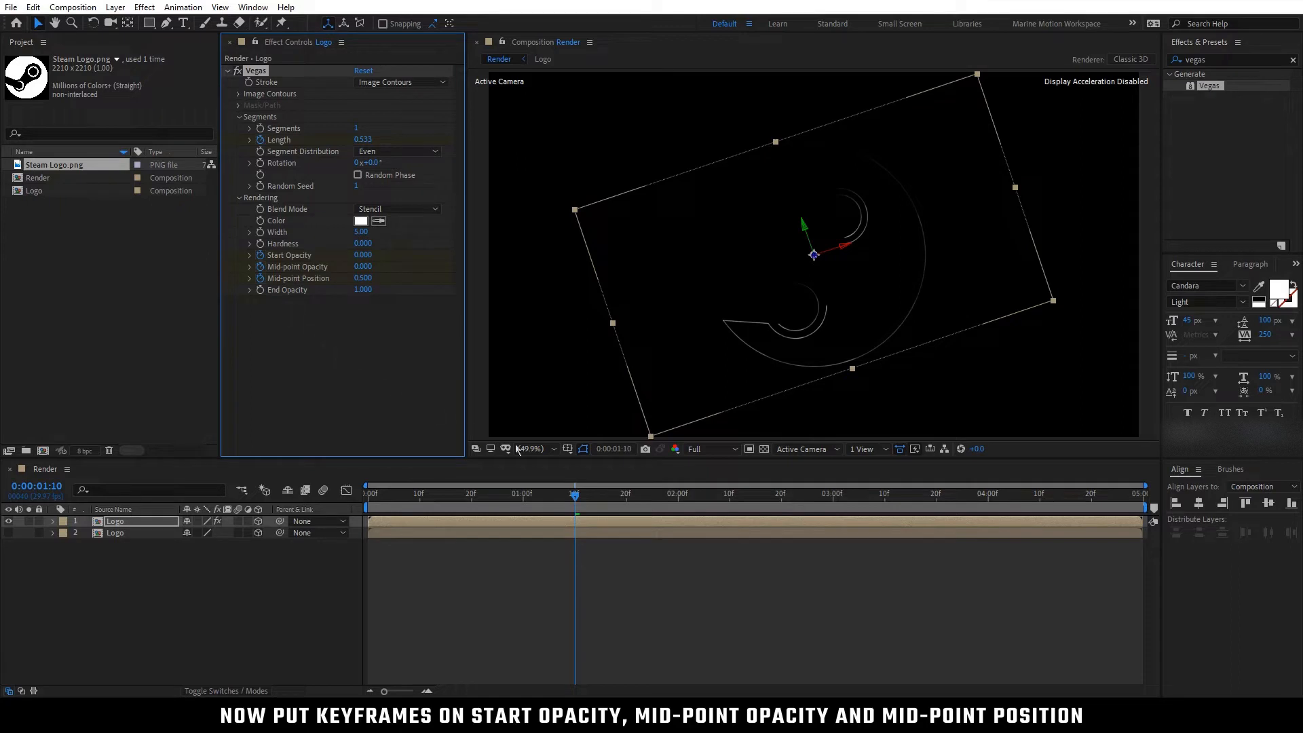
- At 0:00:02:15, raise the Vegas Start Opacity and Mid-point Opacity to 1 and Mid-point Position to 0.999
left_click(756, 496)
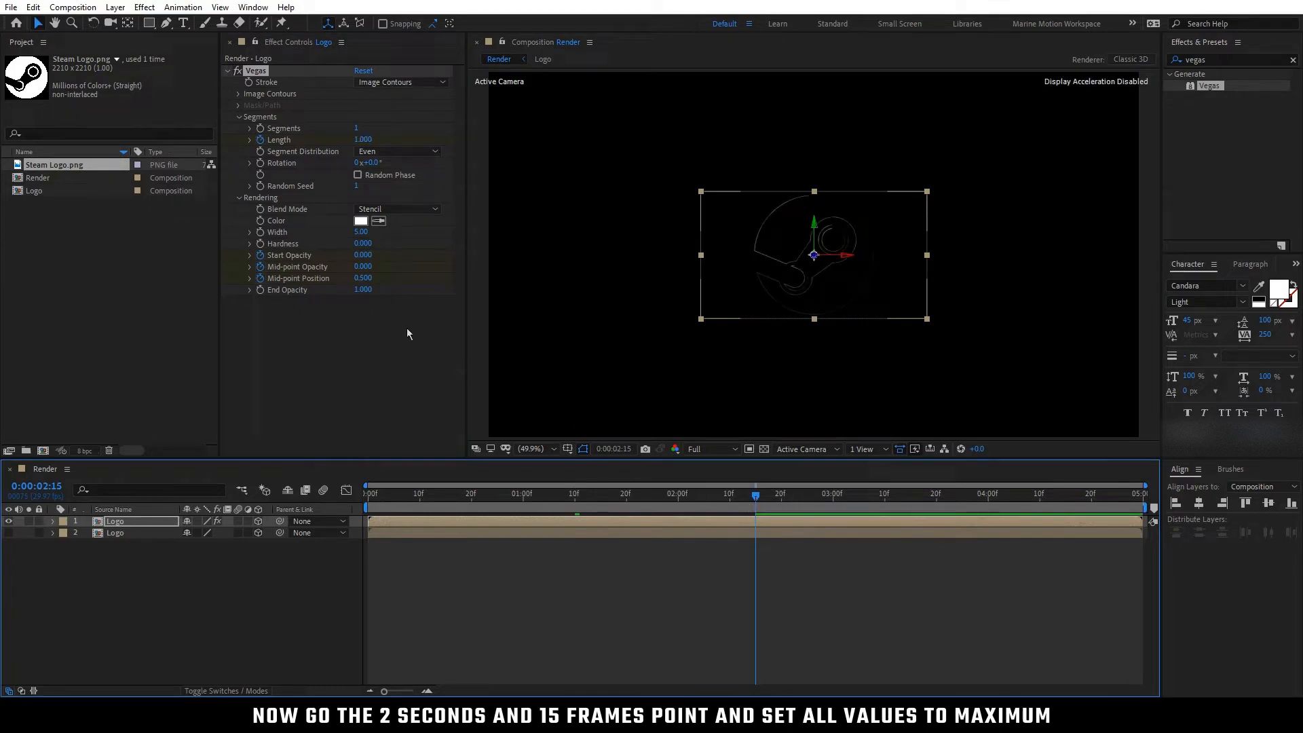
left_click_drag(363, 258, 396, 282)
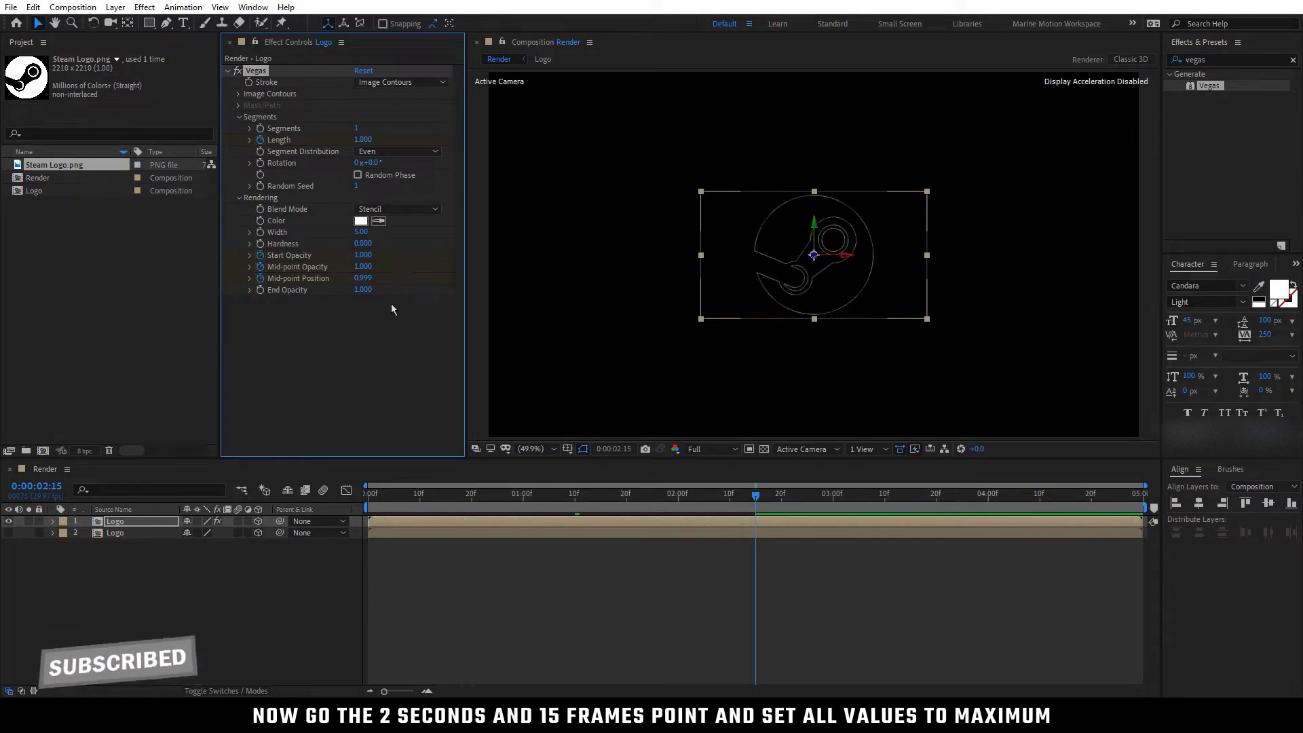
left_click(378, 360)
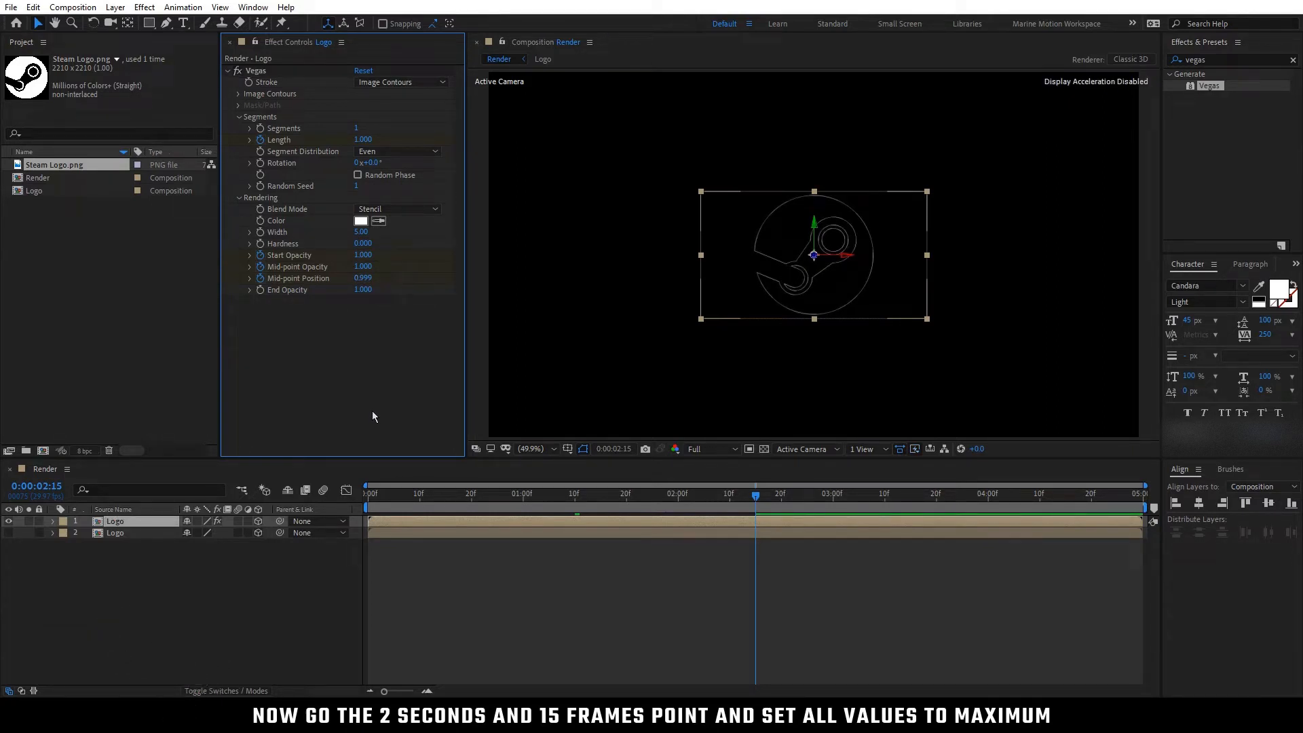
- Scrub through the outline animation back to 0:00:02:15 and unhide the lower Logo layer
left_click(260, 552)
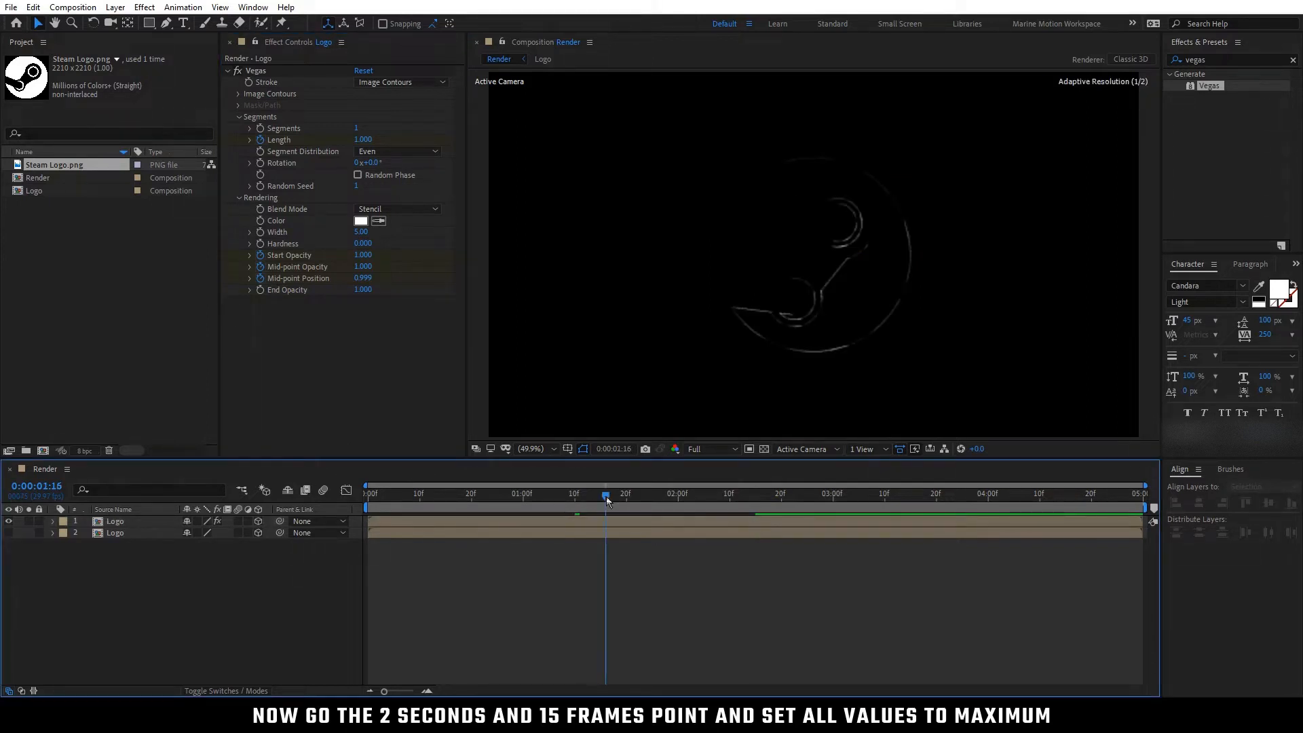
mouse_move(602, 496)
left_mouse_down()
mouse_move(574, 495)
mouse_move(757, 502)
left_mouse_up()
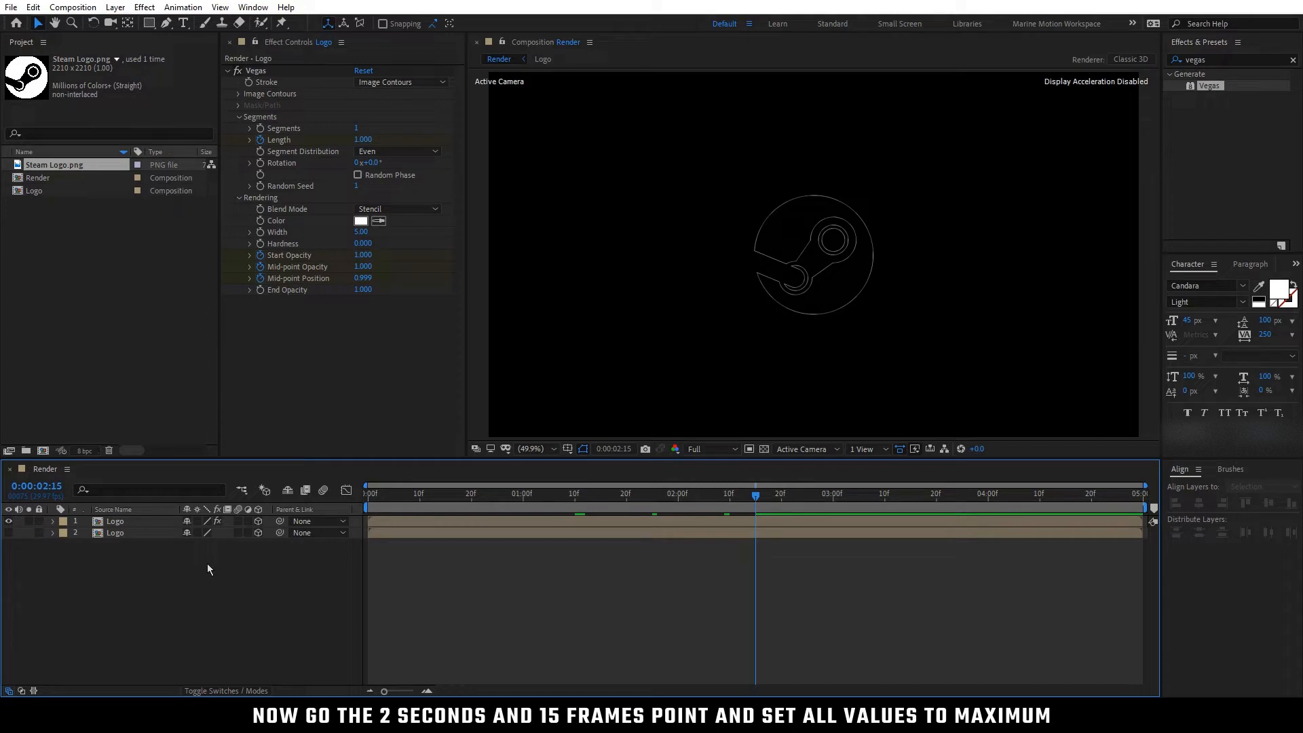
left_click(8, 532)
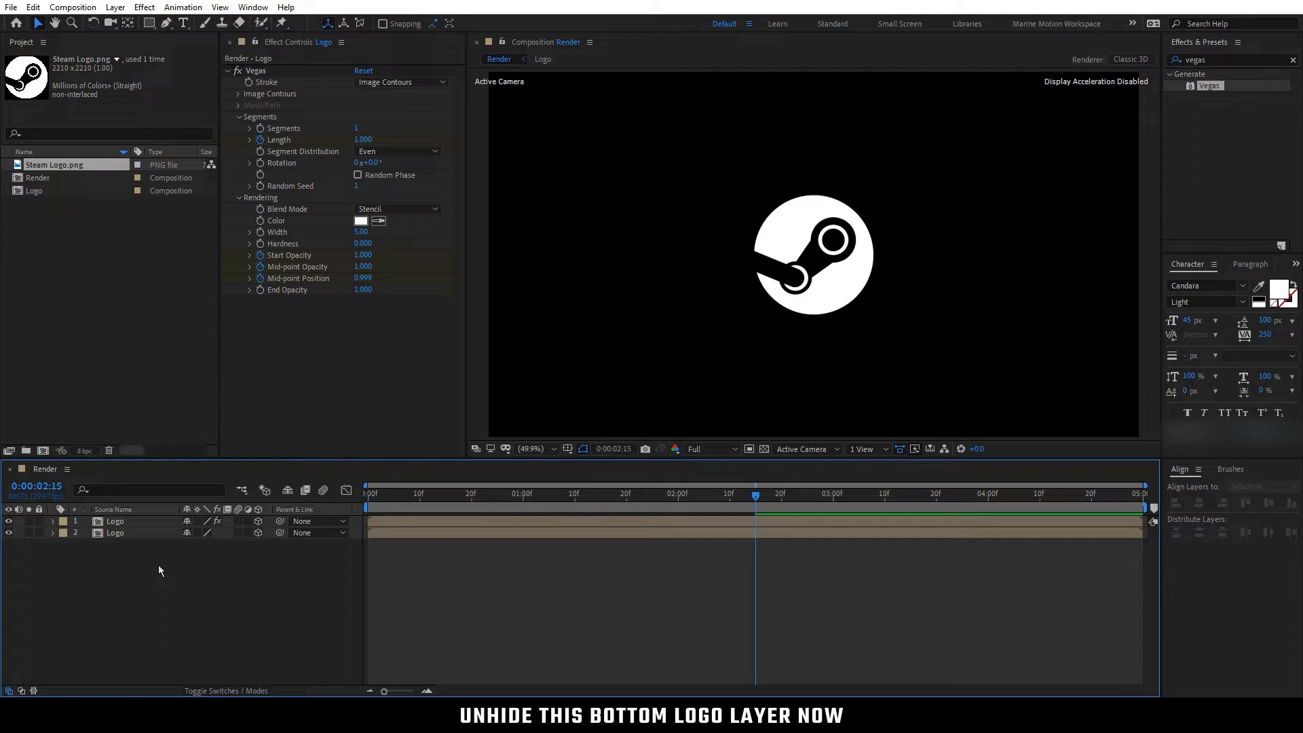
- Create a white rectangle shape layer at full composition size and set its Rotation to 45°
double_click(150, 29)
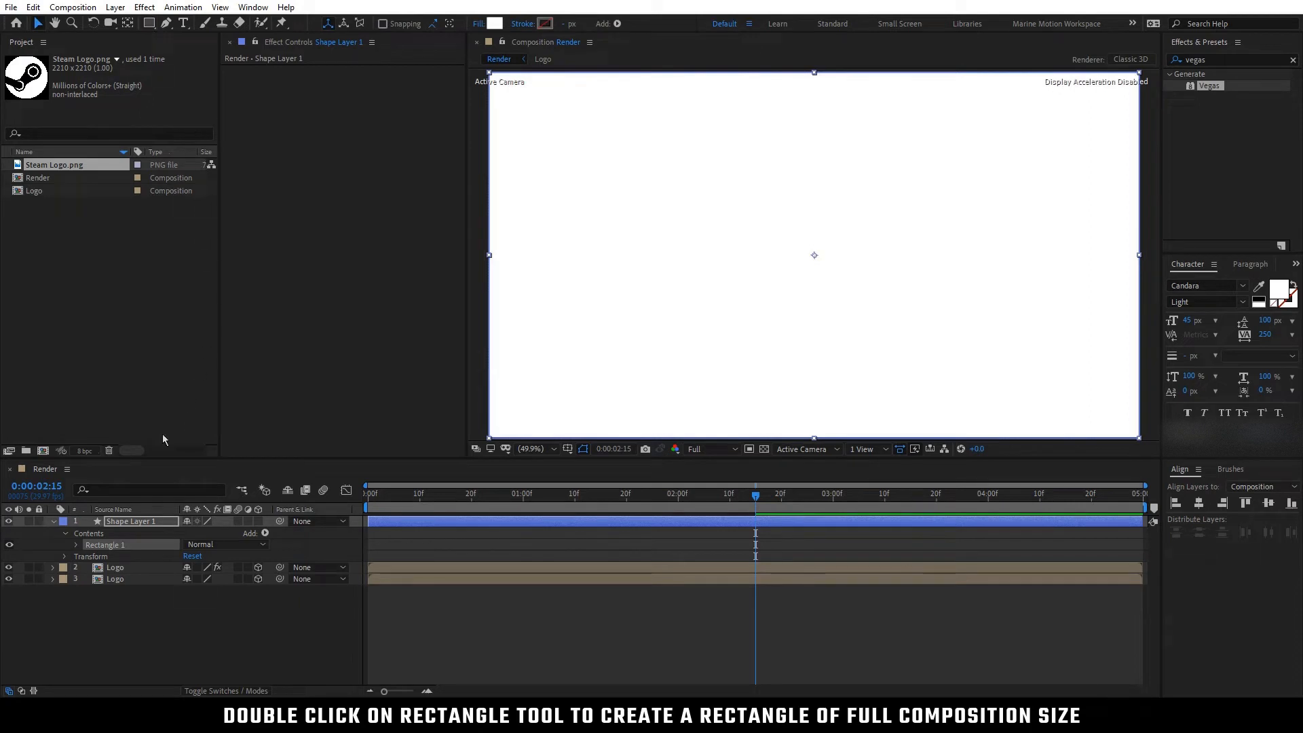
left_click(53, 521)
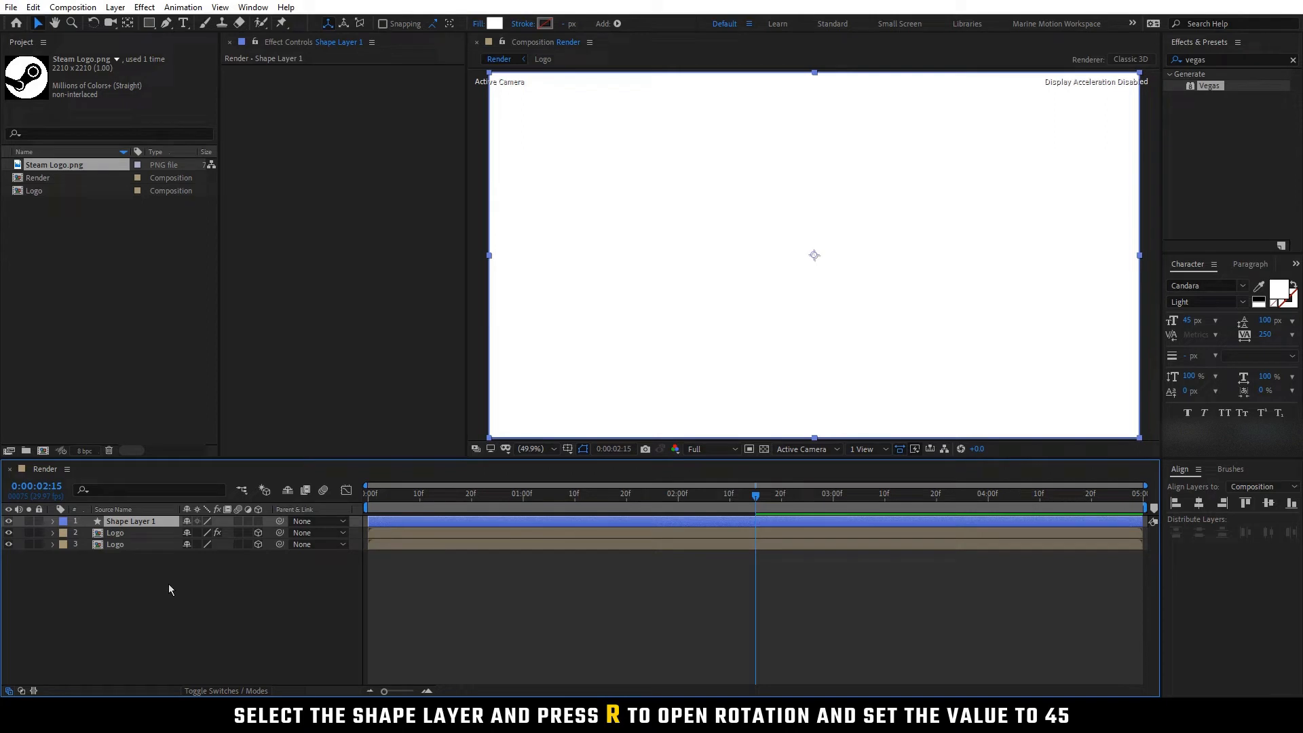
key("r")
left_click(202, 533)
type("45")
key("Return")
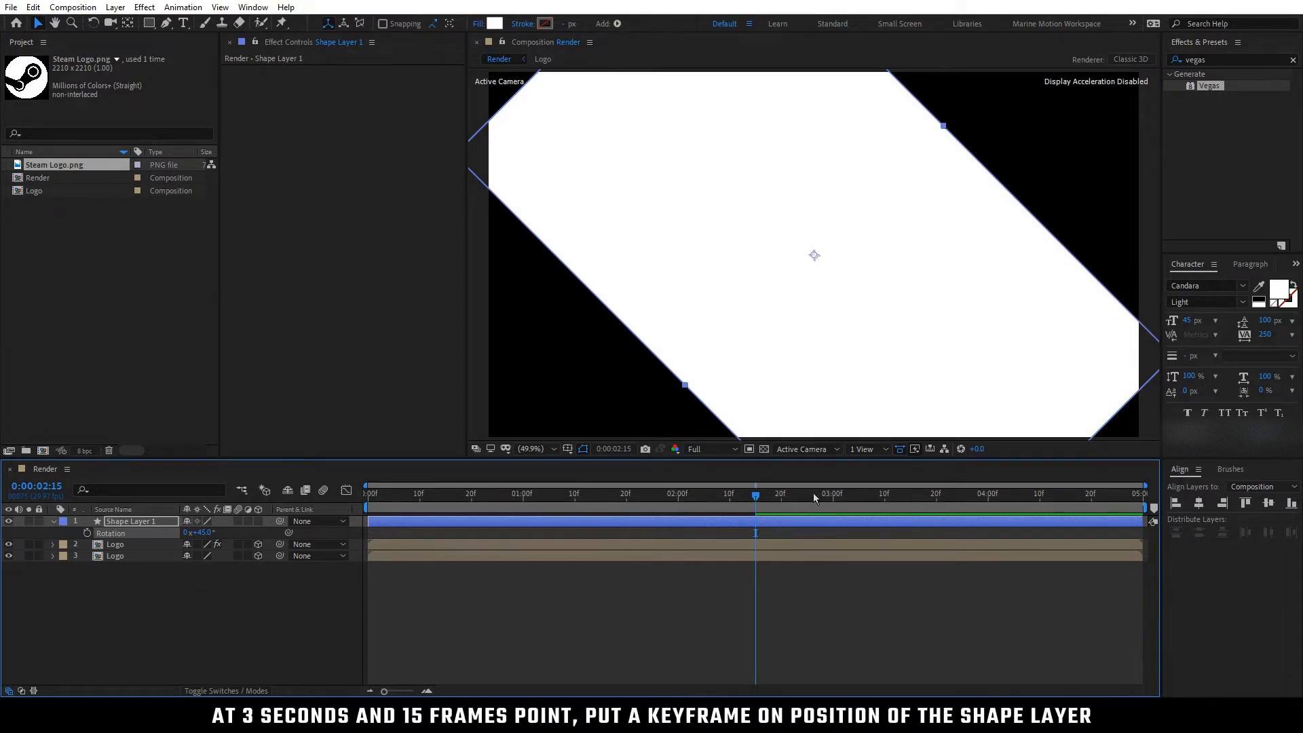
- Add a Position keyframe to the shape layer at 0:00:03:15
left_click_drag(841, 496, 911, 502)
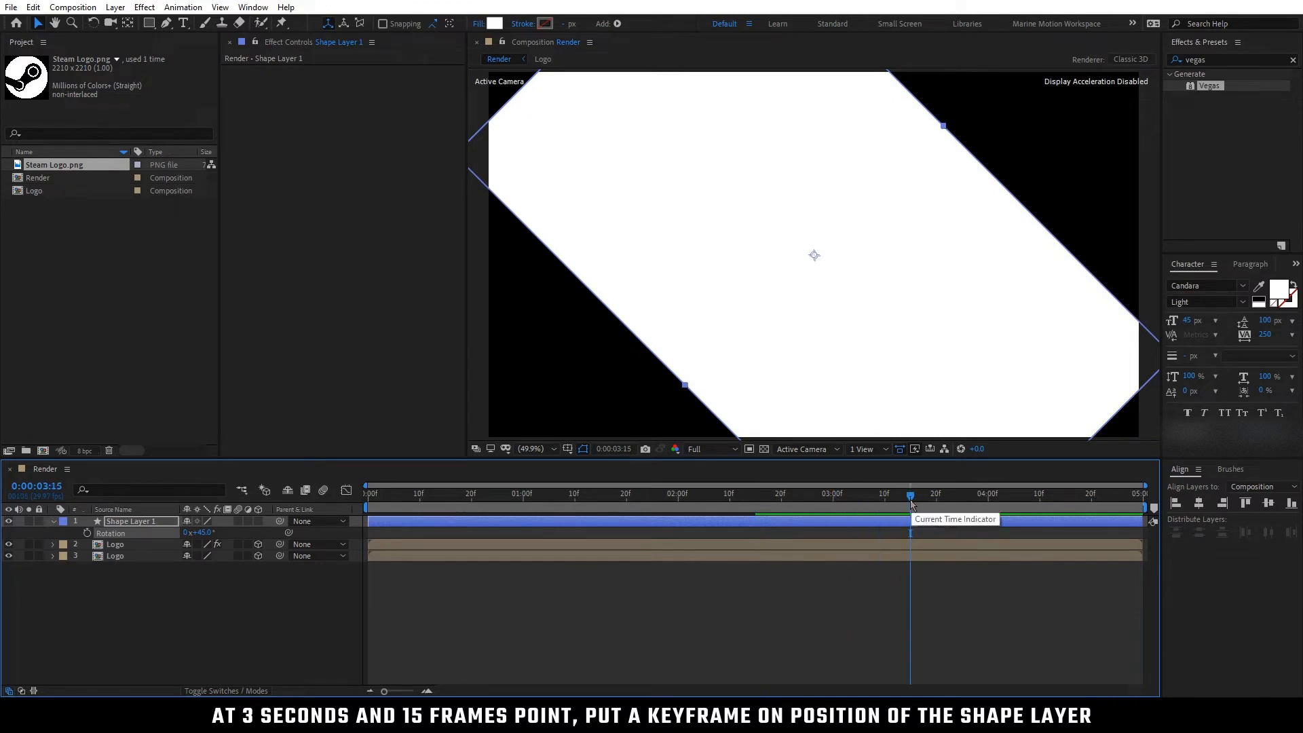
left_click(156, 522)
key("p")
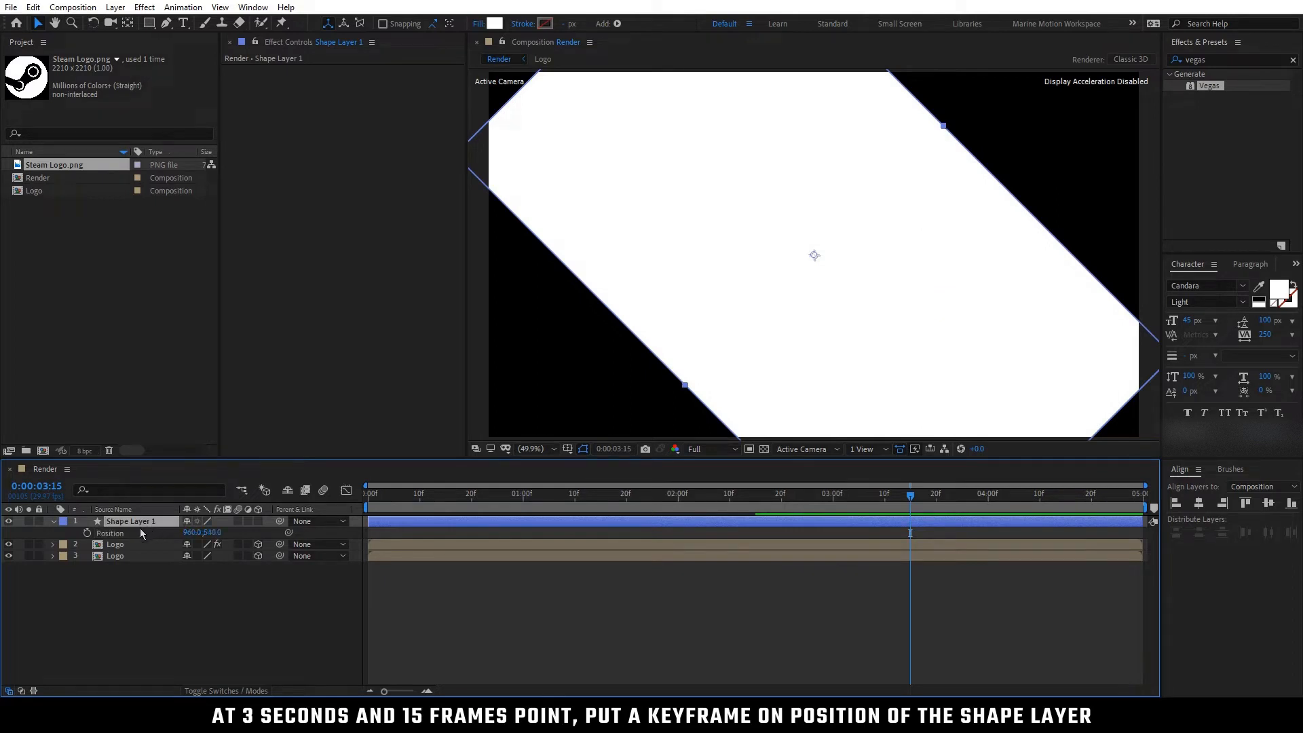
left_click(87, 533)
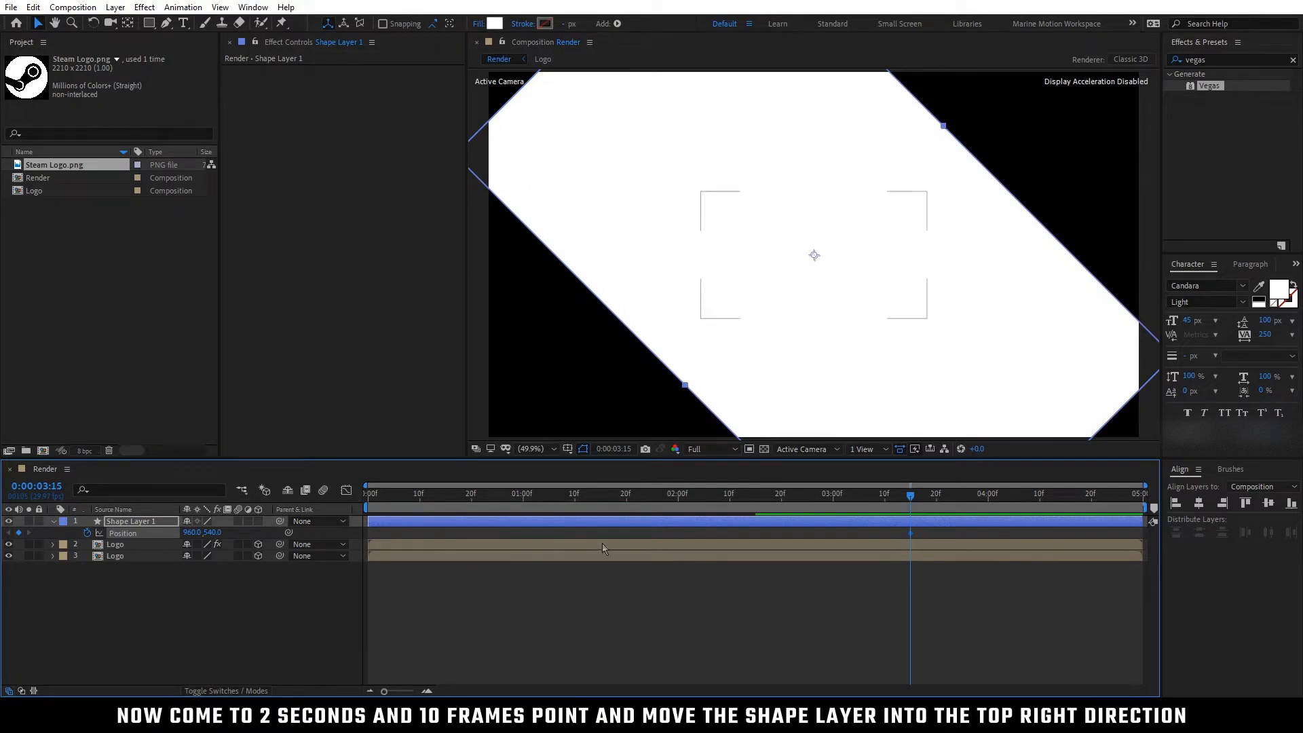
- At 0:00:02:10, move the shape layer diagonally up and to the right, to a Position of about 1721, -217
left_click(730, 494)
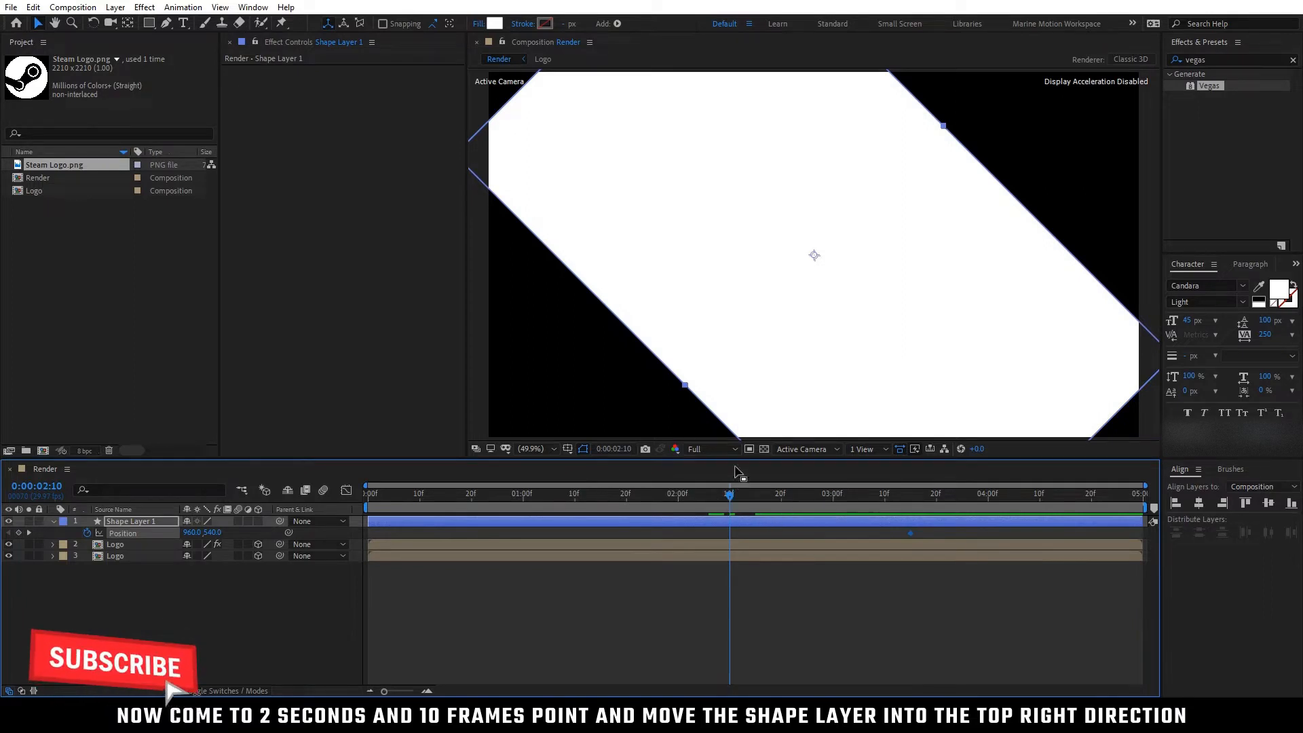
left_click_drag(697, 360, 953, 103)
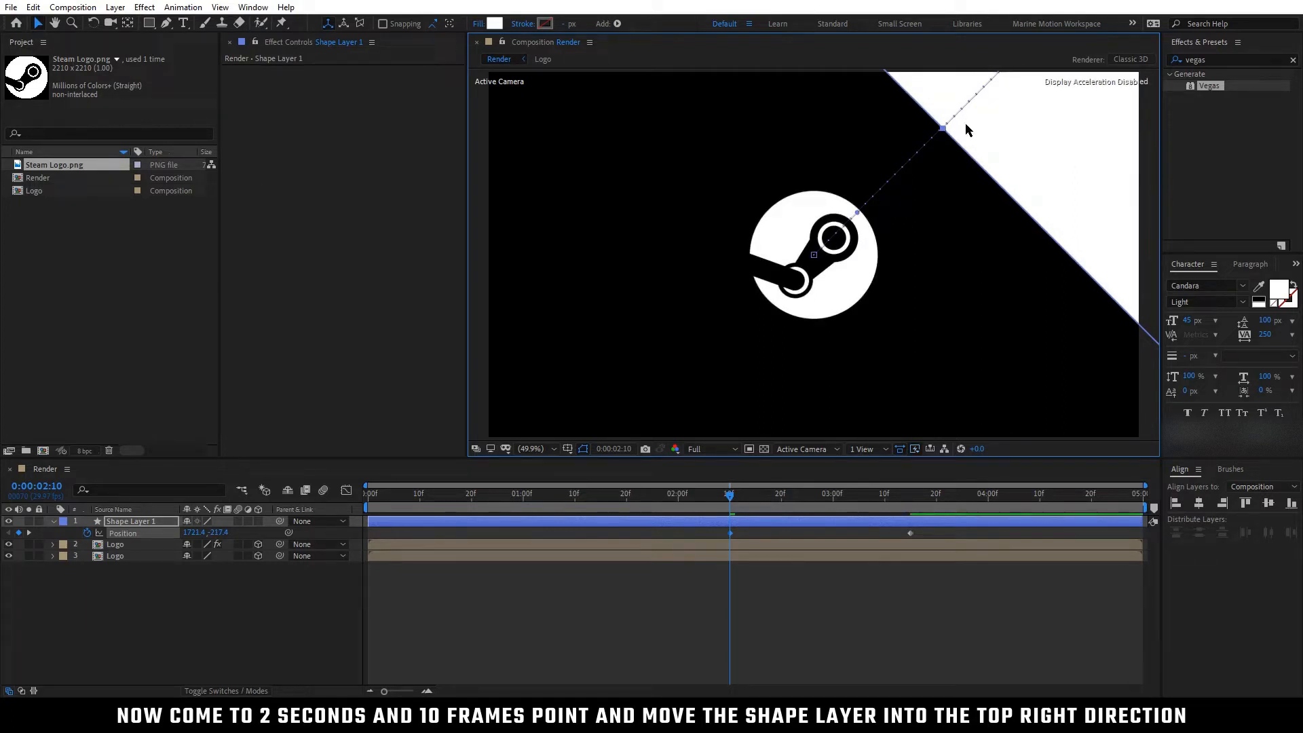
left_click(762, 618)
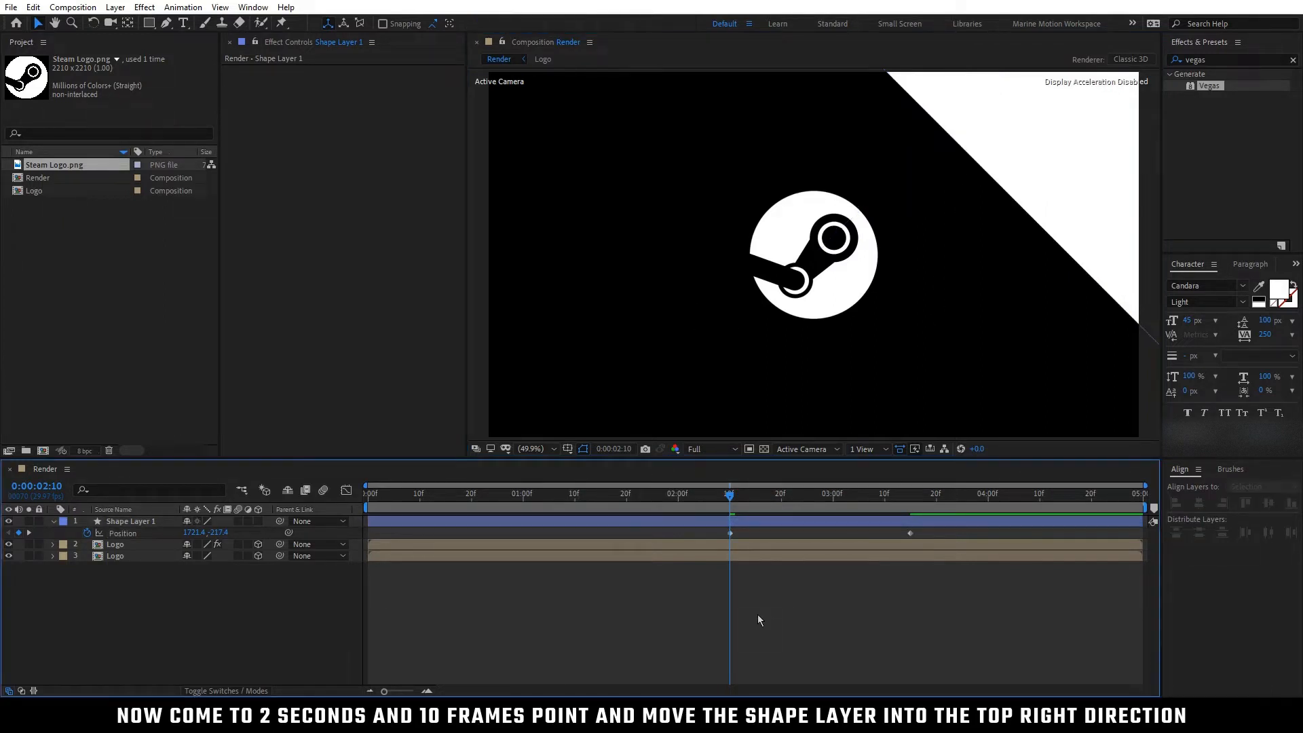
mouse_move(729, 496)
left_mouse_down()
mouse_move(805, 501)
mouse_move(733, 508)
left_mouse_up()
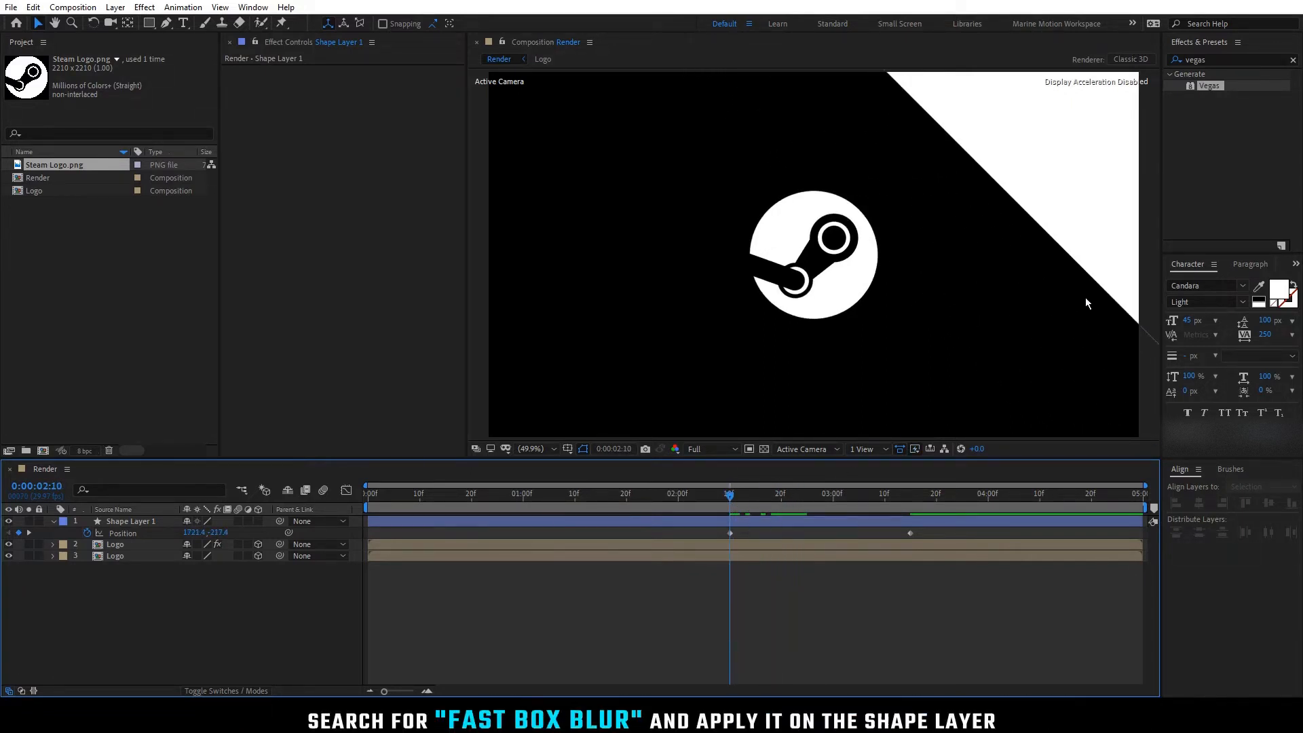
- Find Fast Box Blur, apply it to the shape layer and set its Blur Radius to 70
double_click(1213, 59)
type("fast")
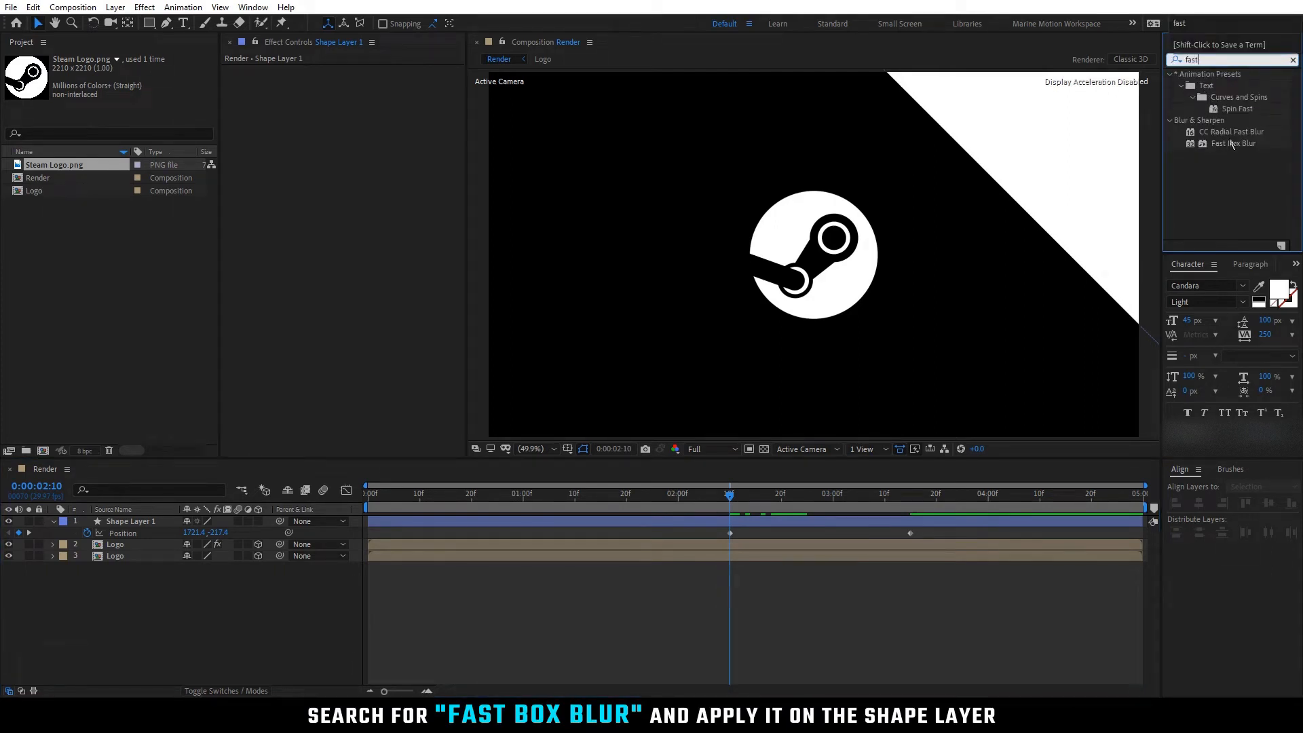
left_click_drag(1231, 143, 171, 523)
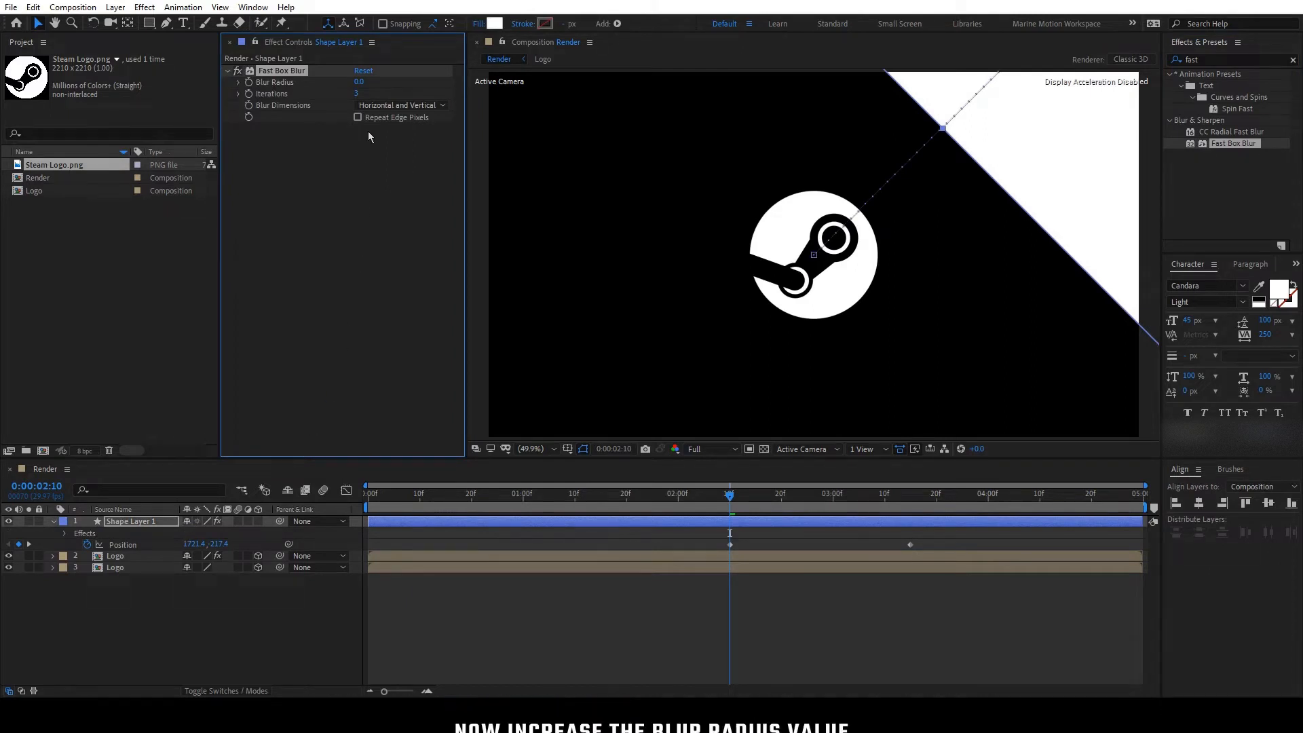
left_click(359, 82)
type("70")
key("Return")
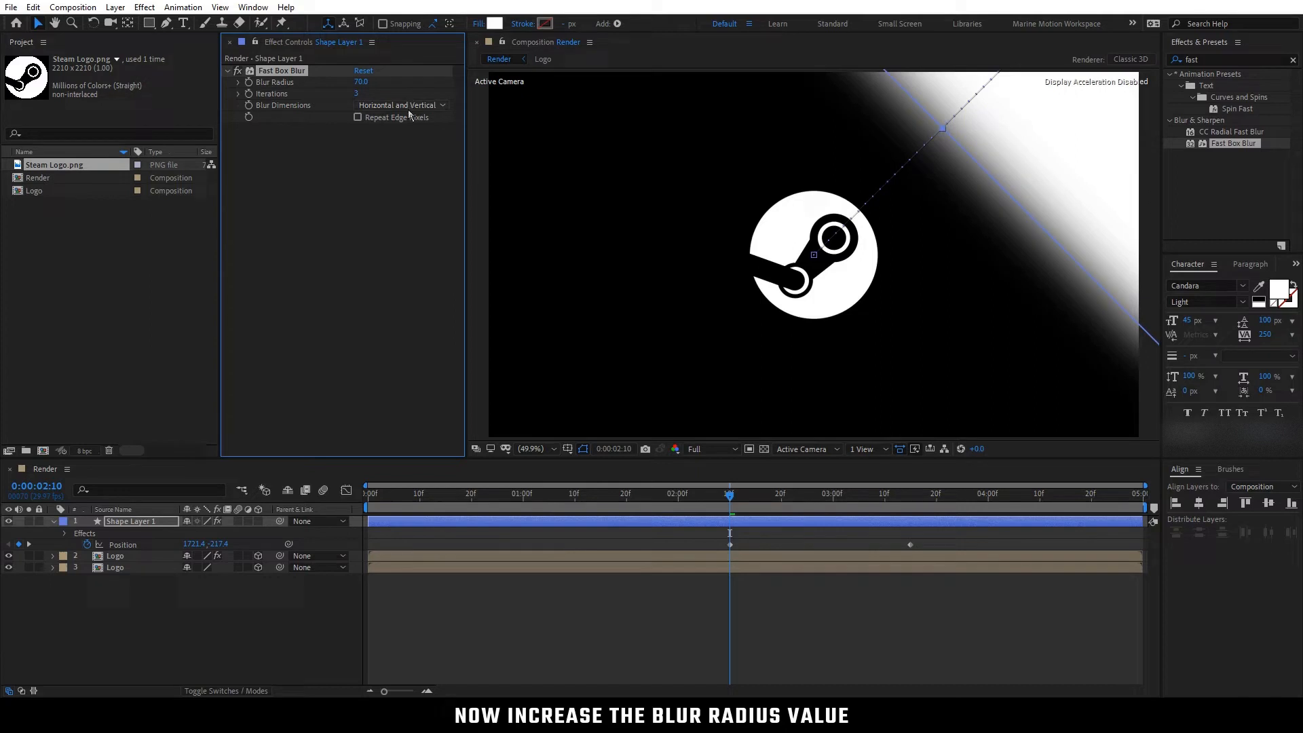
- Collapse Shape Layer 1 and move it between the two Logo layers in the Render composition
left_click(214, 592)
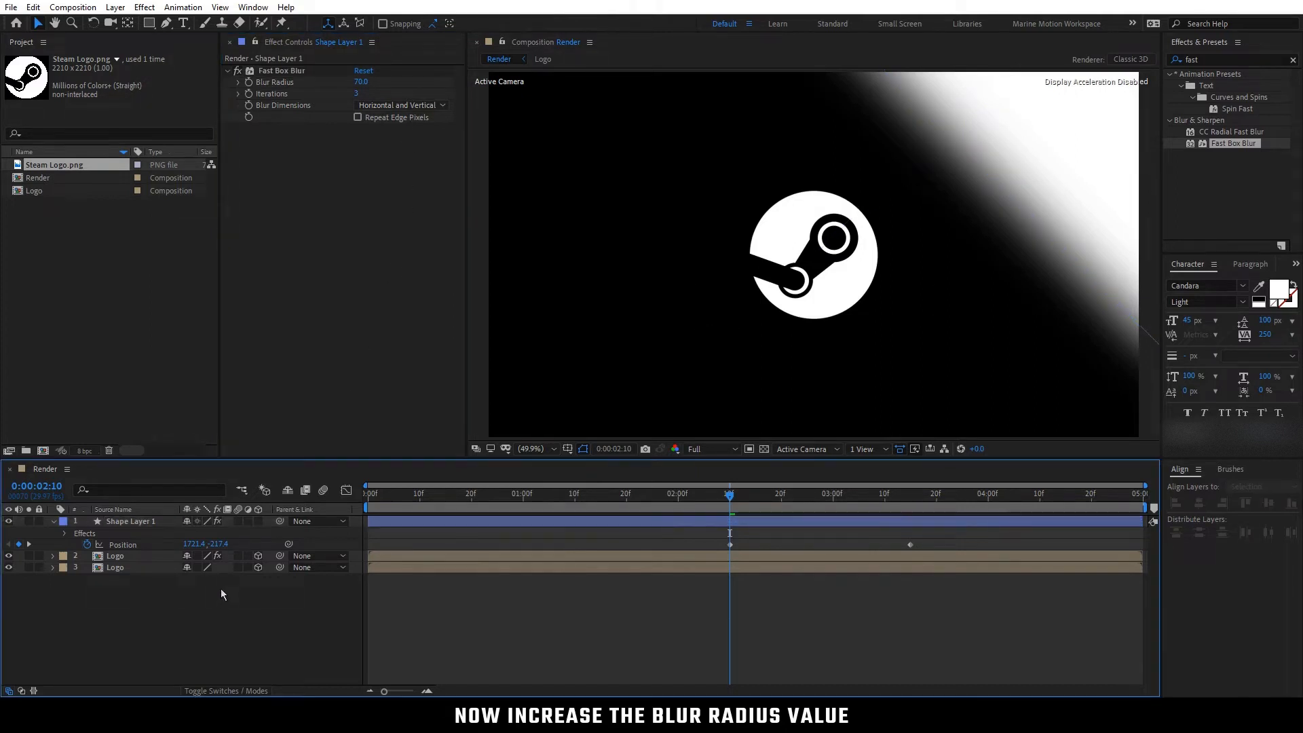
left_click(54, 522)
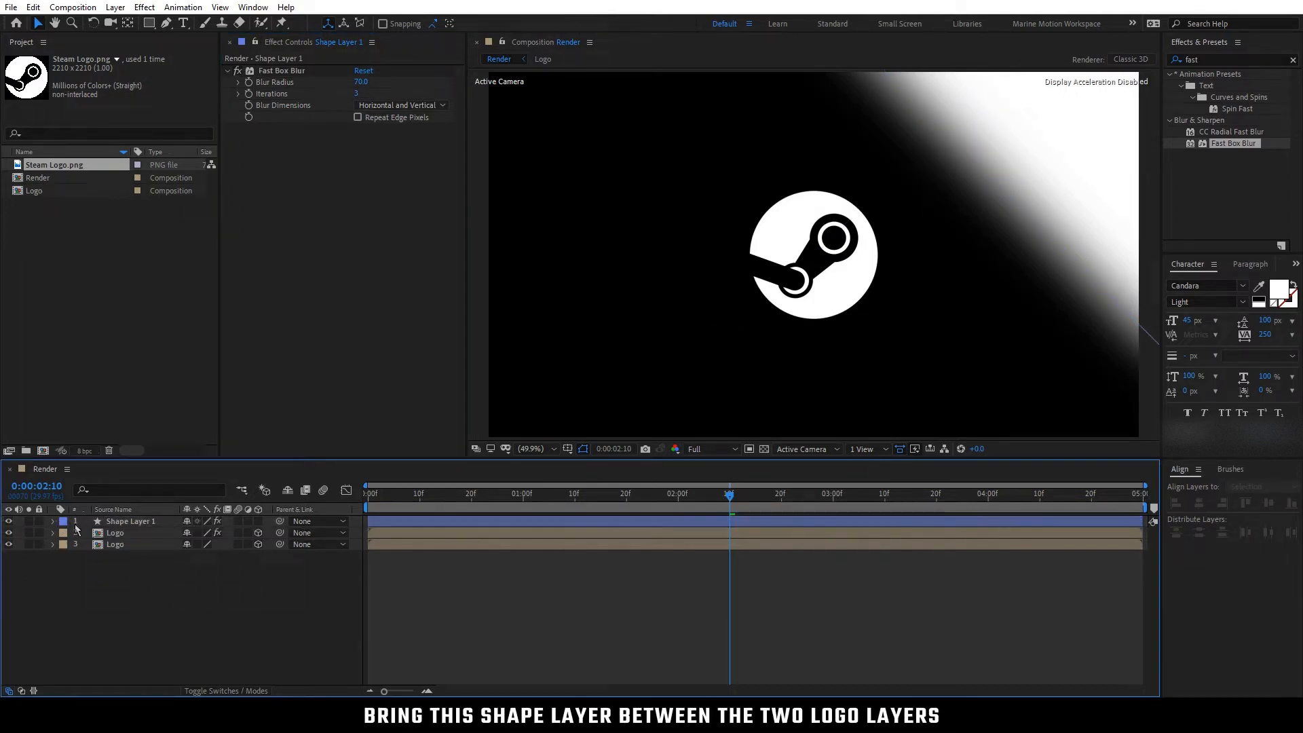
left_click_drag(144, 523, 154, 536)
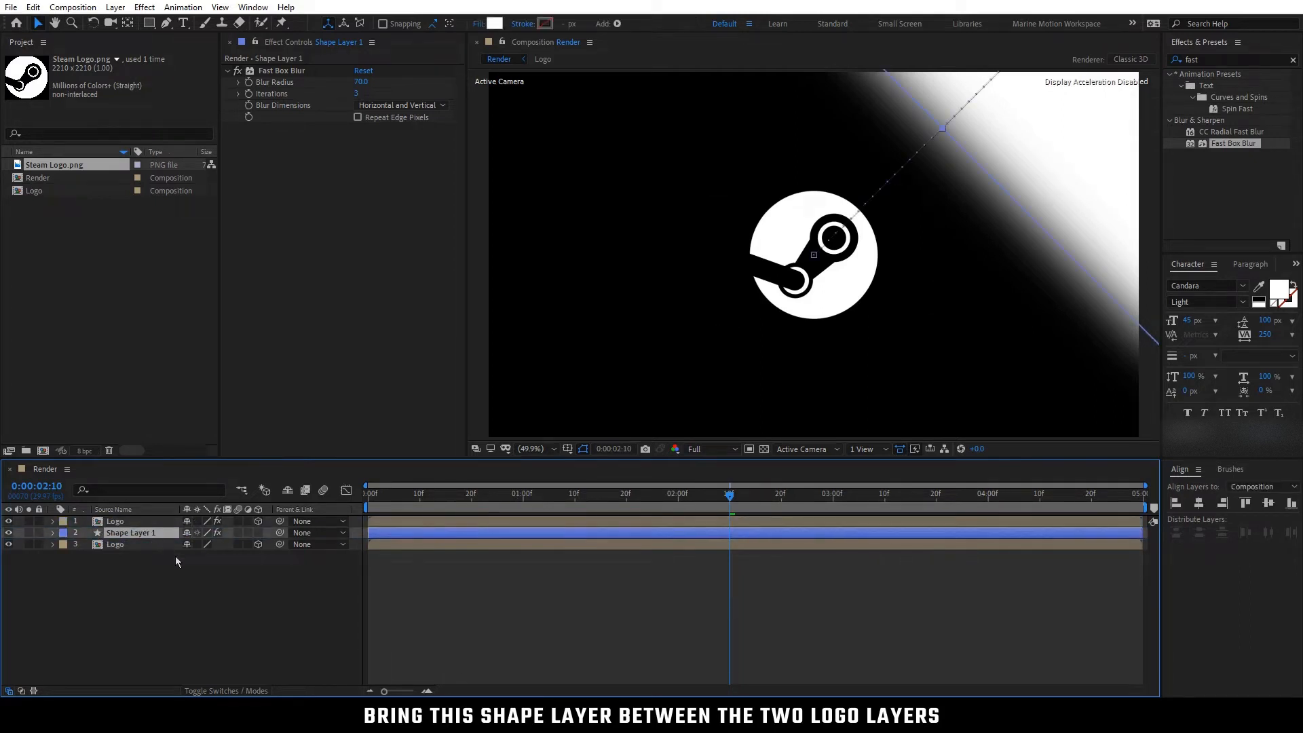
- Set the lower Logo layer's track matte to Alpha Matte "Shape Layer 1" and check the reveal at other times
left_click(234, 692)
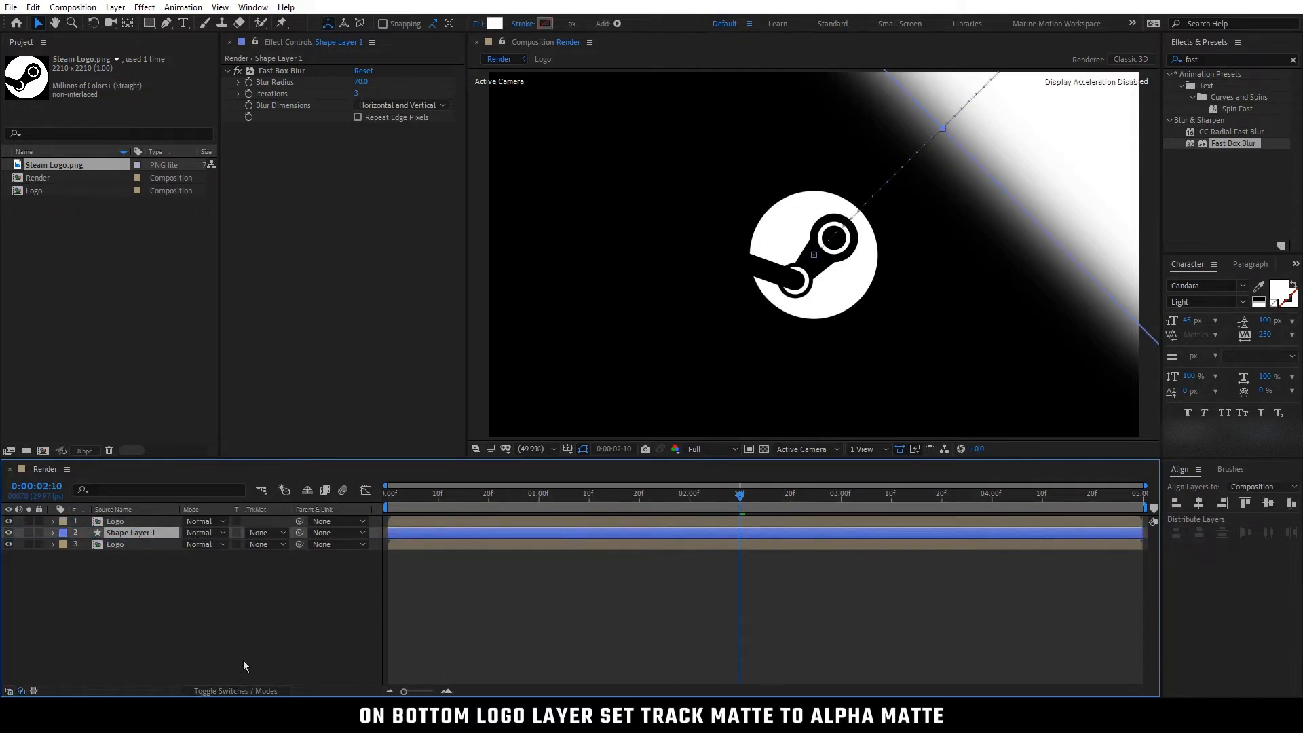
left_click(105, 545)
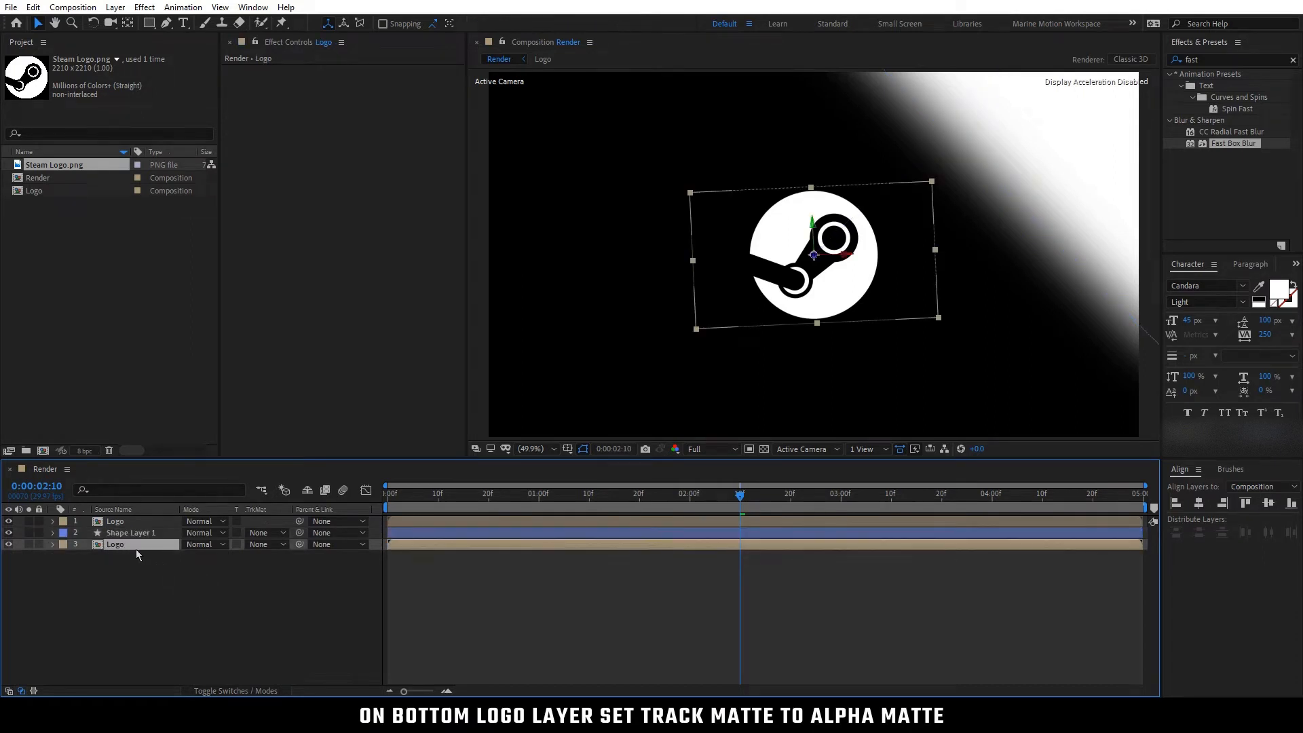
left_click(273, 543)
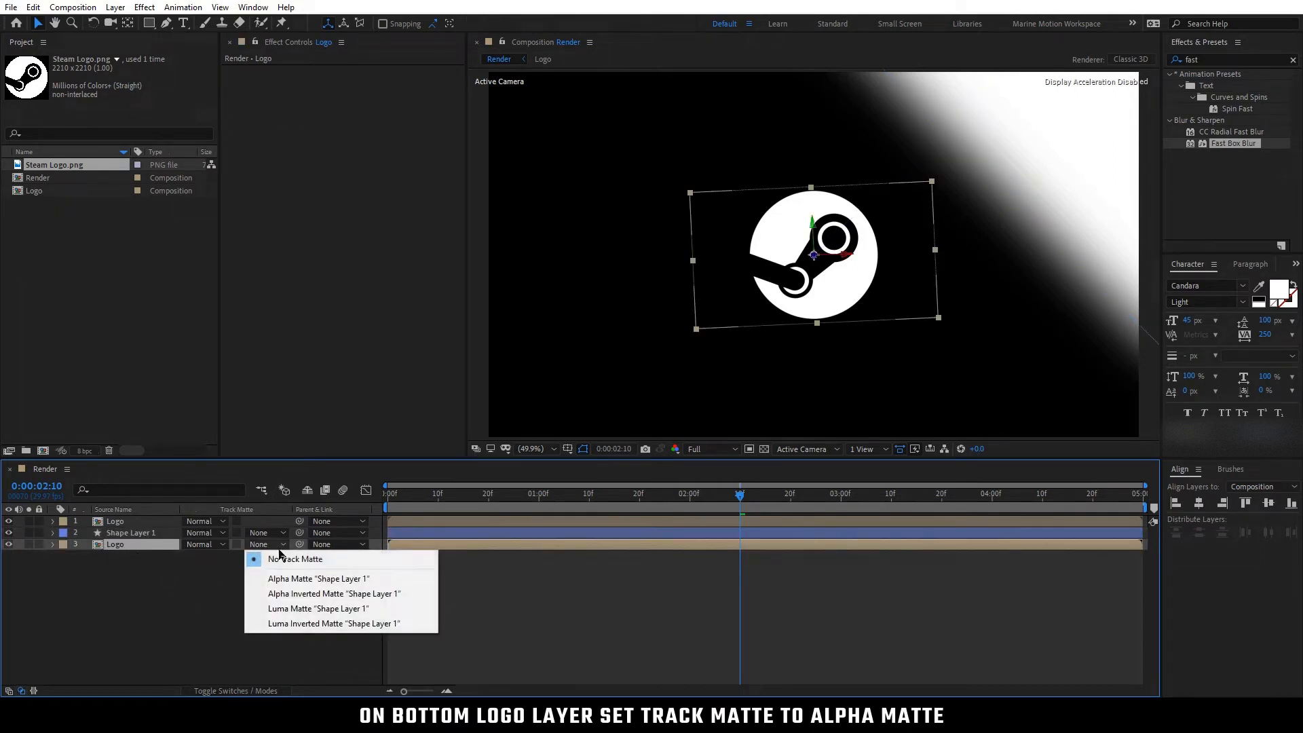
left_click(285, 581)
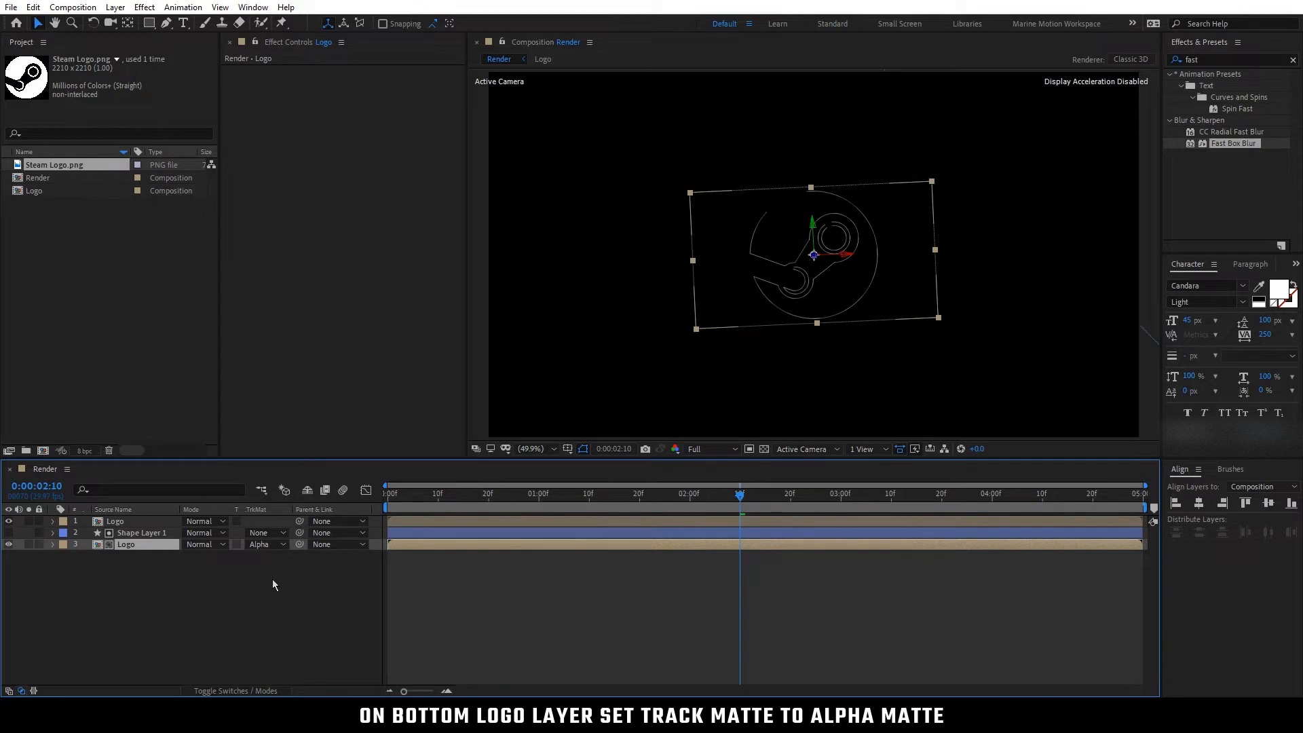
left_click(268, 580)
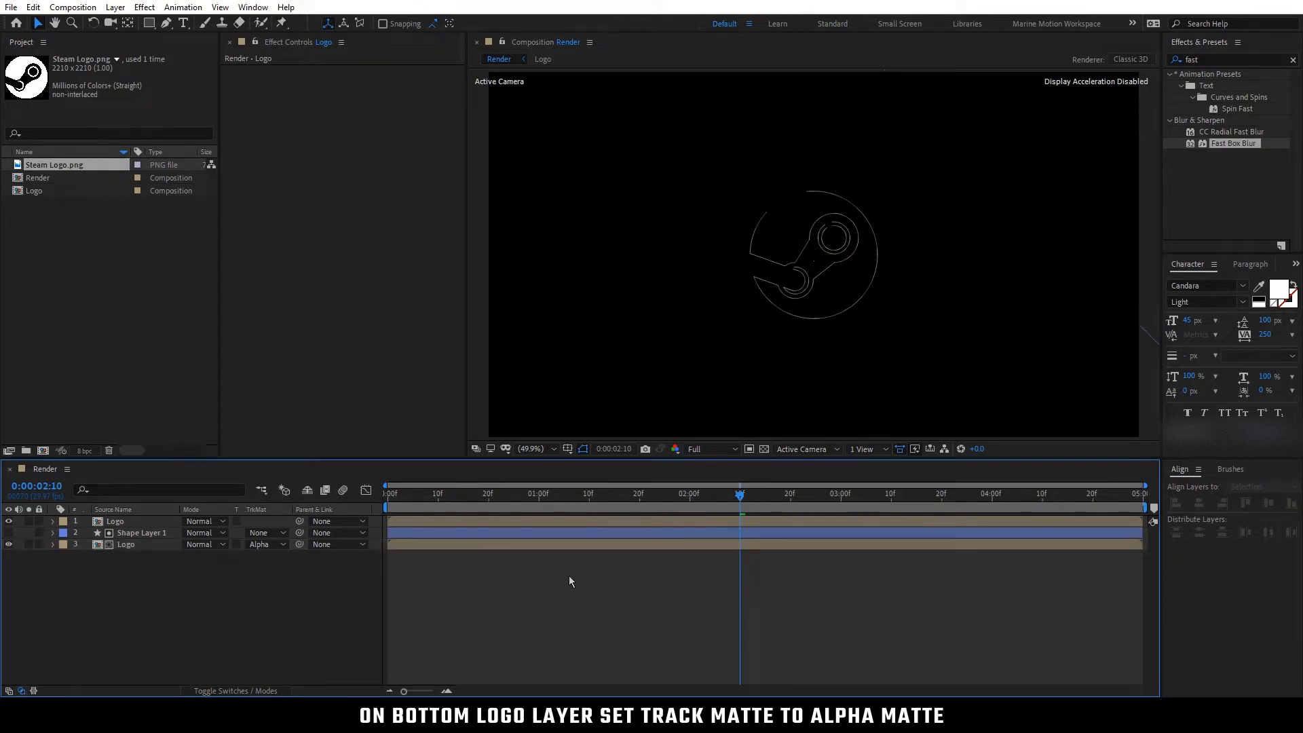
left_click_drag(741, 501, 836, 513)
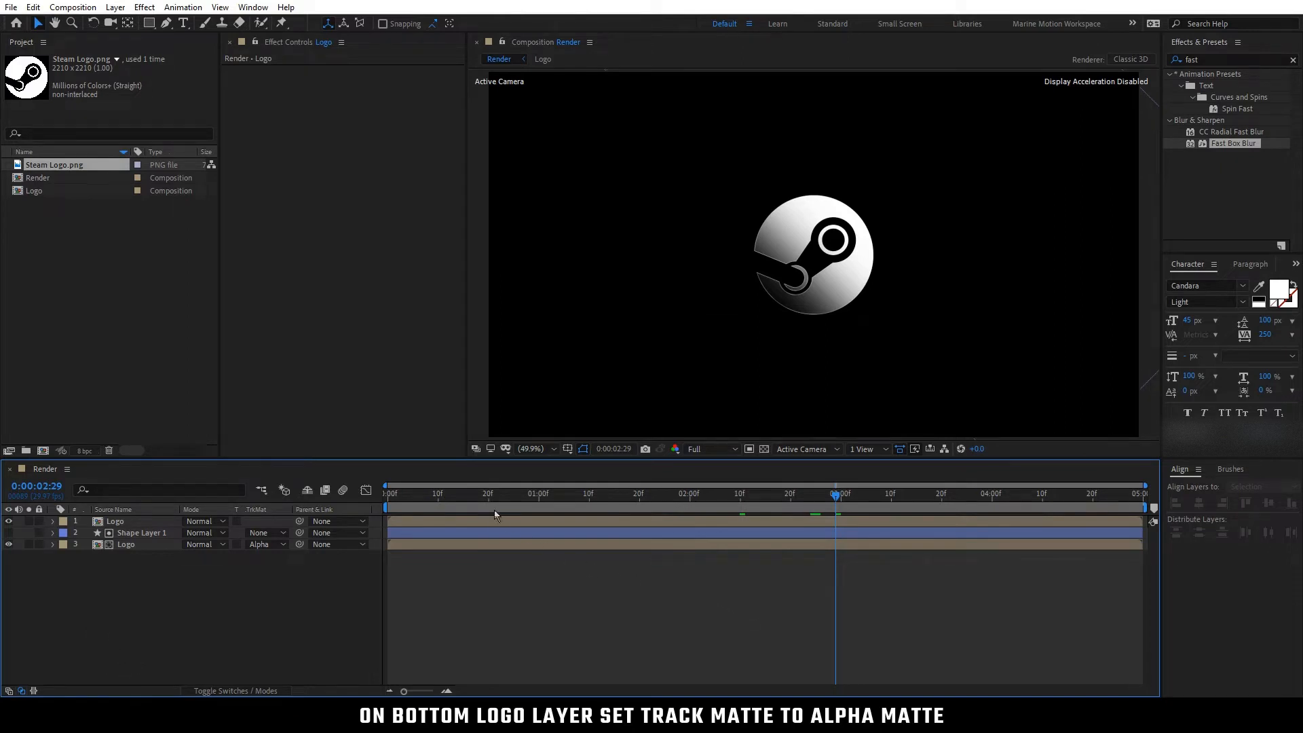
mouse_move(478, 499)
left_mouse_down()
mouse_move(500, 501)
mouse_move(474, 507)
left_mouse_up()
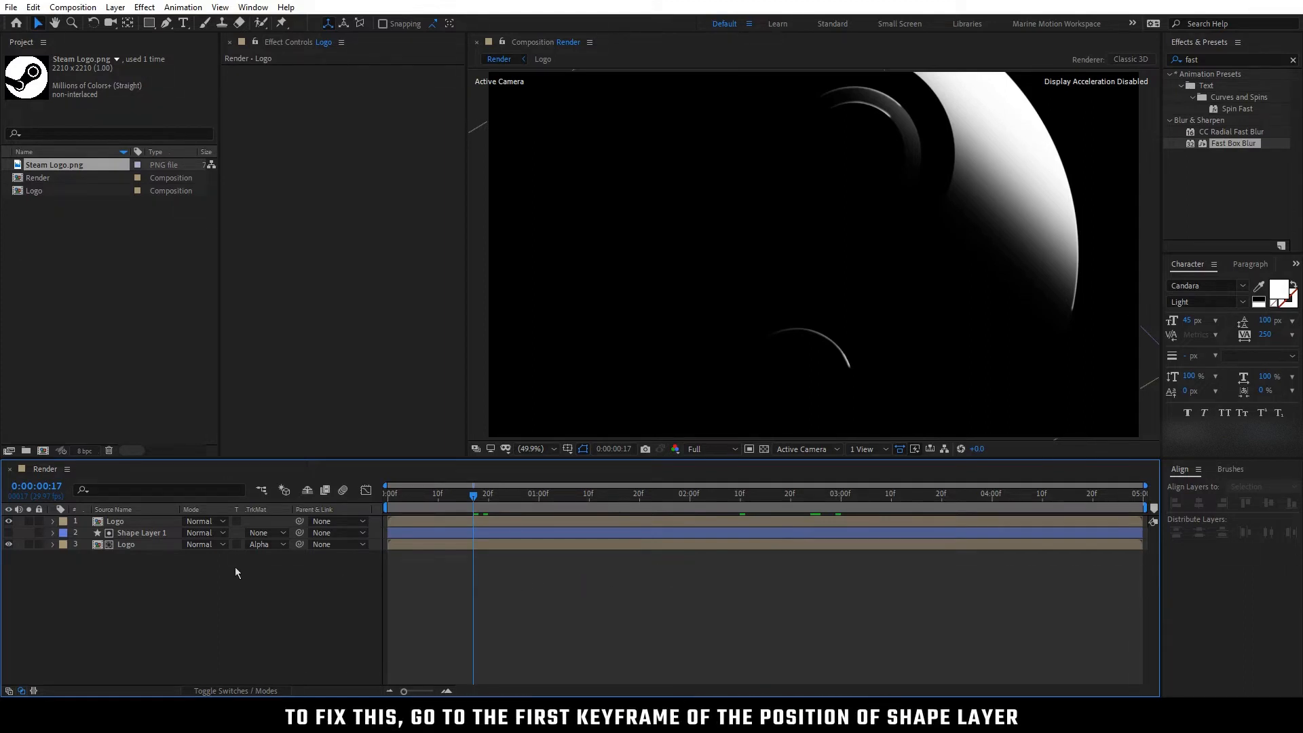
- At the shape layer's first Position keyframe, 0:00:02:10, add an Opacity keyframe of 100% to the lower Logo layer
left_click_drag(588, 505, 740, 507)
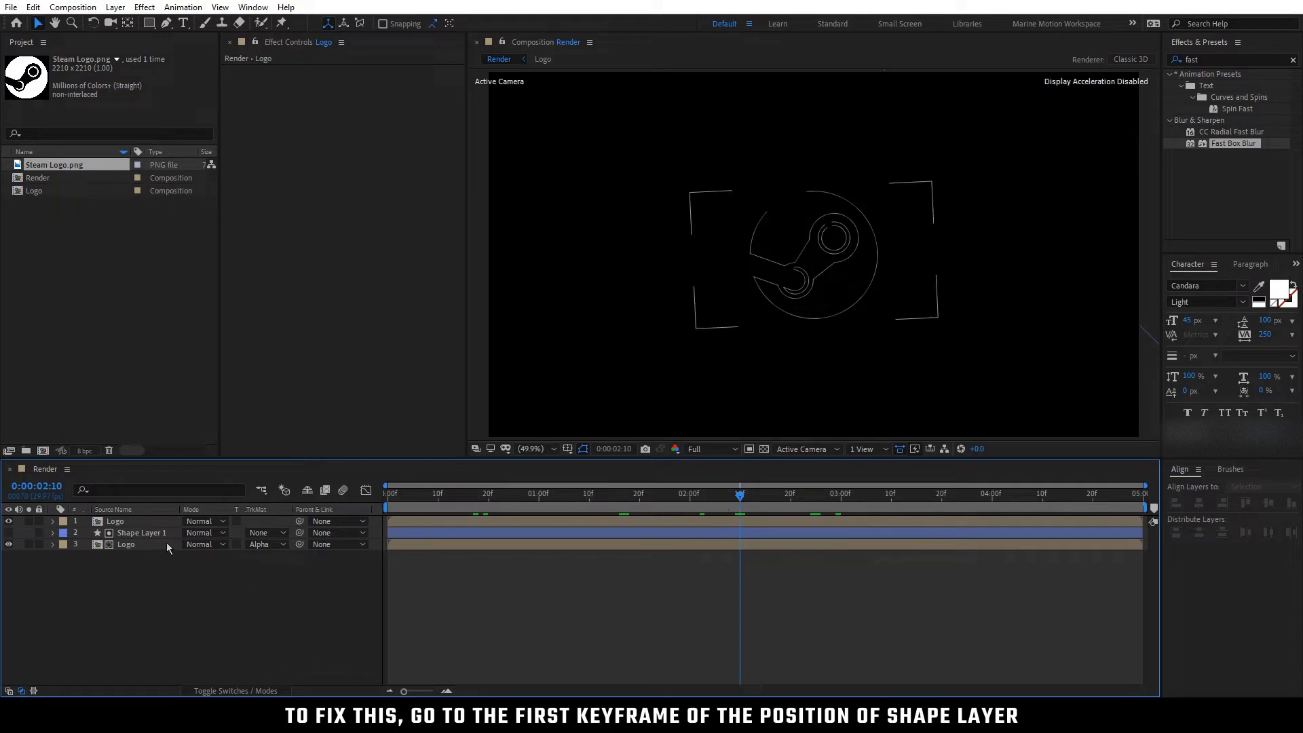
left_click(148, 534)
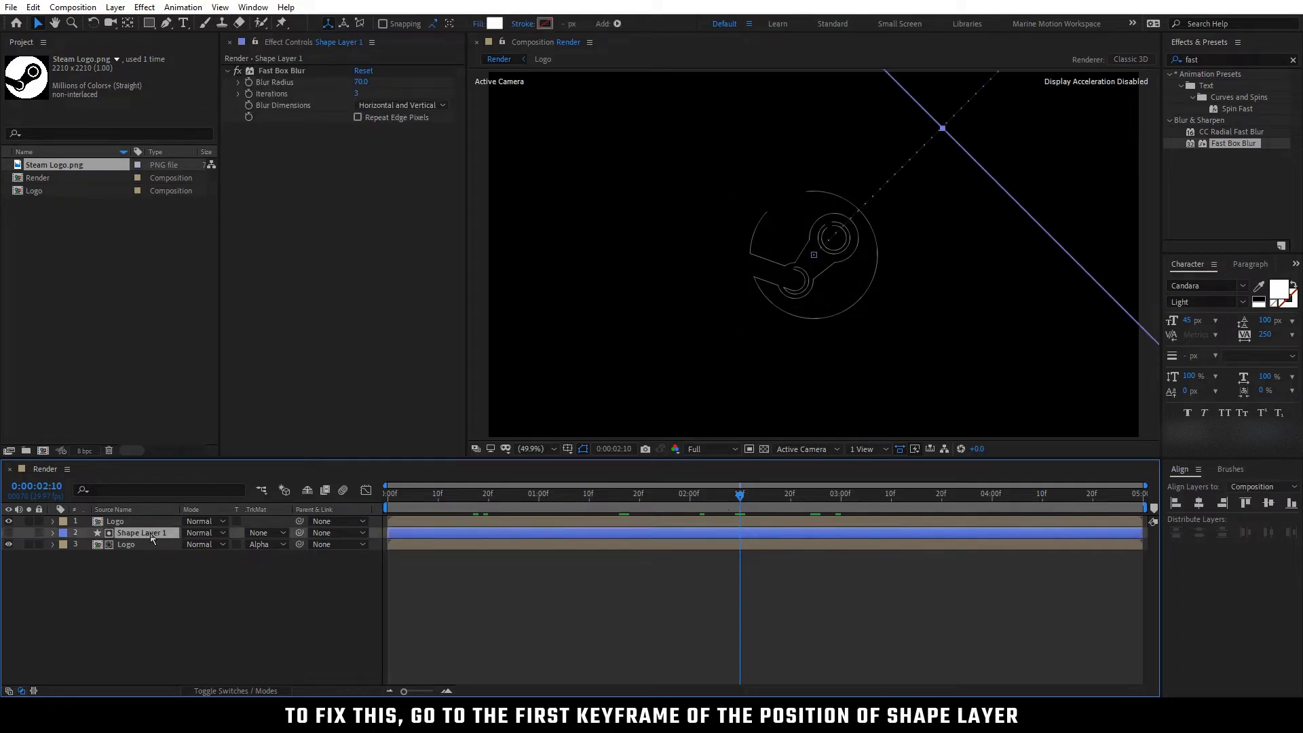
key("p")
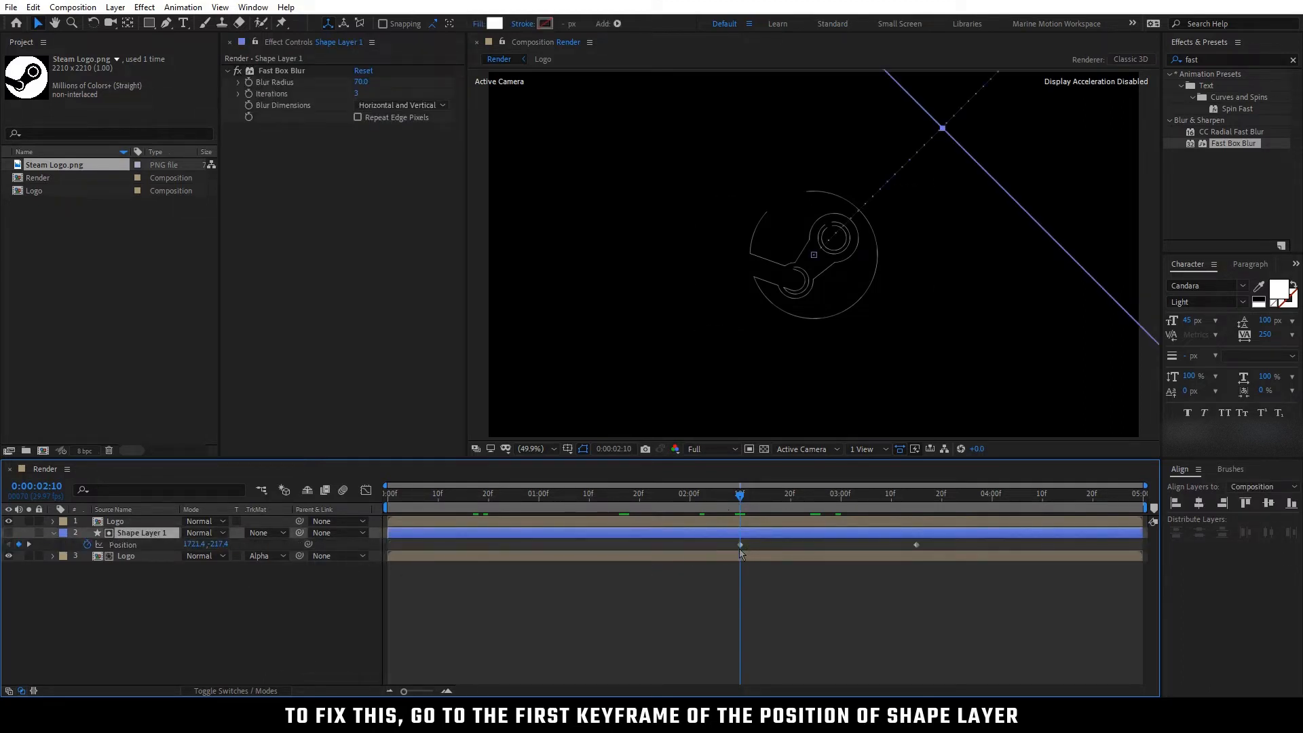
left_click(129, 557)
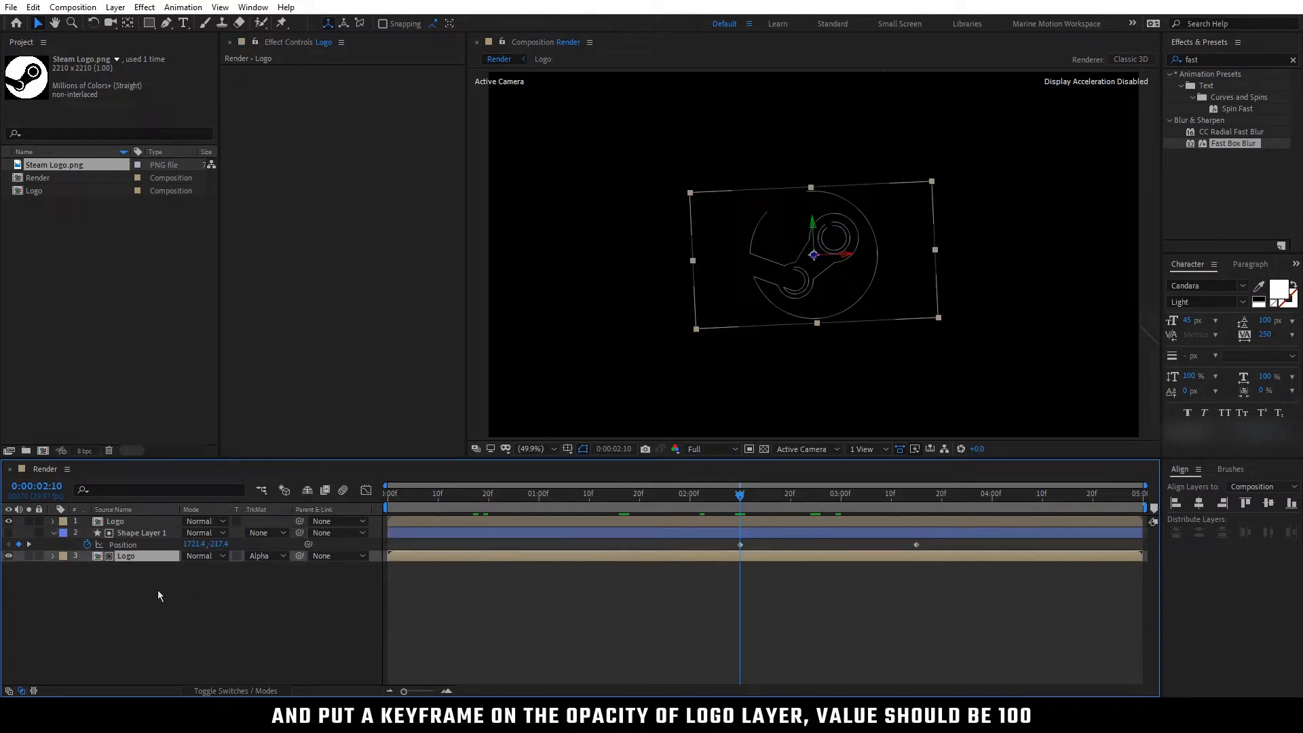
key("t")
left_click(88, 567)
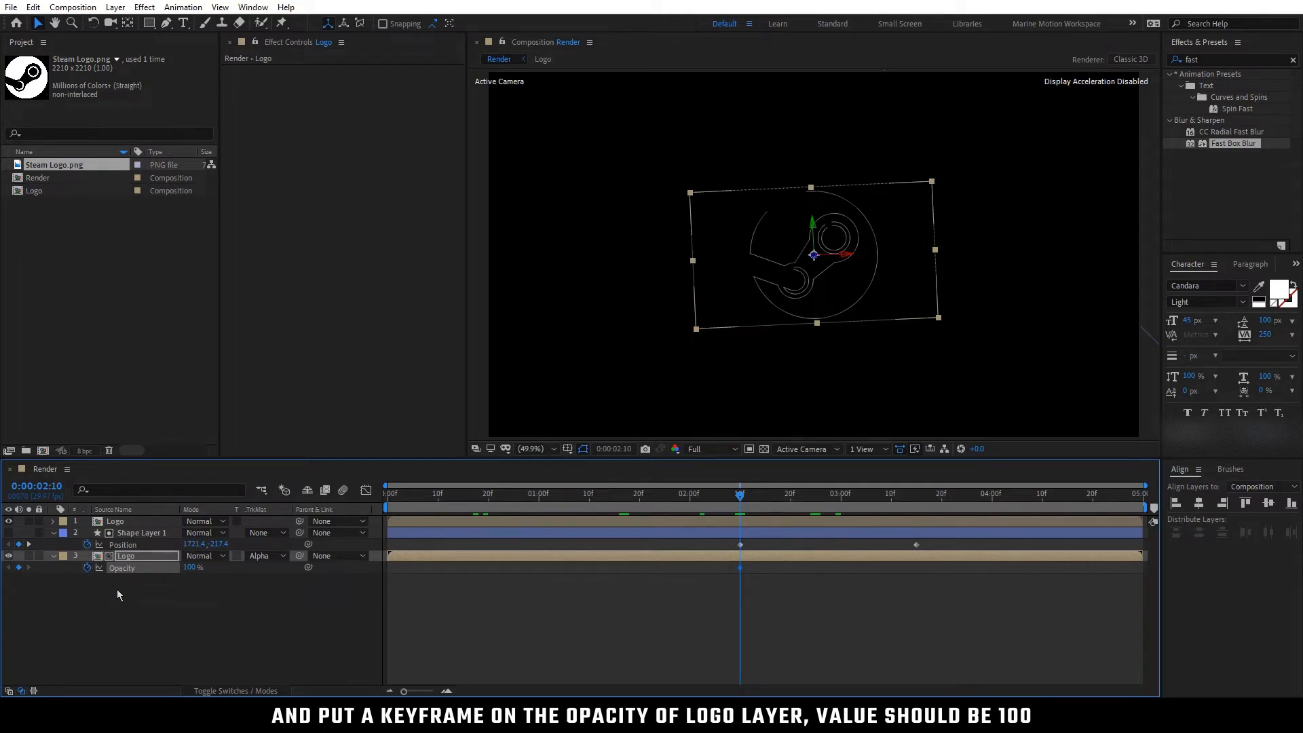
- One frame earlier, at 0:00:02:09, set the lower Logo layer's Opacity to 0%, check the result and collapse the layers
left_click_drag(742, 500, 738, 500)
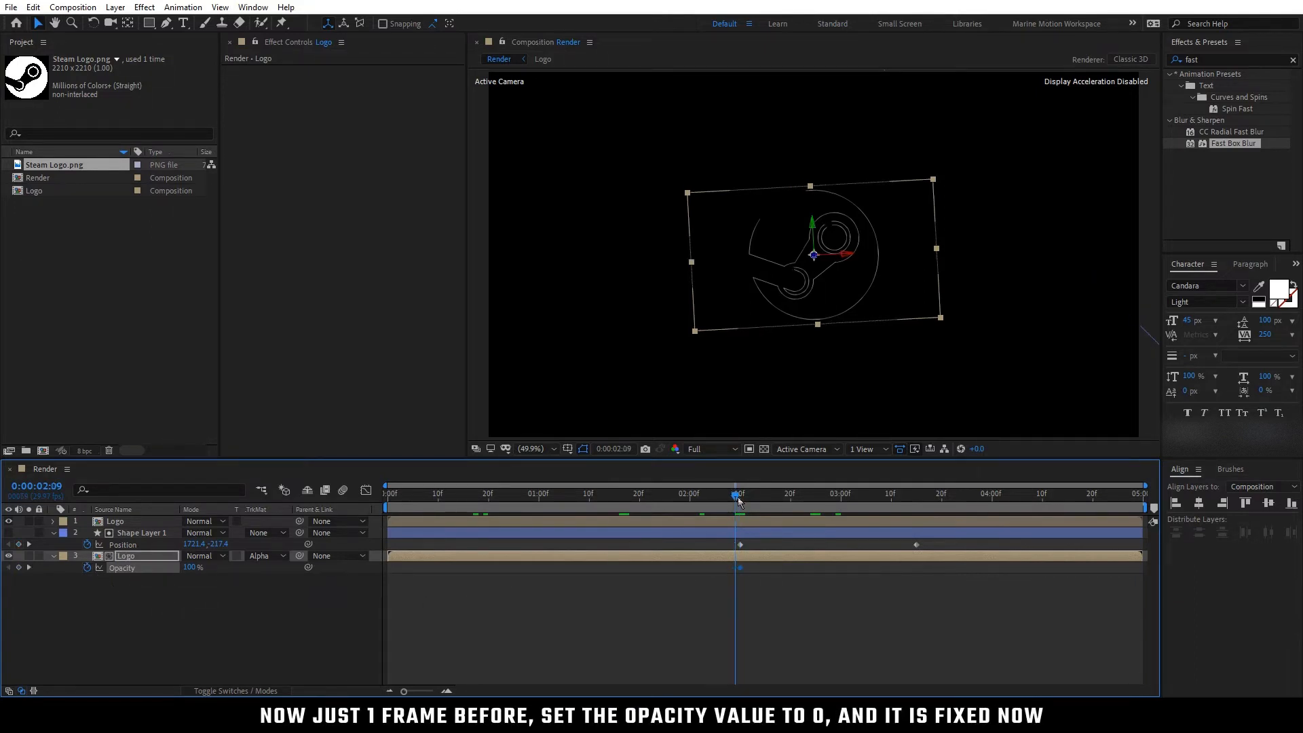
left_click(221, 604)
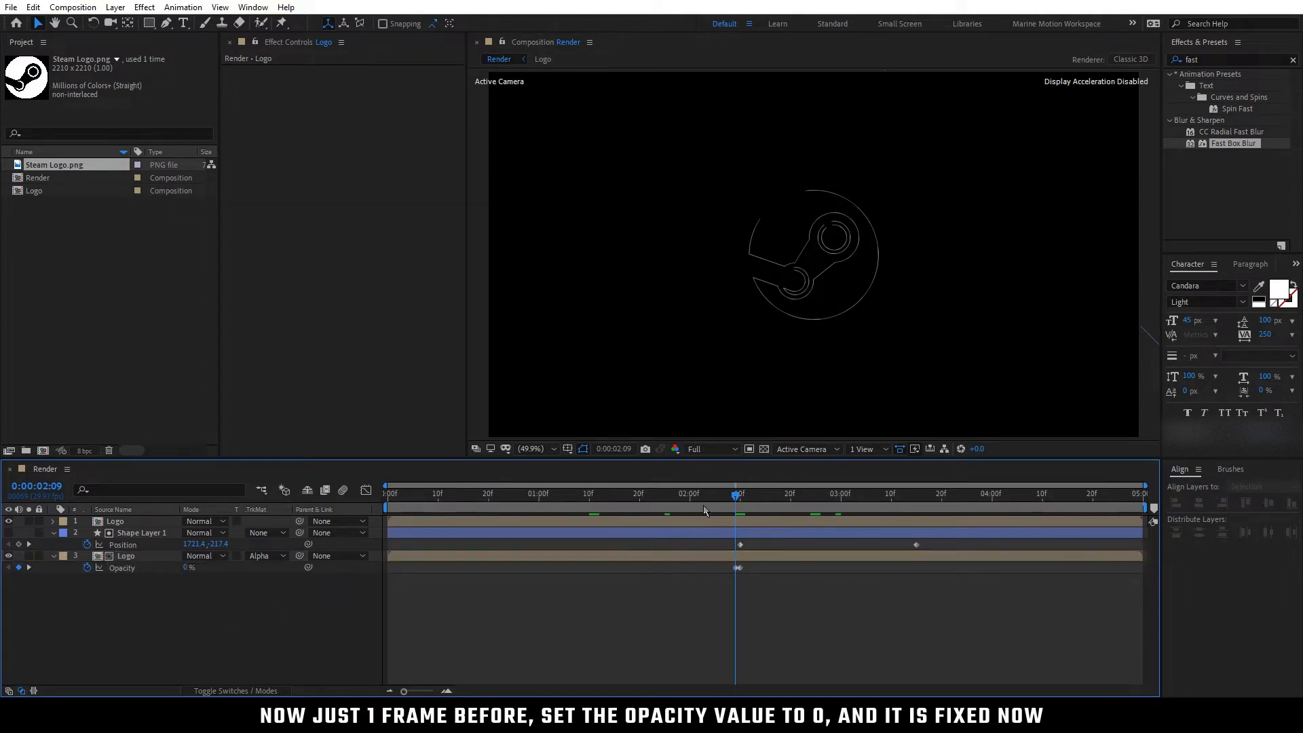
left_click(463, 497)
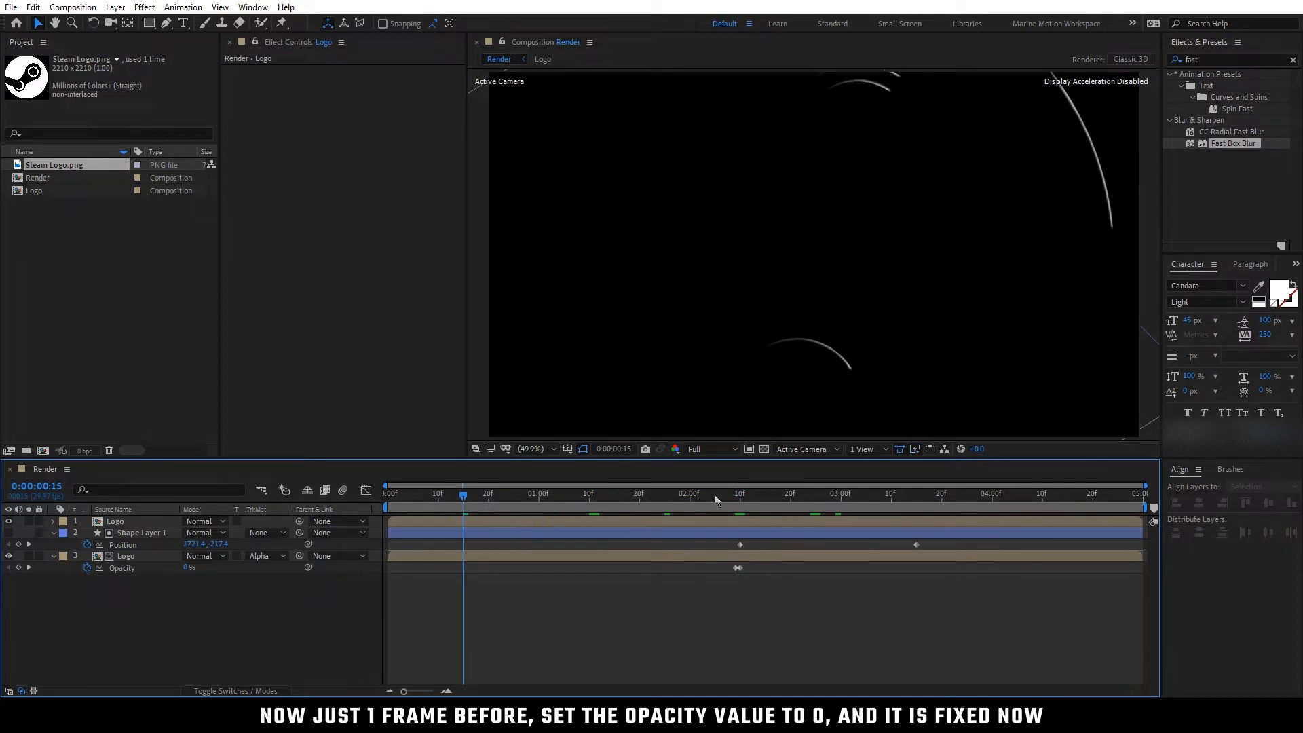
left_click(739, 498)
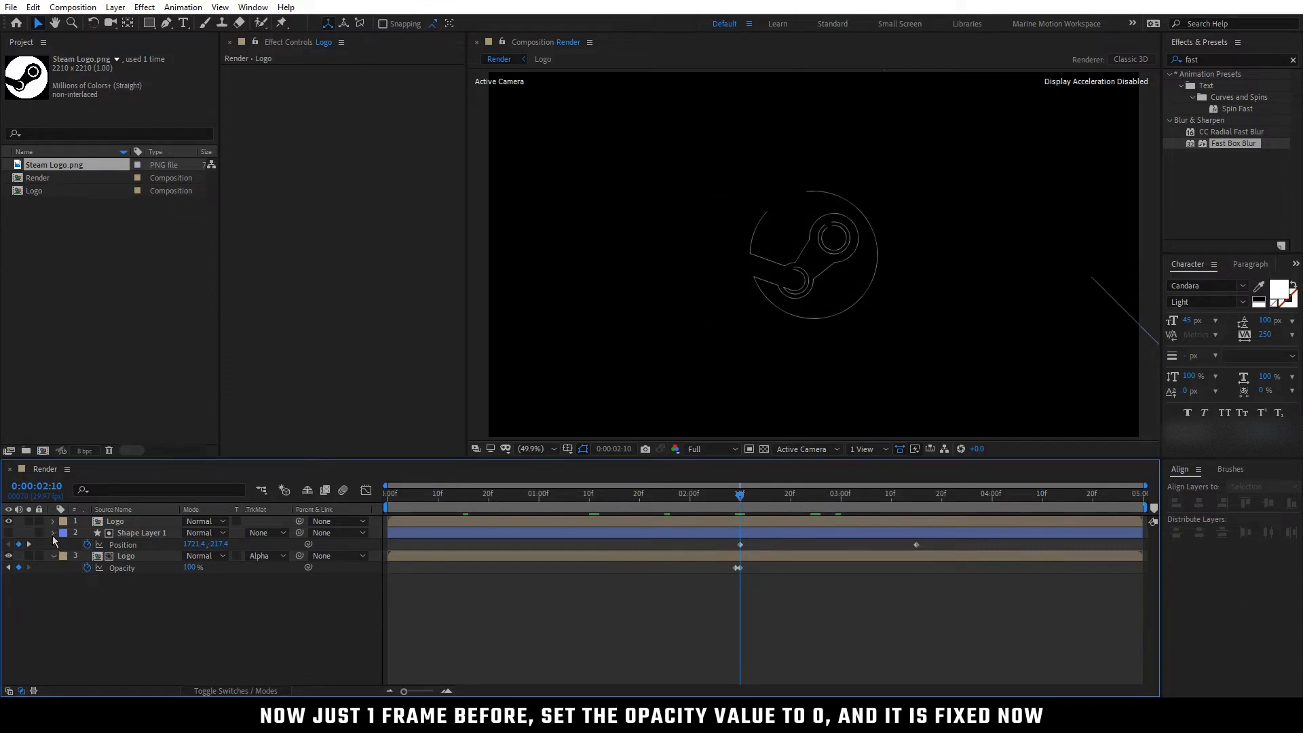
left_click(53, 533)
left_click(54, 544)
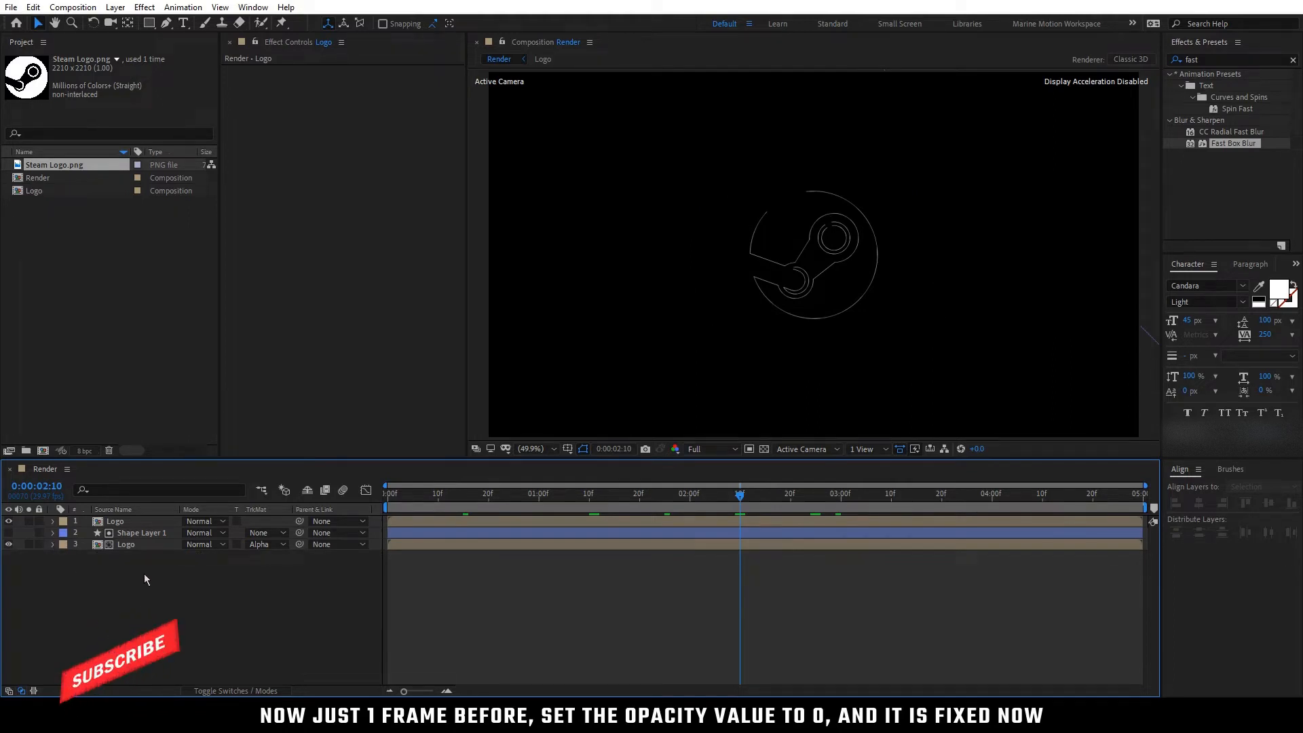
- Reveal the keyframes of all layers and apply Easy Ease to every one of them
key("u")
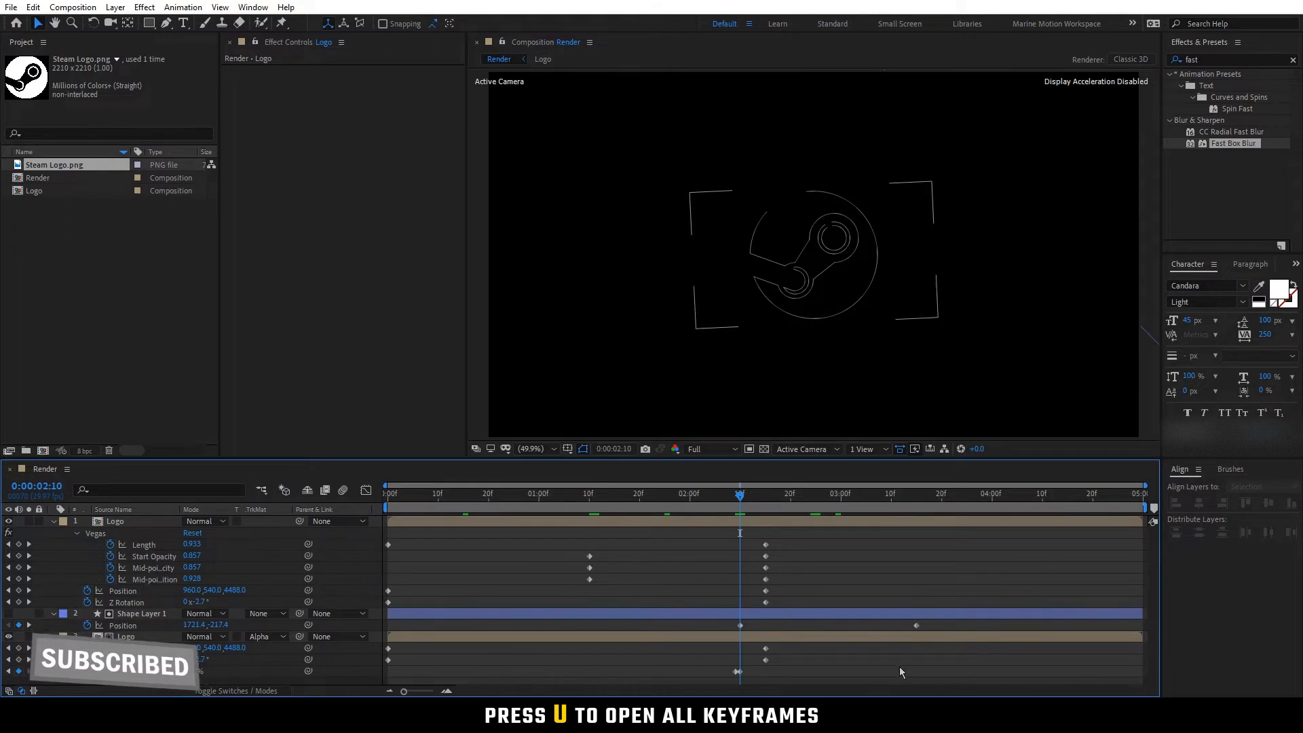
left_click_drag(930, 677, 381, 531)
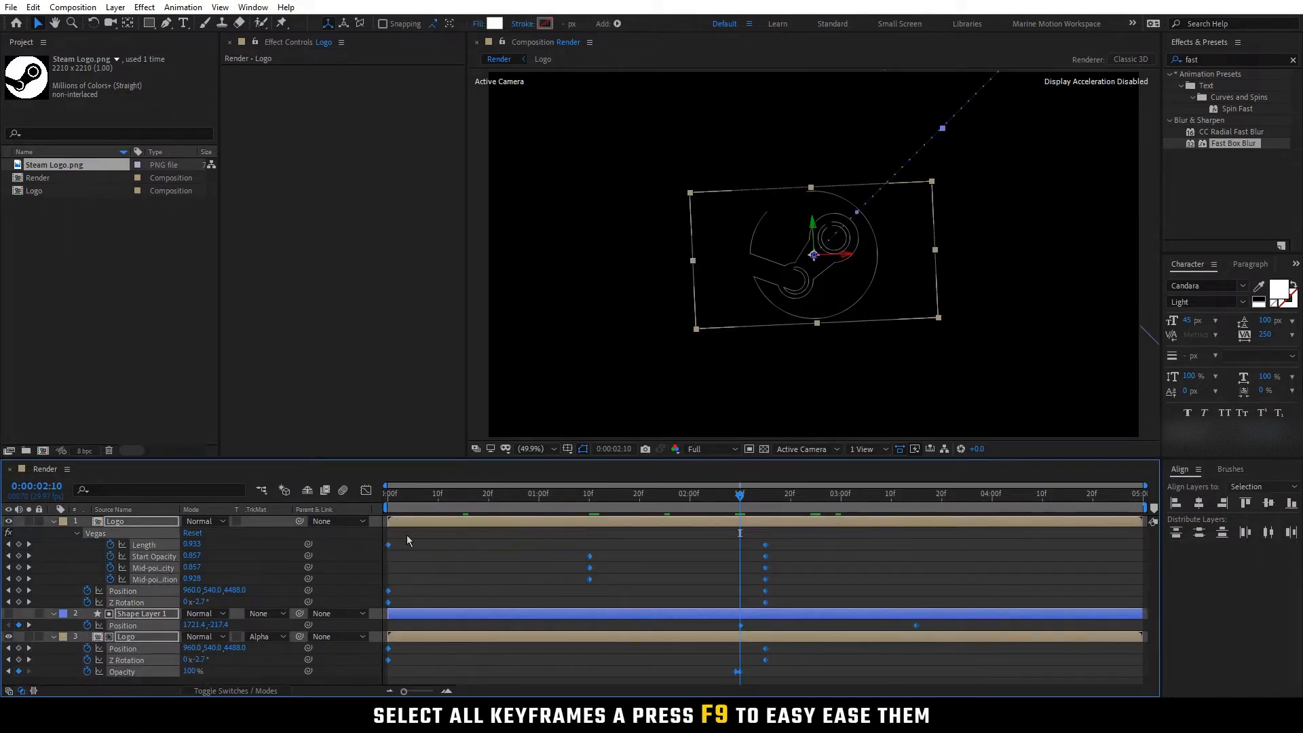
key("F9")
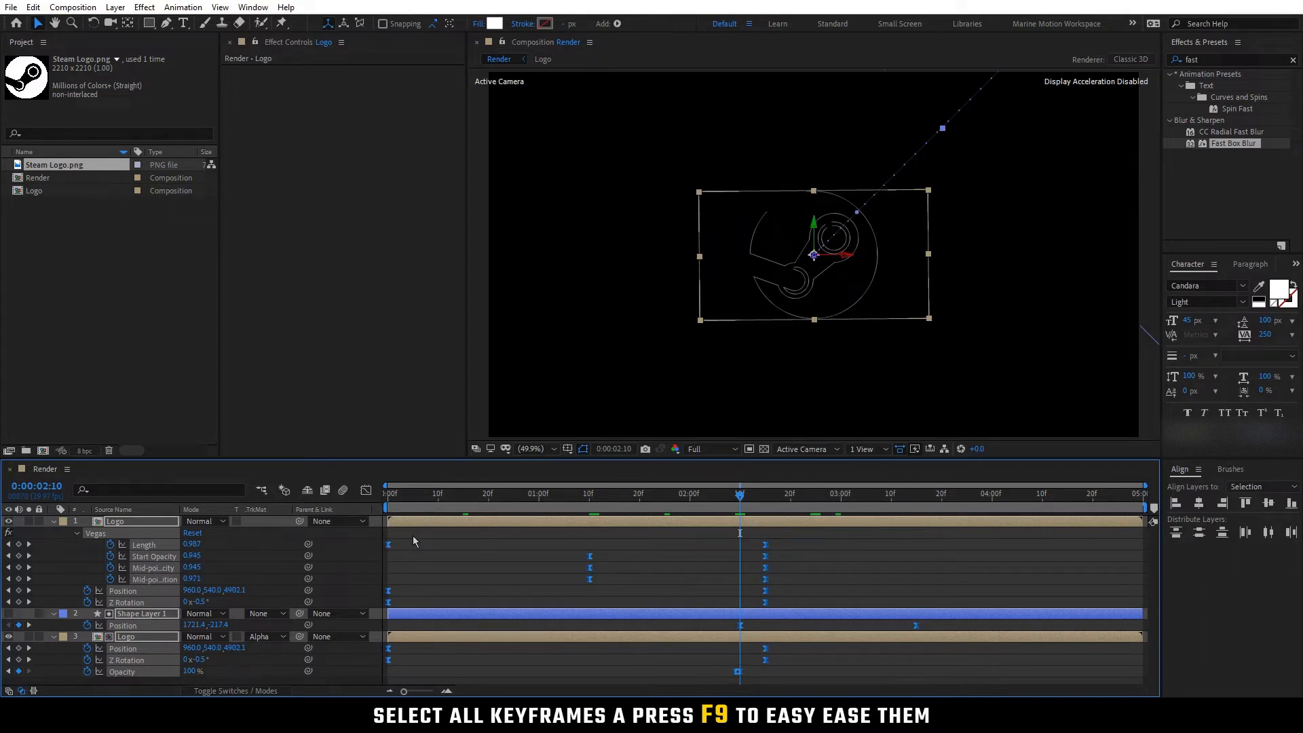
- In the Graph Editor, lengthen the incoming easing of all keyframes so their speed peaks early and tapers off slowly
left_click(365, 491)
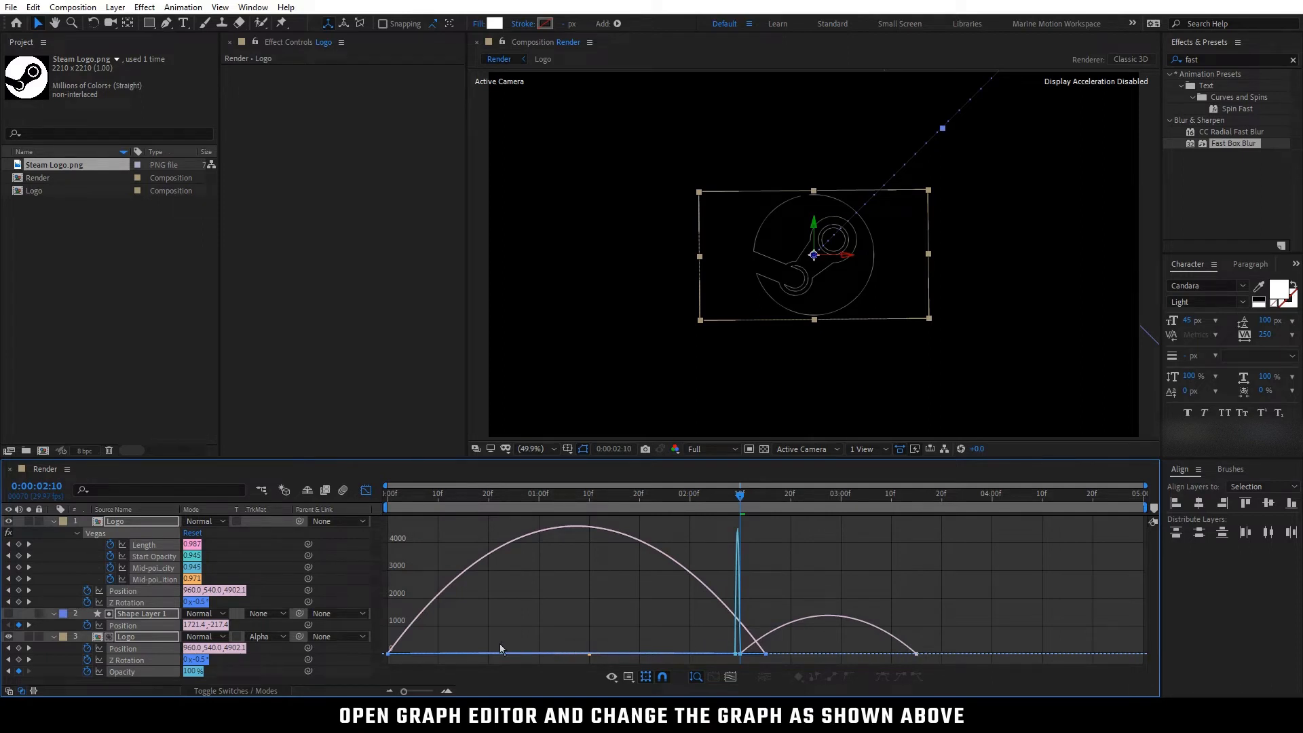
left_click_drag(392, 646, 380, 661)
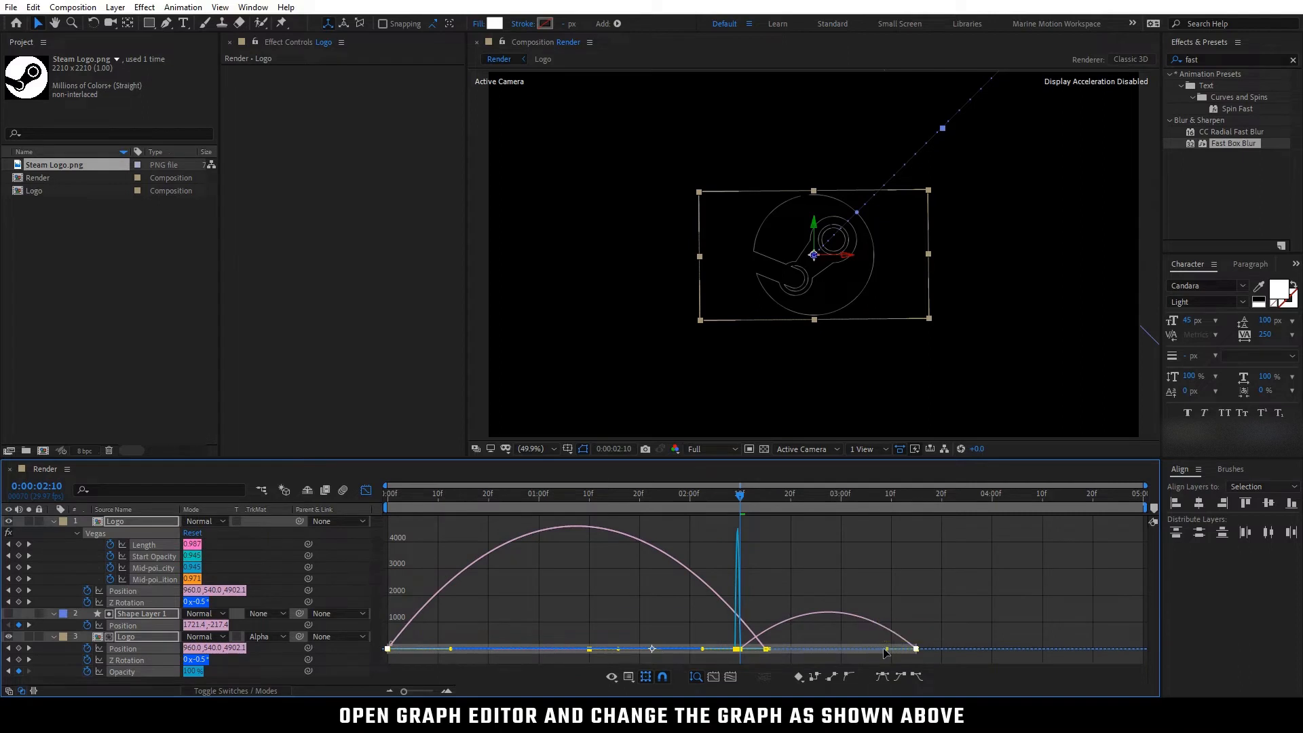
left_click_drag(885, 651, 656, 653)
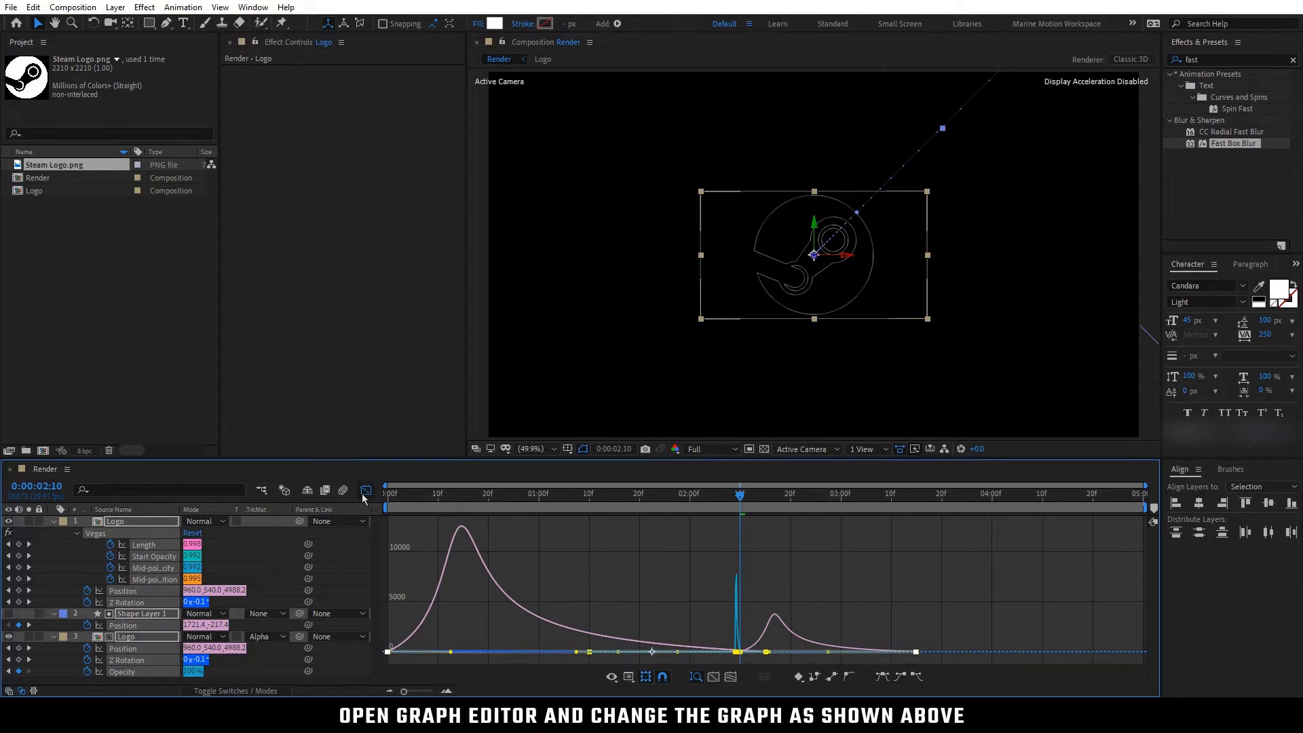
left_click(365, 490)
left_click(359, 571)
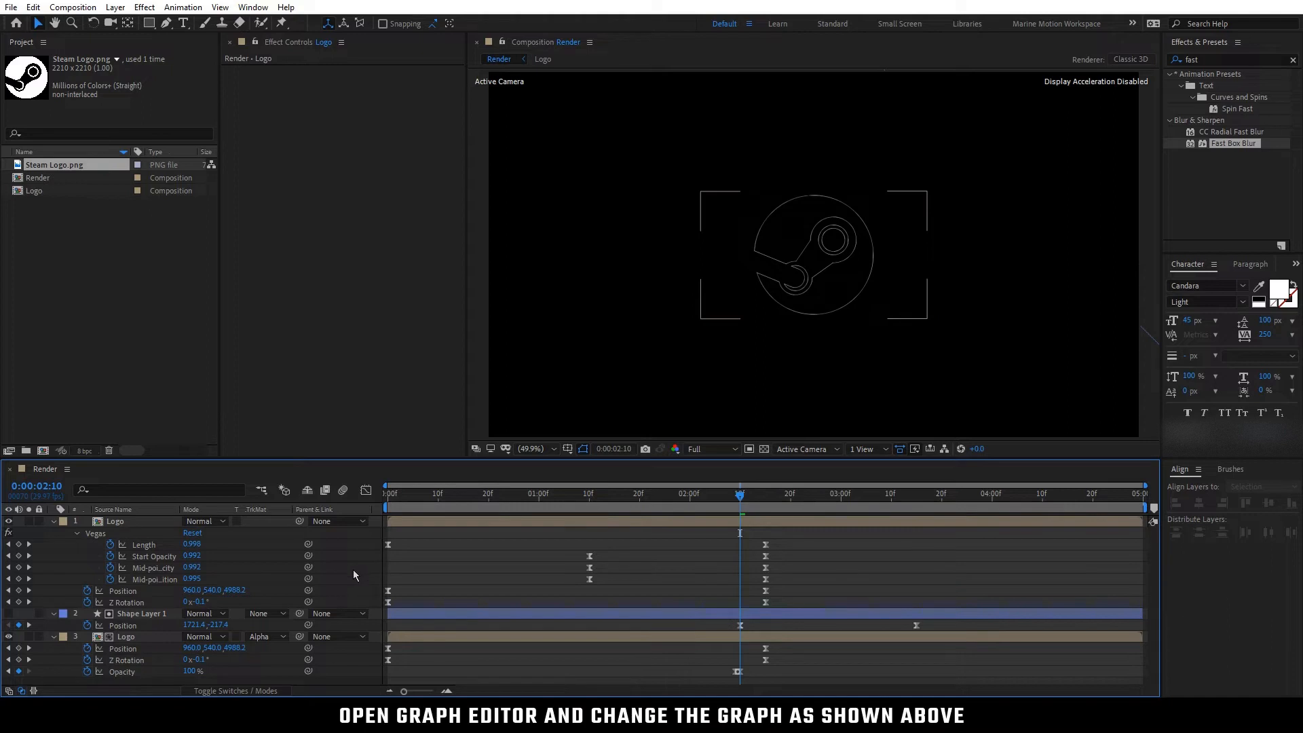
key("u")
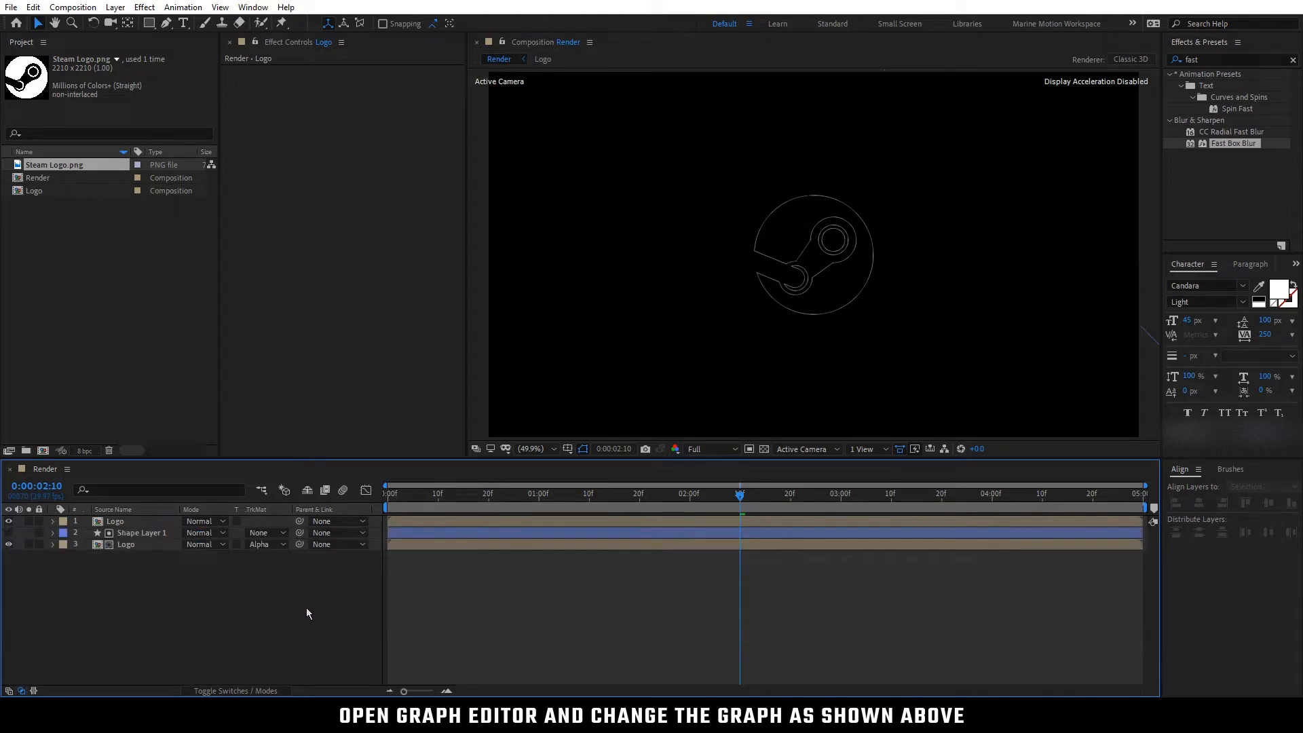
- Pre-compose both Logo layers and Shape Layer 1 into a new composition named Basic Animation
left_click_drag(136, 570, 140, 524)
right_click(141, 524)
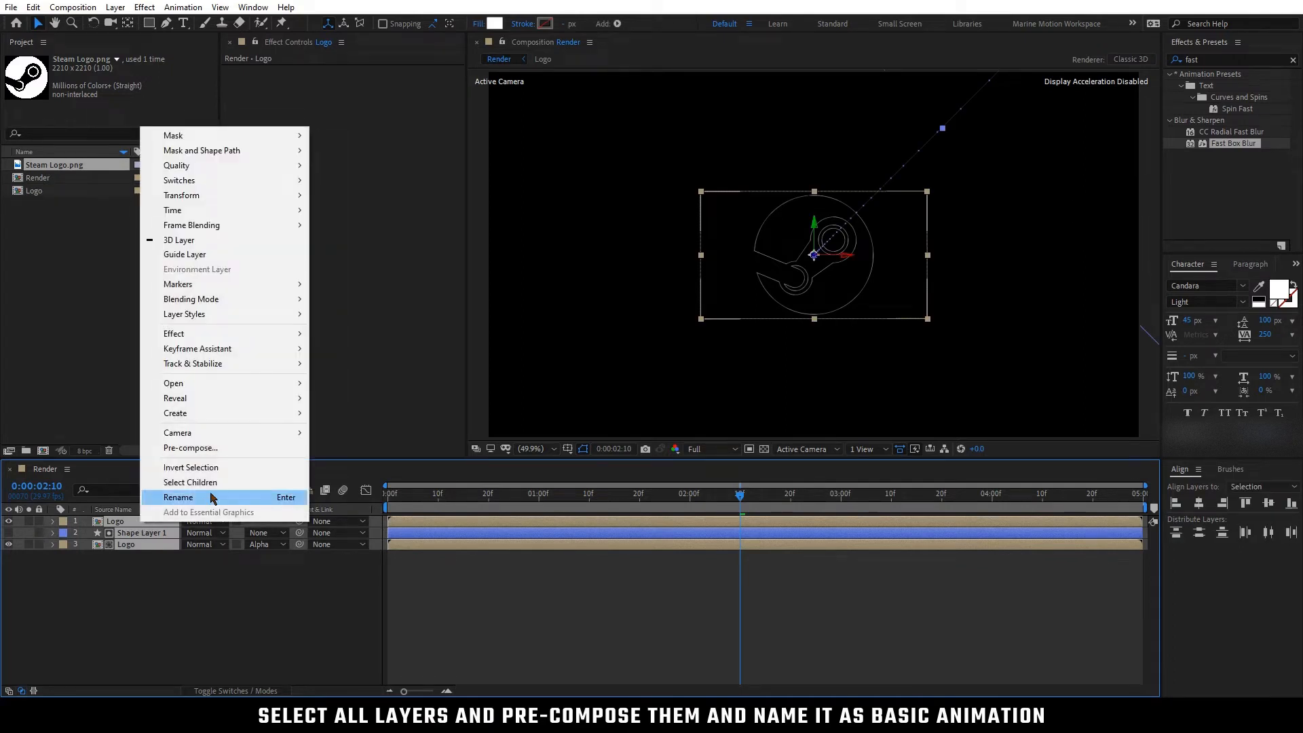
left_click(221, 448)
type("Basic")
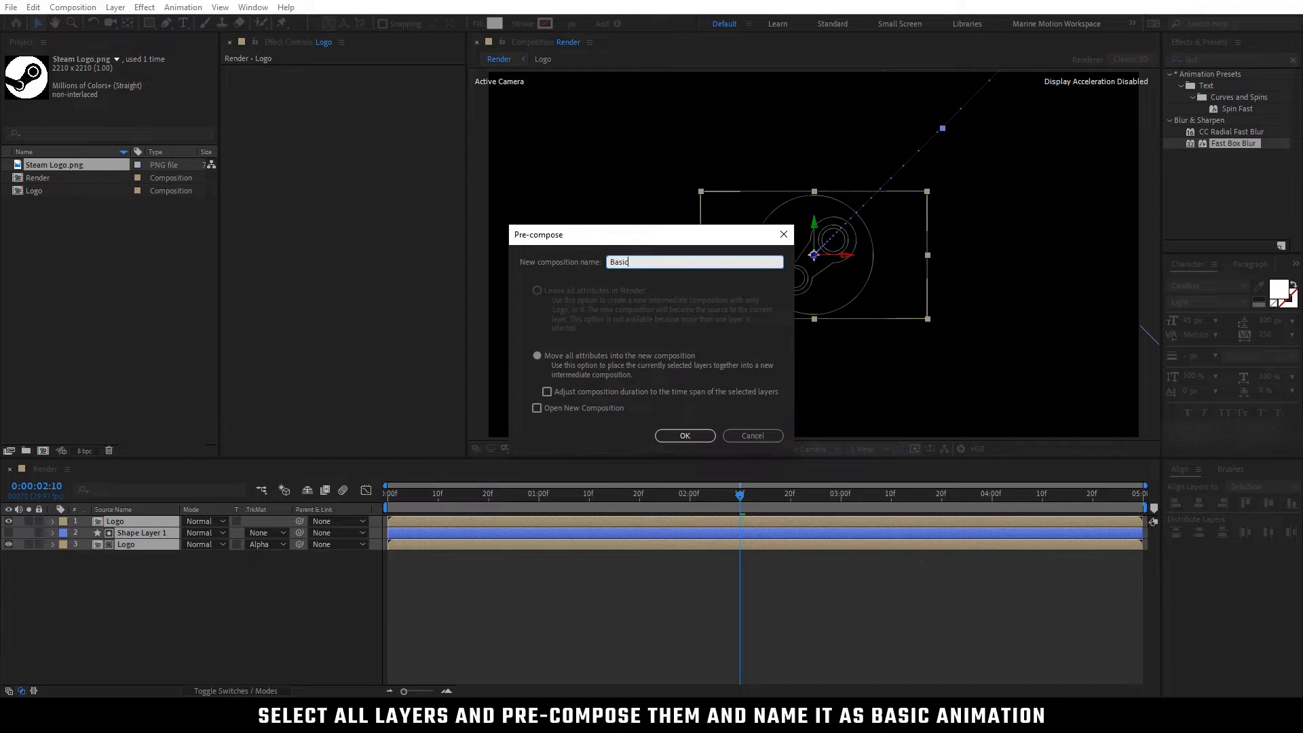
type(" Animation")
left_click(682, 435)
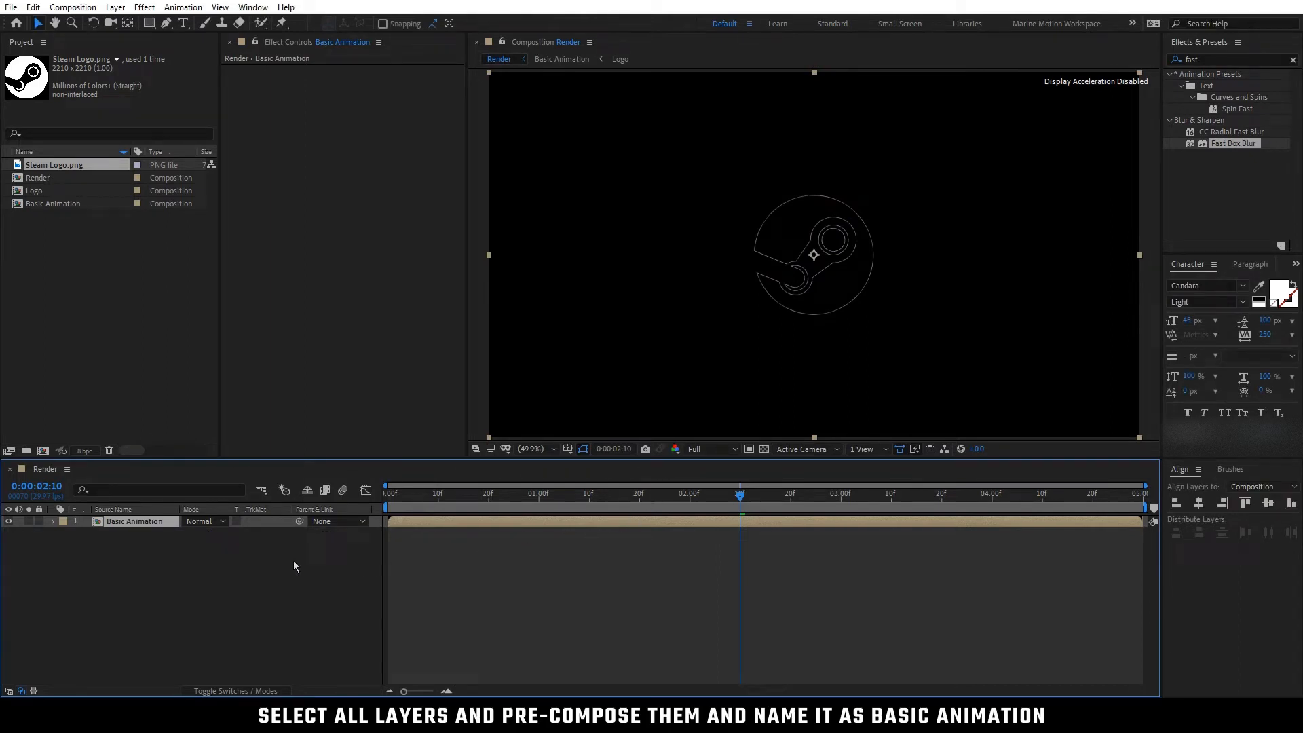
left_click(166, 568)
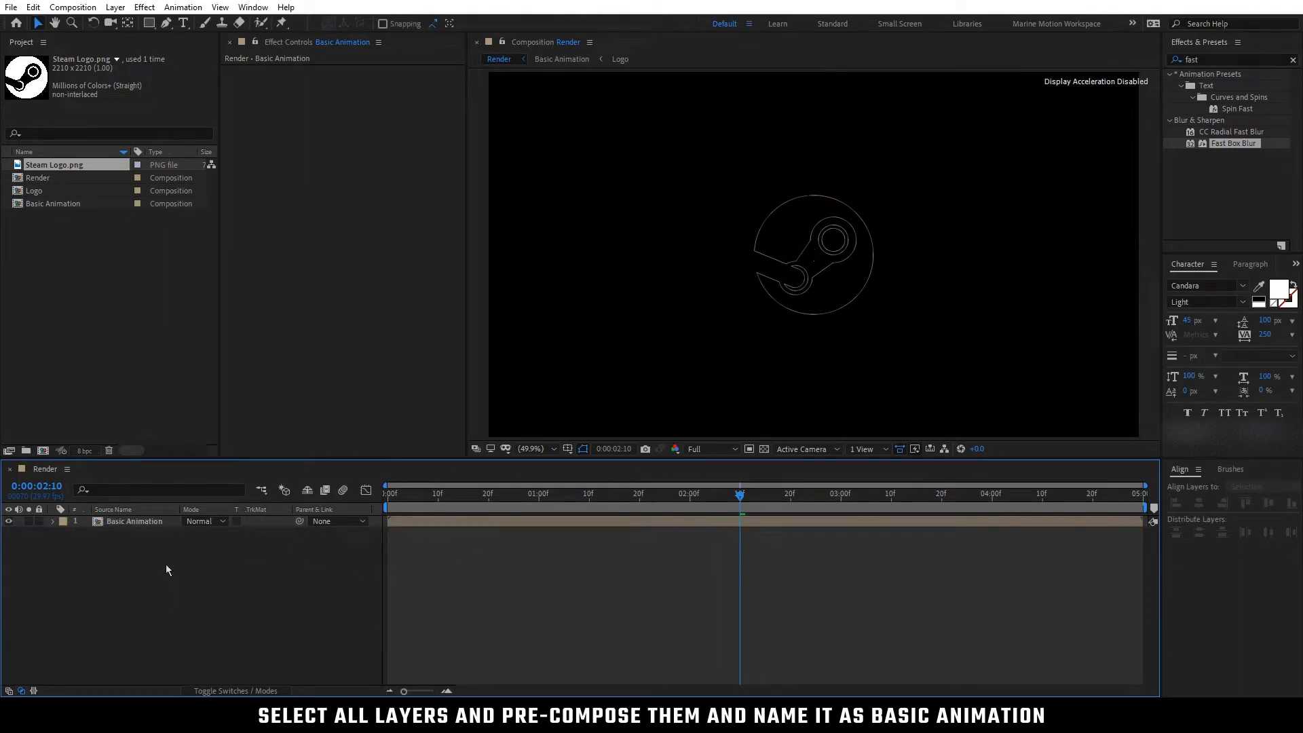
- Create a black 1920 x 1080 px solid layer named Noise in the Render composition
right_click(167, 568)
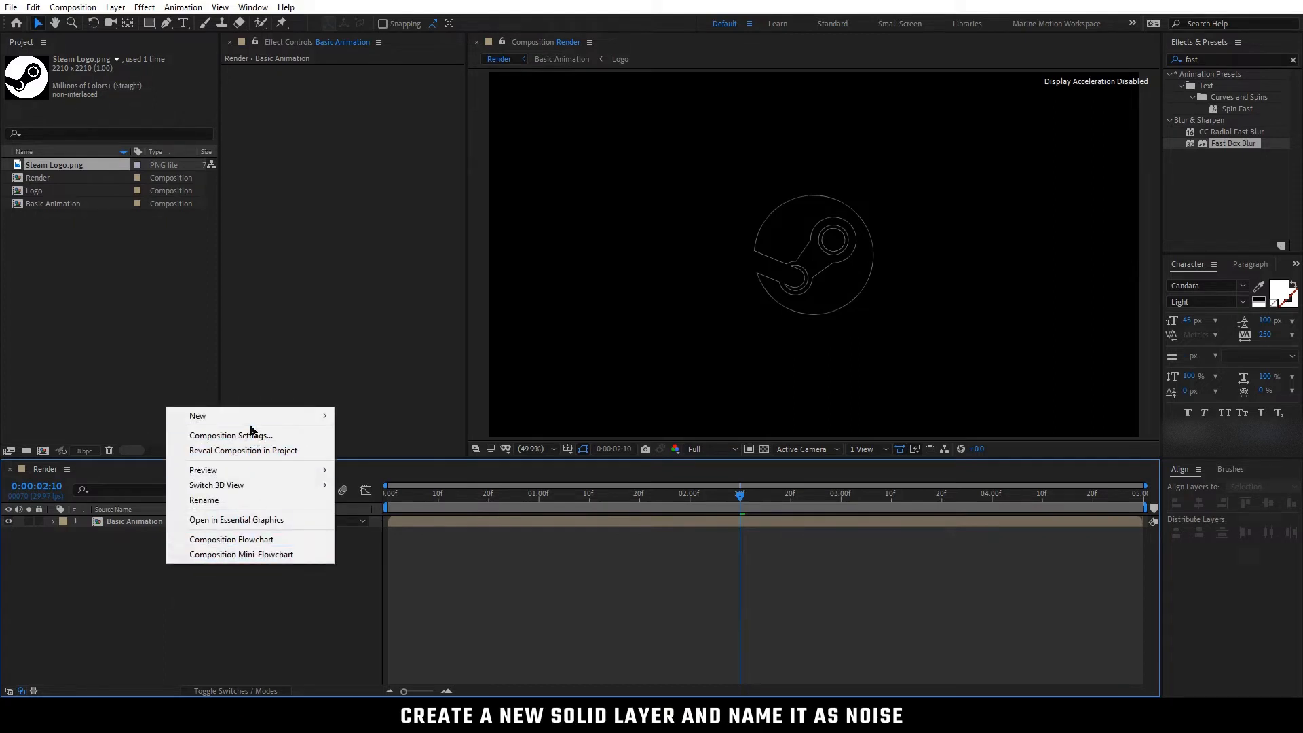
mouse_move(253, 416)
left_click(390, 452)
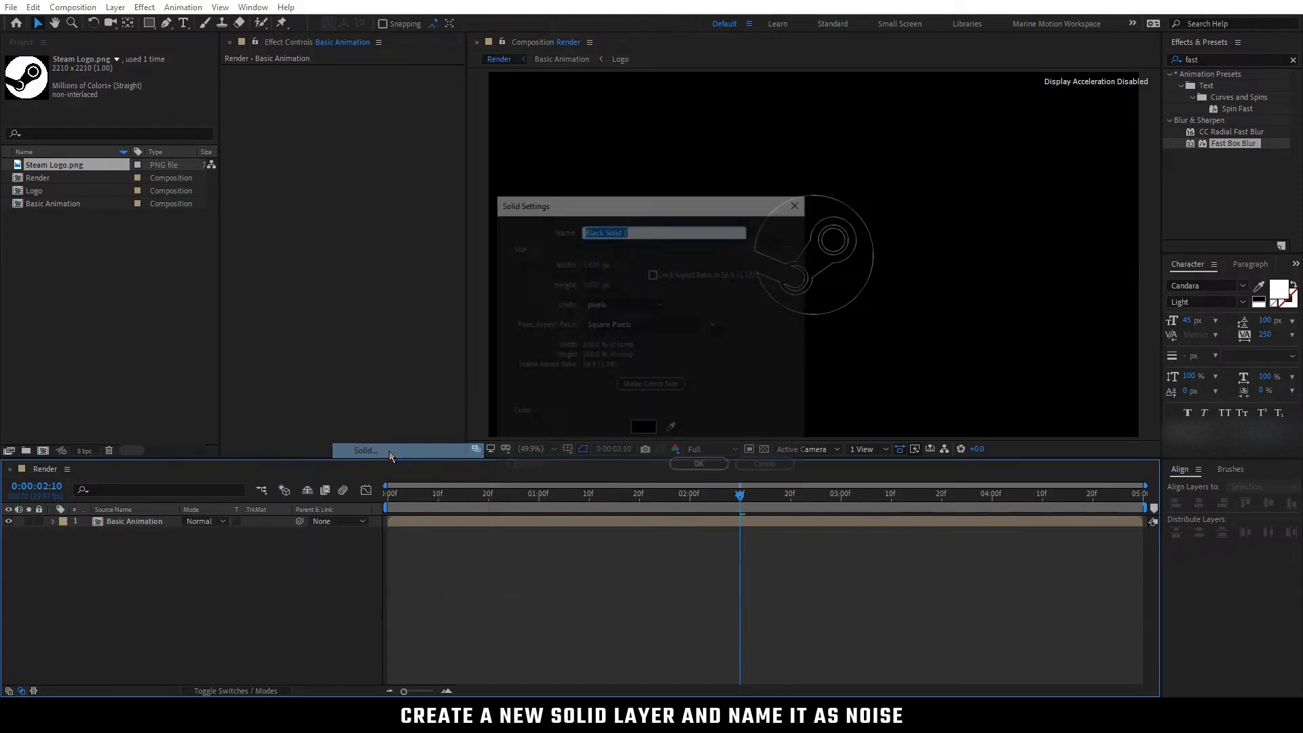
type("Noise")
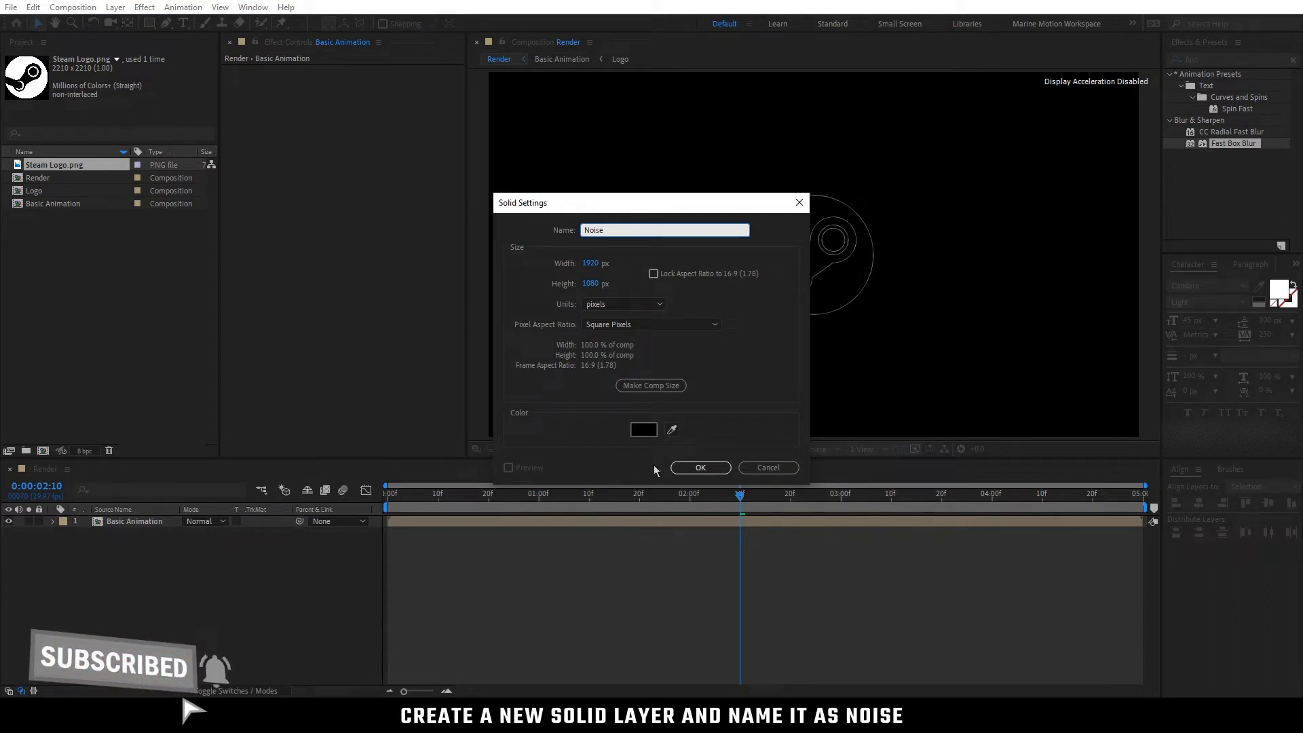
left_click(684, 468)
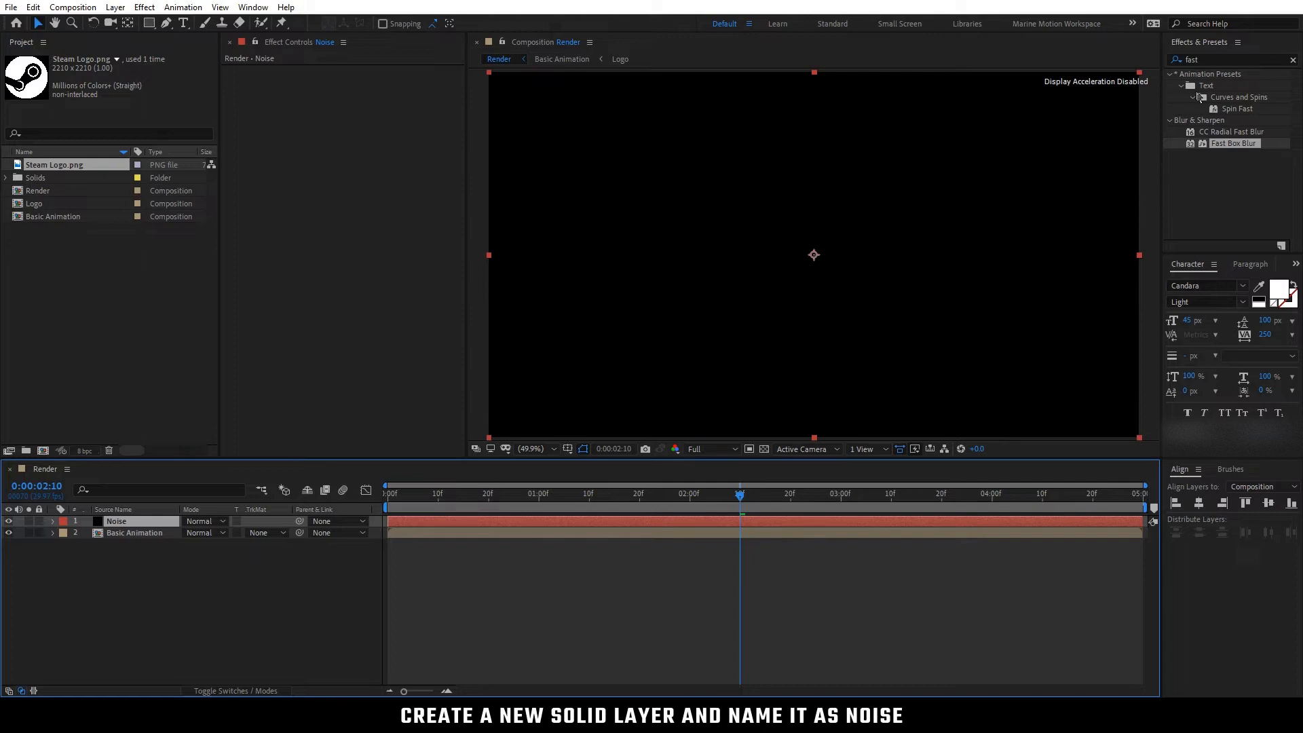
- Search the effects for "noise" and apply Fractal Noise to the Noise layer
left_click(1184, 63)
type("noise")
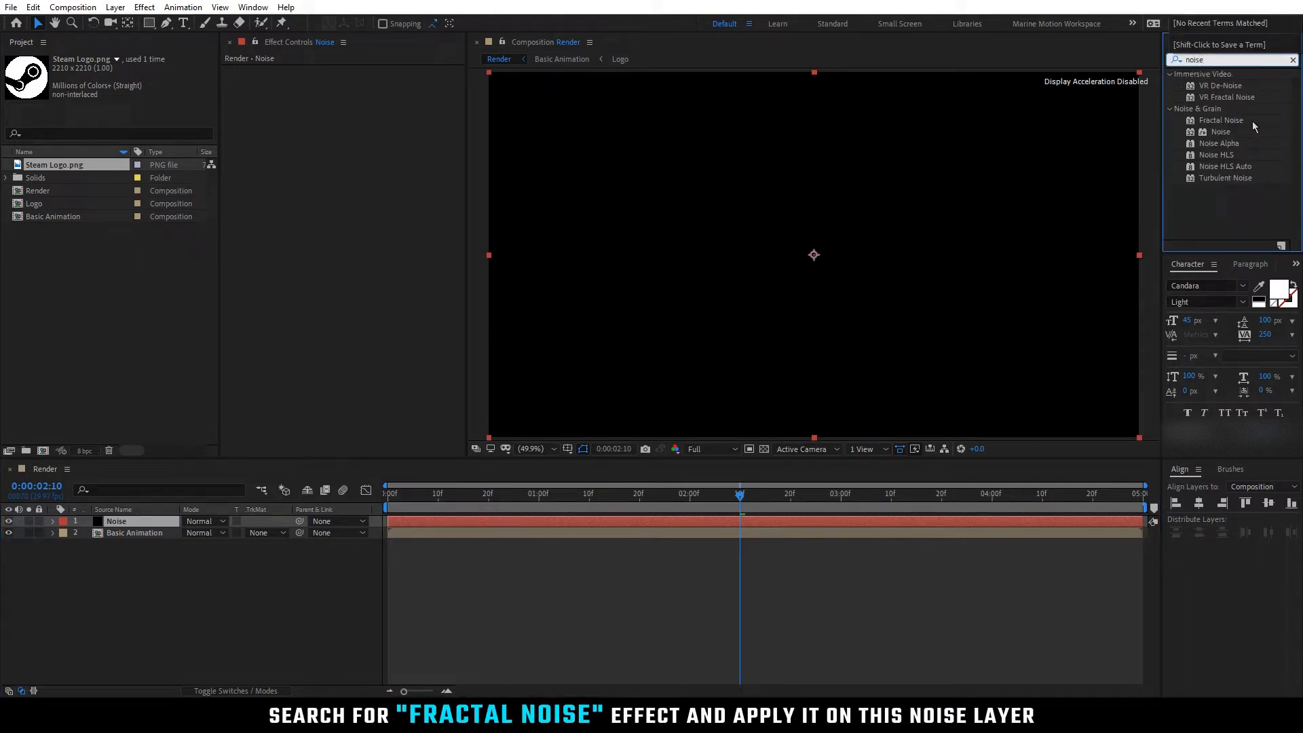
left_click_drag(1252, 121, 174, 518)
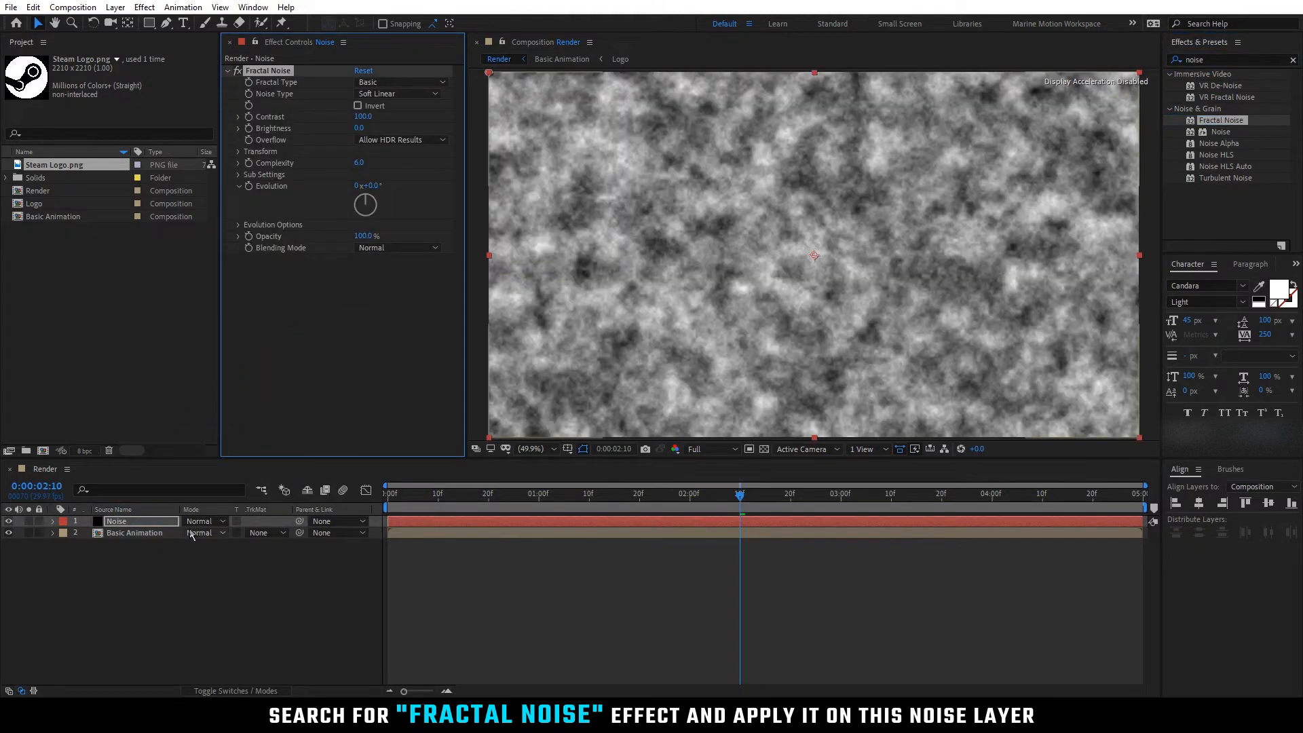
- Set the Fractal Noise effect's Fractal Type to Dynamic Progressive and its Noise Type to Block
left_click(404, 80)
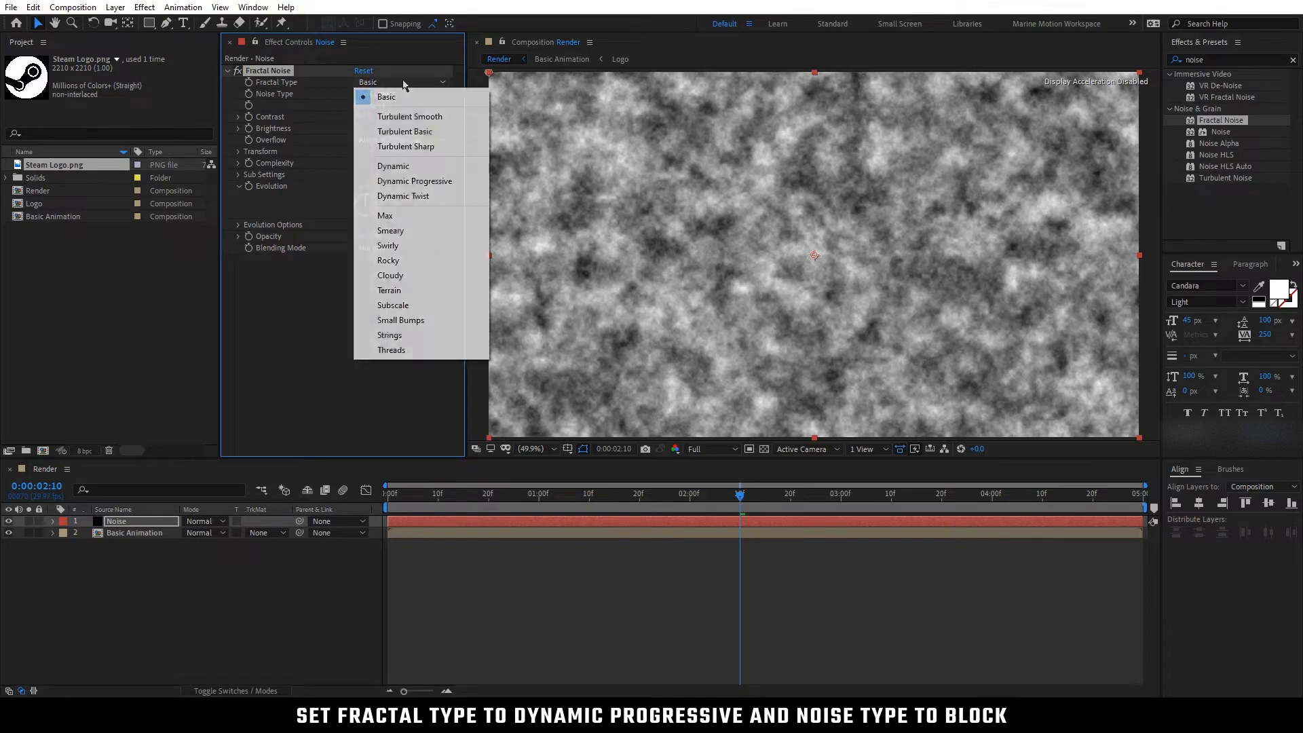
left_click(430, 182)
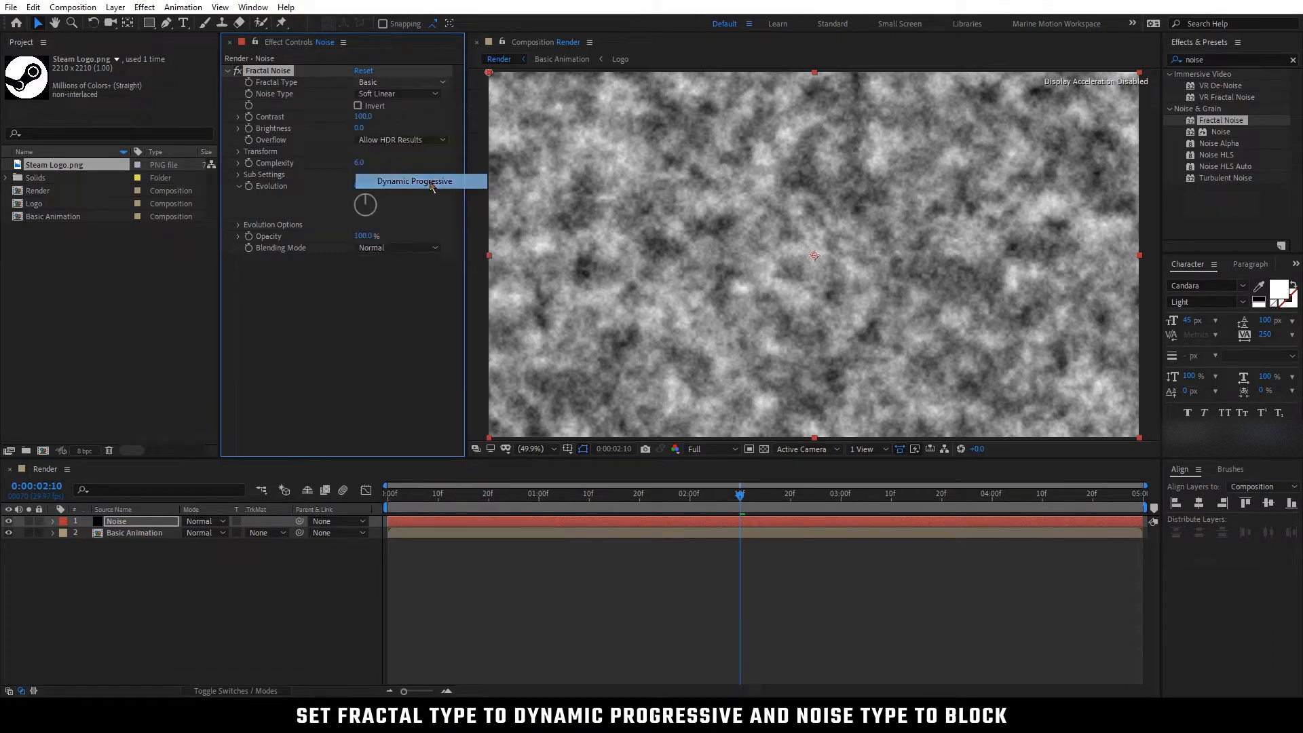
left_click(434, 94)
left_click(387, 105)
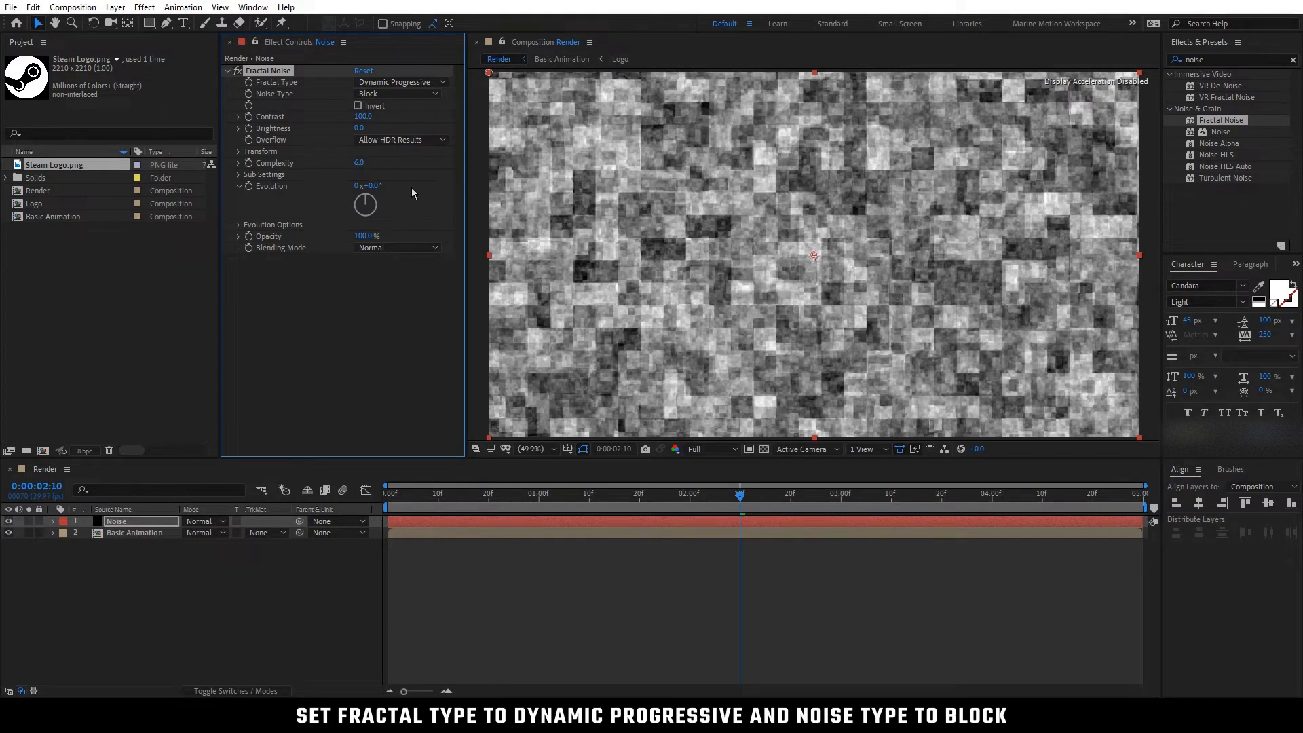
left_click(409, 188)
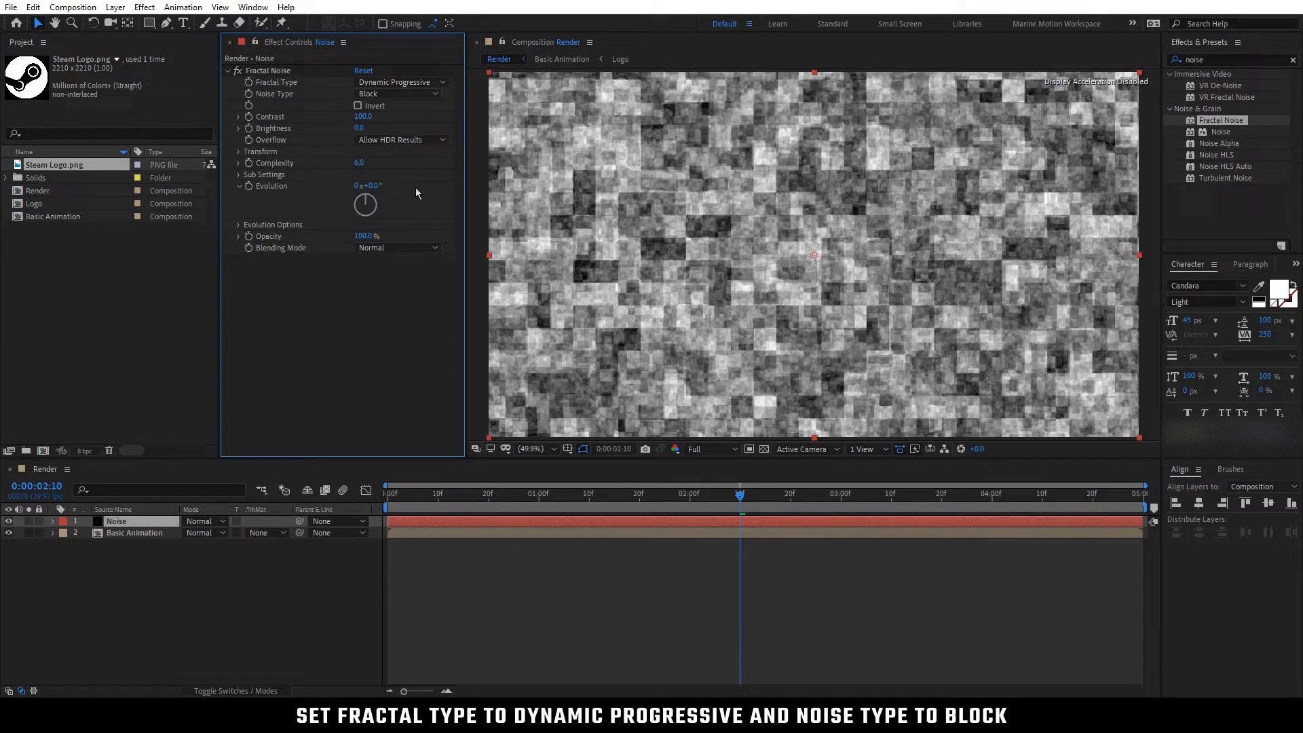
- Set the Fractal Noise Contrast to 500
left_click(364, 117)
type("5")
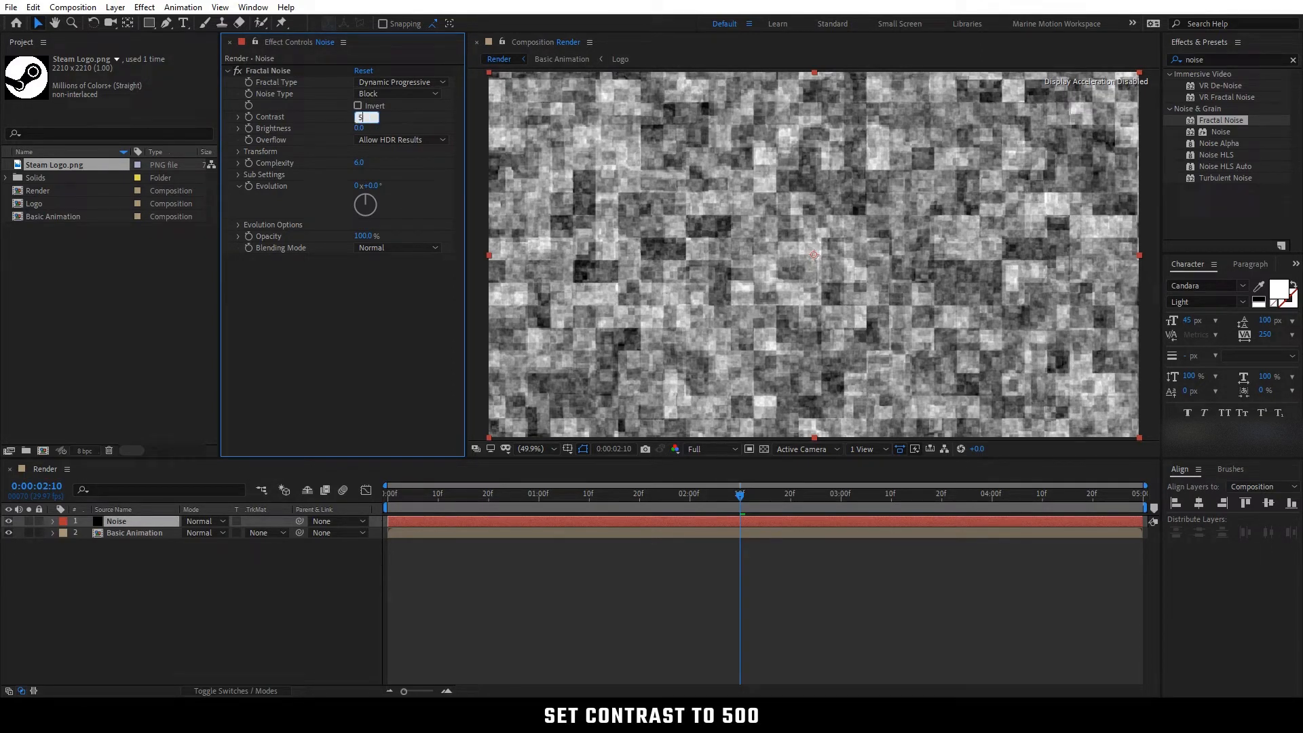
type("00")
key("Return")
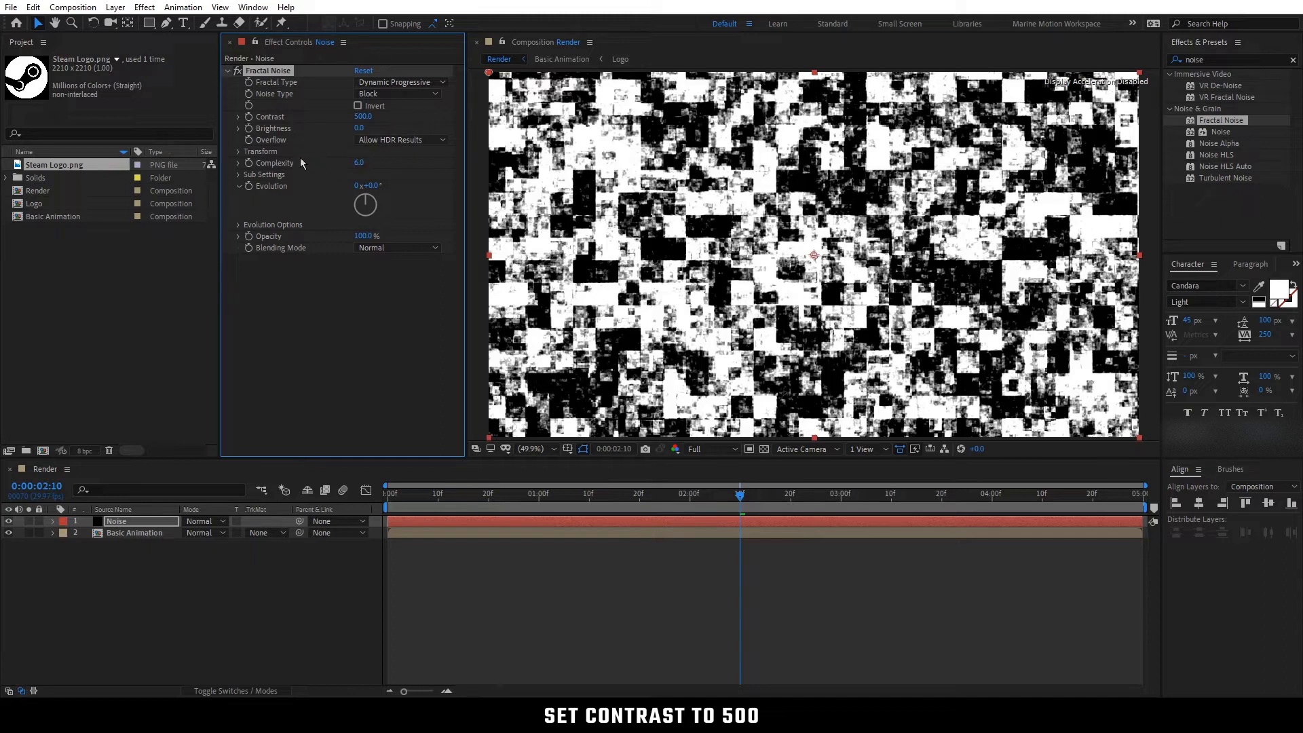
- In the Fractal Noise transform settings, turn off Uniform Scaling and set Scale Width to 7000
left_click(239, 152)
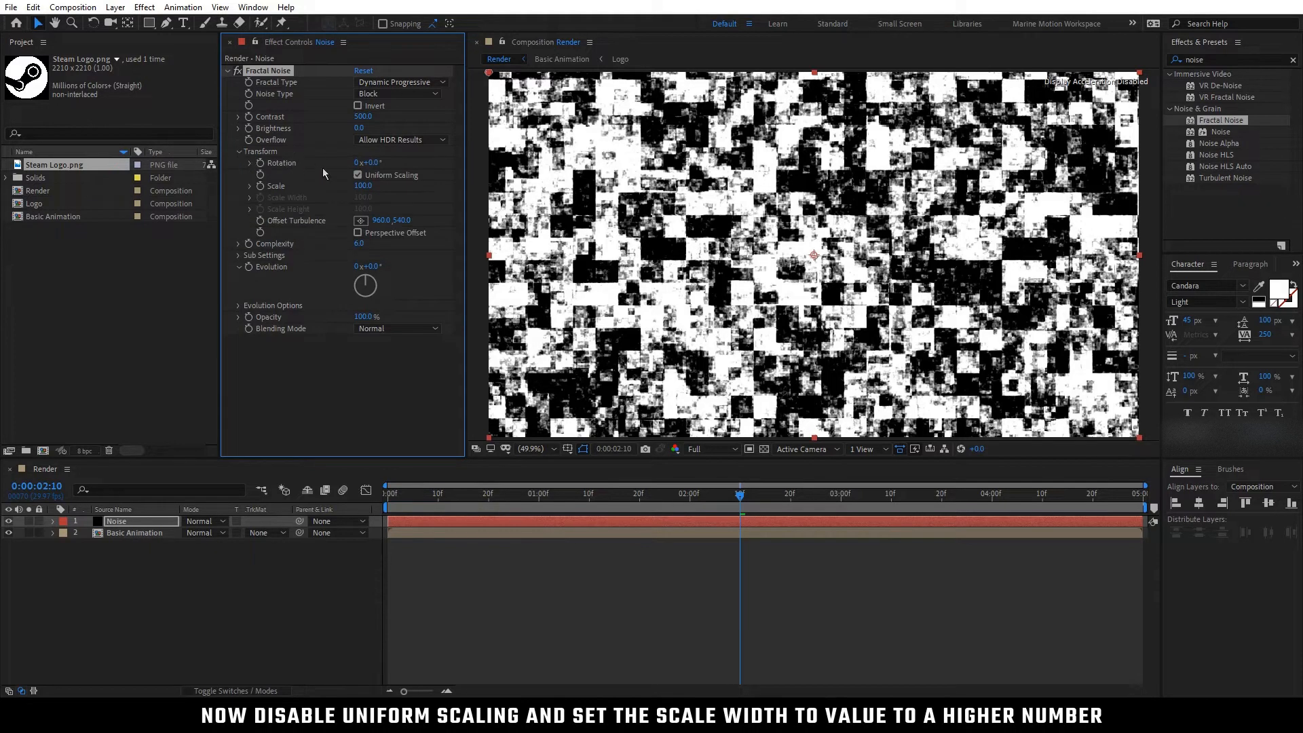
left_click(357, 175)
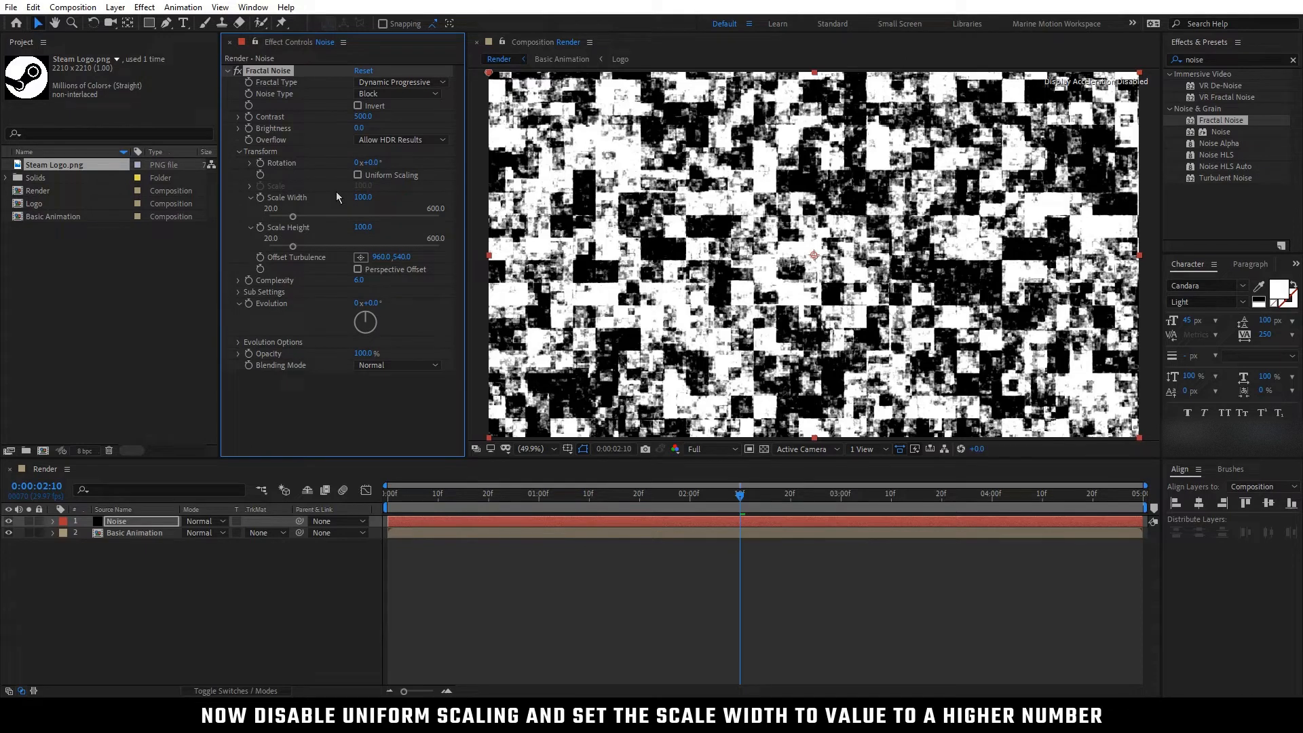
left_click(363, 198)
type("700")
key("Return")
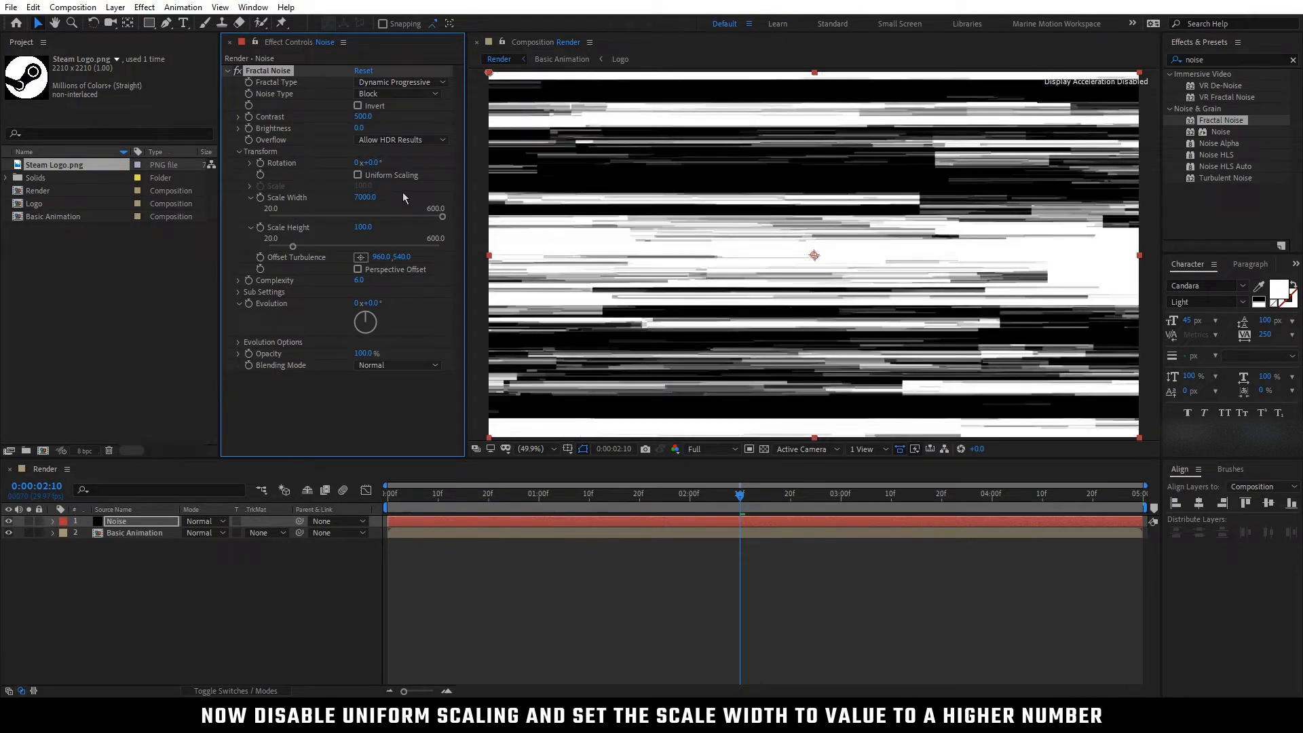
left_click(417, 325)
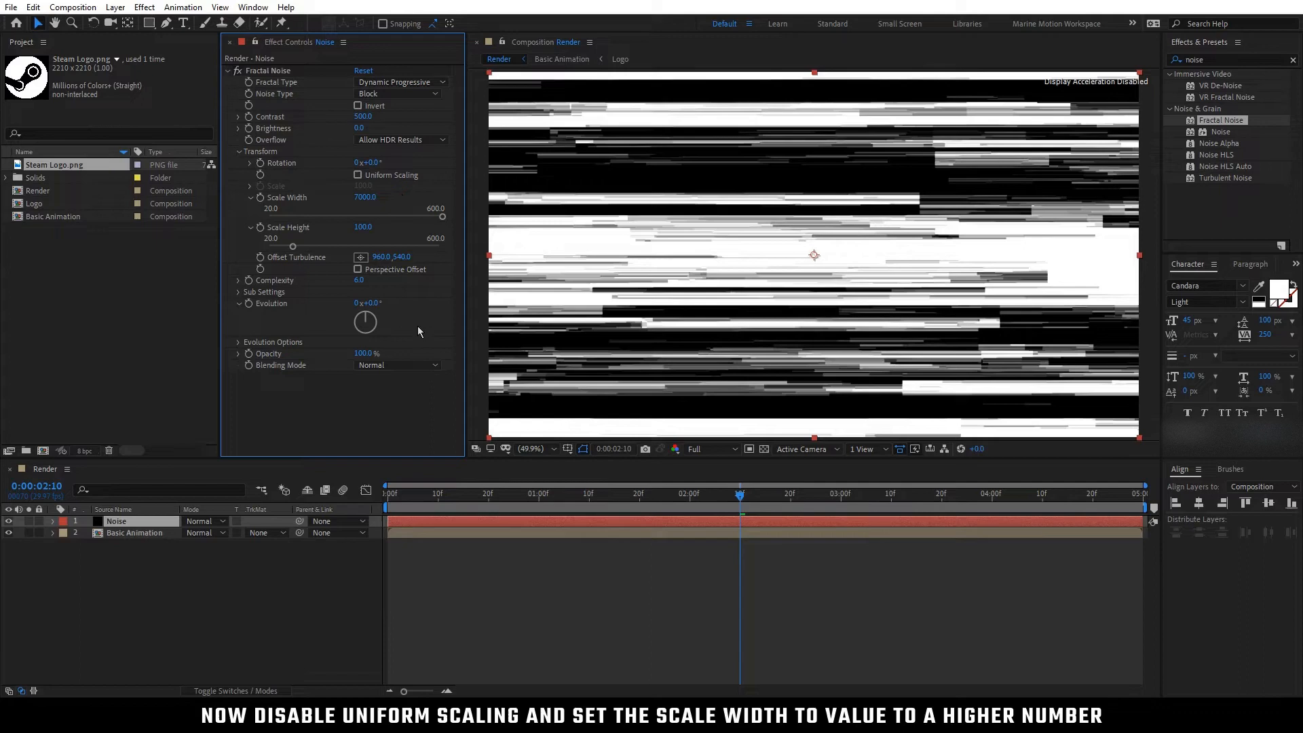
- Add the expression time*1000 to the Fractal Noise Evolution and scrub the timeline to 0:00:02:00 to check the motion
left_click(249, 304, "alt")
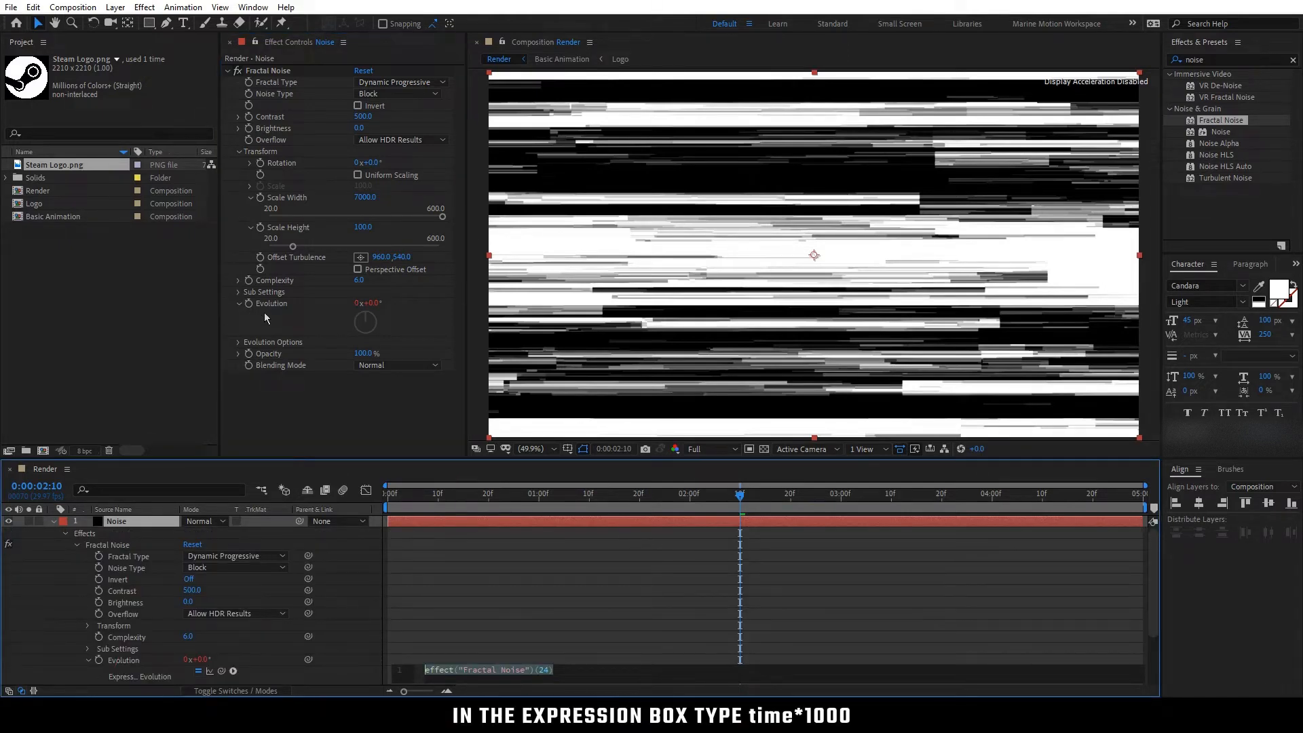
type("time")
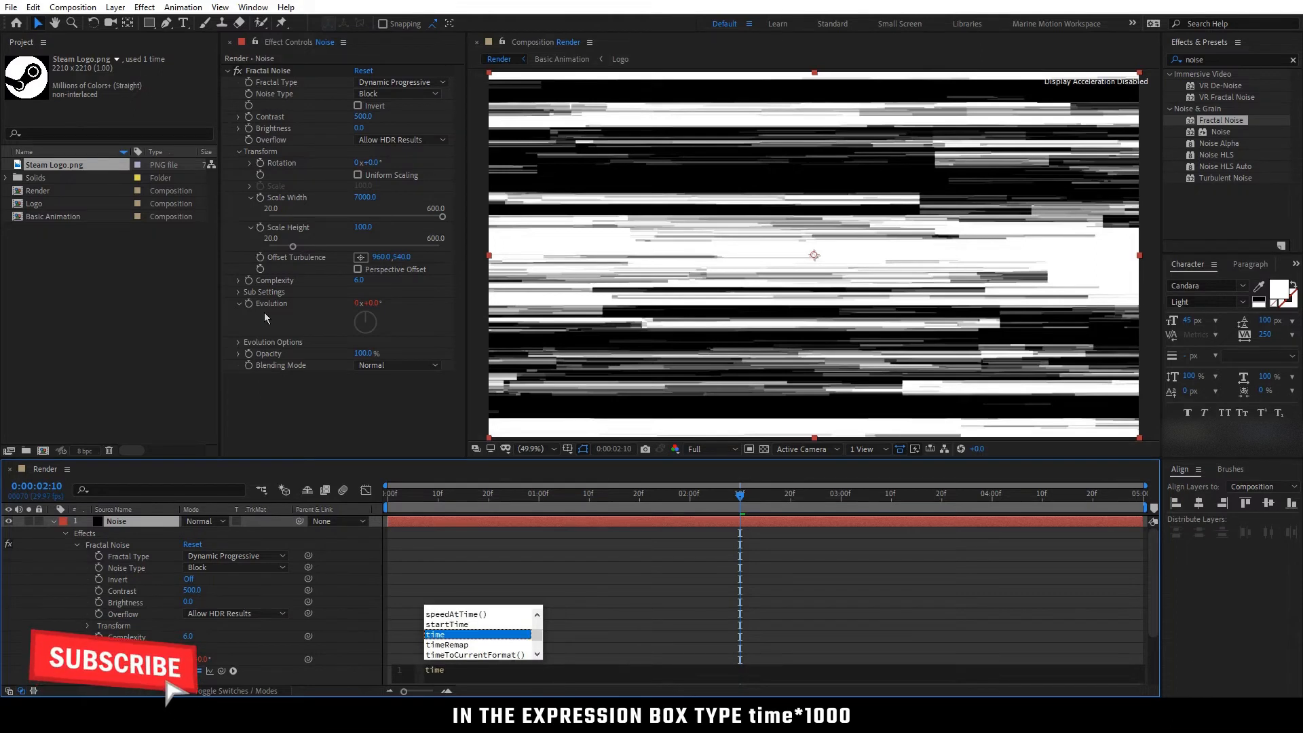
type("*1000")
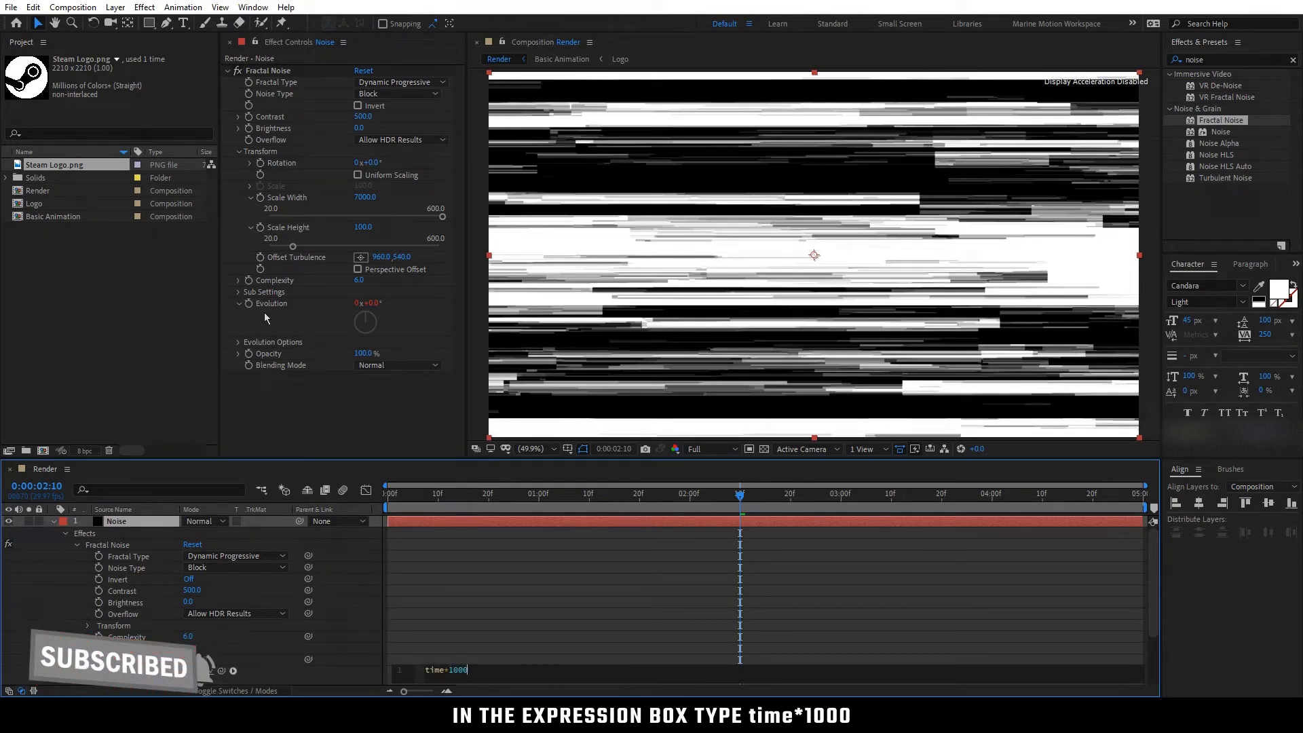
key("Return")
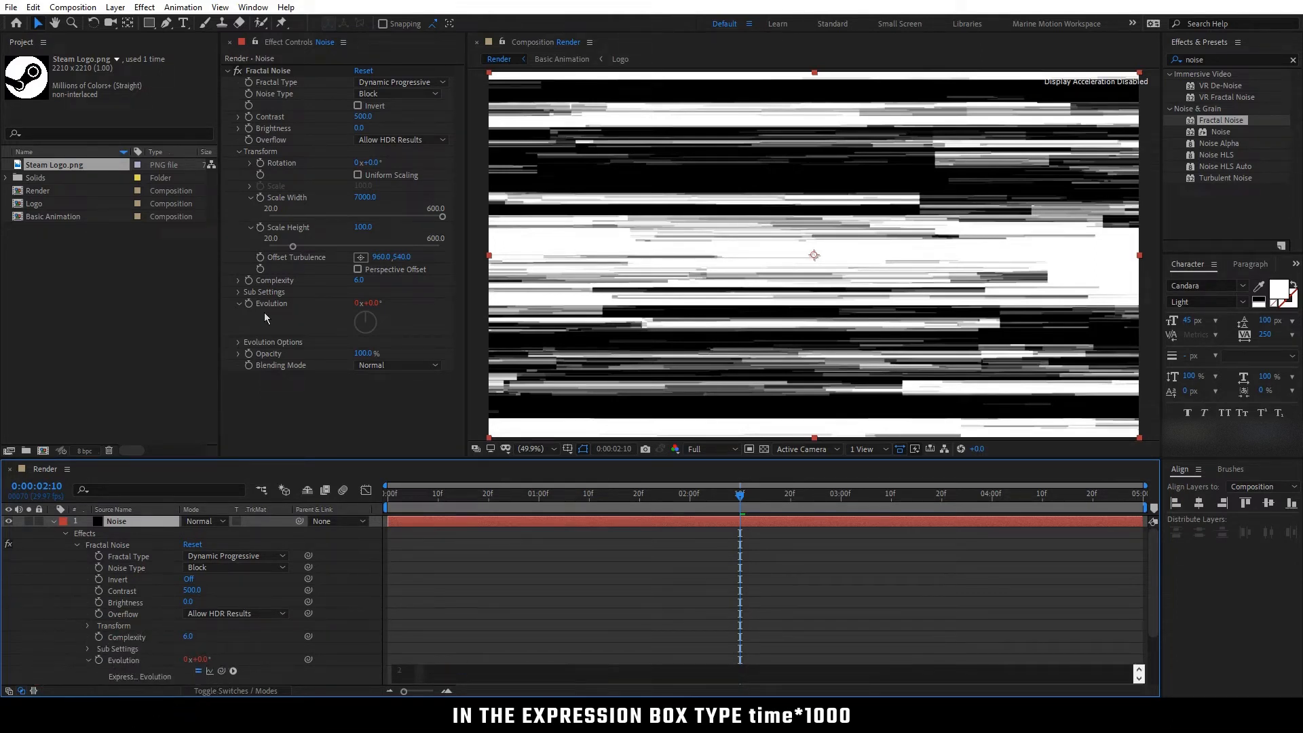
key("BackSpace")
left_click(358, 644)
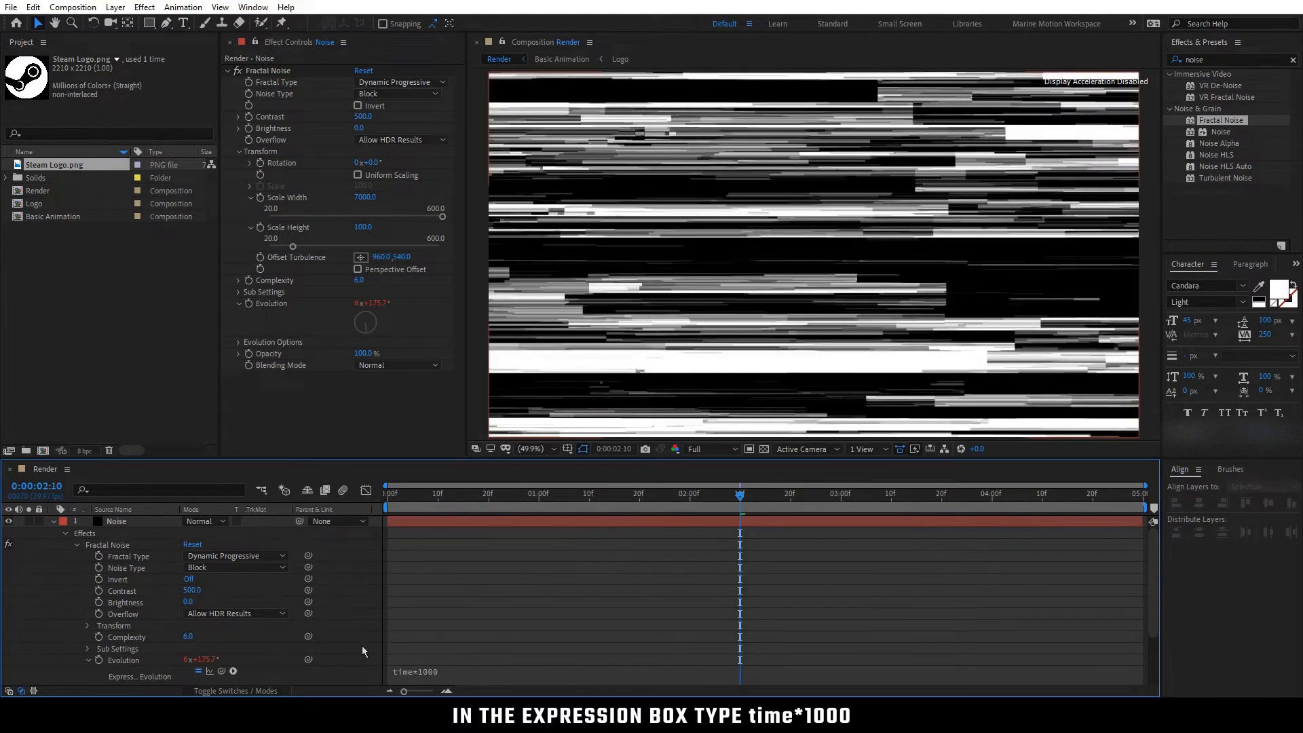
mouse_move(706, 498)
left_mouse_down()
mouse_move(667, 503)
mouse_move(703, 511)
mouse_move(690, 509)
left_mouse_up()
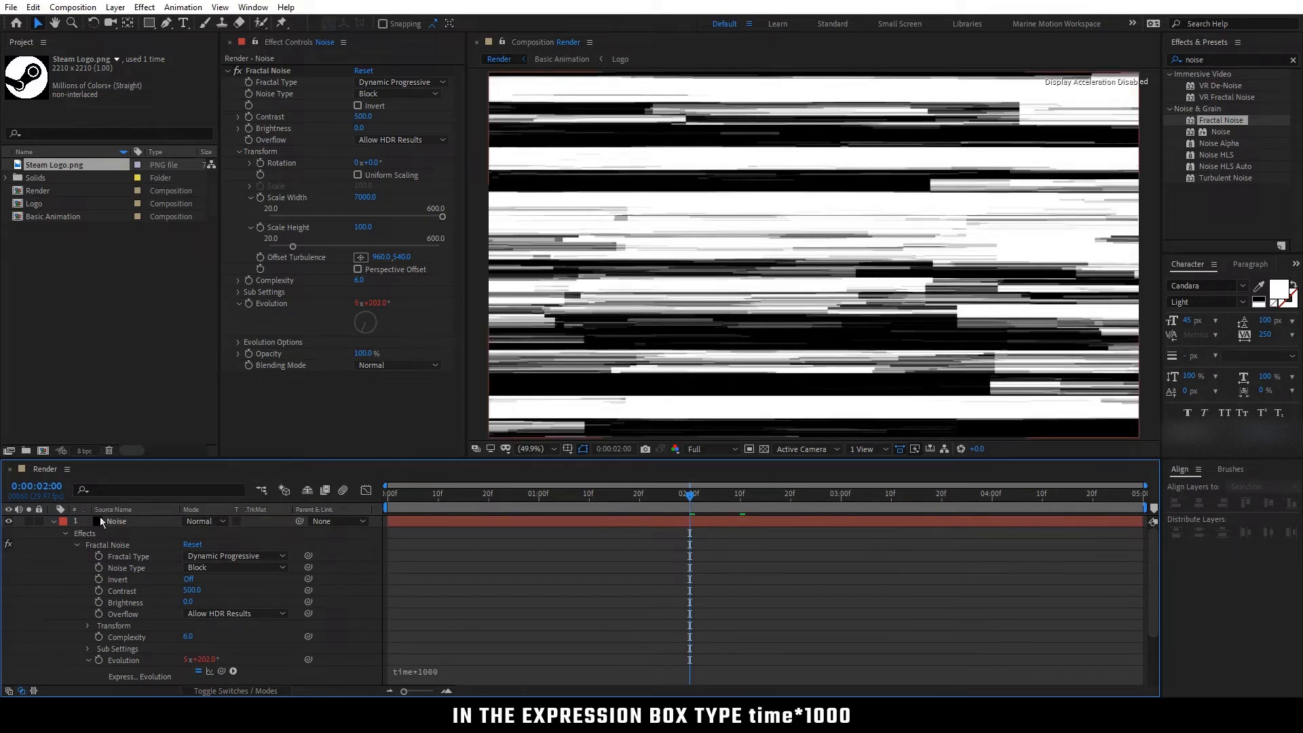
- Collapse the Noise layer and pre-compose it with all attributes into a new composition named Noise Horizontal
left_click(53, 522)
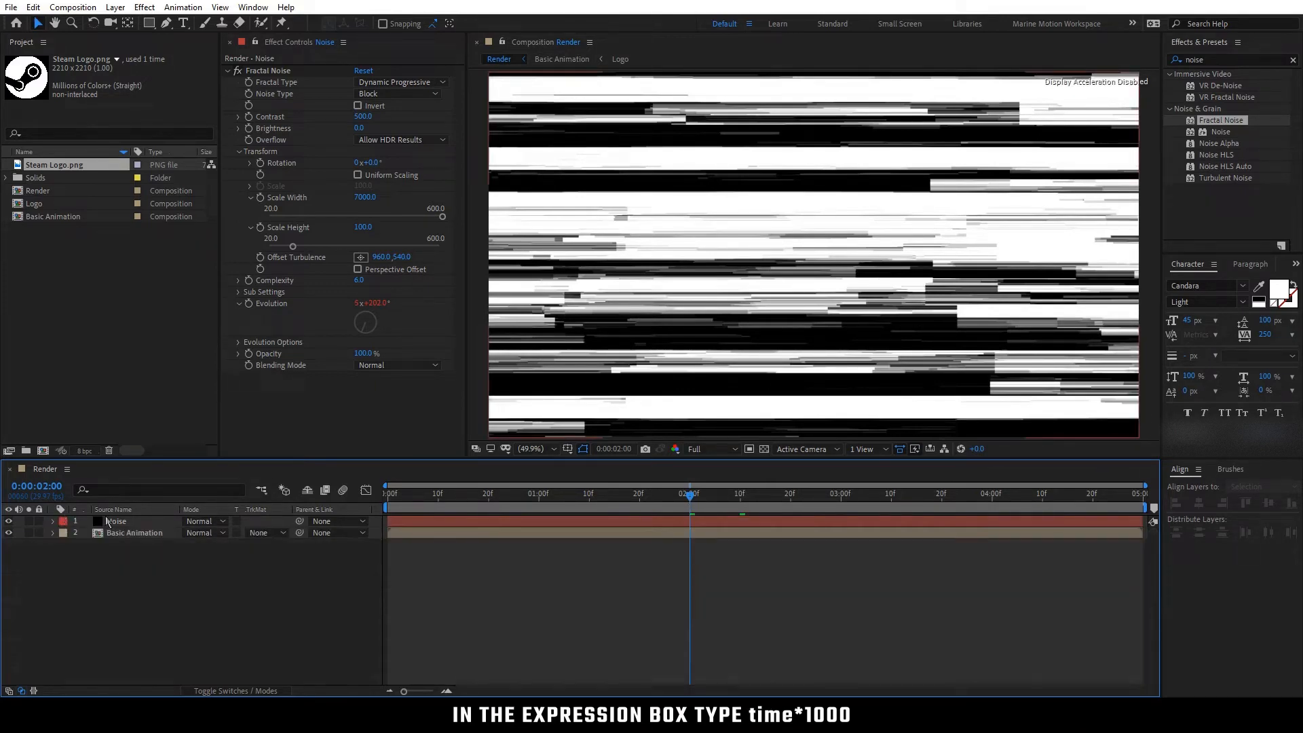
left_click(134, 523)
right_click(136, 522)
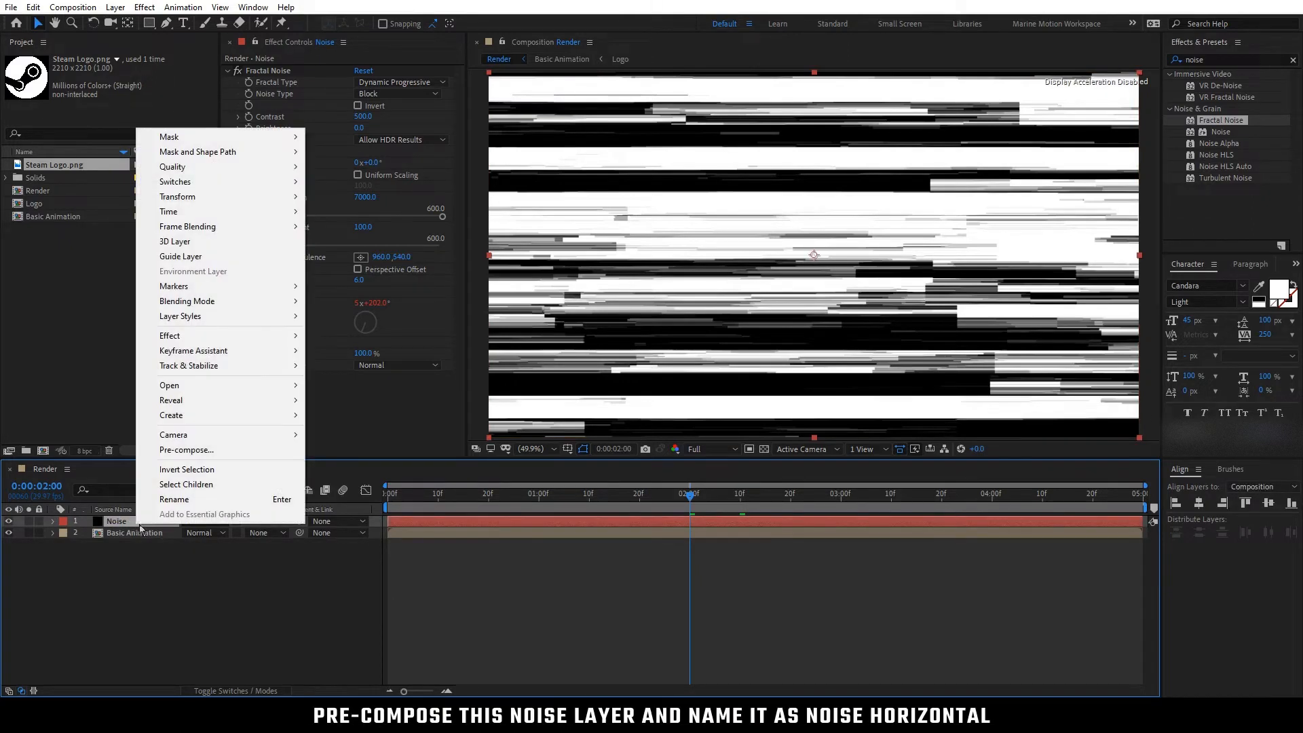
left_click(226, 451)
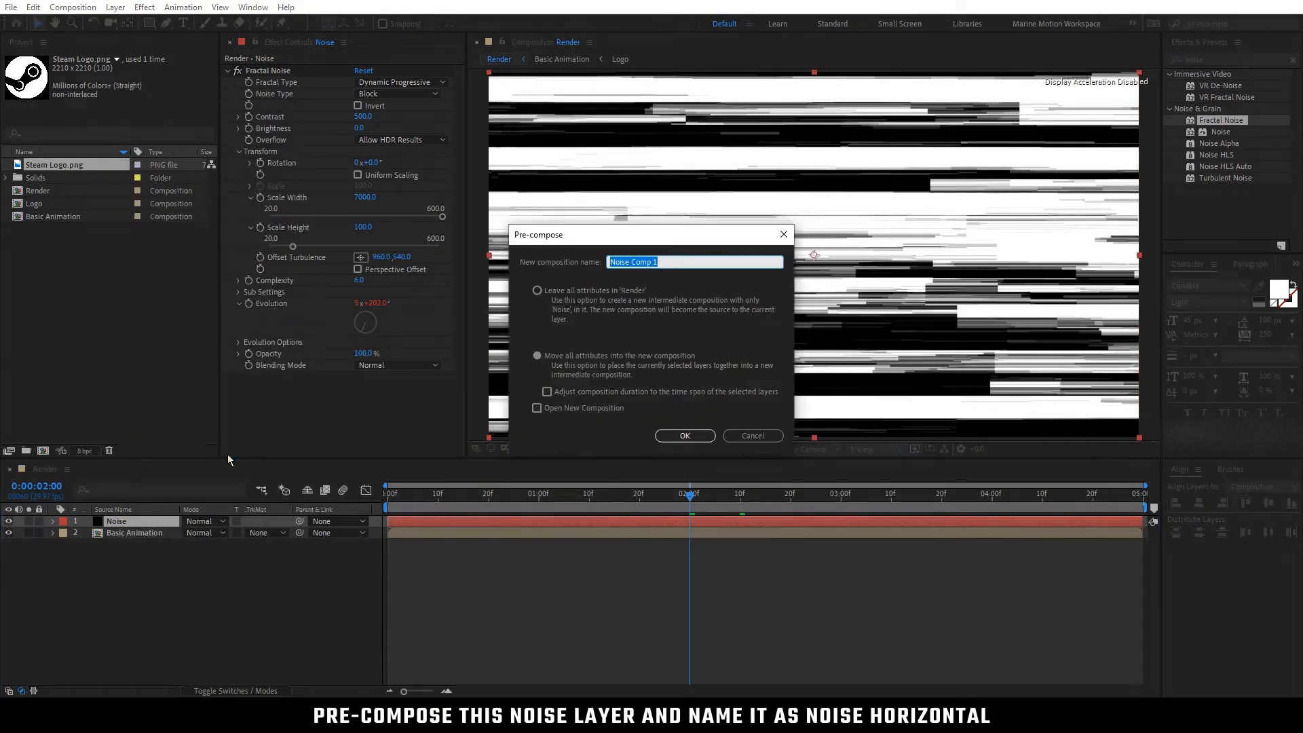
type("N")
left_click(657, 439)
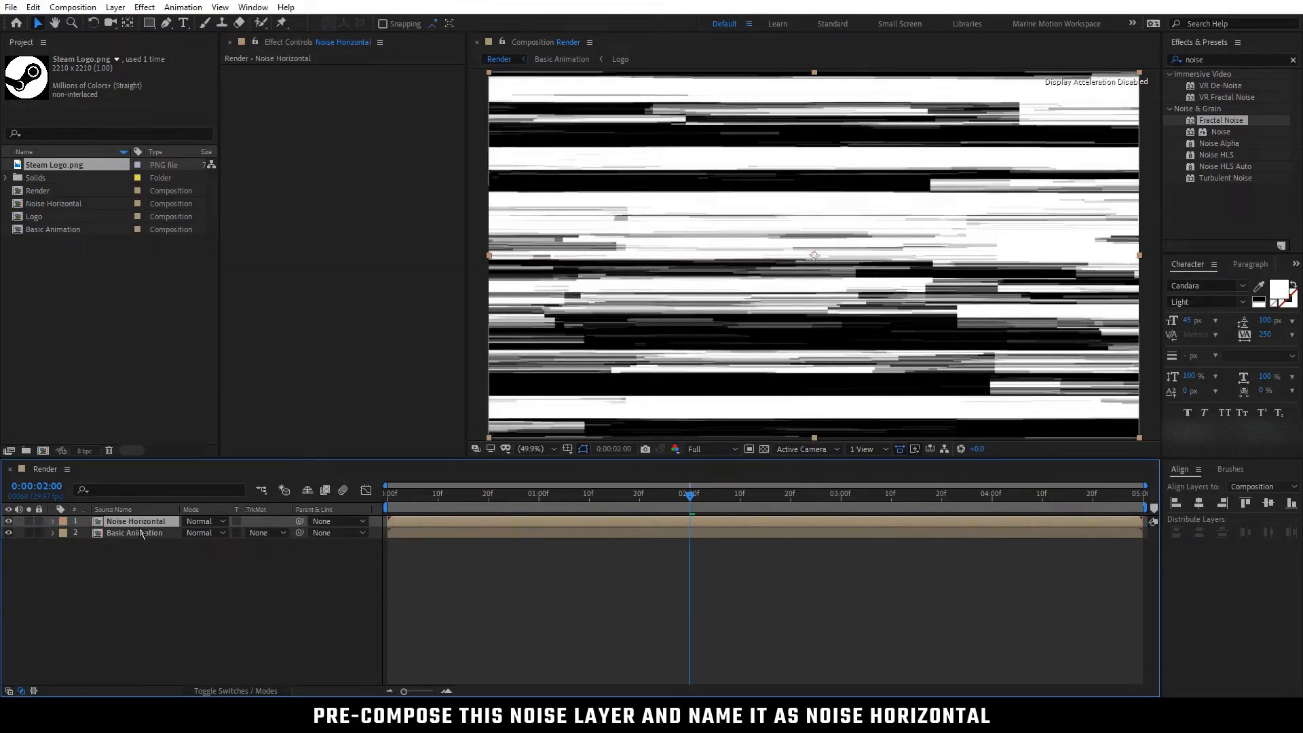
- Move the Noise Horizontal layer below Basic Animation and hide it
left_click_drag(132, 523, 114, 540)
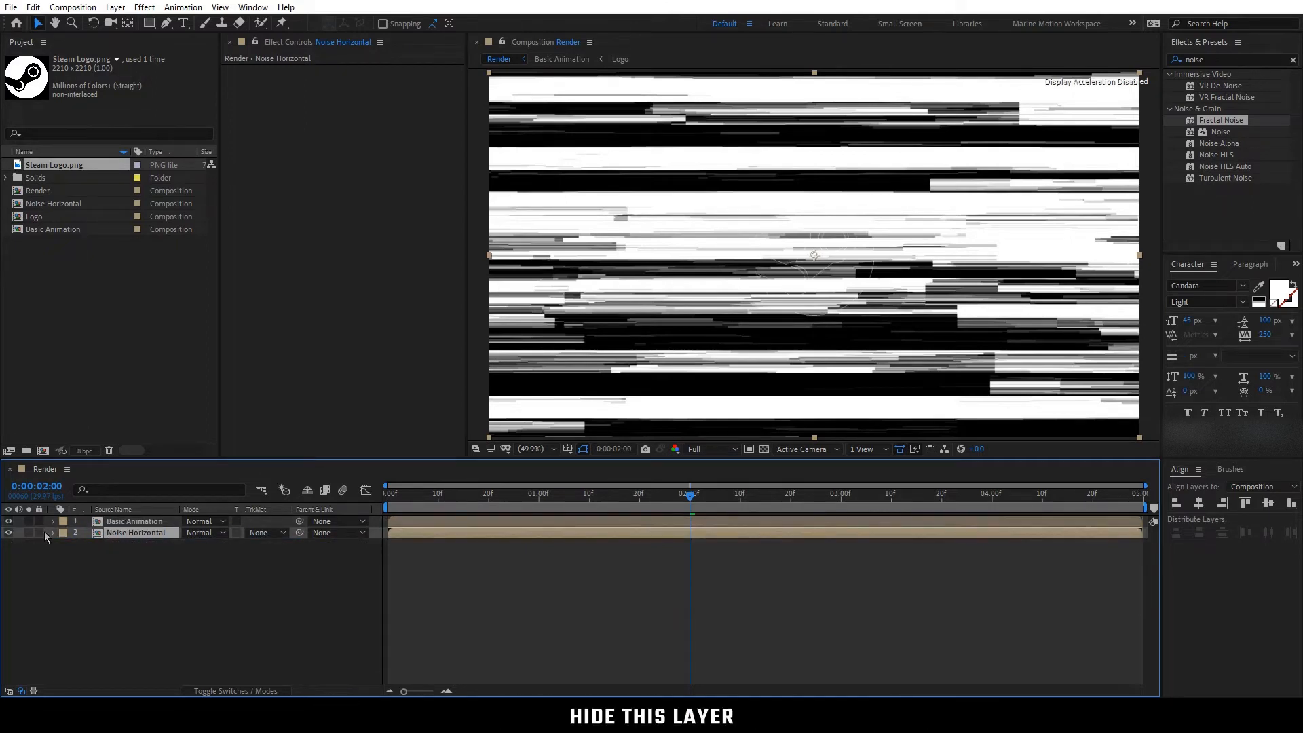
left_click(9, 533)
left_click(137, 563)
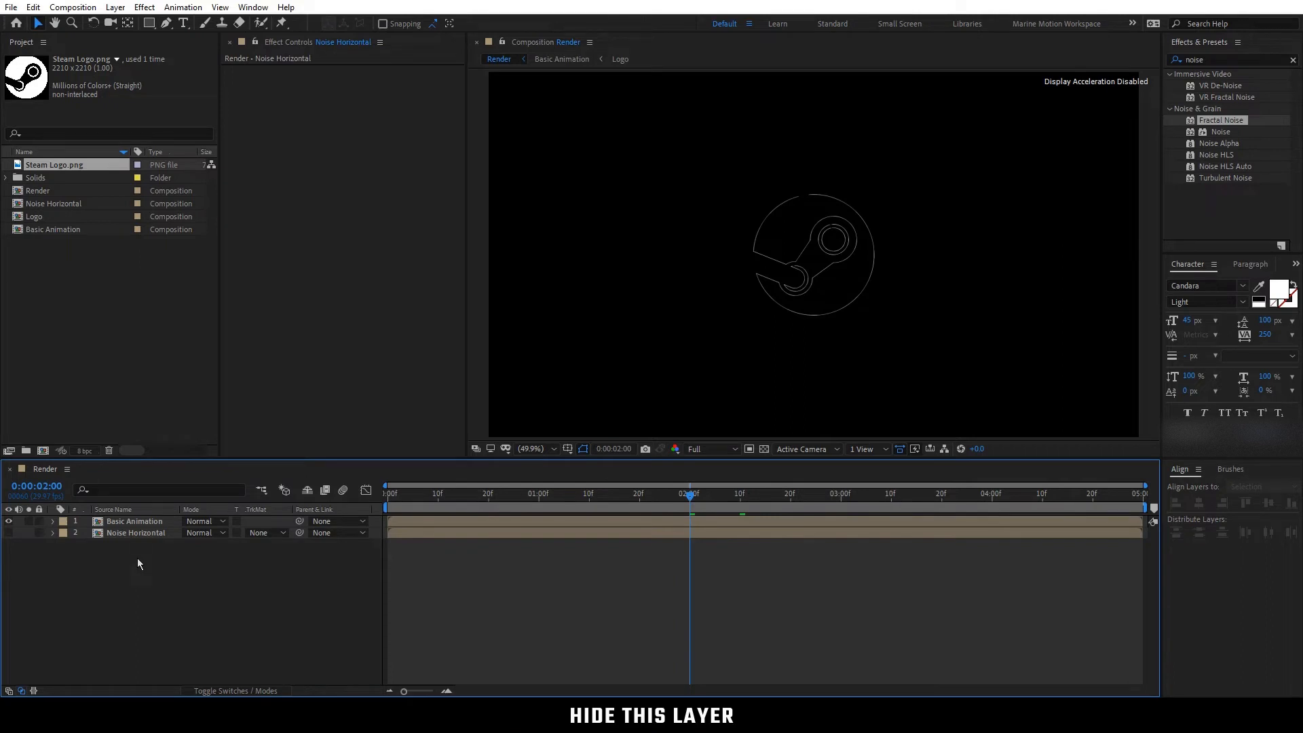
- Create a new adjustment layer above Basic Animation and rename it Displacement
right_click(150, 572)
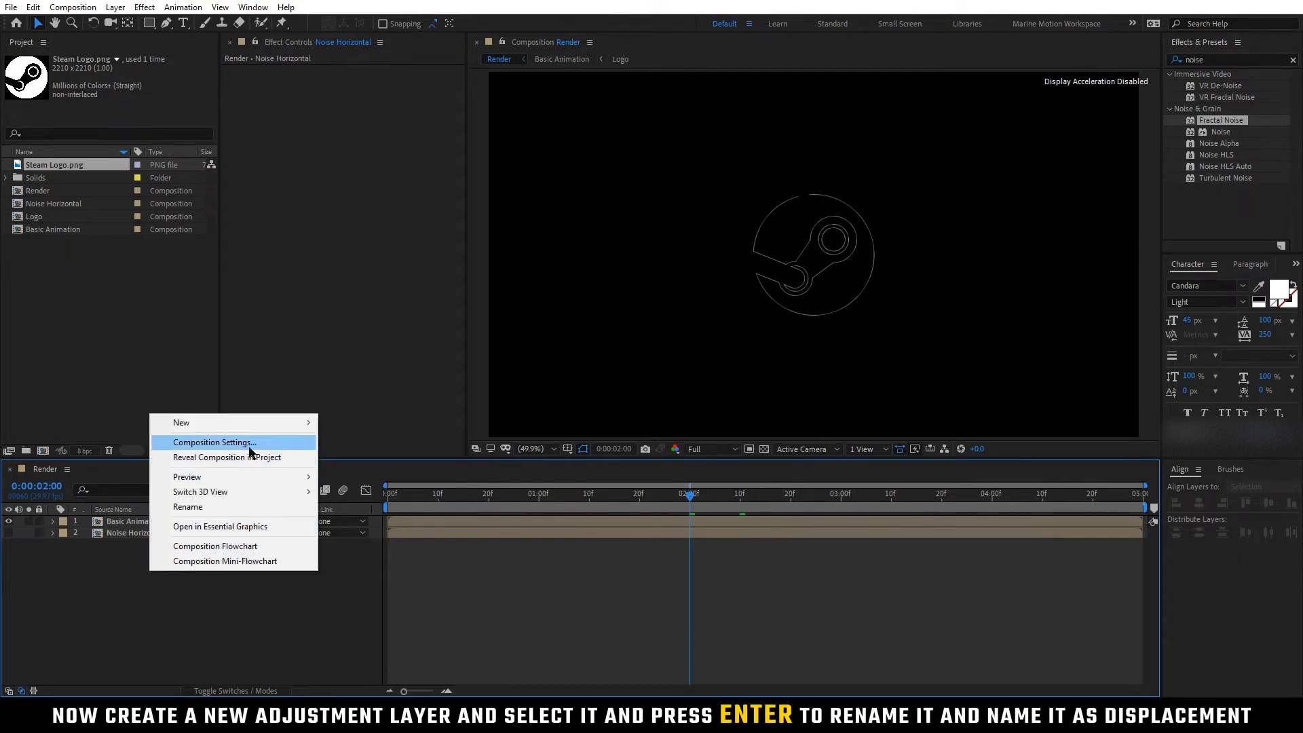
mouse_move(264, 427)
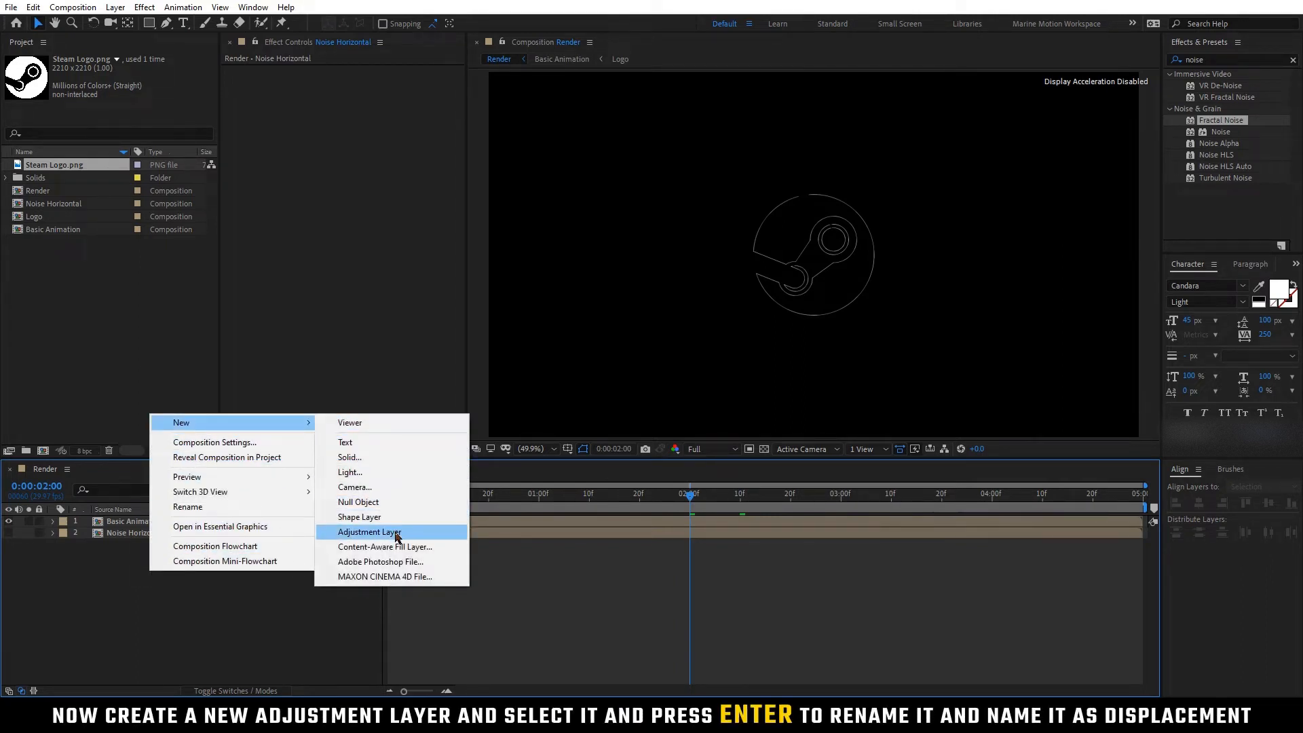
left_click(370, 532)
key("Return")
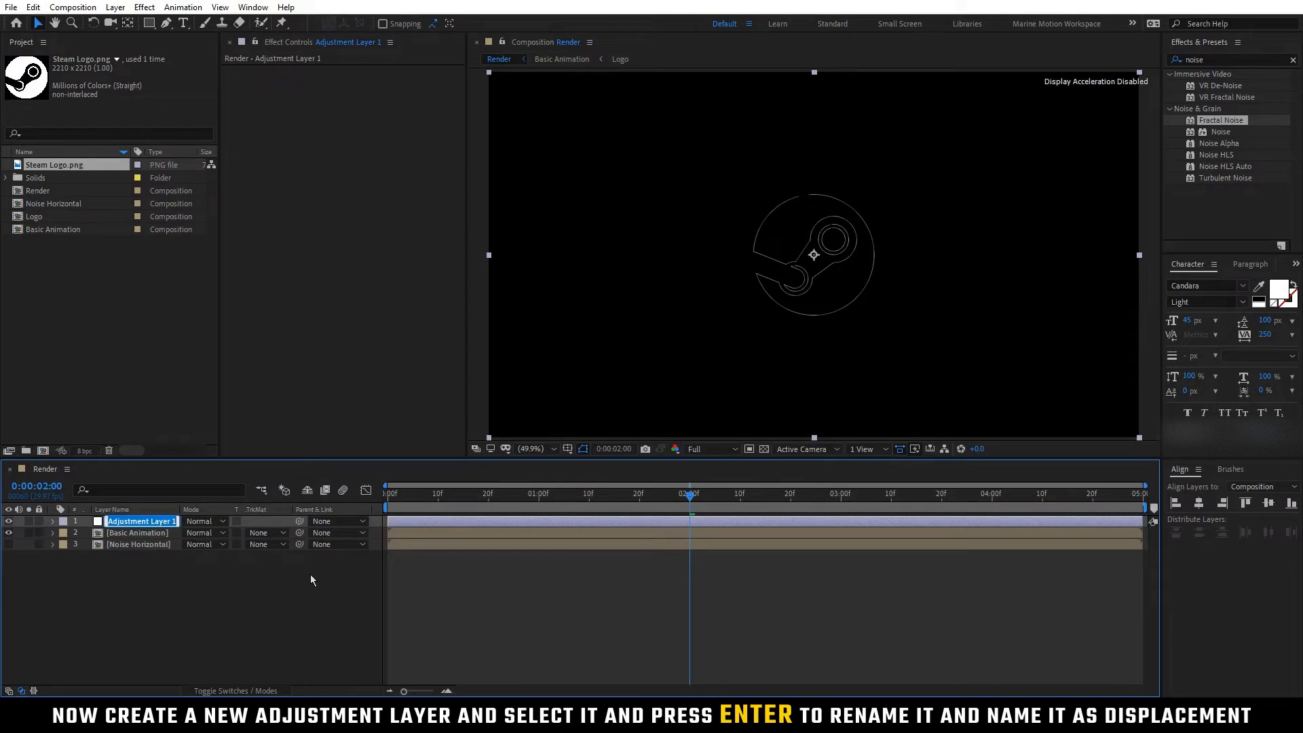
type("Displacement")
key("Return")
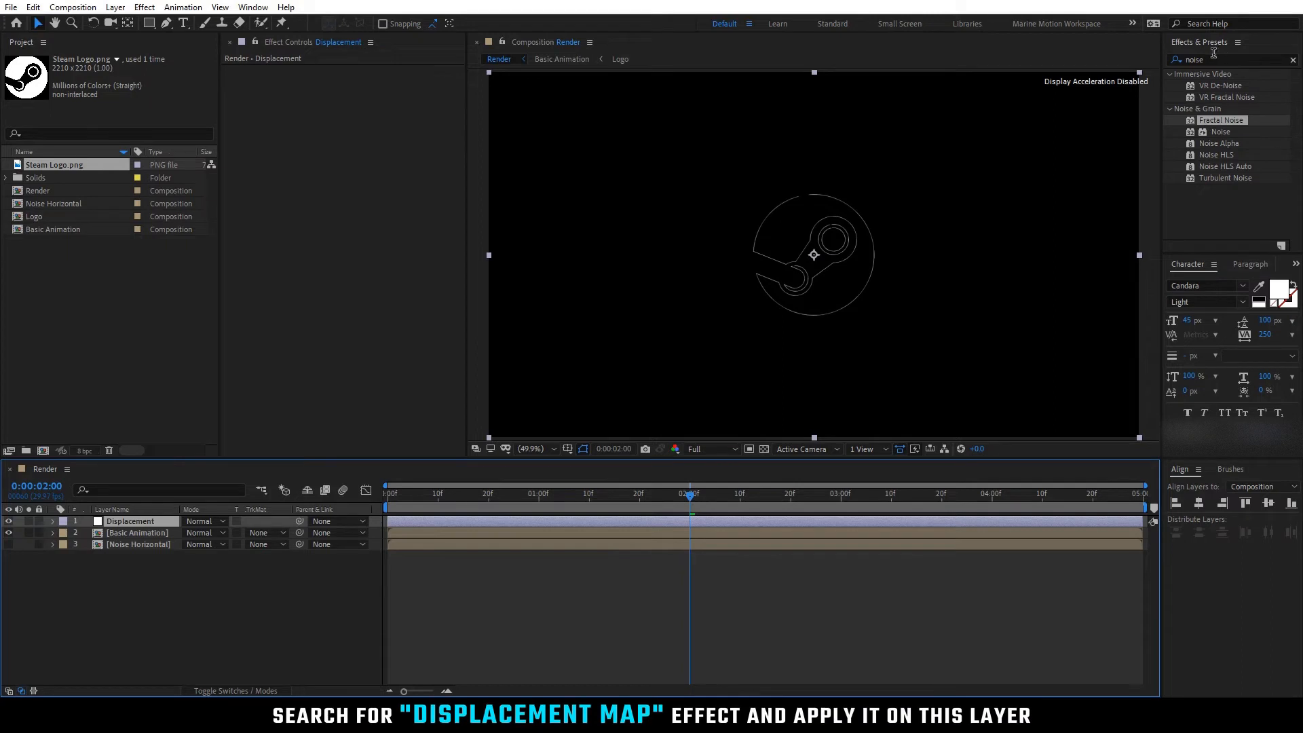
- Search the effects for "displa" and apply Displacement Map to the Displacement adjustment layer
left_click(1176, 61)
type("dis")
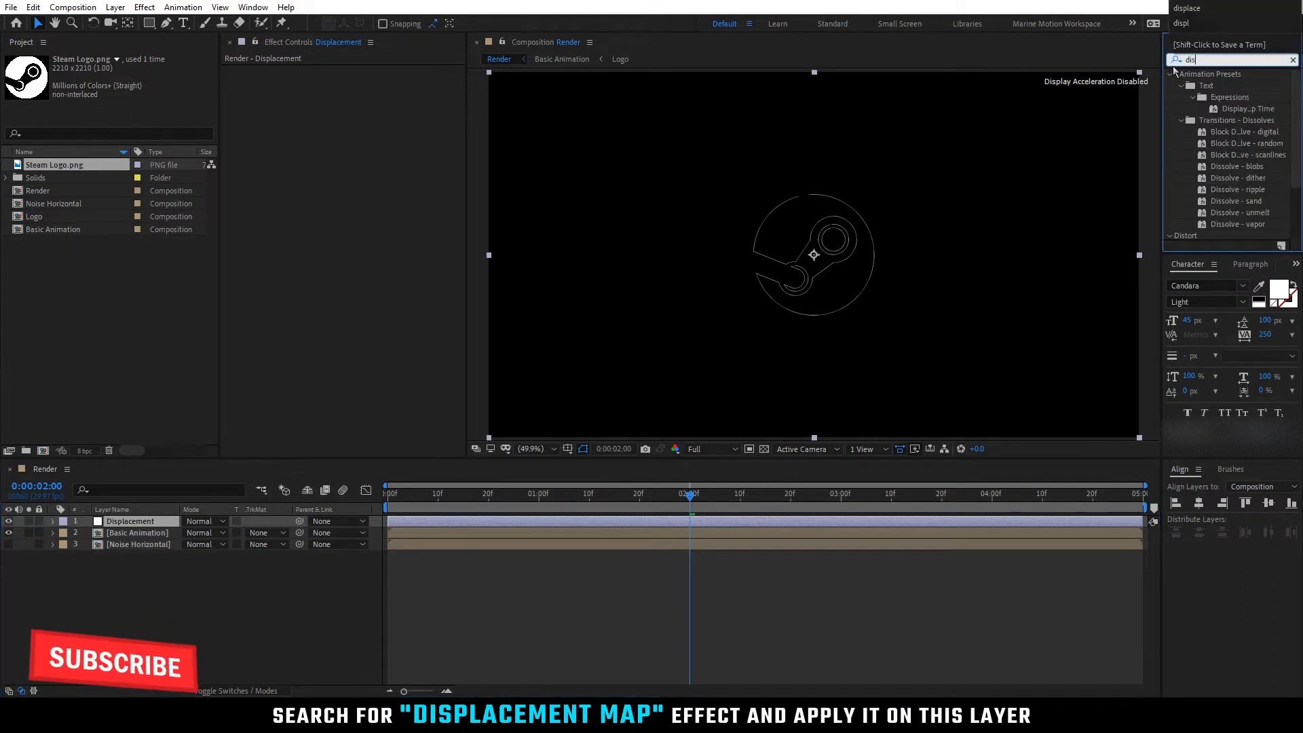
type("pla")
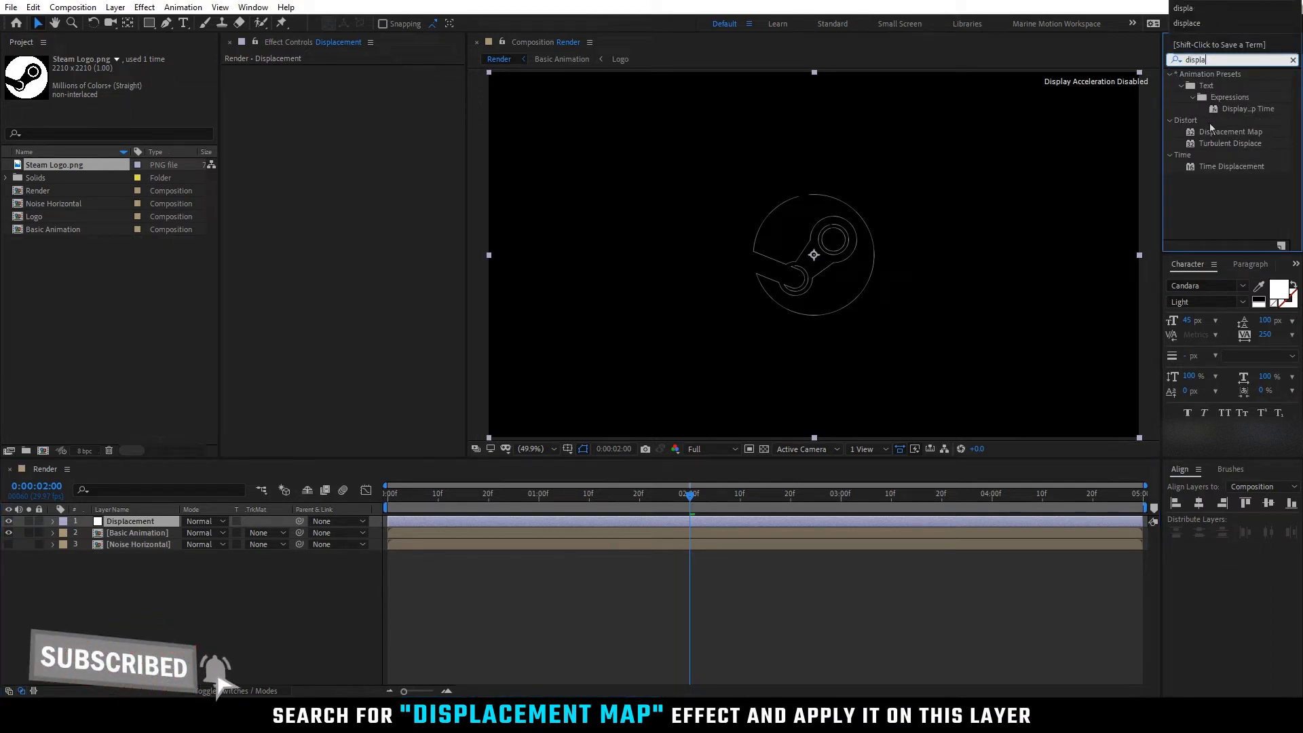
left_click_drag(1235, 138, 159, 523)
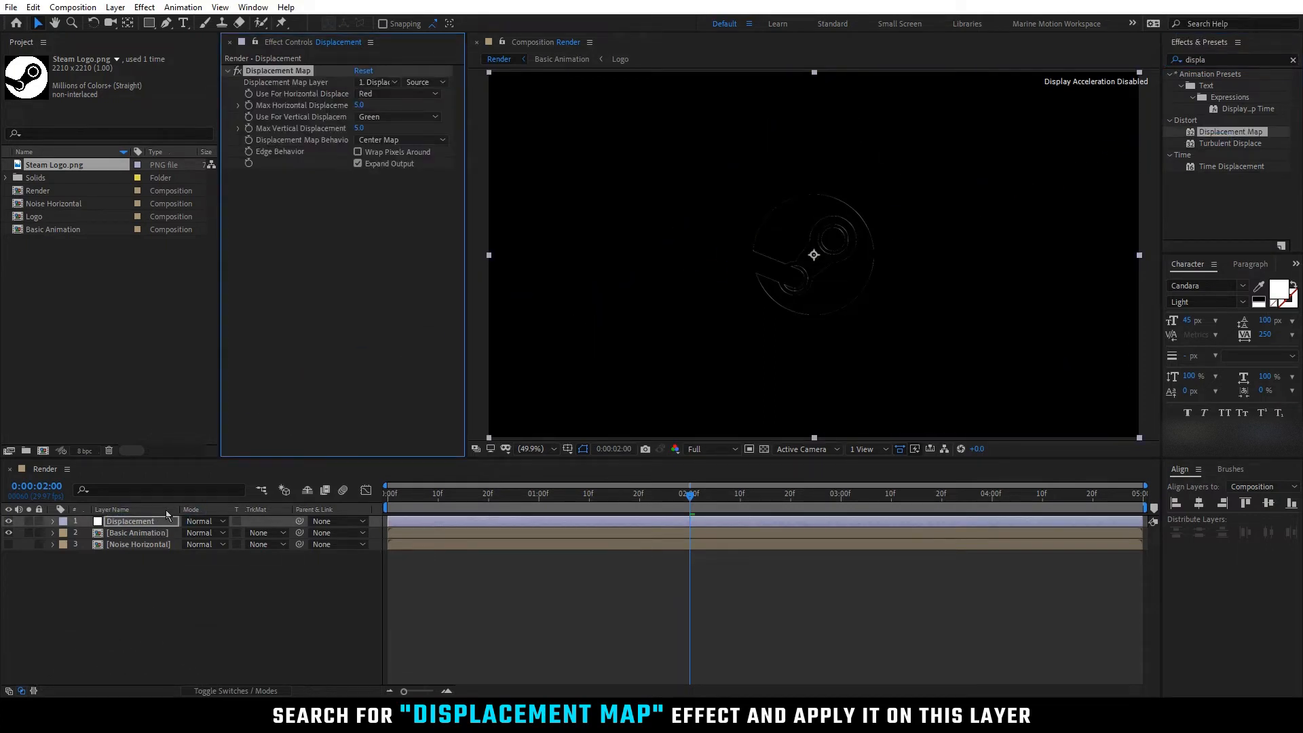
- Configure the Displacement Map with Noise Horizontal as its map layer, maximum horizontal displacement 0 and Luminance for vertical displacement
left_click(391, 83)
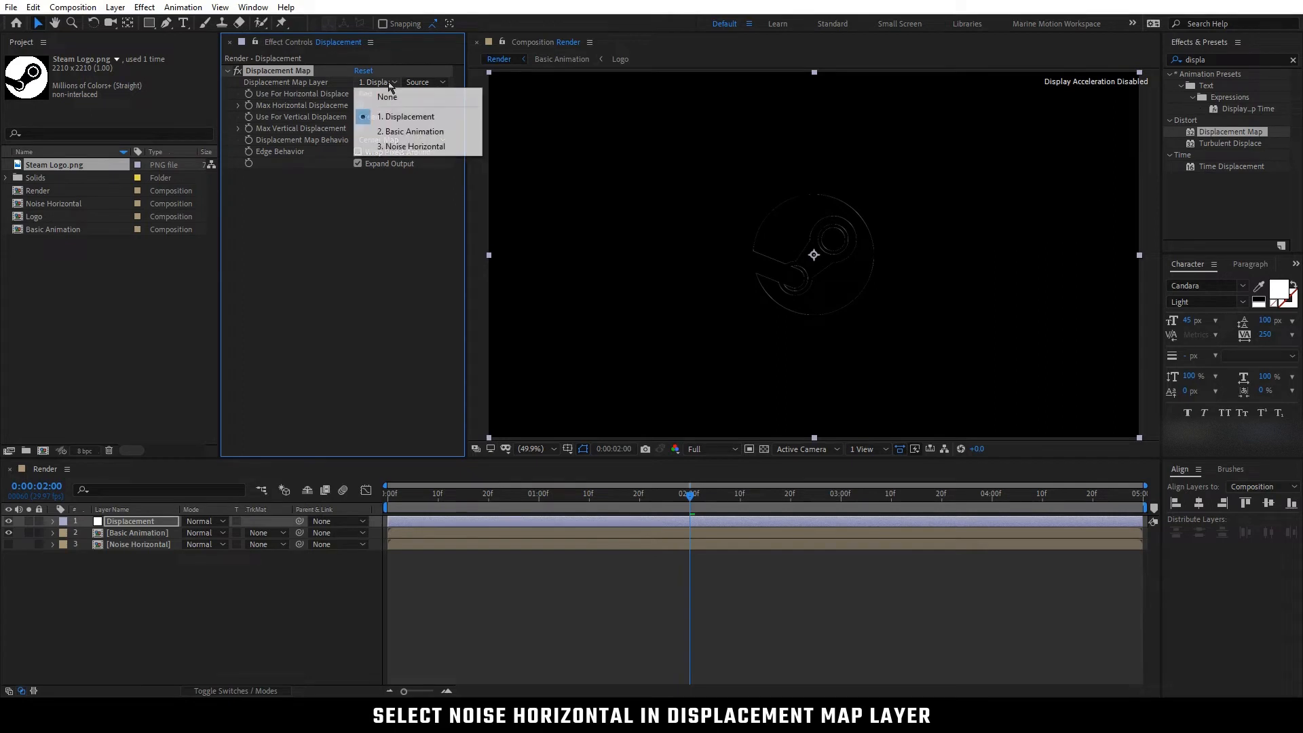
left_click(416, 150)
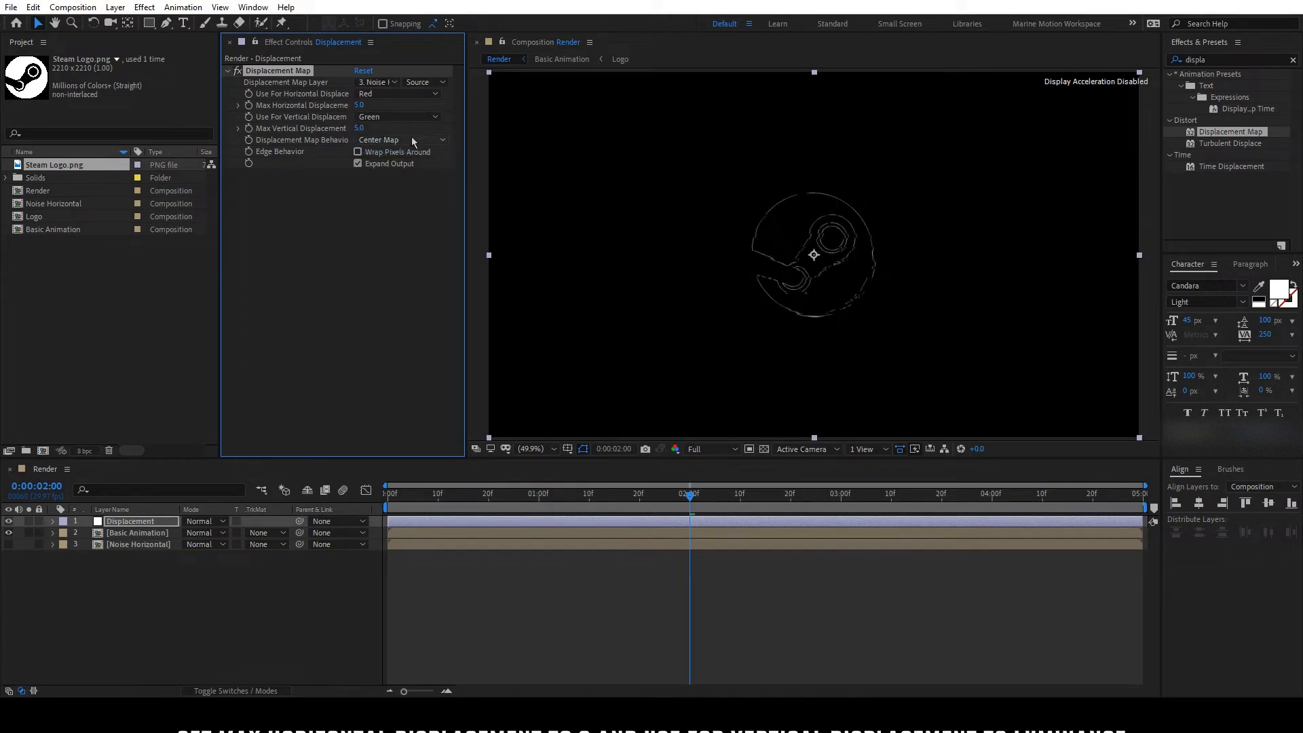
left_click(359, 105)
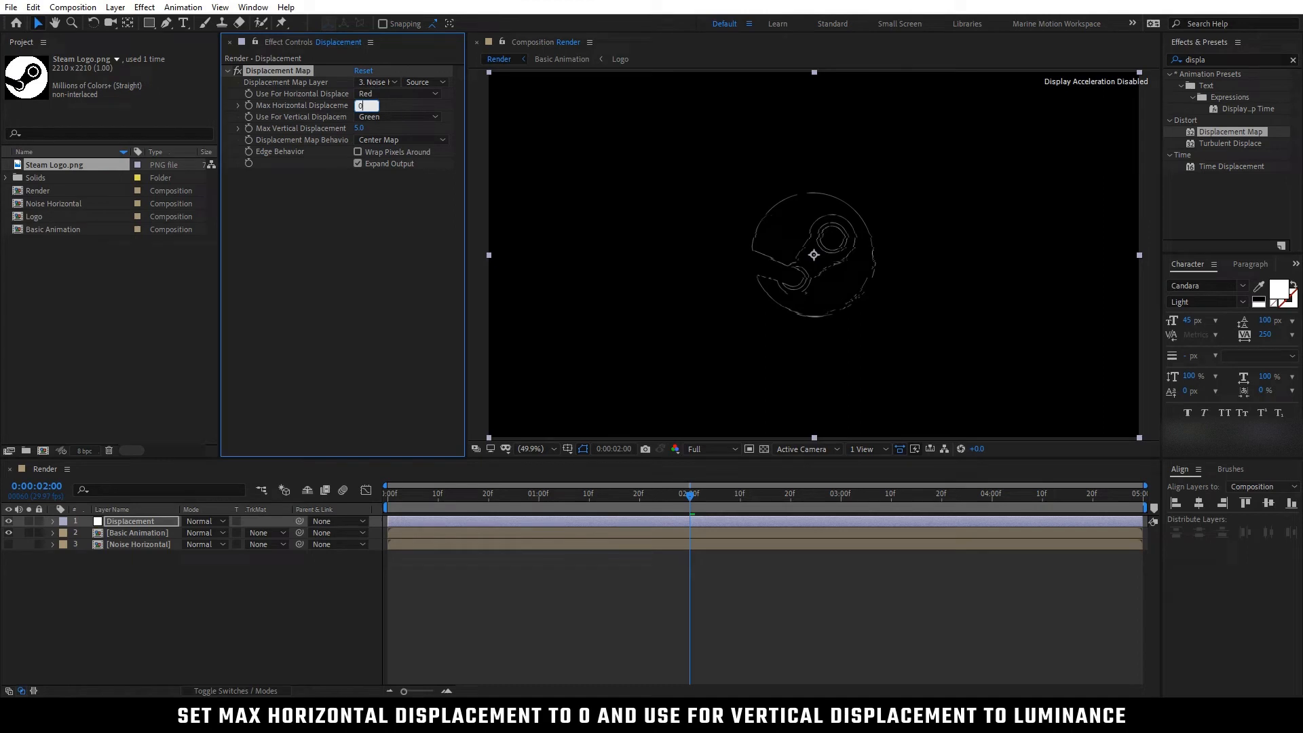
left_click(393, 118)
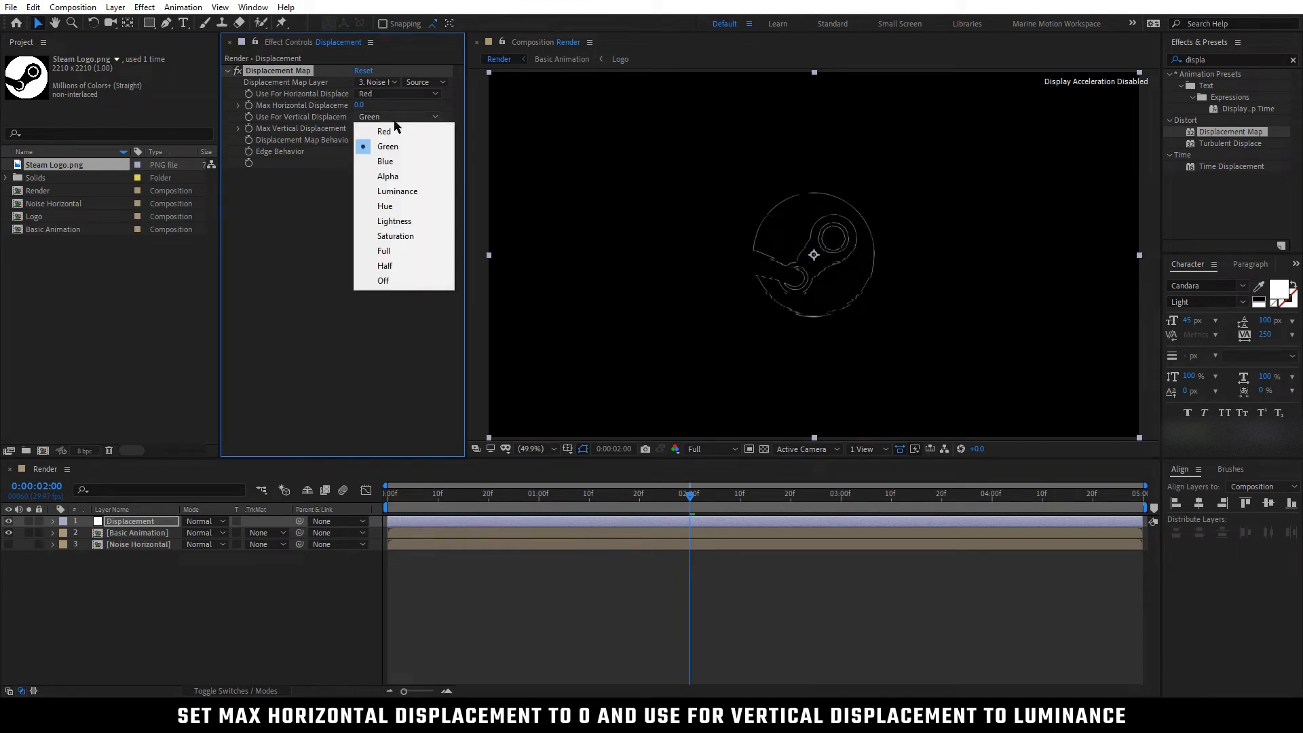
left_click(409, 193)
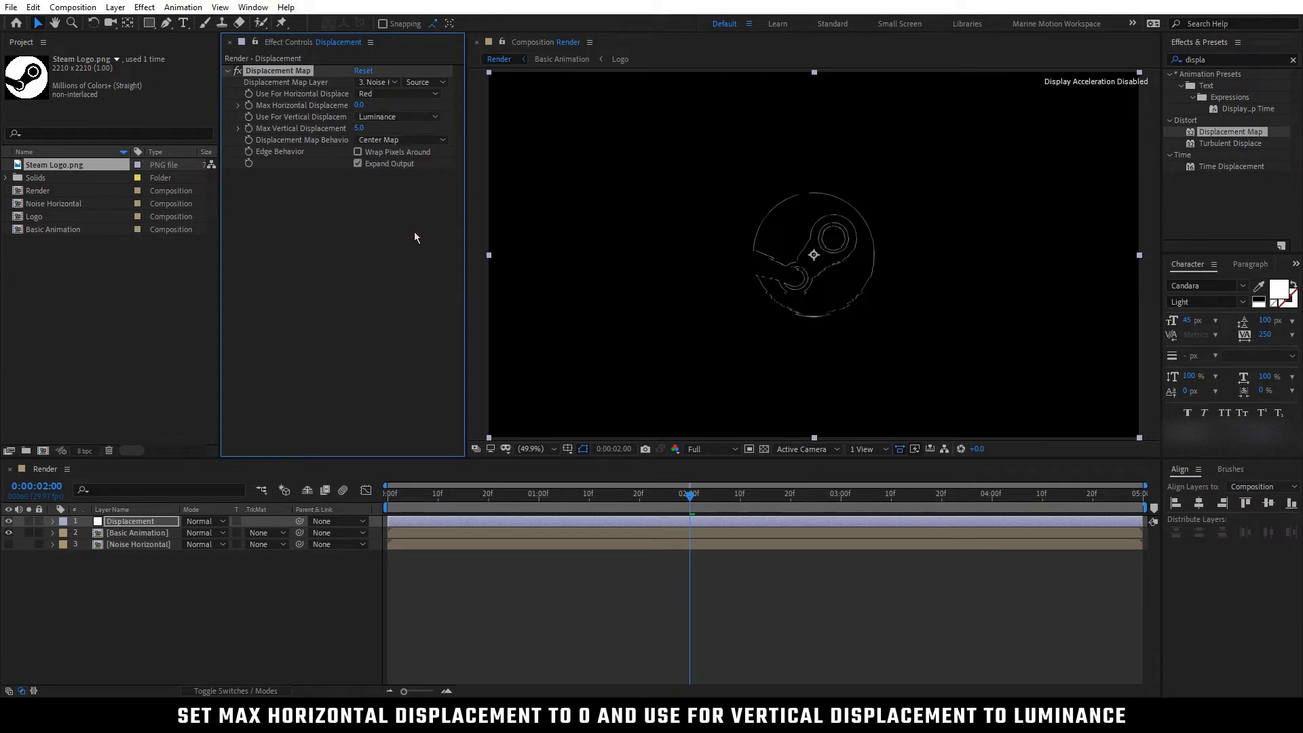
- At 1 second, set the Displacement Map's maximum vertical displacement to 40 and start keyframing it
left_click(539, 498)
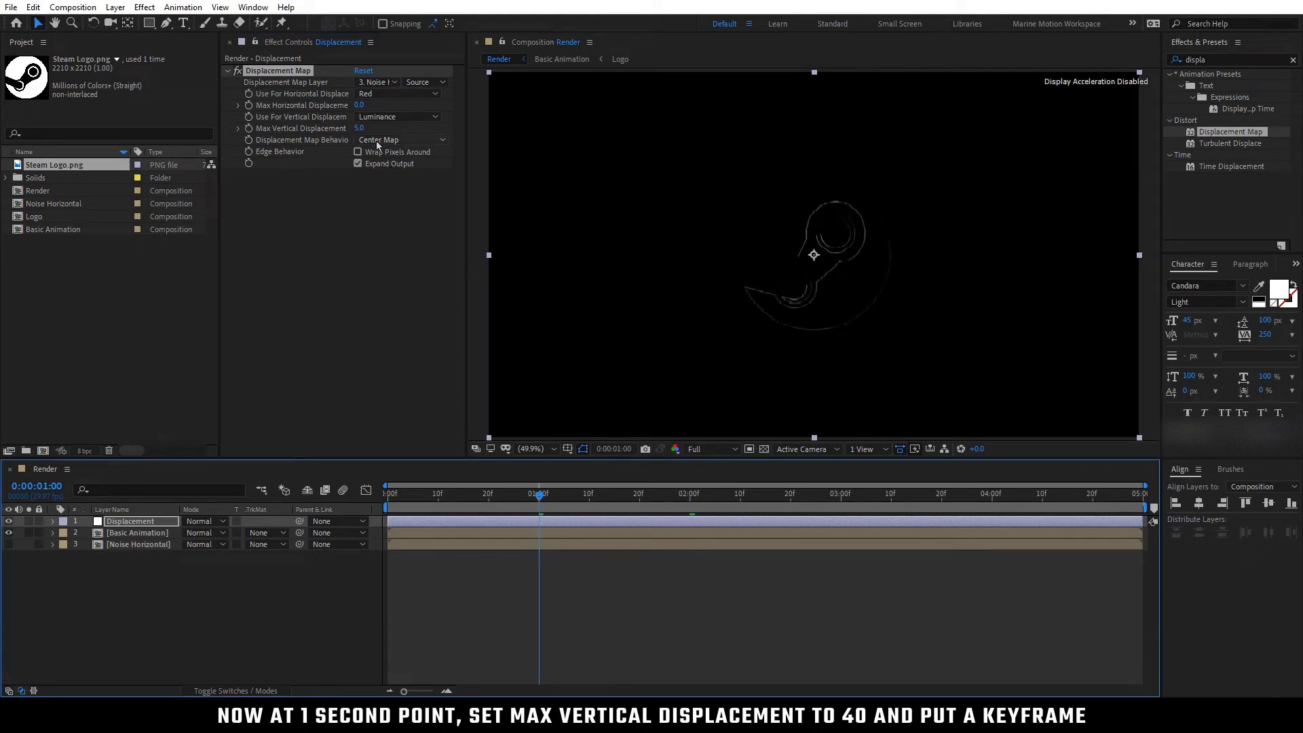
left_click(359, 129)
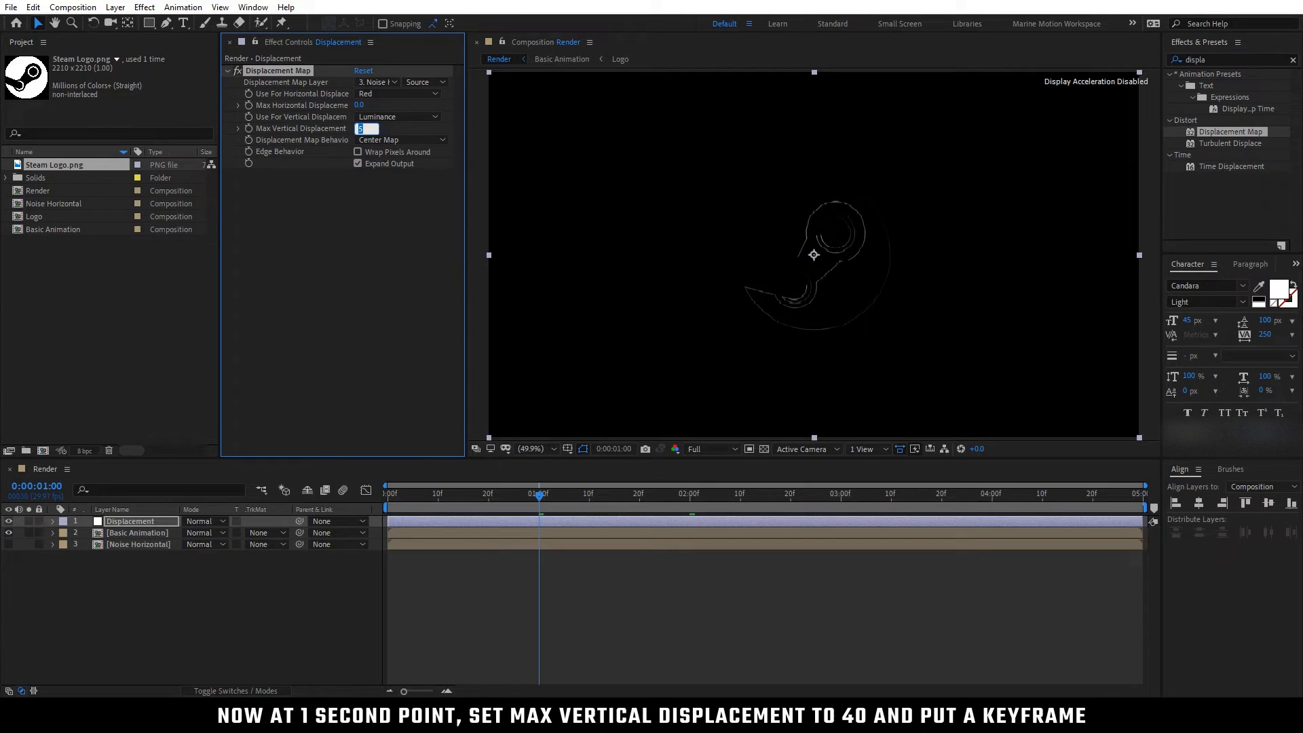
key("Return")
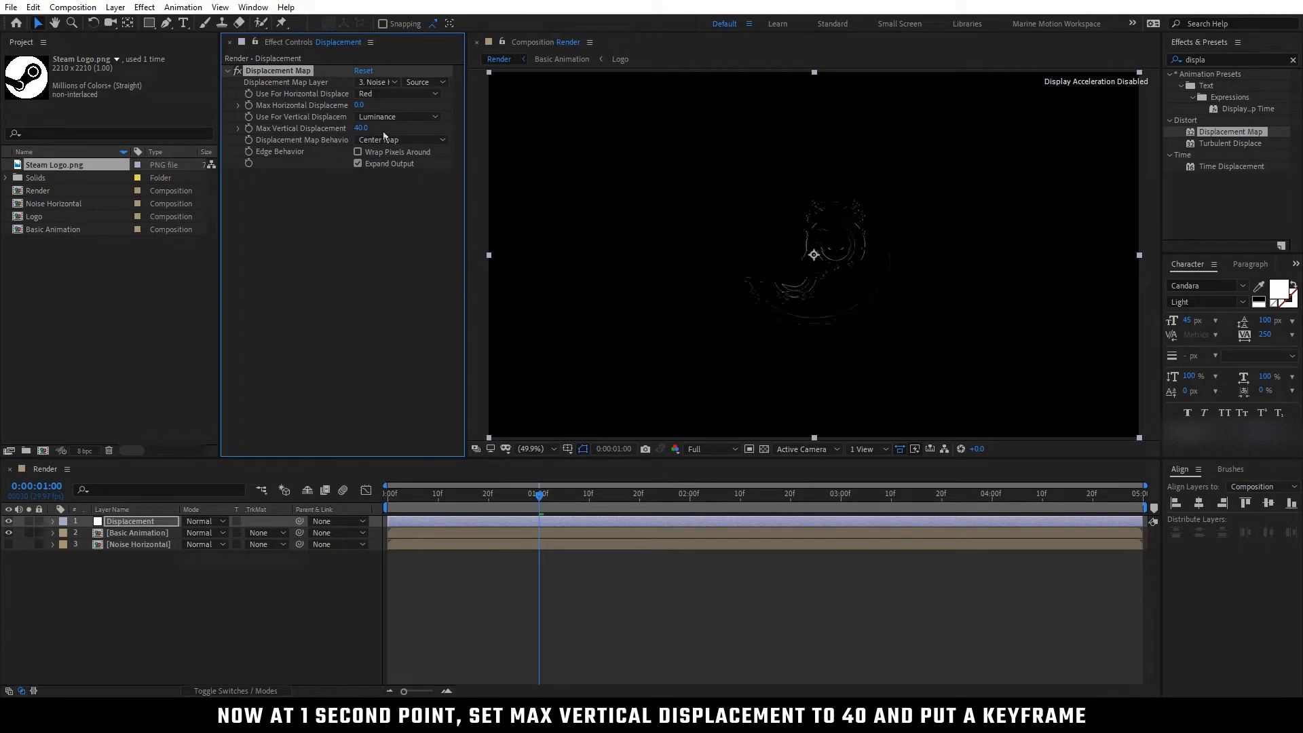
left_click(248, 129)
- At 3 seconds, keyframe the maximum vertical displacement at 0
left_click(840, 496)
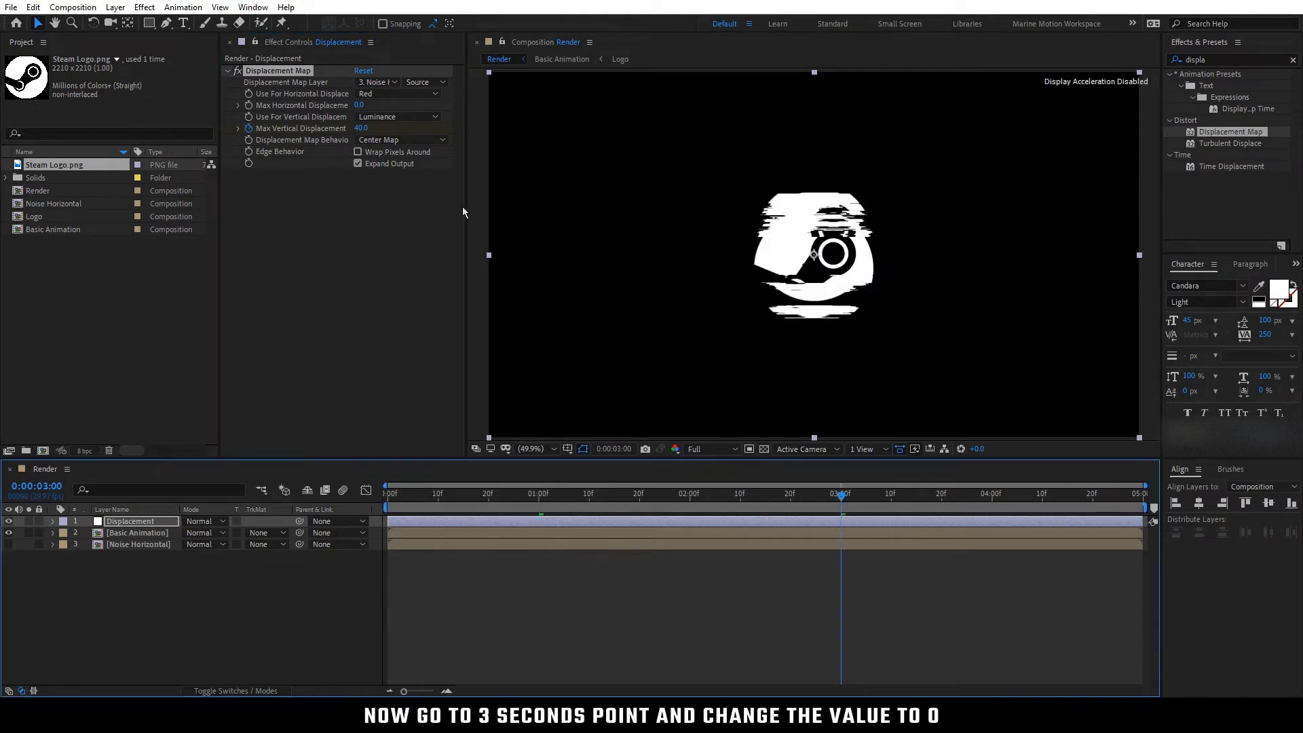
left_click(361, 129)
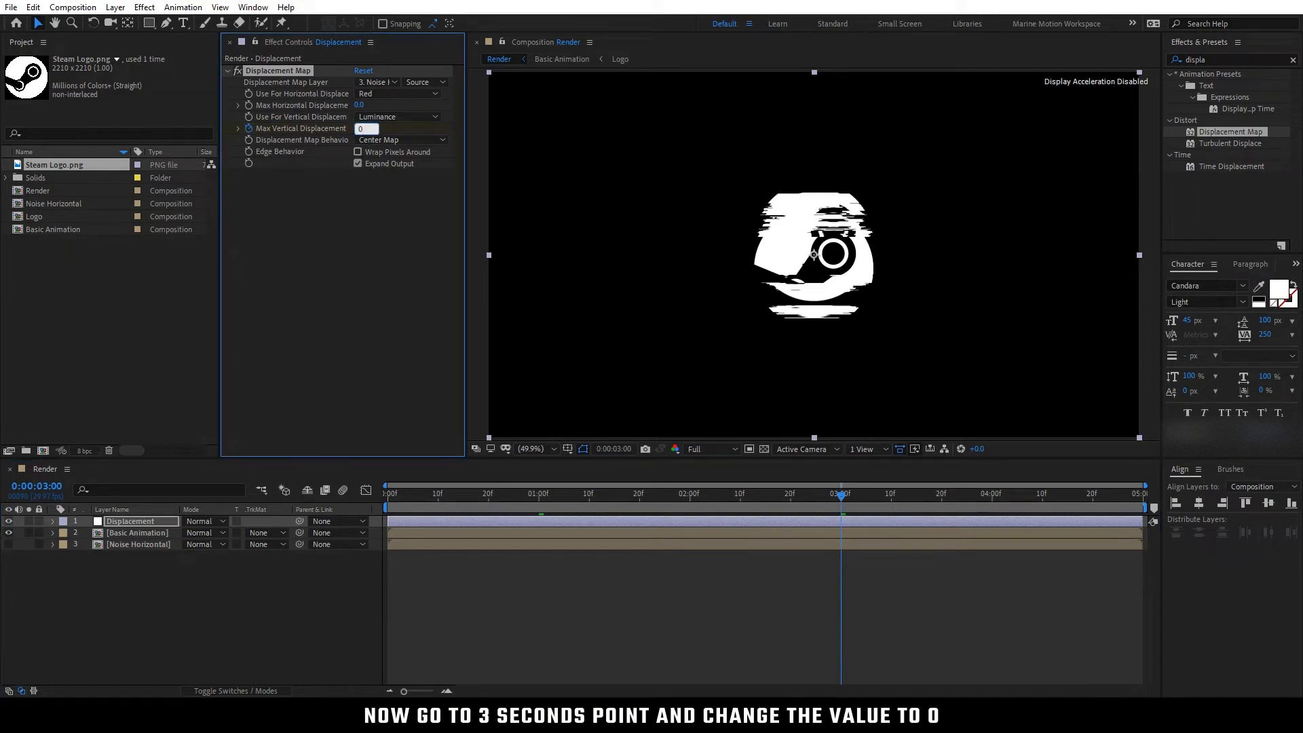
key("Return")
left_click(390, 201)
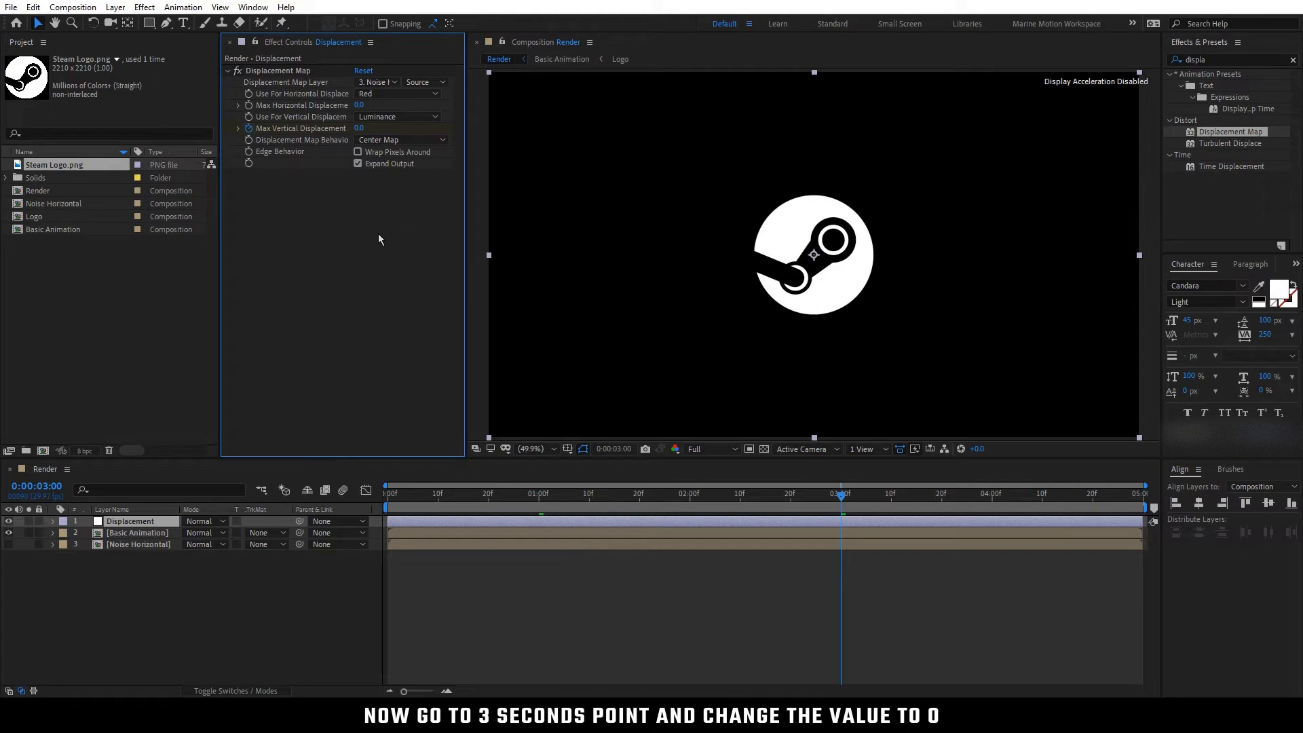
- Pre-compose the Displacement, Basic Animation and Noise Horizontal layers together into a new composition named Basic Glitch
left_click(134, 556)
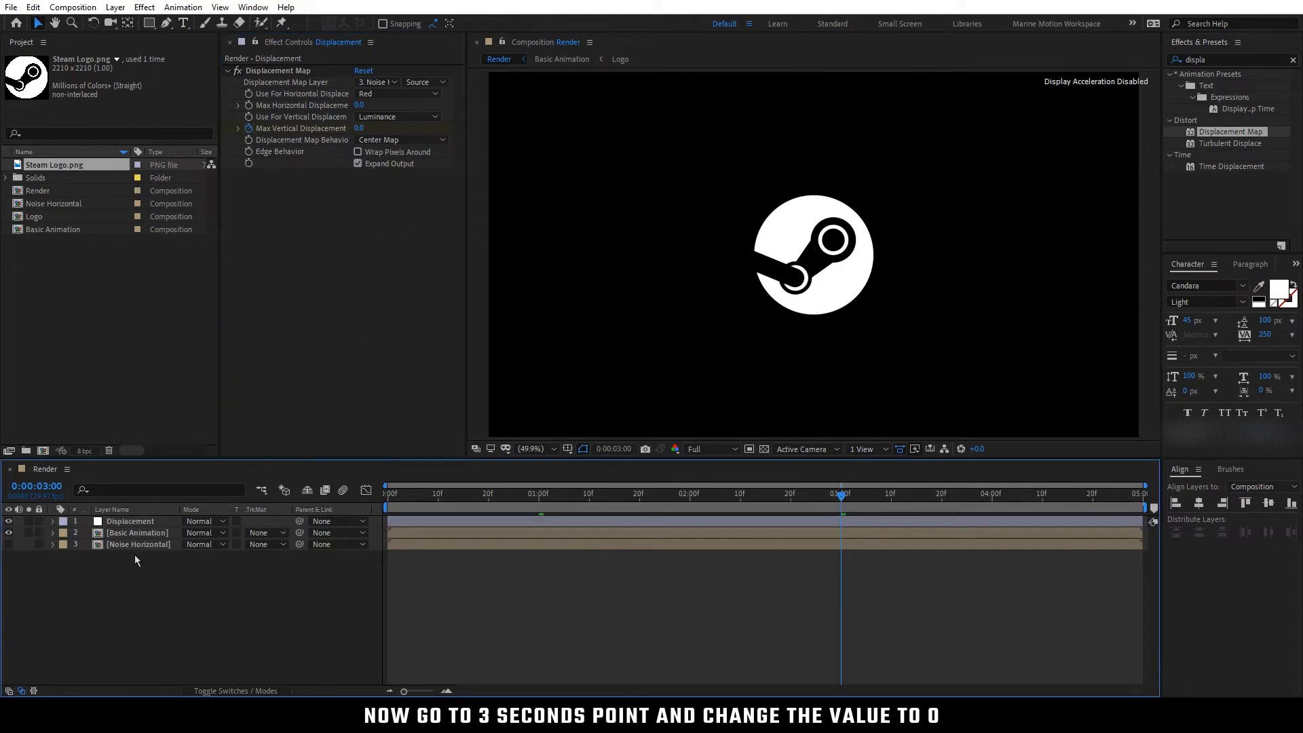
left_click_drag(139, 565, 150, 527)
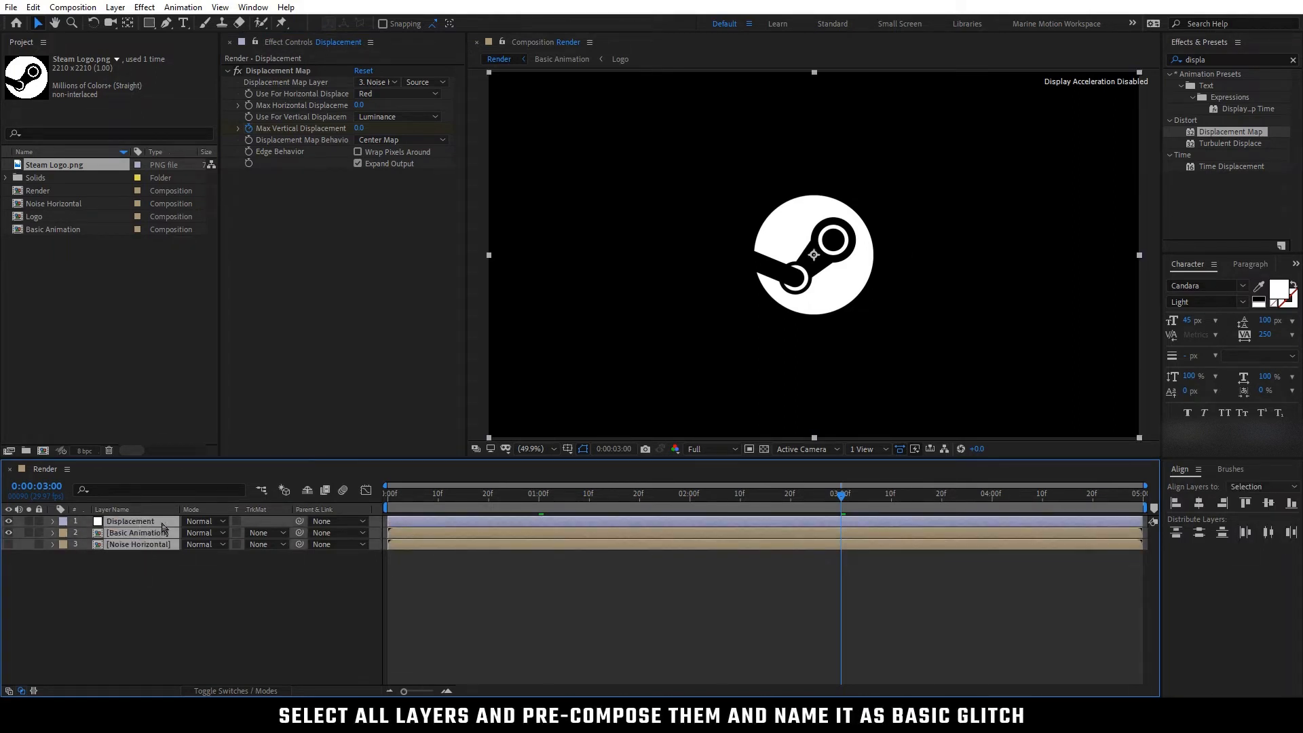
right_click(164, 527)
left_click(211, 449)
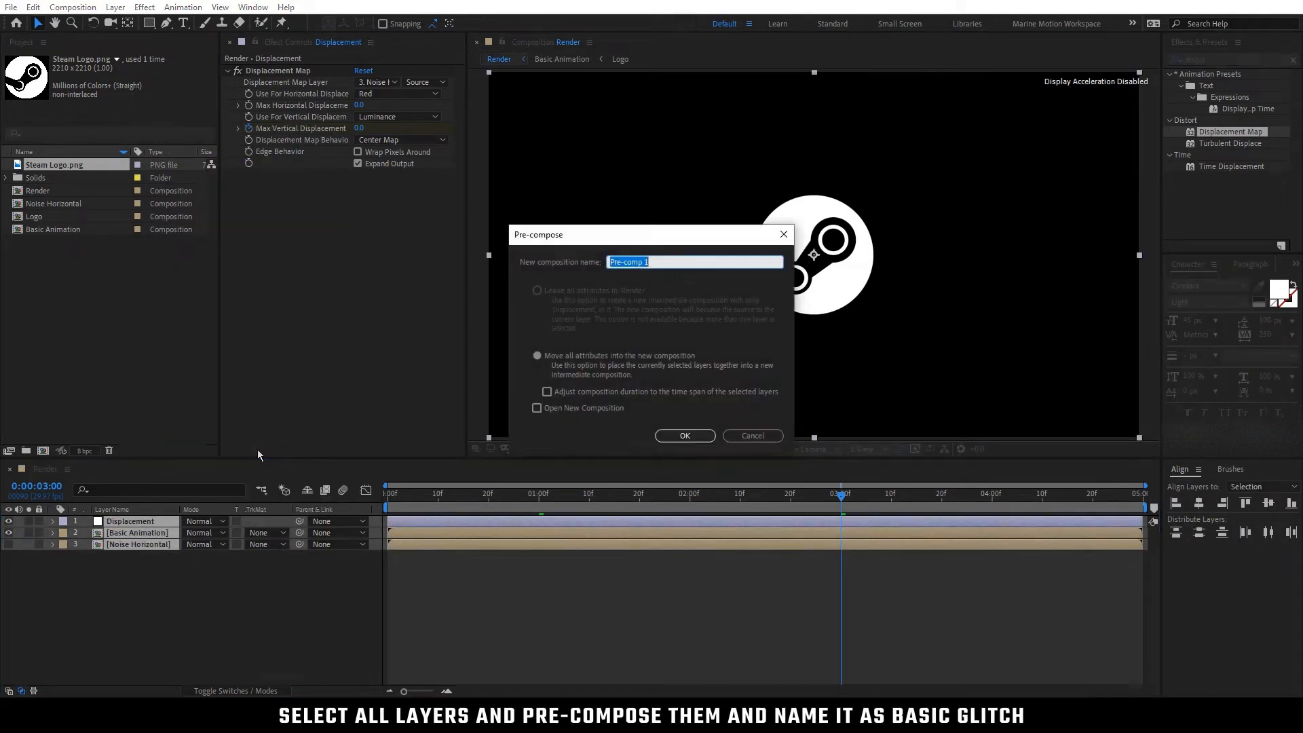
type("Basic Glitch")
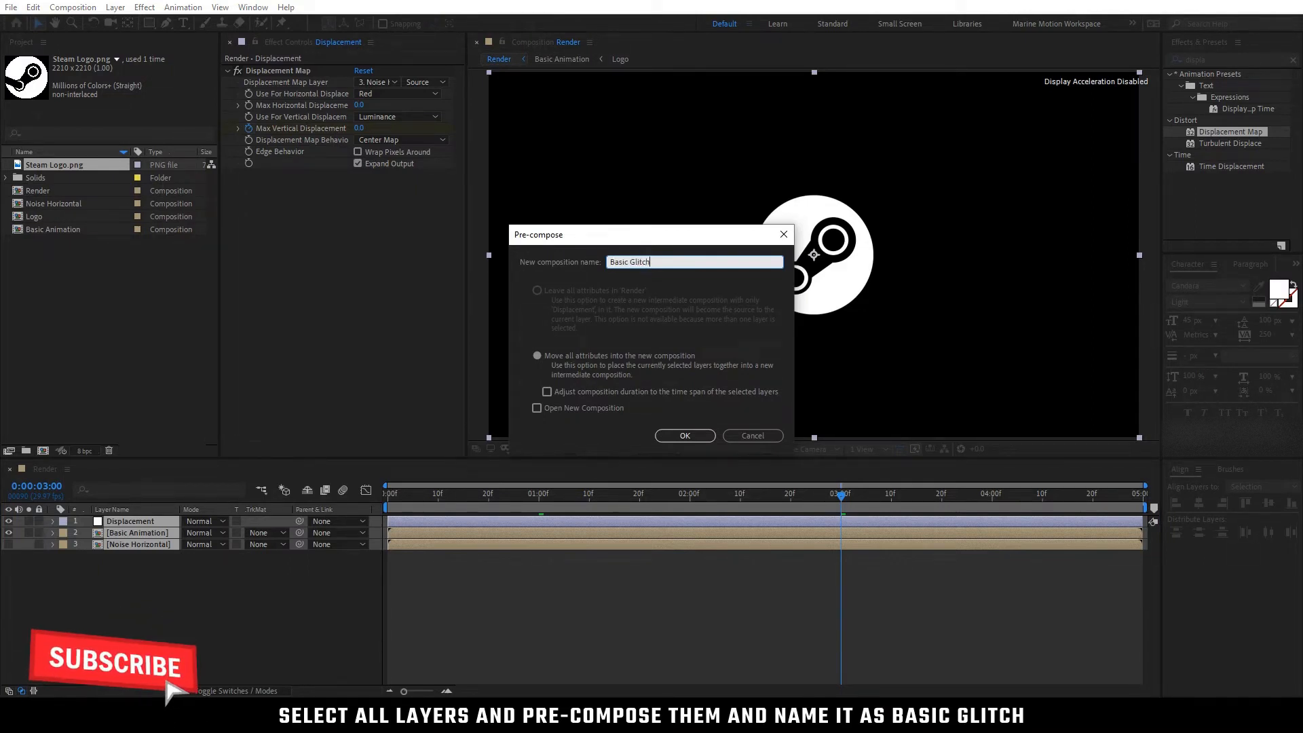
left_click(674, 439)
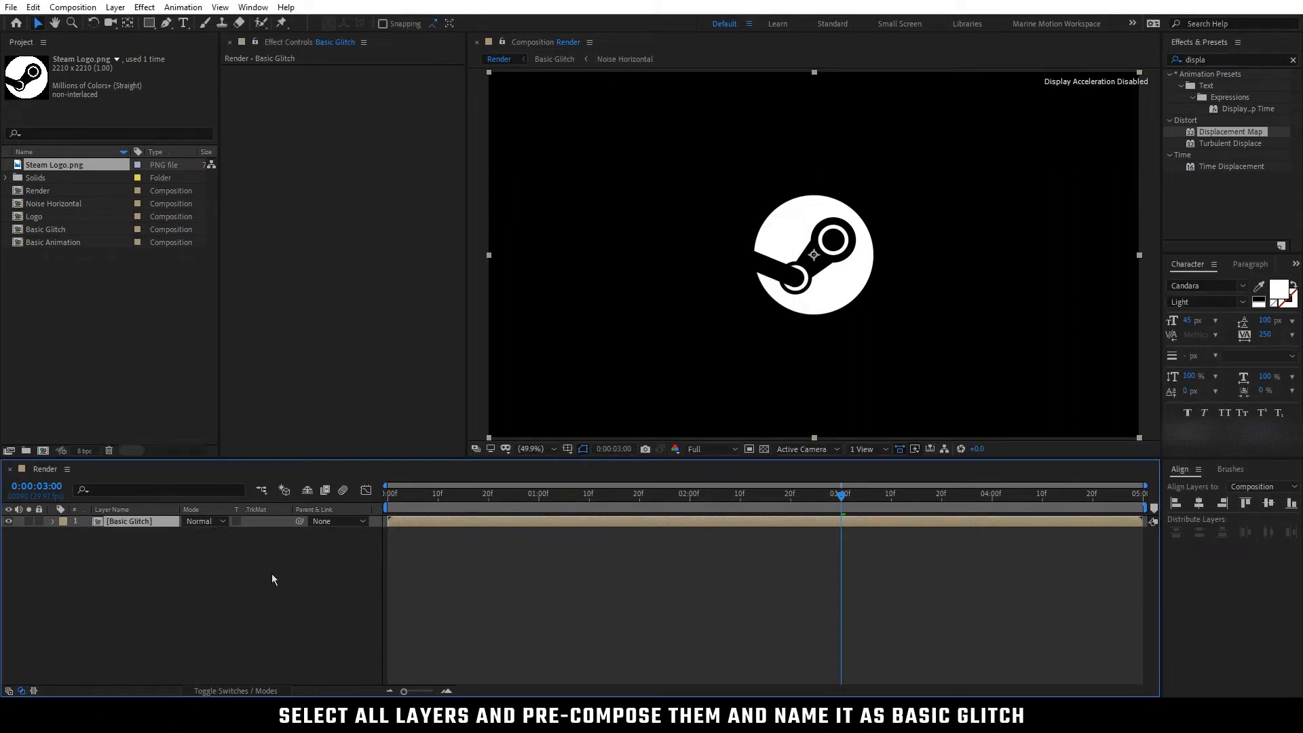
- Copy the Noise layer from the Noise Horizontal composition nested in Basic Glitch and paste it into the Render composition
left_click(180, 544)
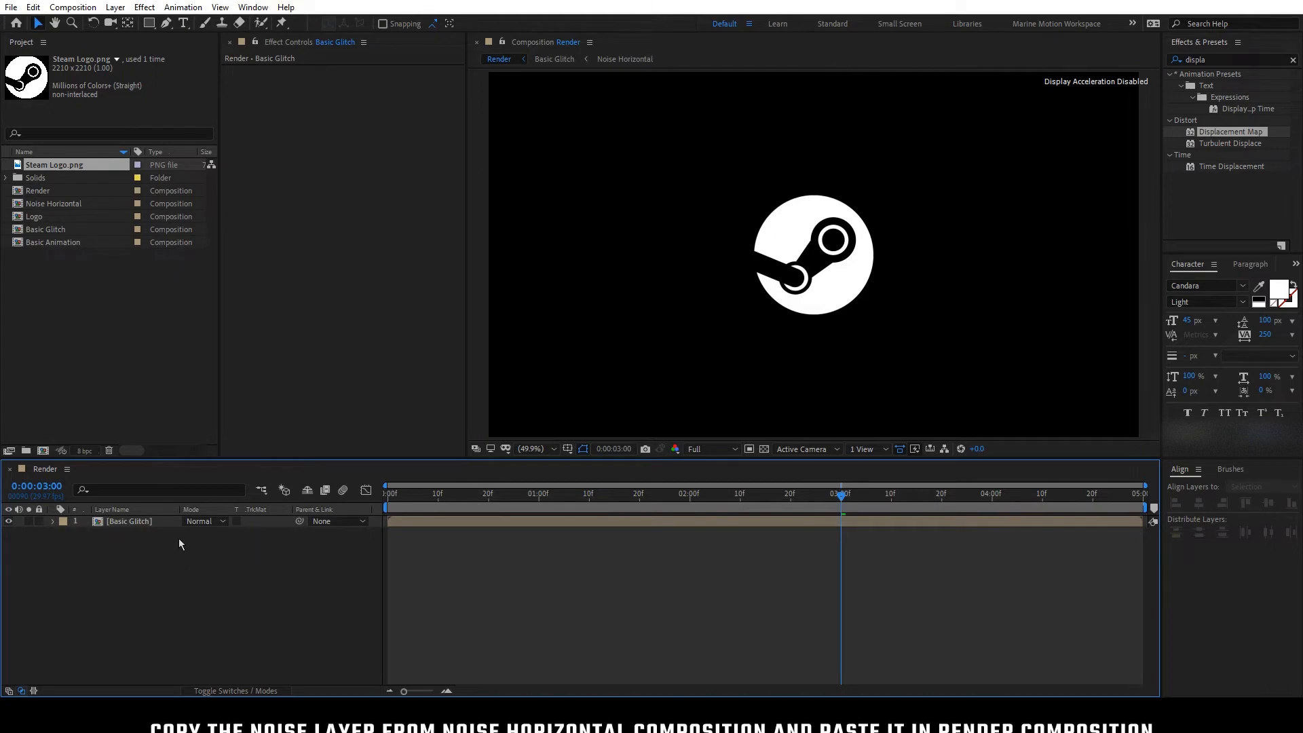
double_click(160, 522)
double_click(161, 543)
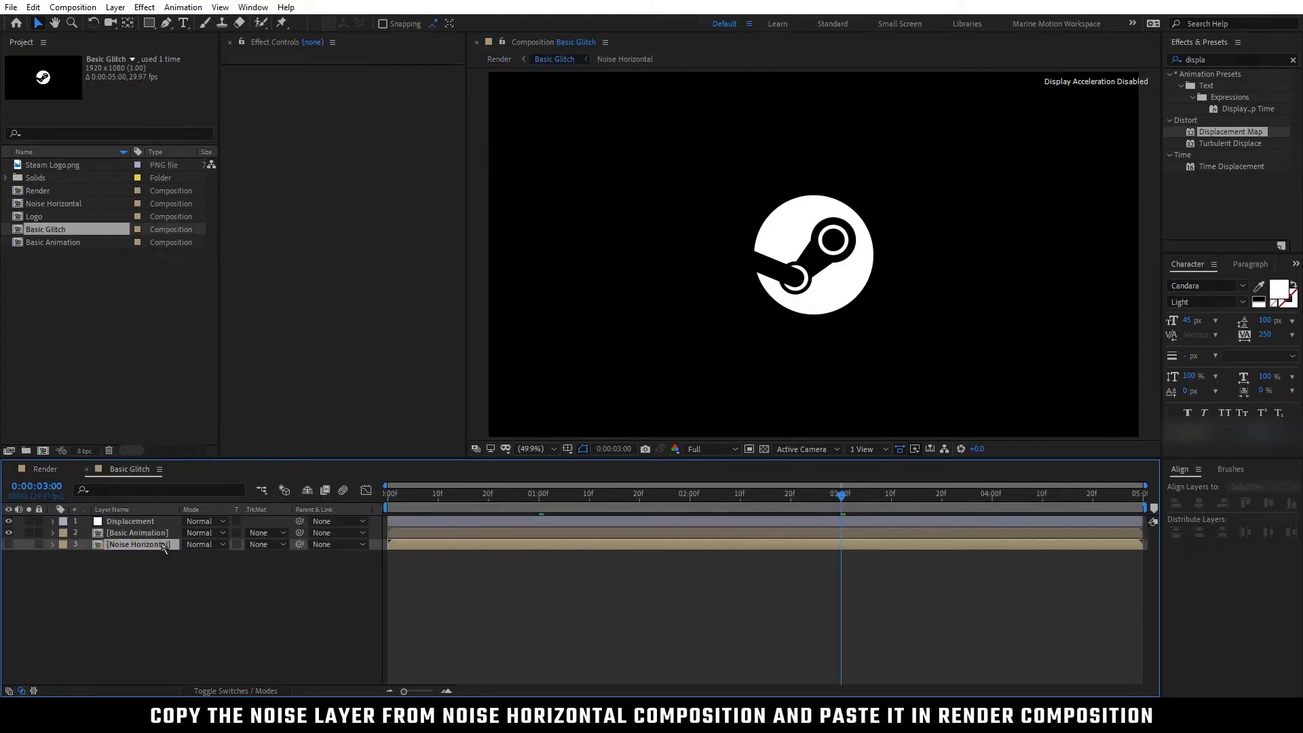
left_click(153, 523)
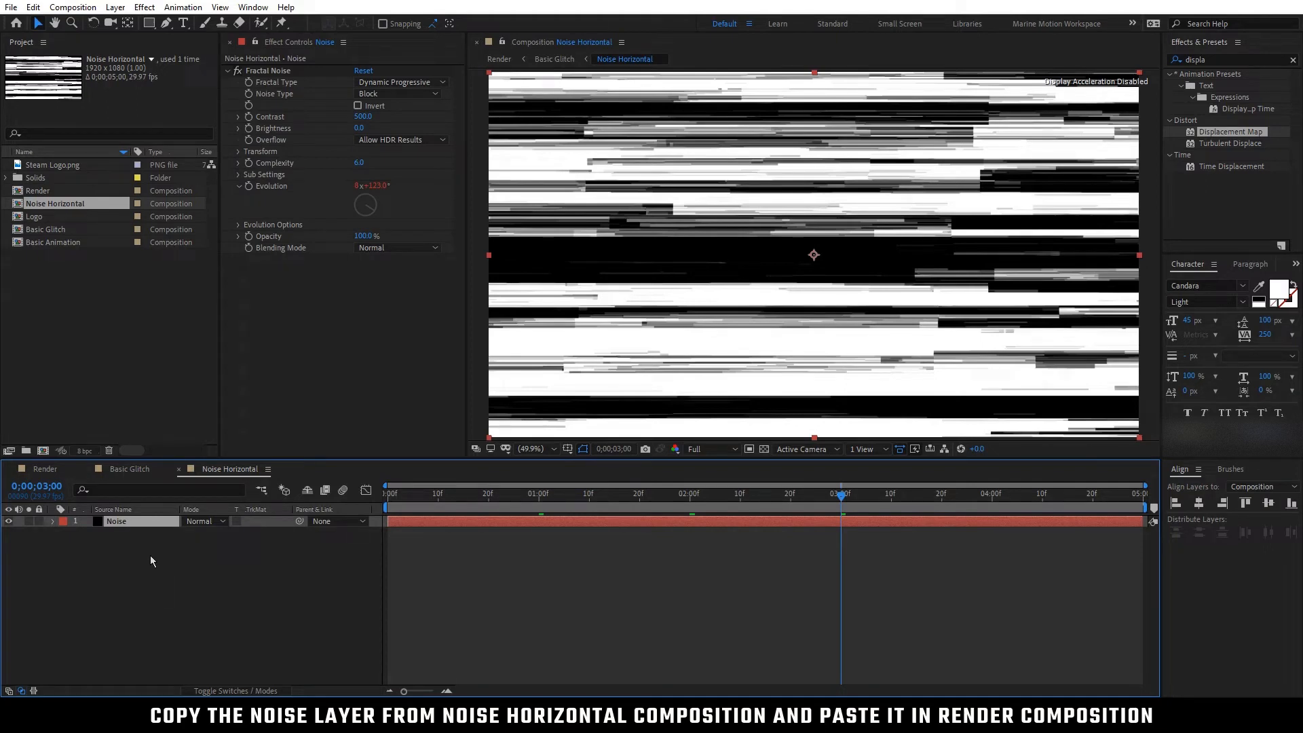
left_click(55, 470)
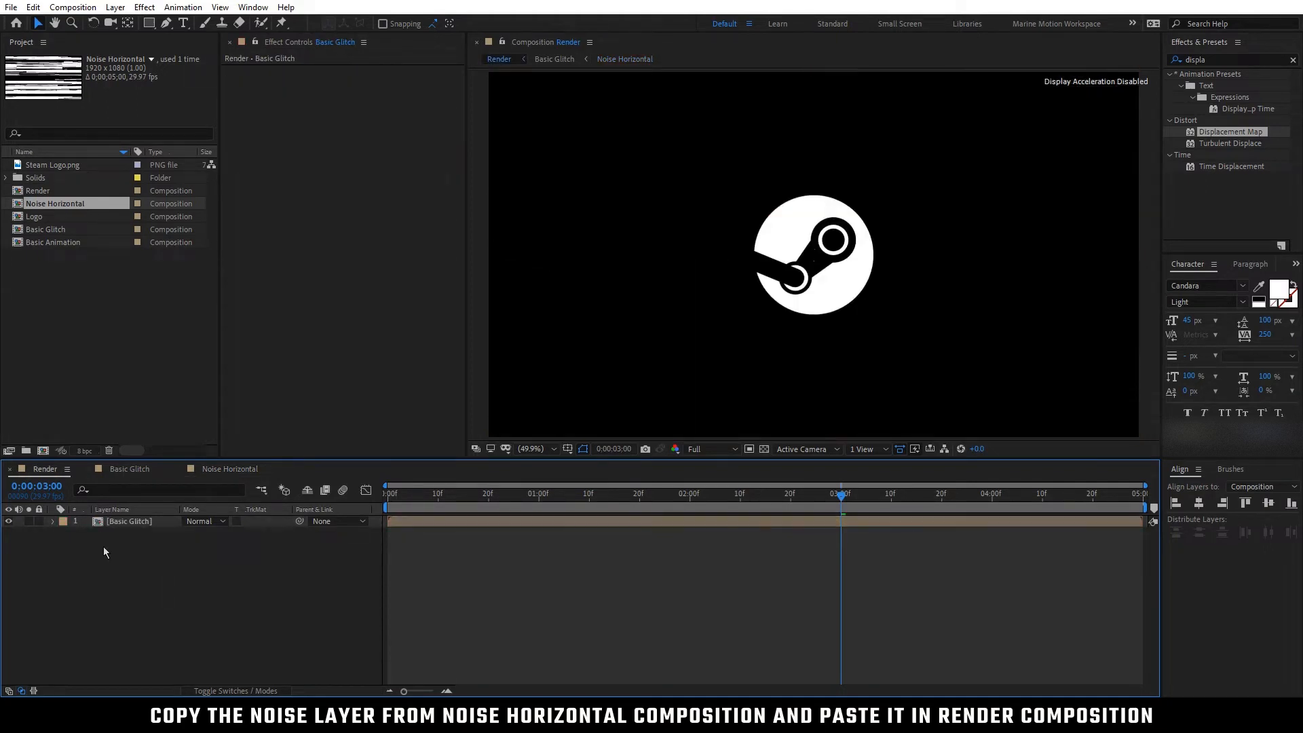
key("ctrl+v")
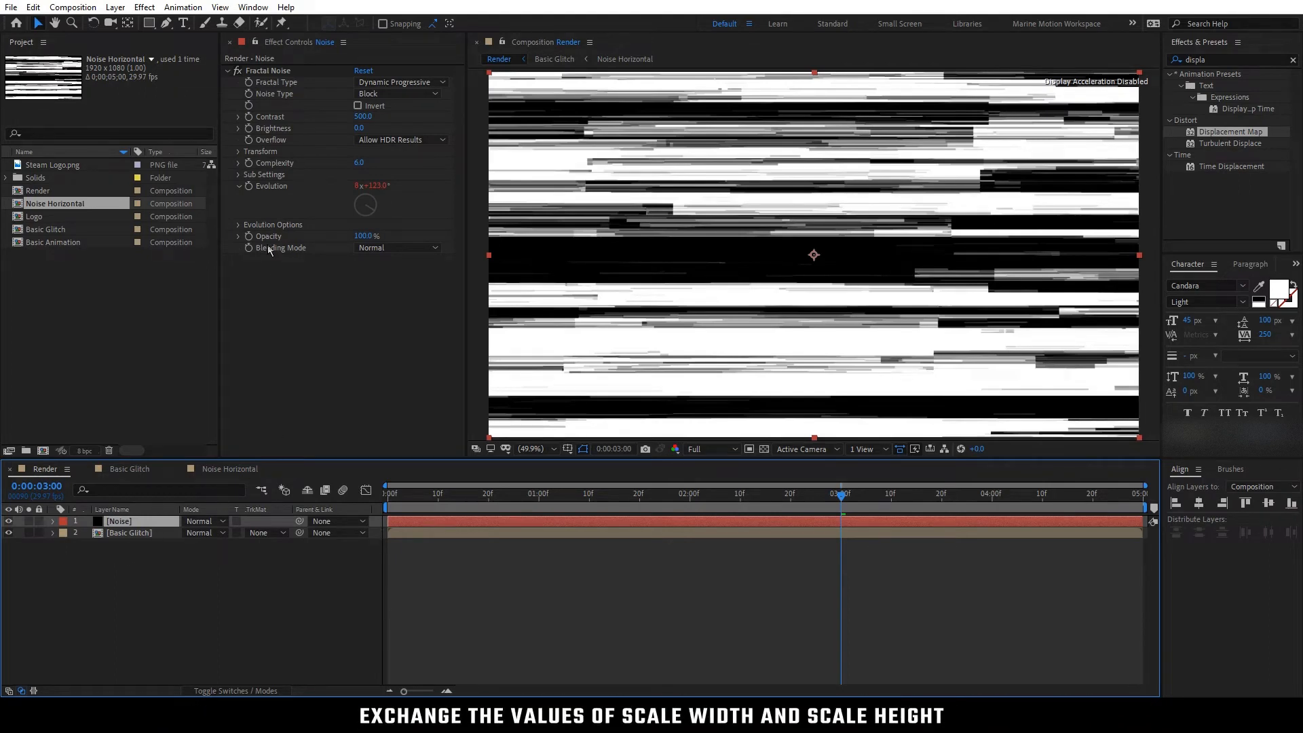
- In the pasted Noise layer's Fractal Noise transform, set Scale Width to 100 and Scale Height to 7000
left_click(237, 151)
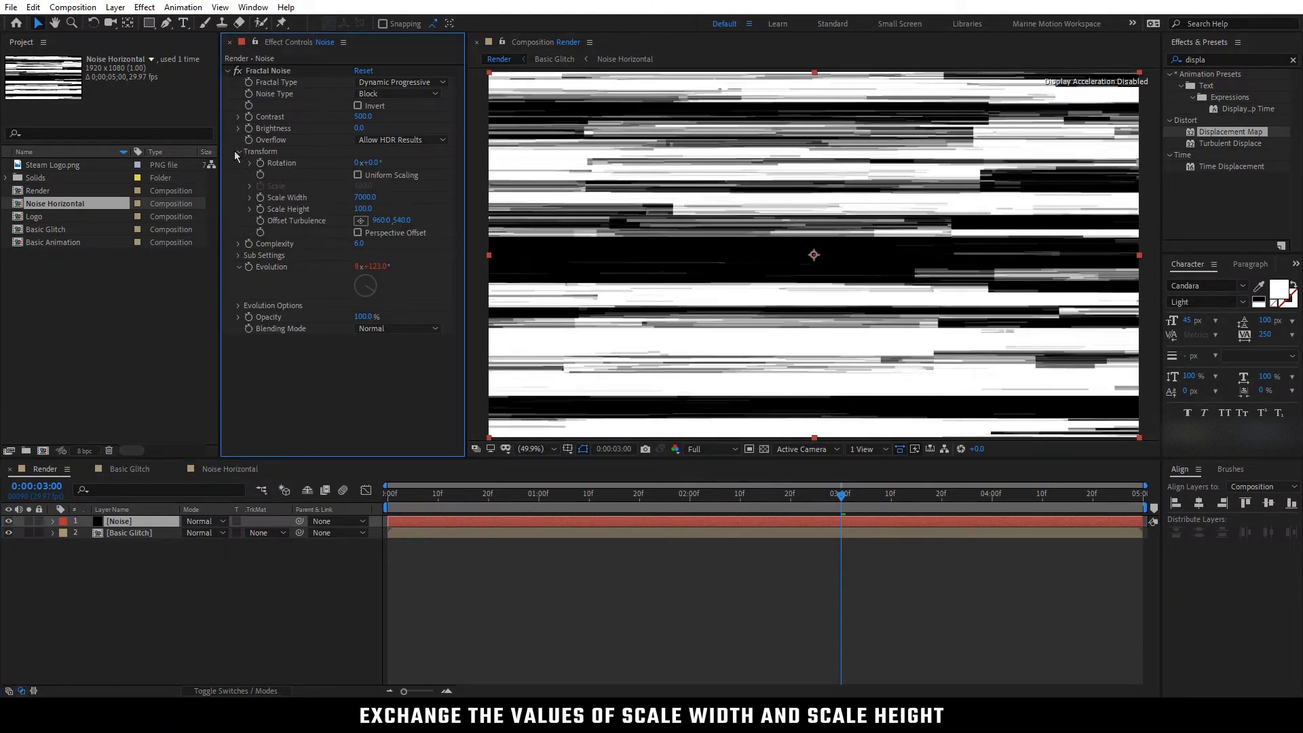
left_click(377, 198)
left_click(374, 197)
type("100")
key("Return")
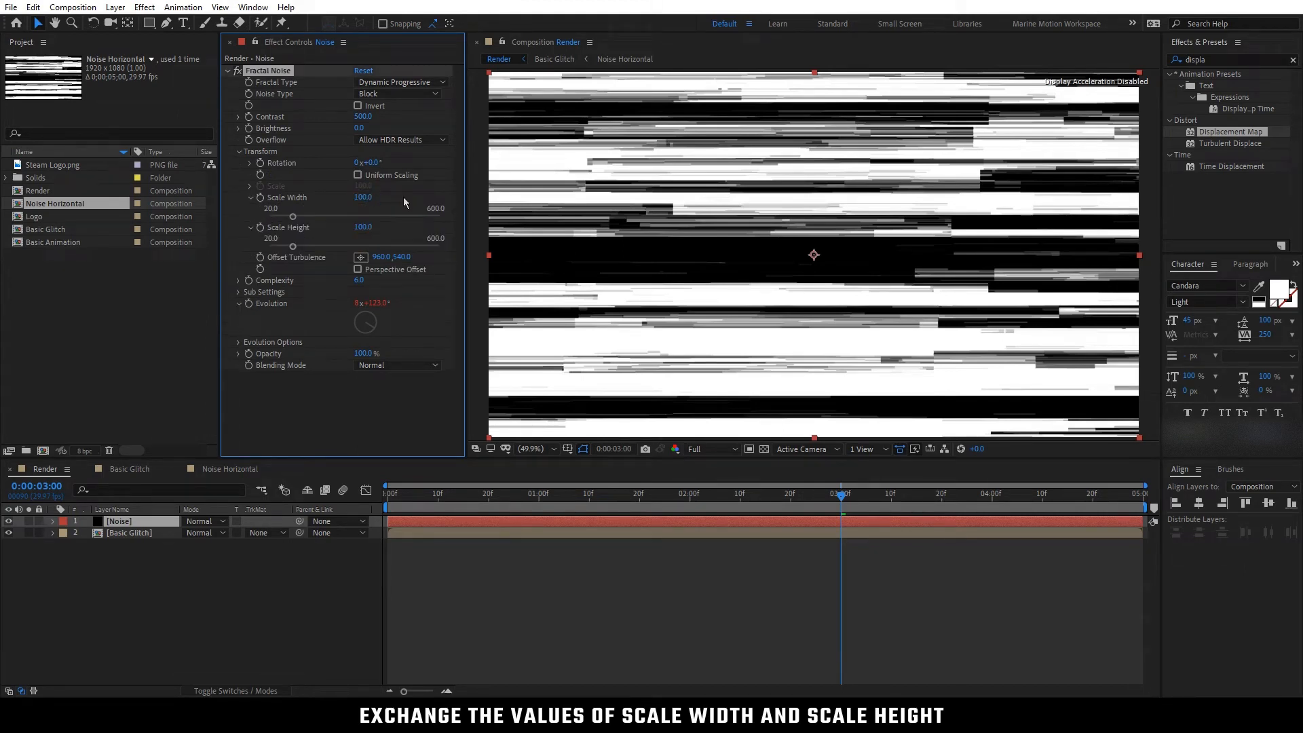
type("7000")
key("Return")
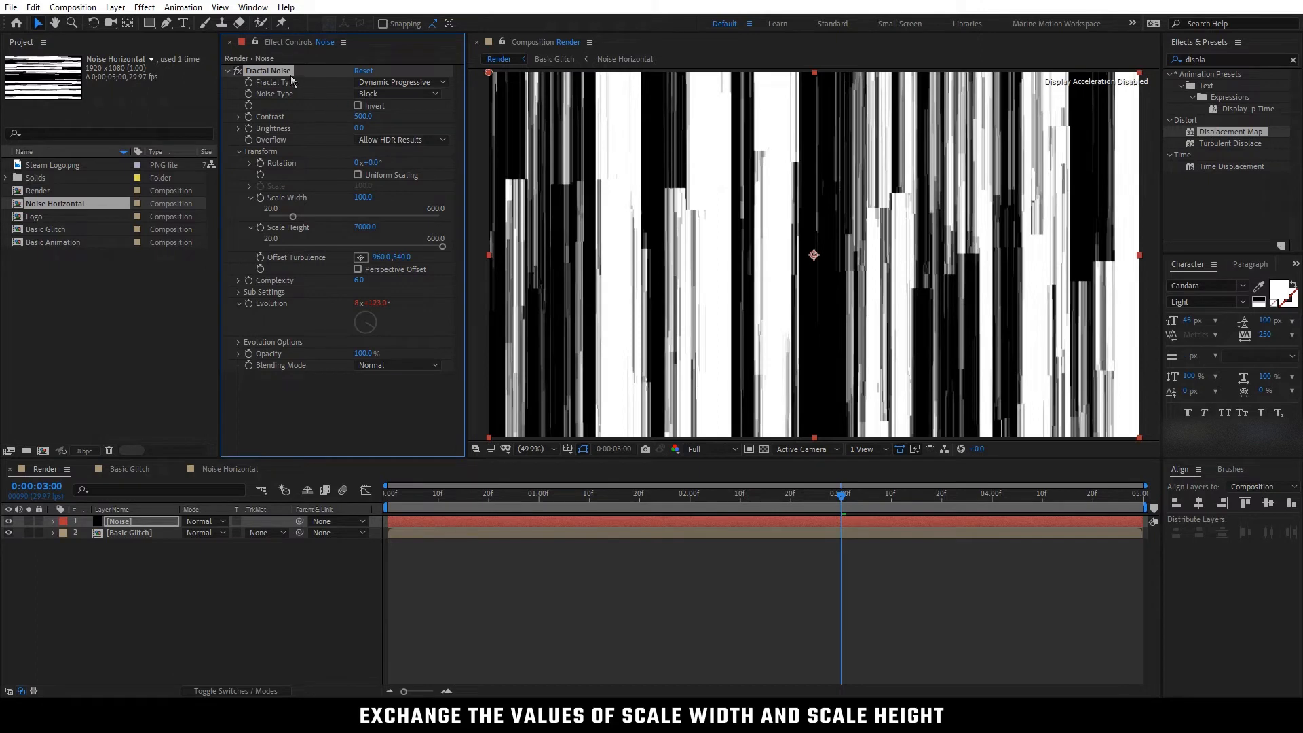
- Pre-compose the pasted Noise layer with all attributes into a new composition named Noise Vertical
left_click(136, 524)
right_click(138, 524)
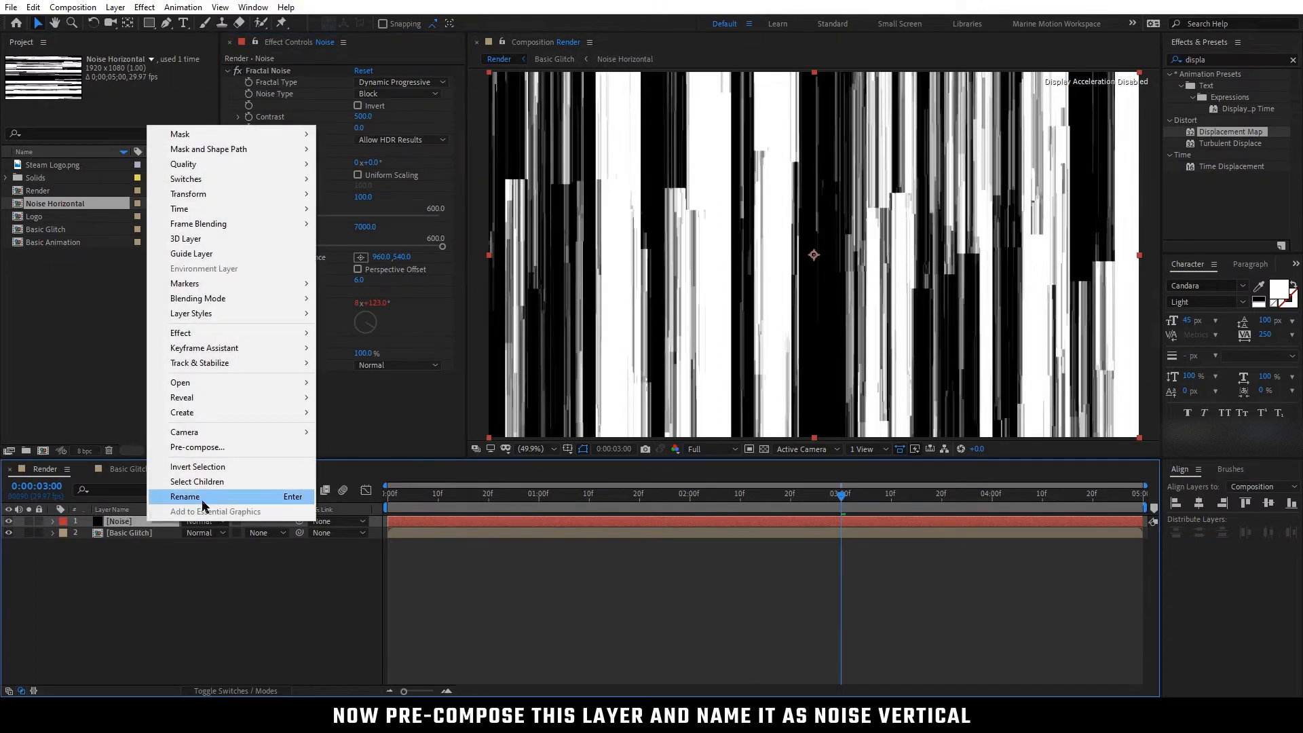
left_click(222, 451)
type("Nois")
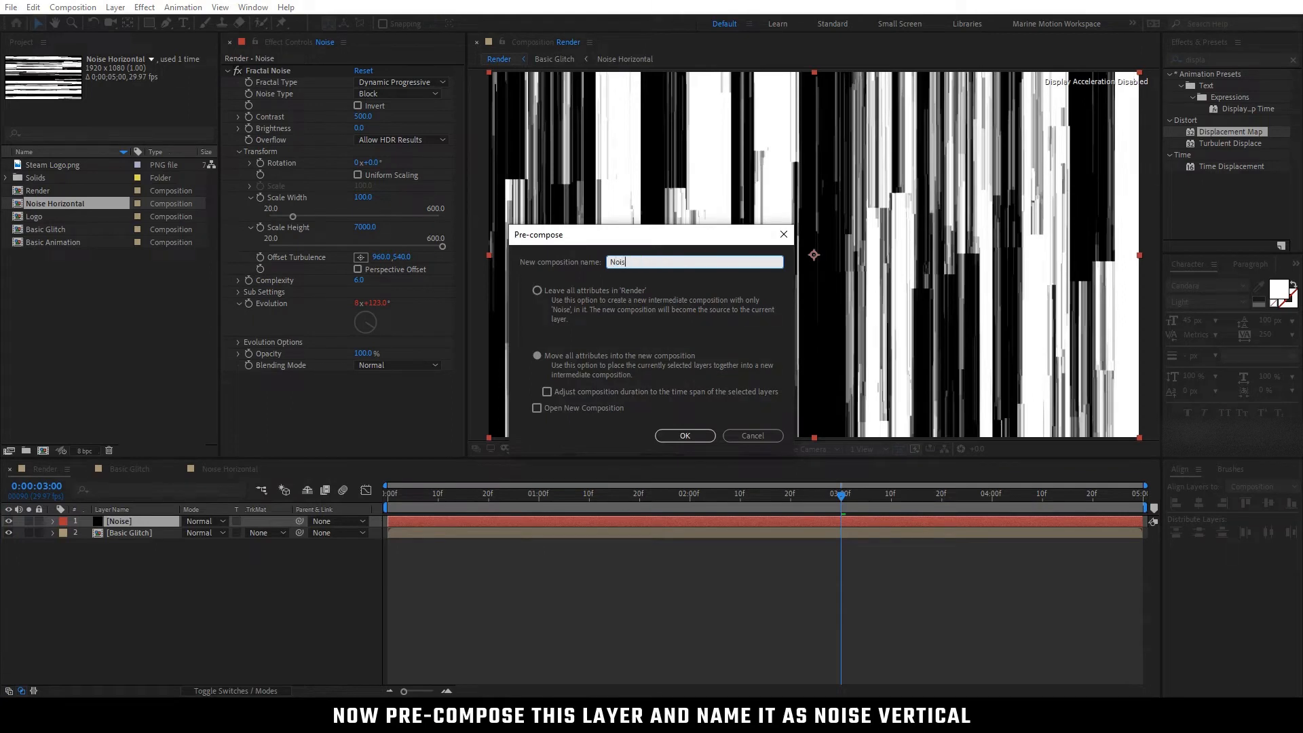
type("e Vertical")
left_click(677, 438)
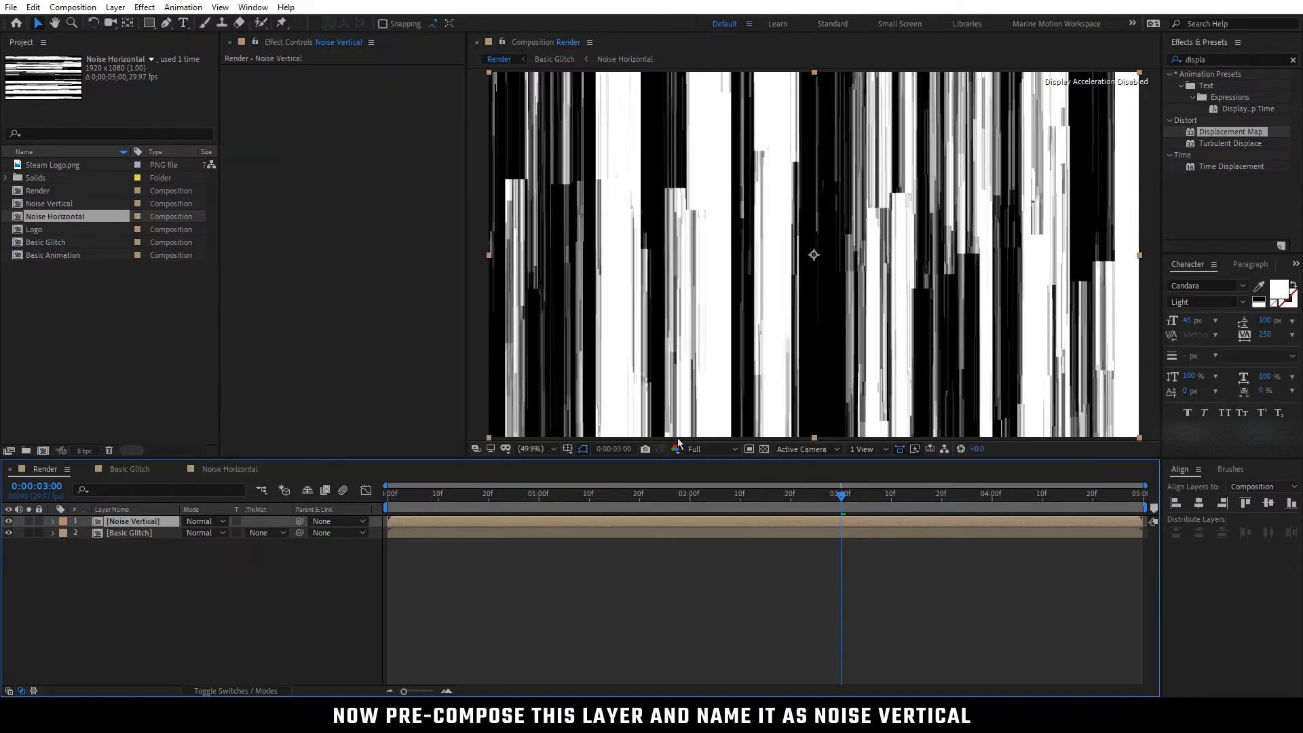
- Move the Noise Vertical layer below Basic Glitch and hide it
left_click_drag(149, 524, 132, 541)
left_click(9, 533)
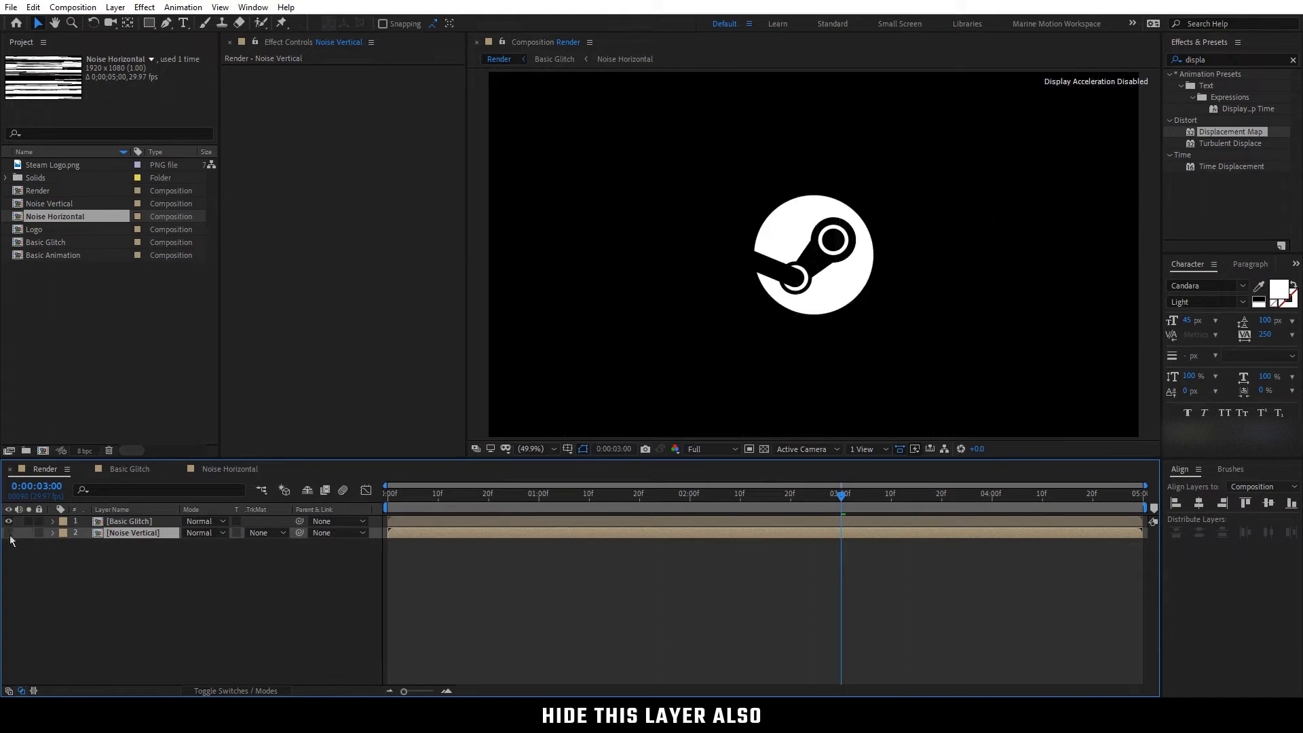
left_click(118, 555)
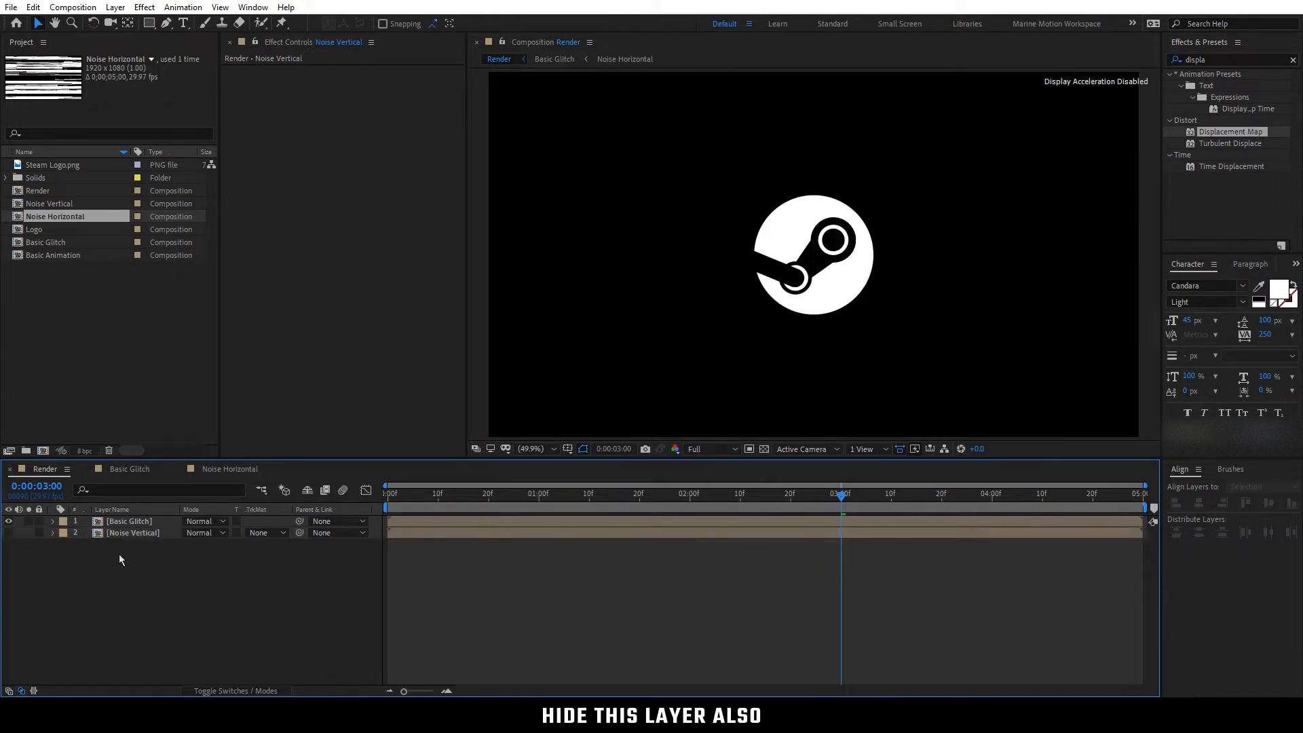
- Copy the Displacement adjustment layer from the Basic Glitch composition and paste it above Basic Glitch in the Render composition
left_click(127, 474)
left_click(132, 521)
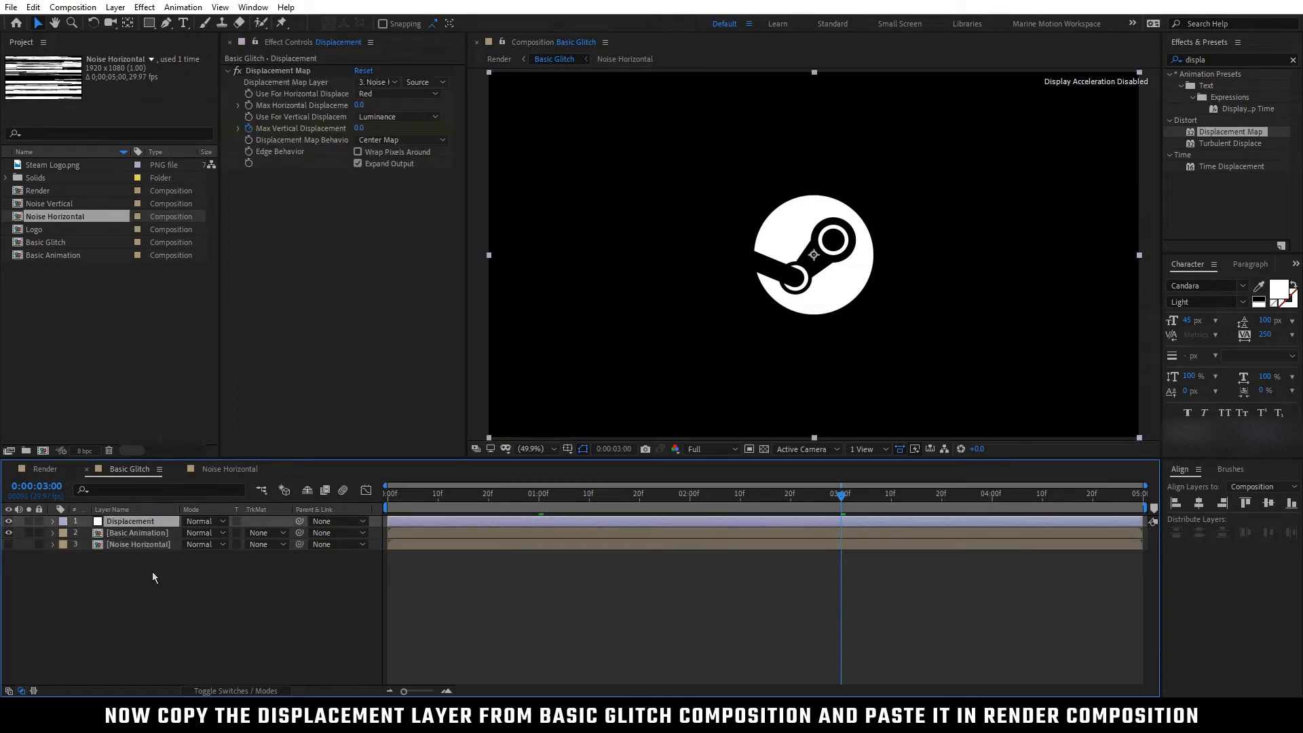
left_click(44, 469)
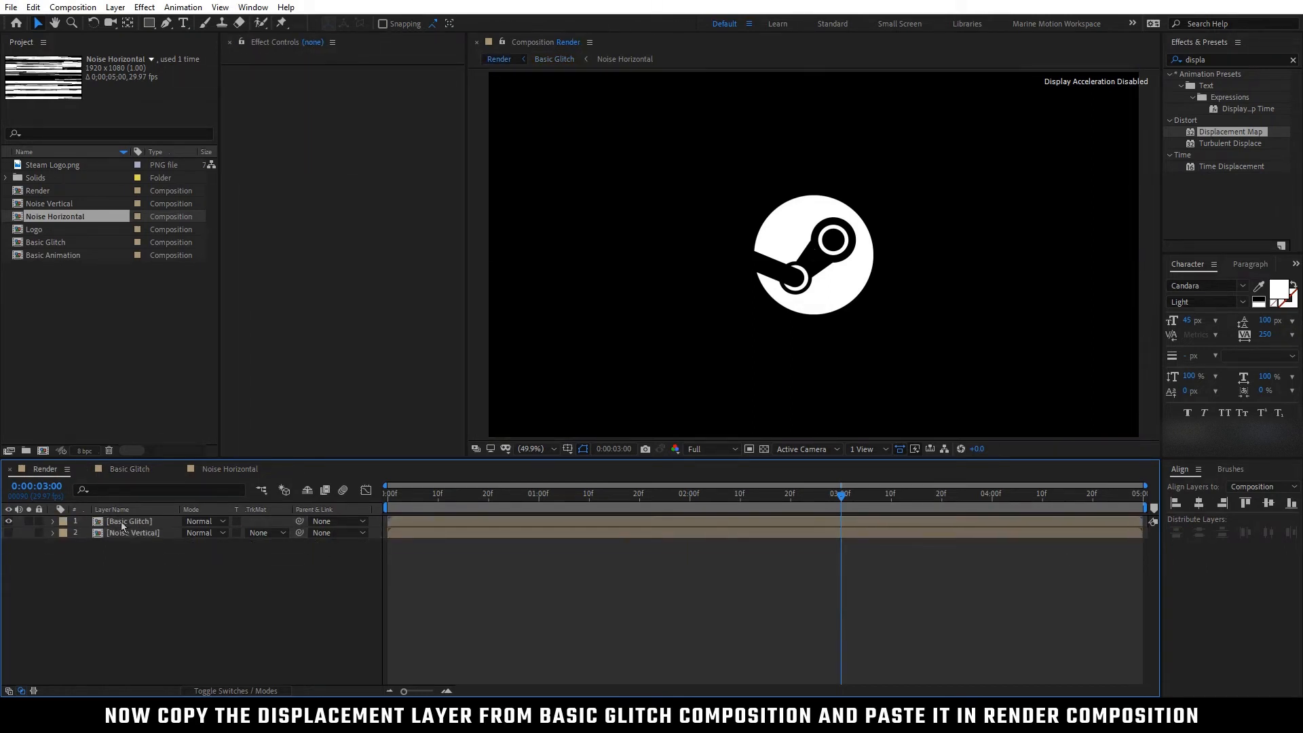
key("ctrl+v")
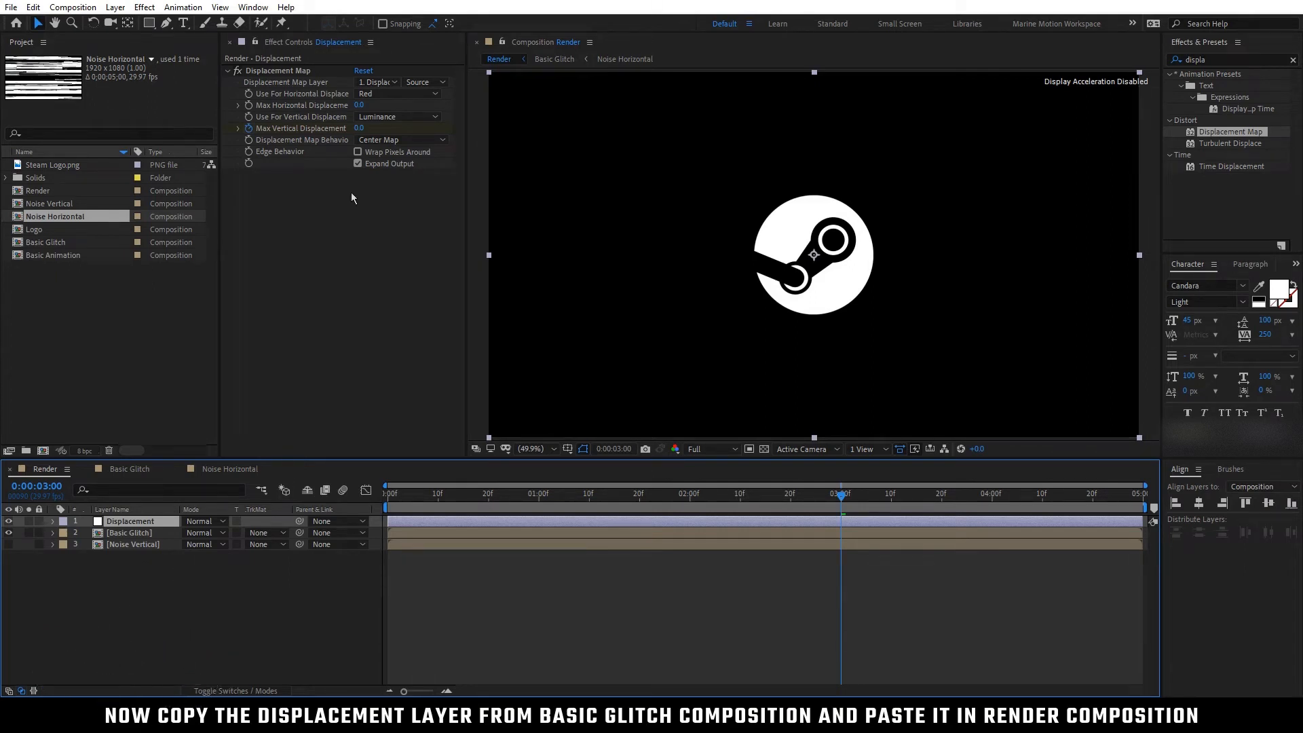
- Set the Displacement layer's map layer to Noise Vertical and its horizontal displacement source to Luminance
left_click(387, 83)
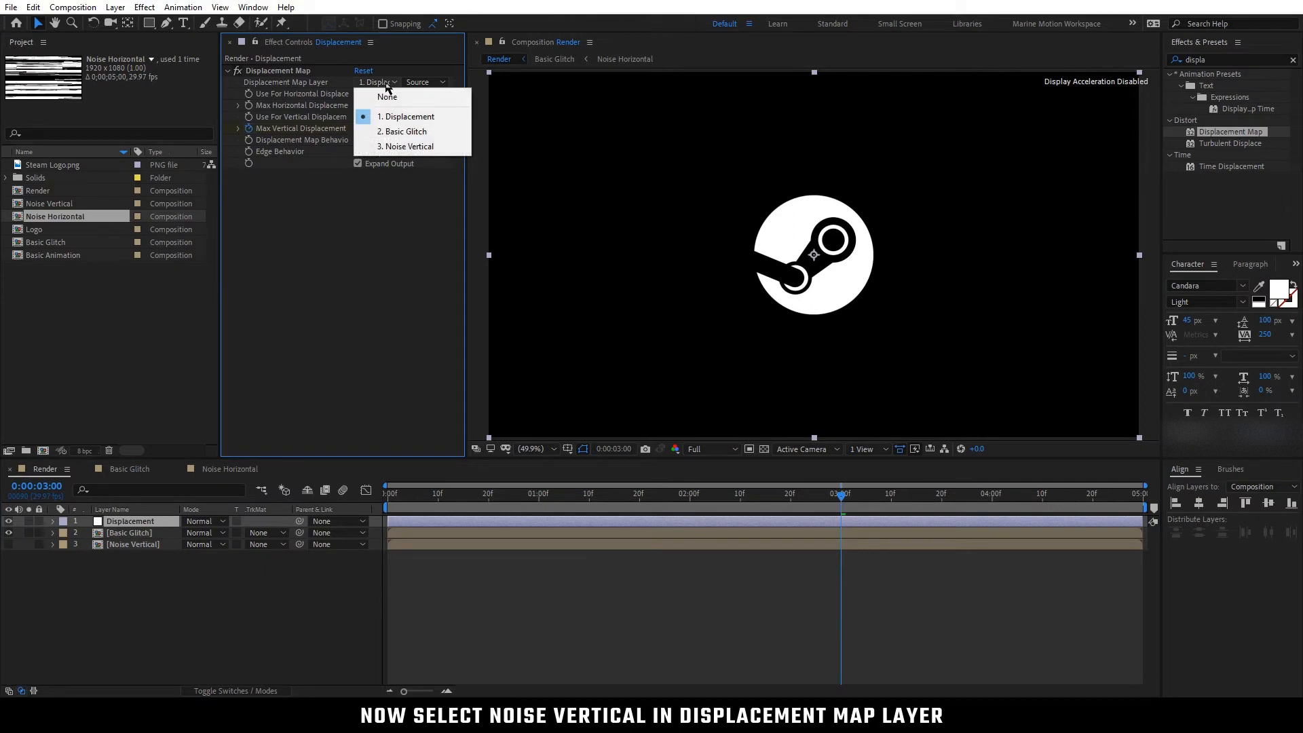
left_click(417, 150)
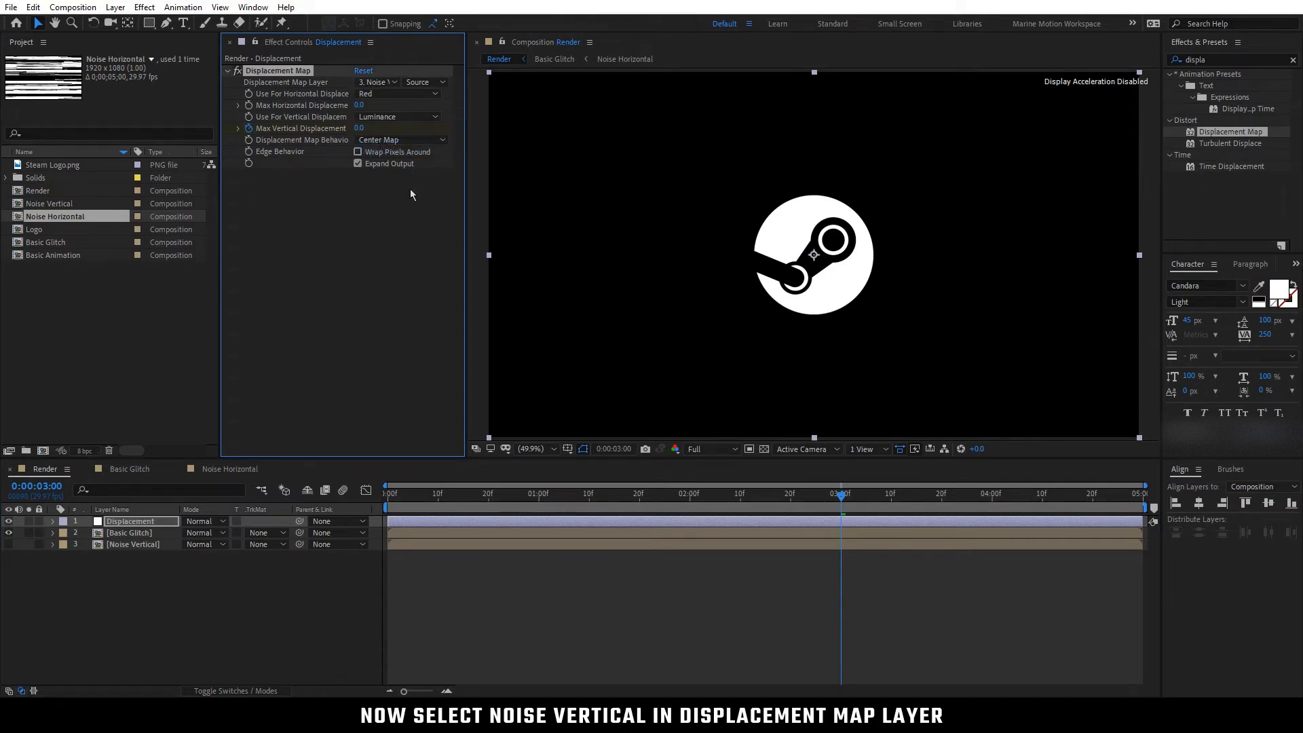
left_click(411, 93)
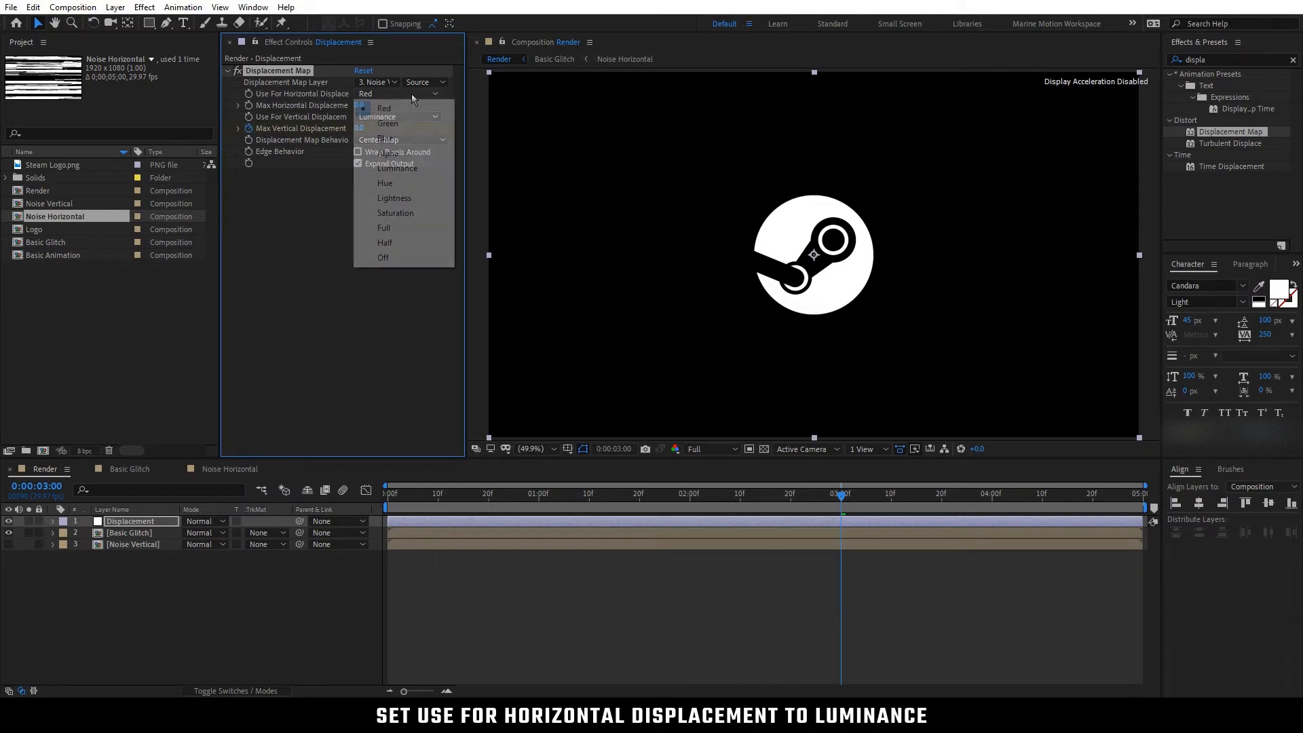
left_click(416, 174)
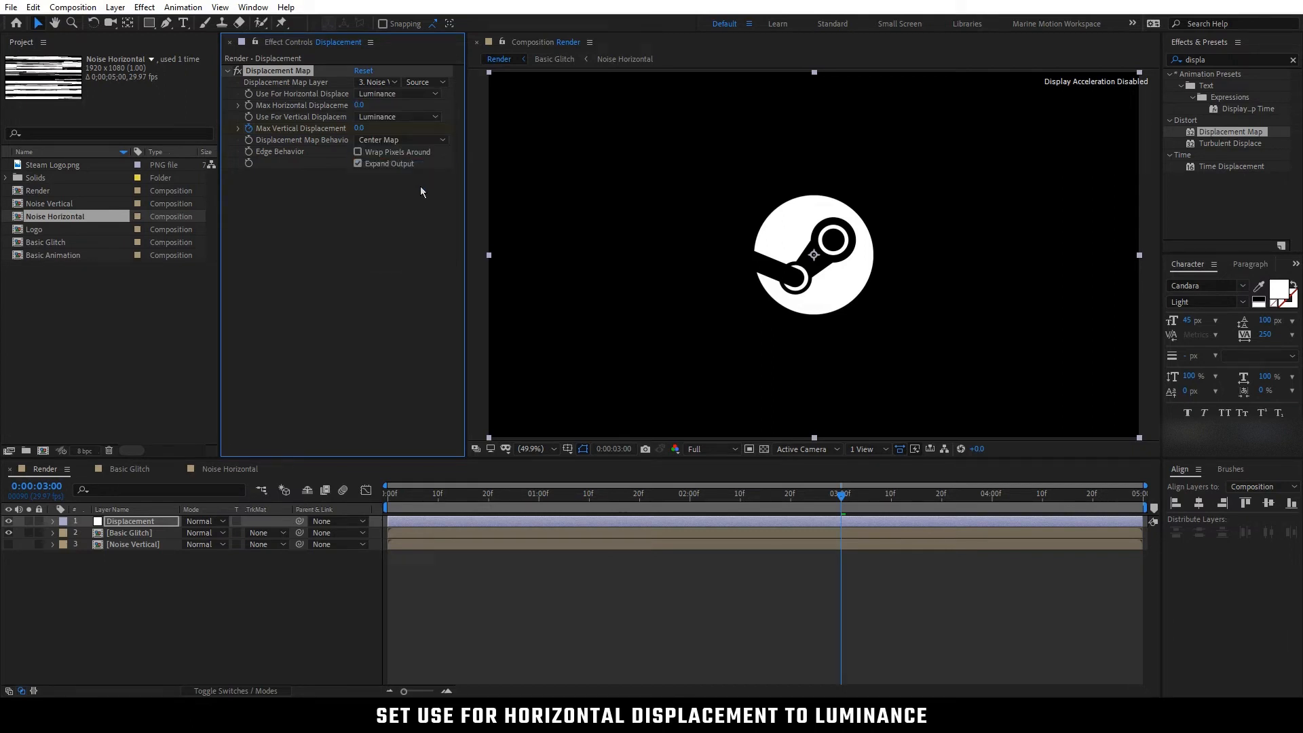
- Keyframe the Displacement layer's Max Horizontal Displacement at 40 at 1 second and 0 at 3 seconds
left_click(539, 498)
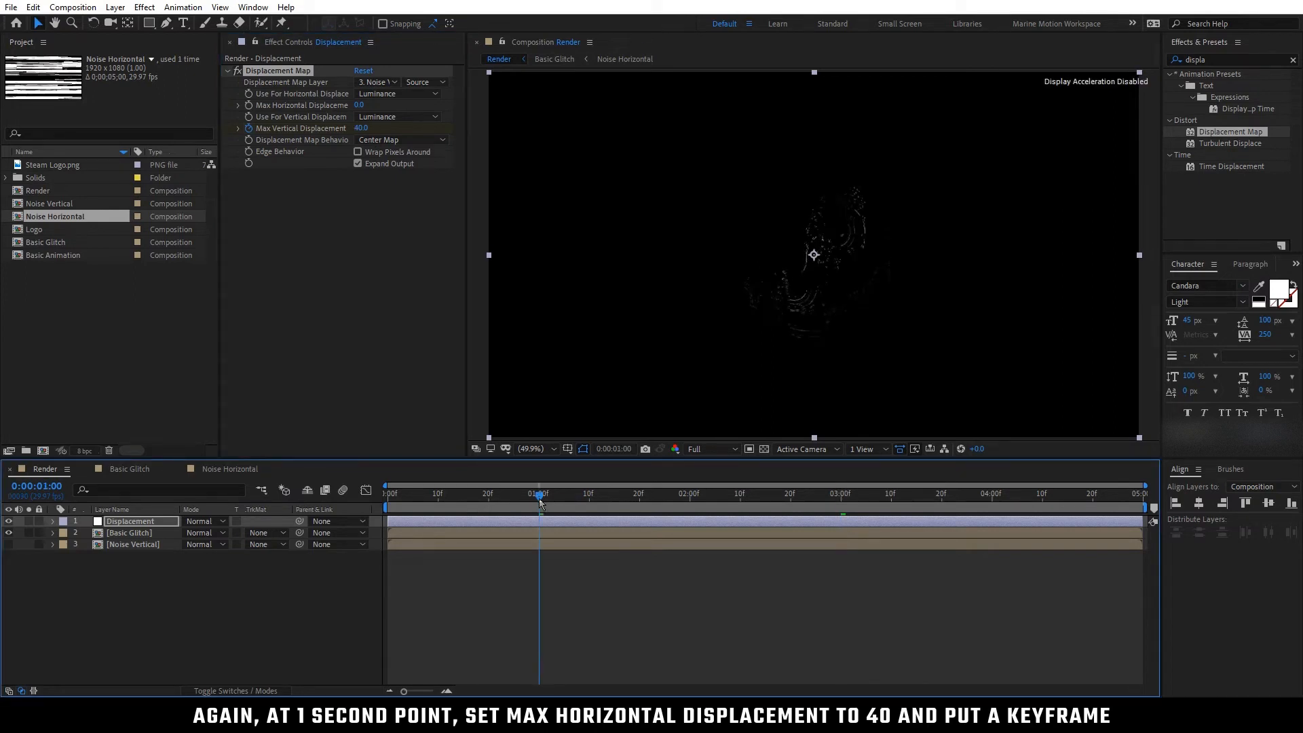
left_click(360, 106)
type("40")
key("Return")
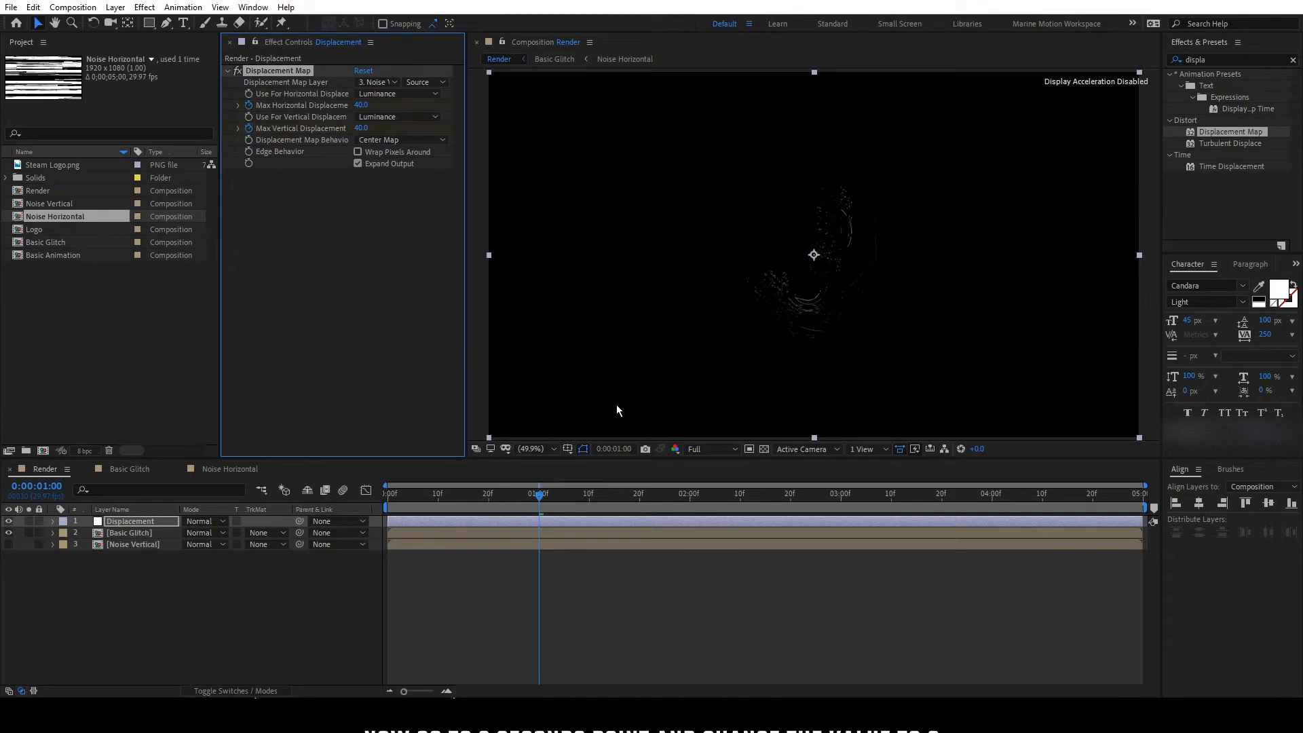
left_click(840, 495)
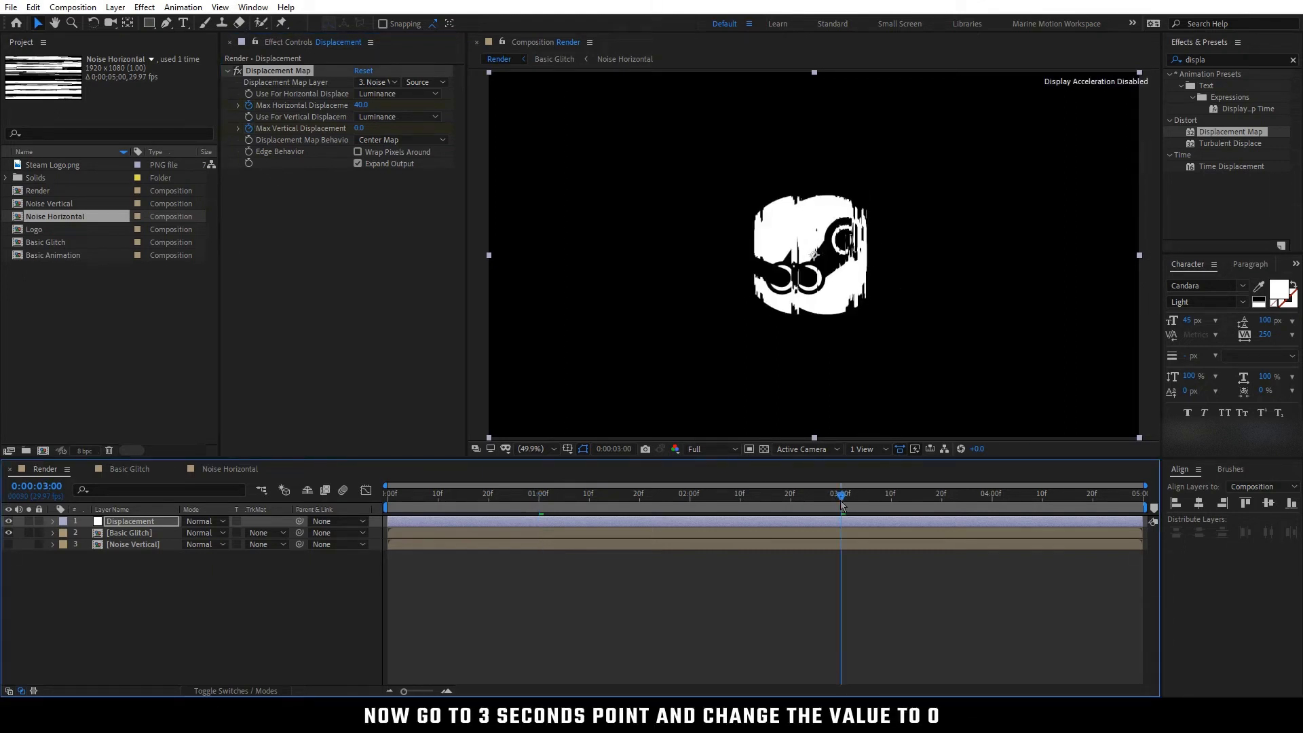
left_click(360, 105)
type("0")
key("Return")
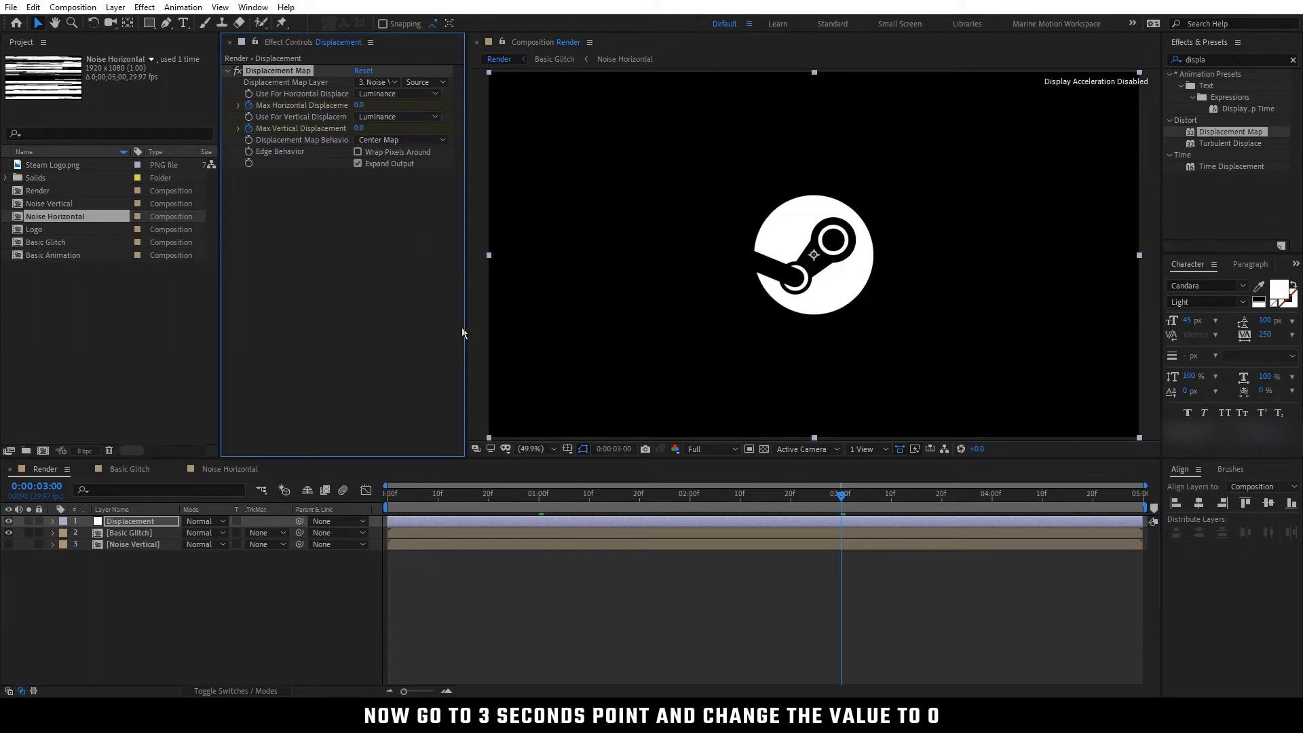
- Remove the keyframes from the Displacement layer's Max Vertical Displacement and set its value to 0
left_click_drag(598, 502, 574, 502)
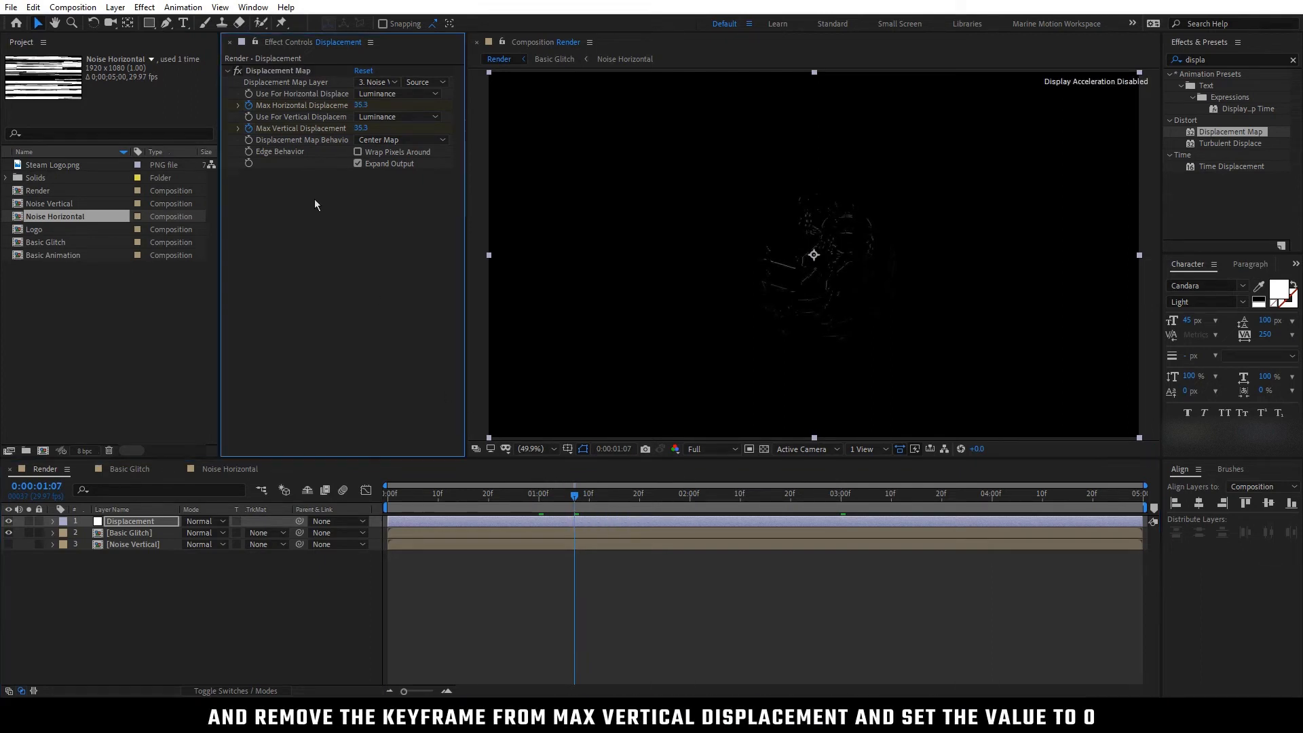
left_click(249, 128)
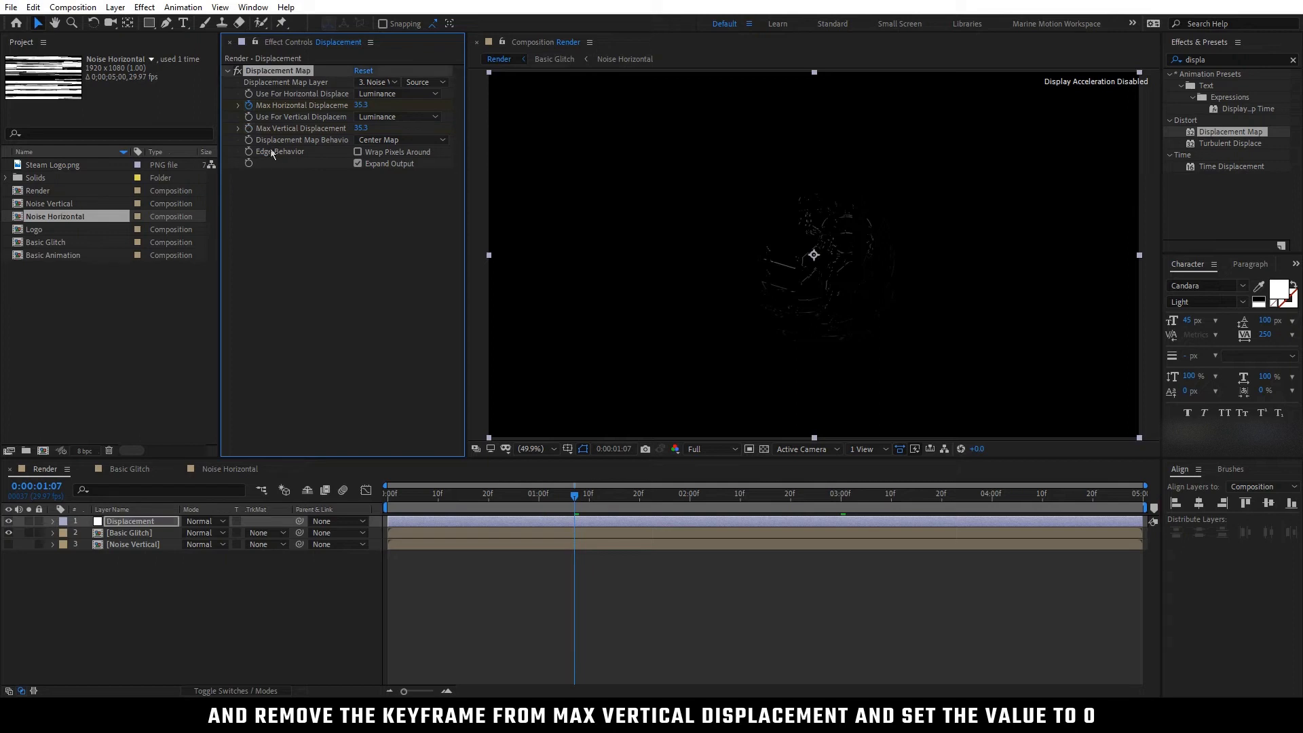
left_click(359, 129)
type("0")
key("Return")
left_click(383, 194)
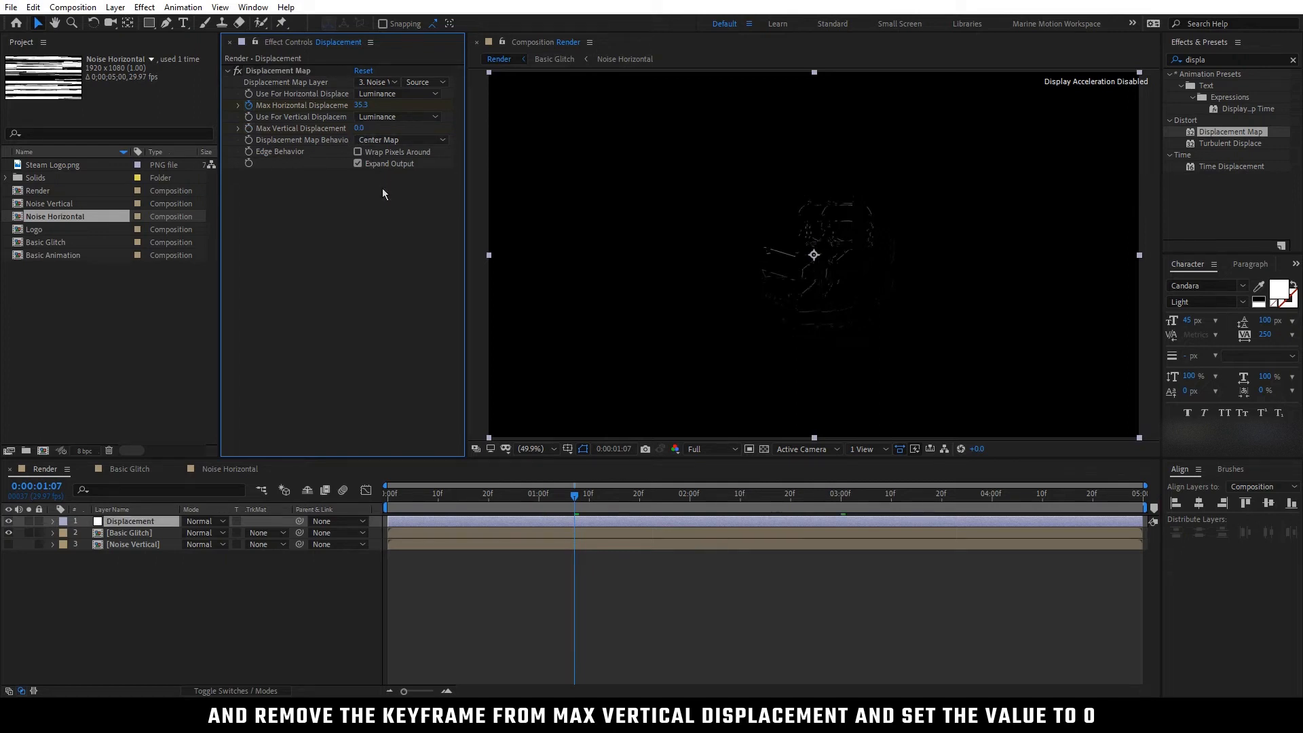
left_click(195, 575)
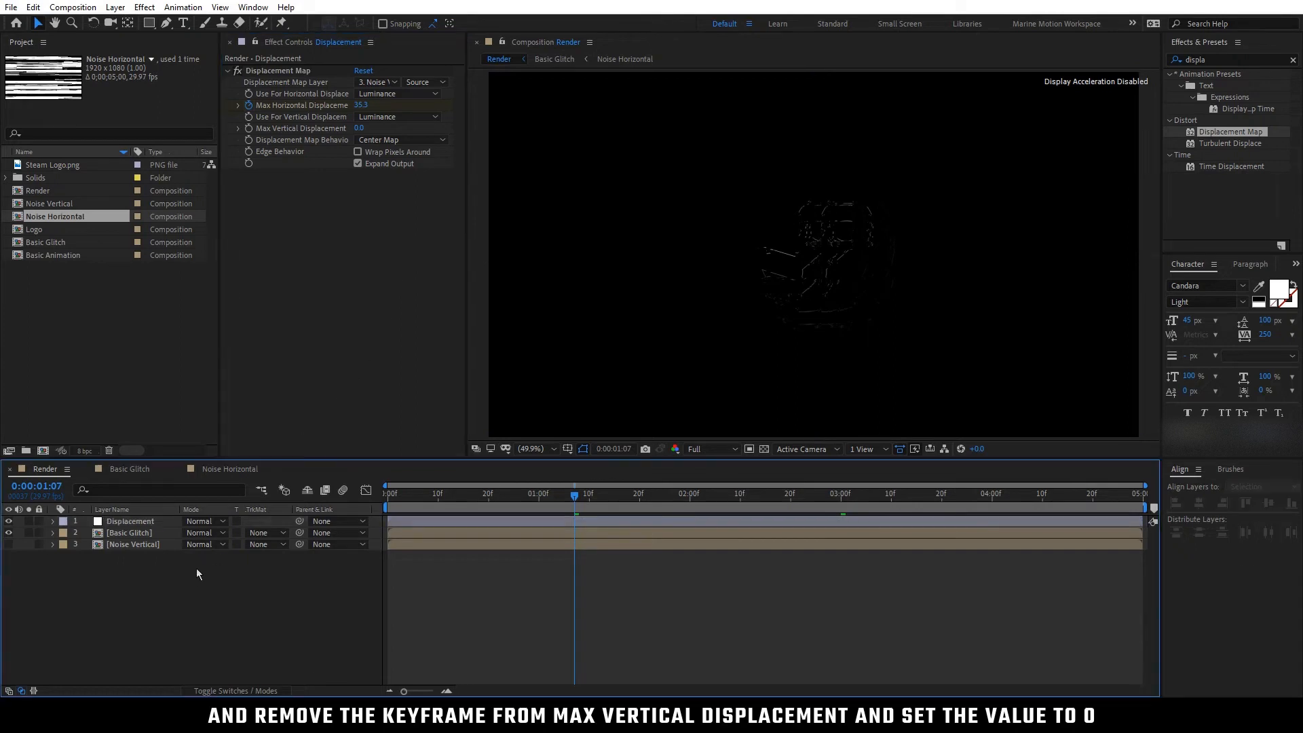
- At 2 seconds, duplicate the Basic Glitch layer three times in the Render composition
left_click(691, 500)
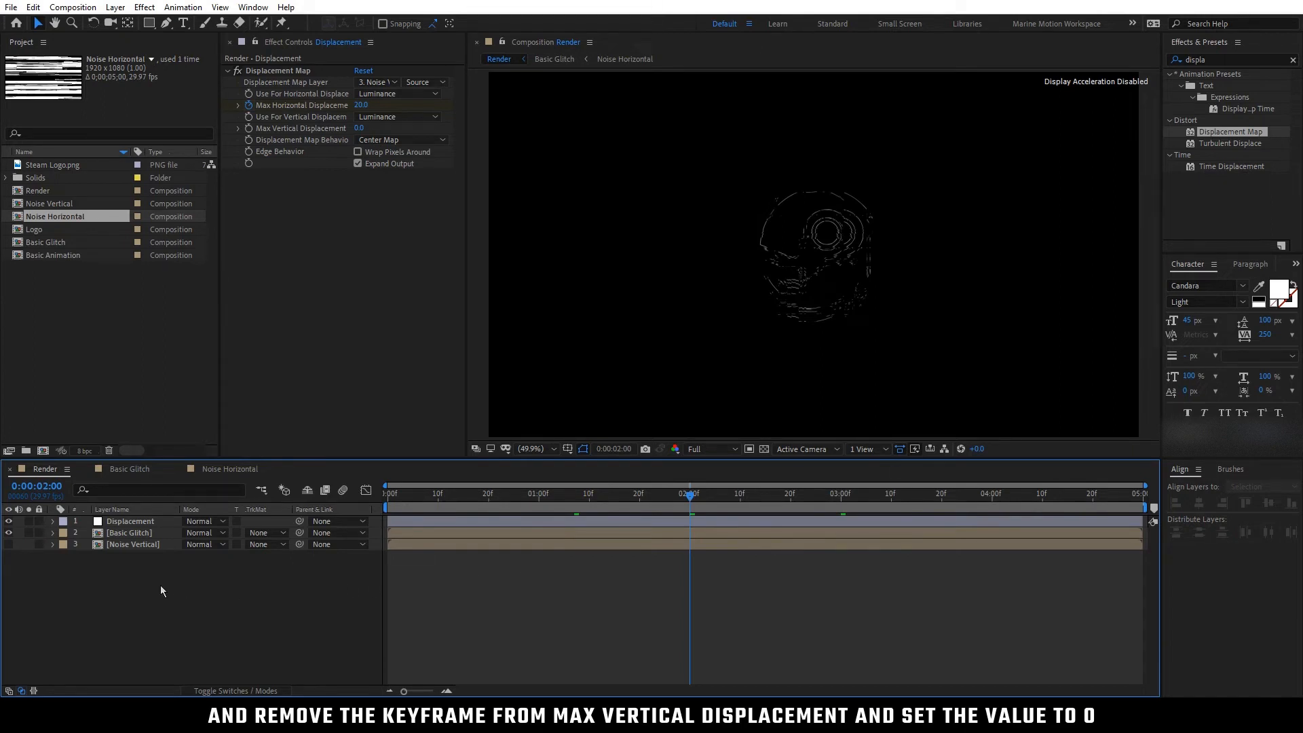
left_click(149, 534)
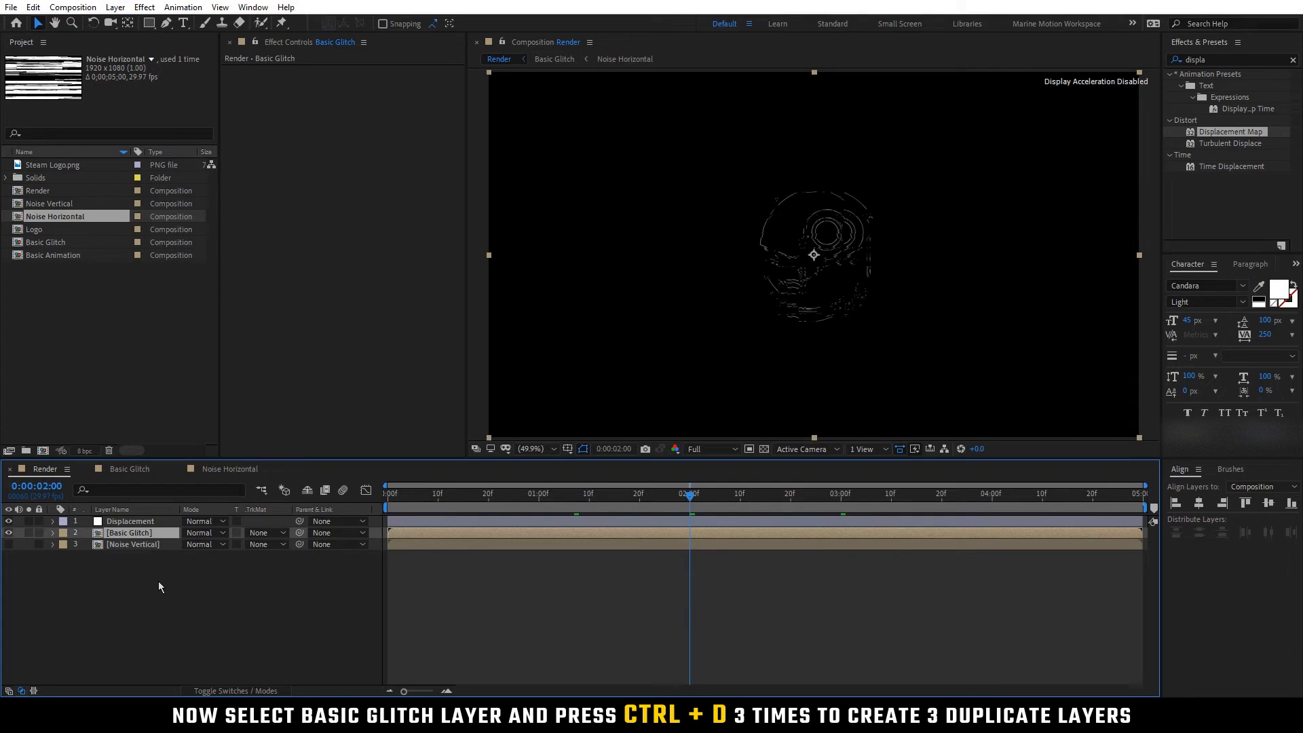
key("ctrl+d")
key("ctrl+d")
key("ctrl+d")
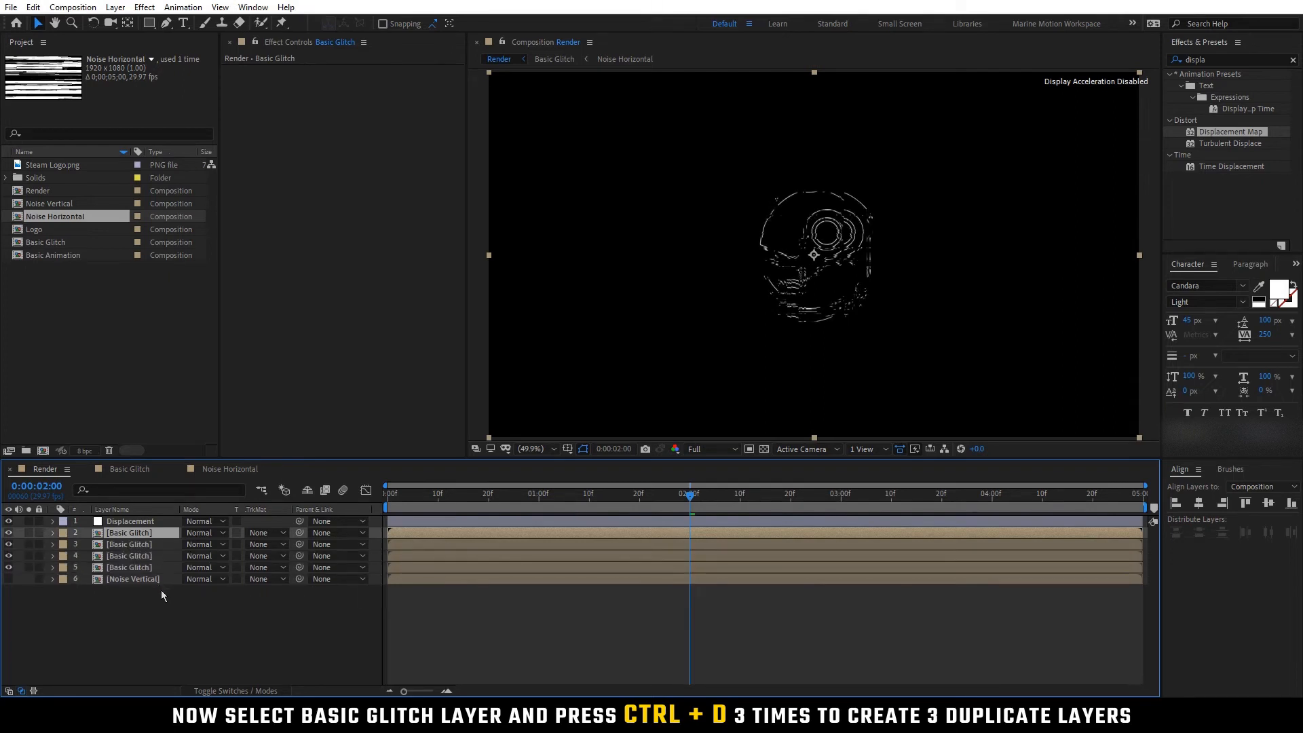
- Rename the upper three Basic Glitch layers, in order from the highest, as Red, Green and Blue
key("Return")
type("Red")
key("Return")
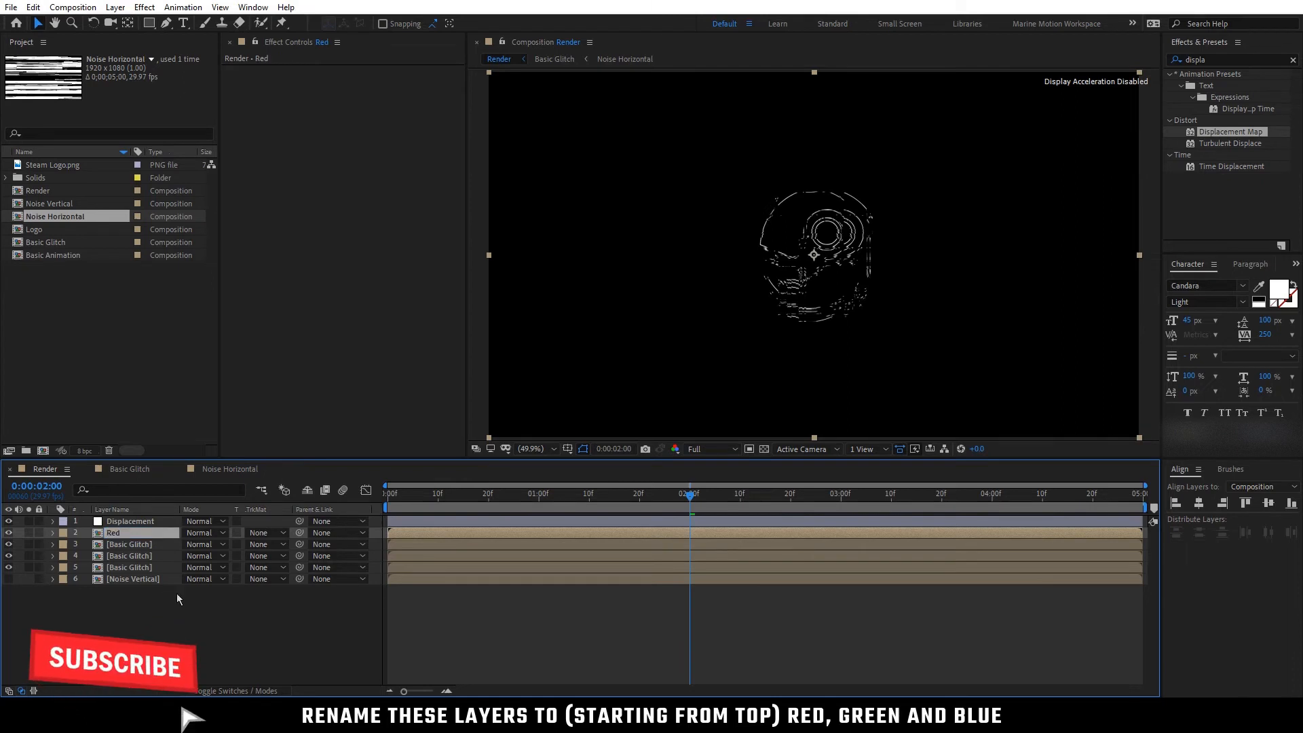
left_click(148, 545)
key("Return")
type("G")
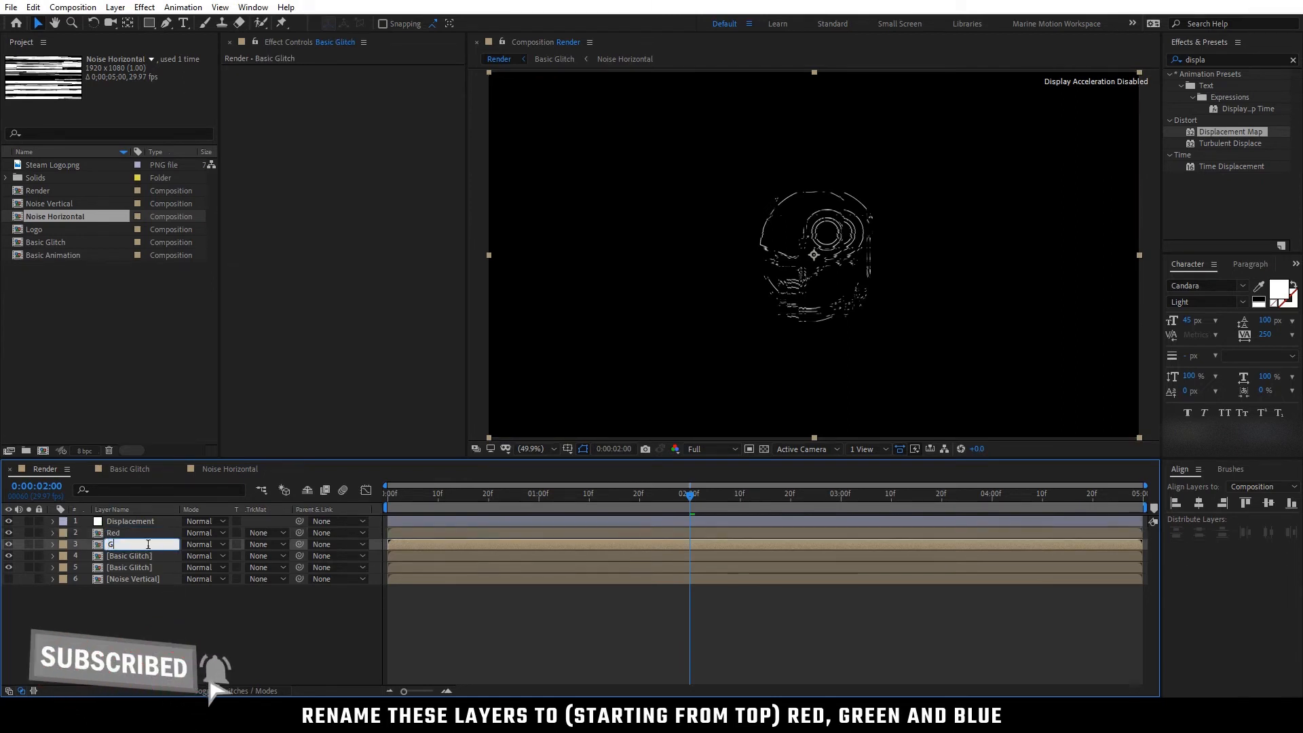
type("reen")
key("Return")
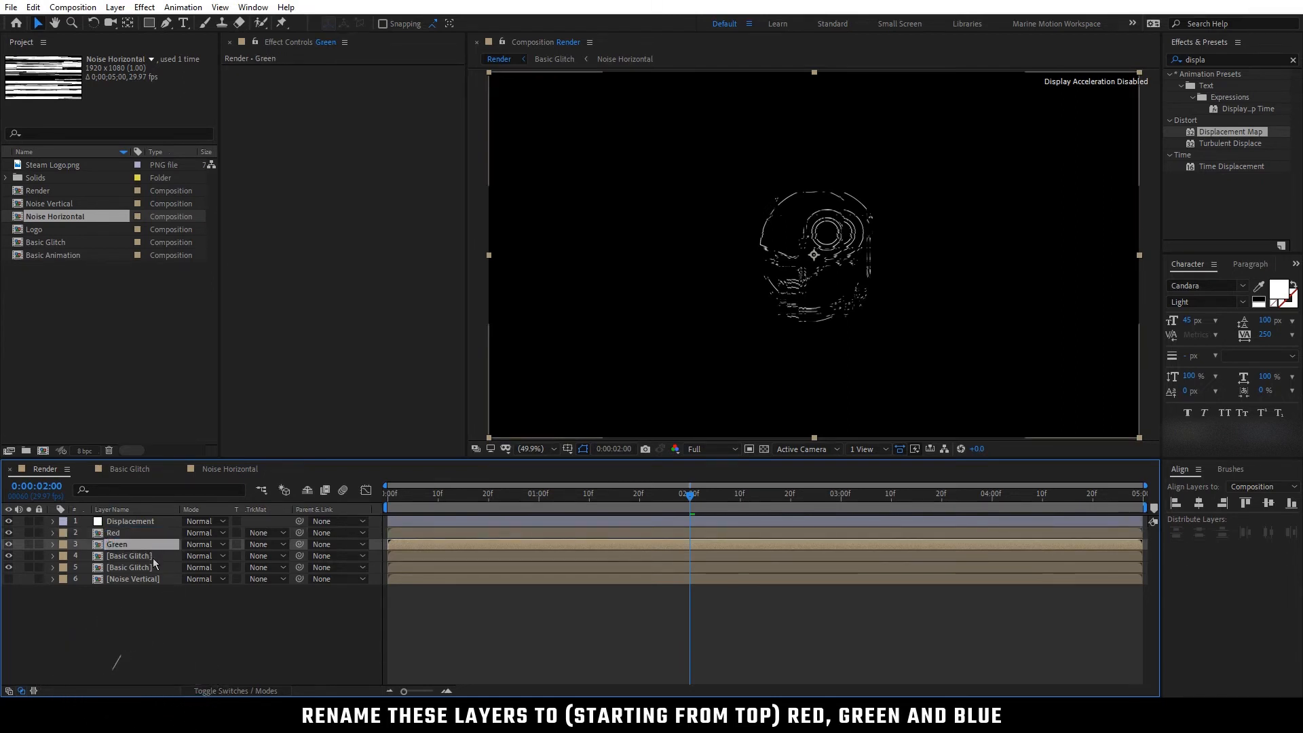
left_click(153, 556)
key("Return")
type("Blue")
key("Return")
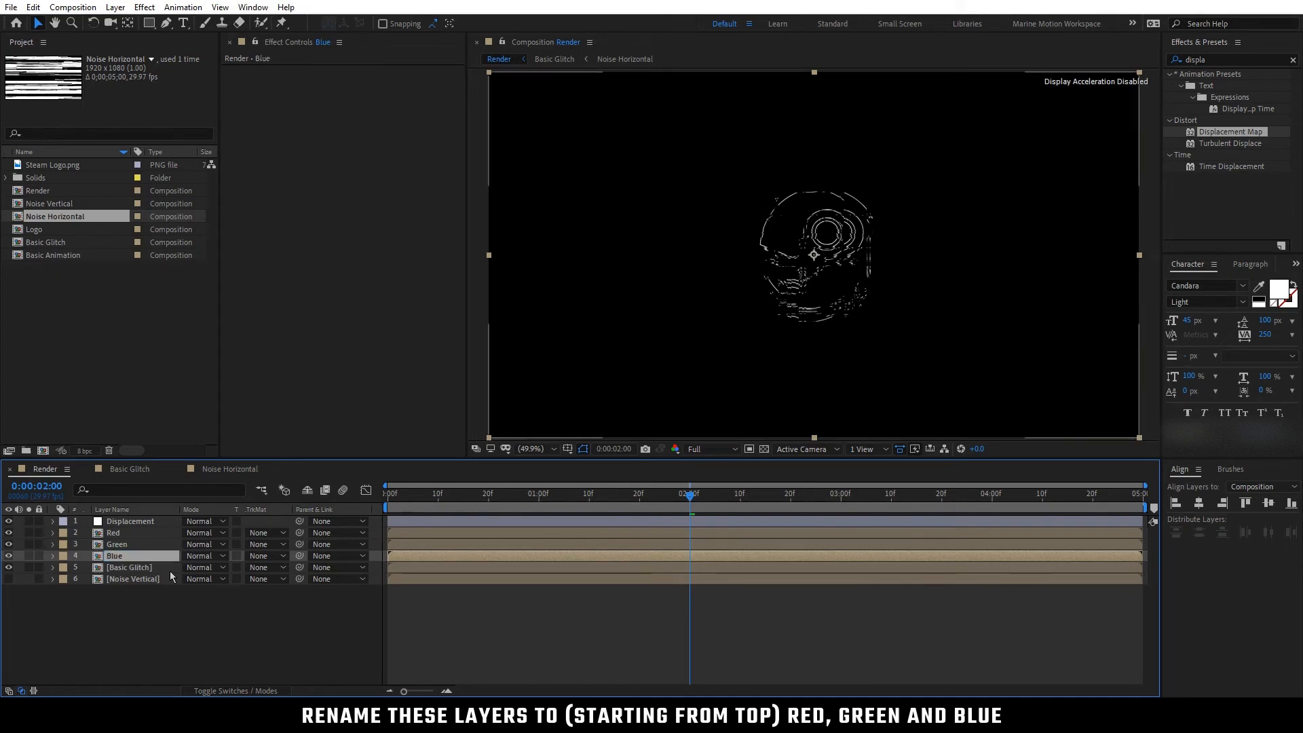
left_click(185, 580)
left_click(162, 595)
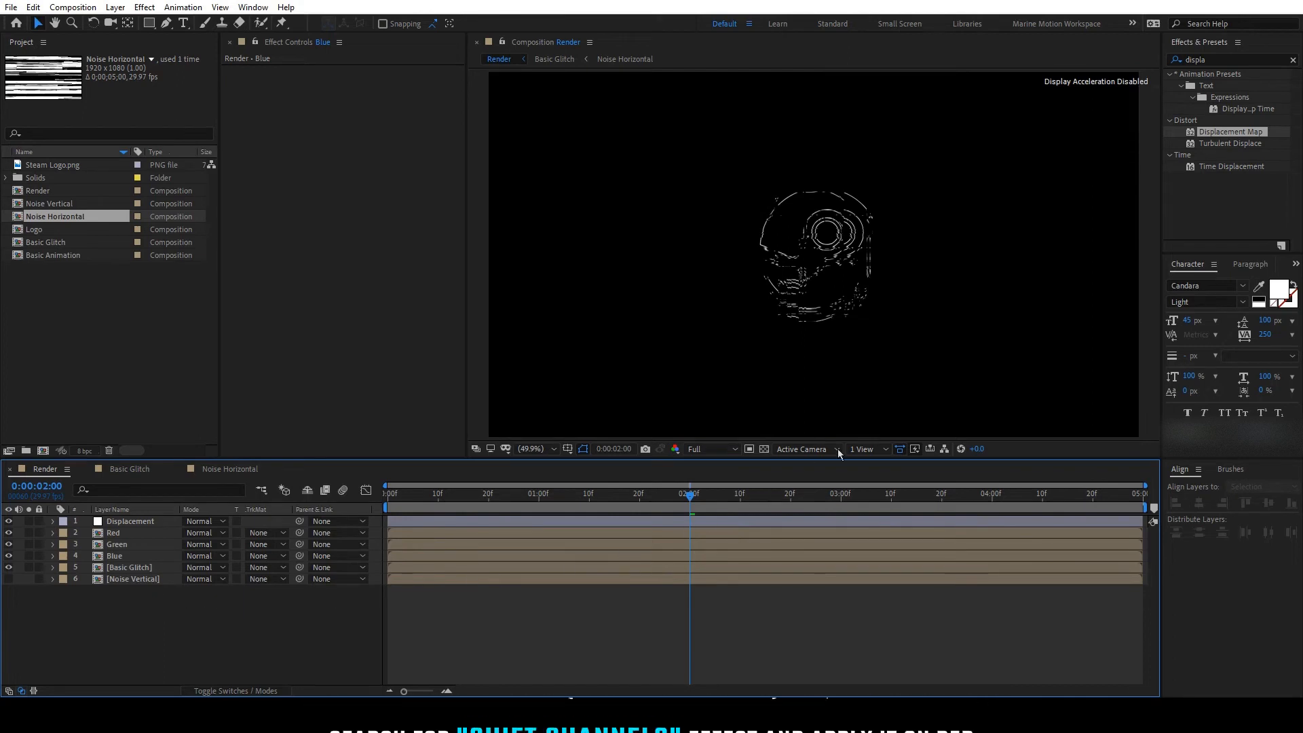
- Search the effects for "shift" and apply the Shift Channels effect to the Red layer
left_click(1205, 59)
key("BackSpace")
key("BackSpace")
key("BackSpace")
key("BackSpace")
key("BackSpace")
key("BackSpace")
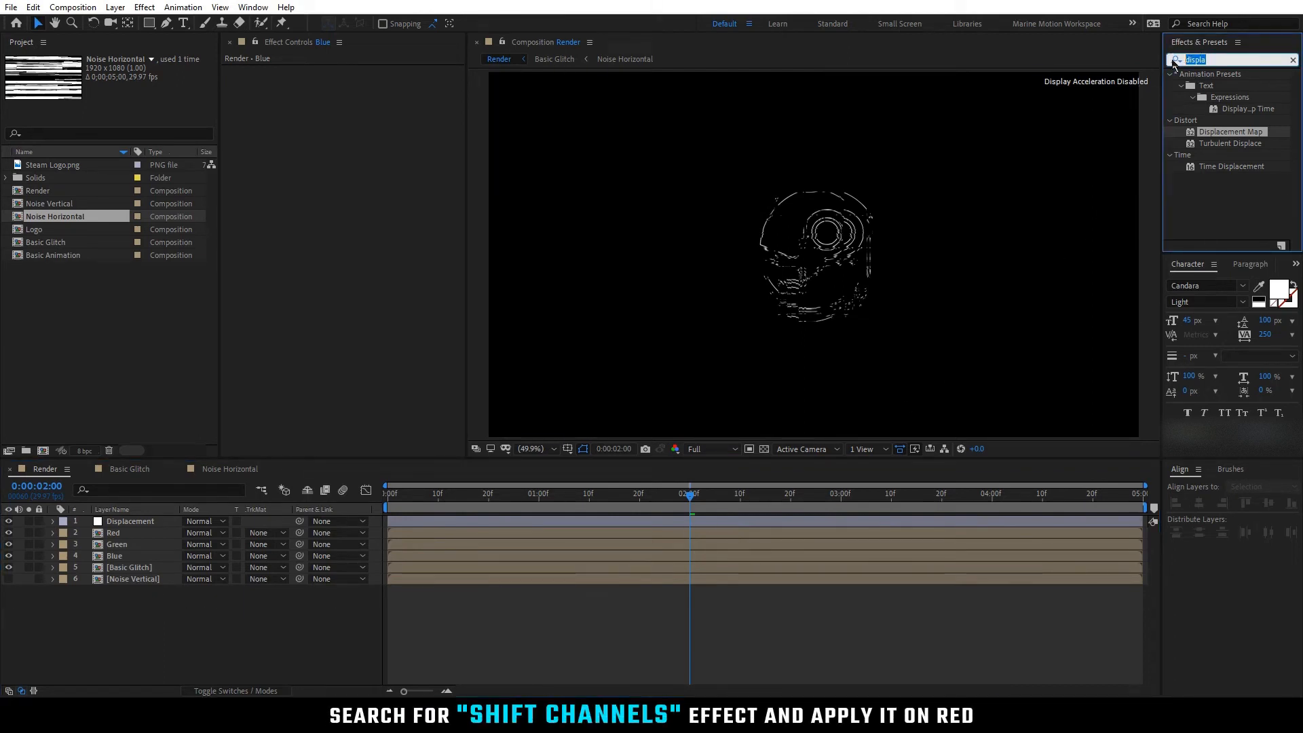
type("shift")
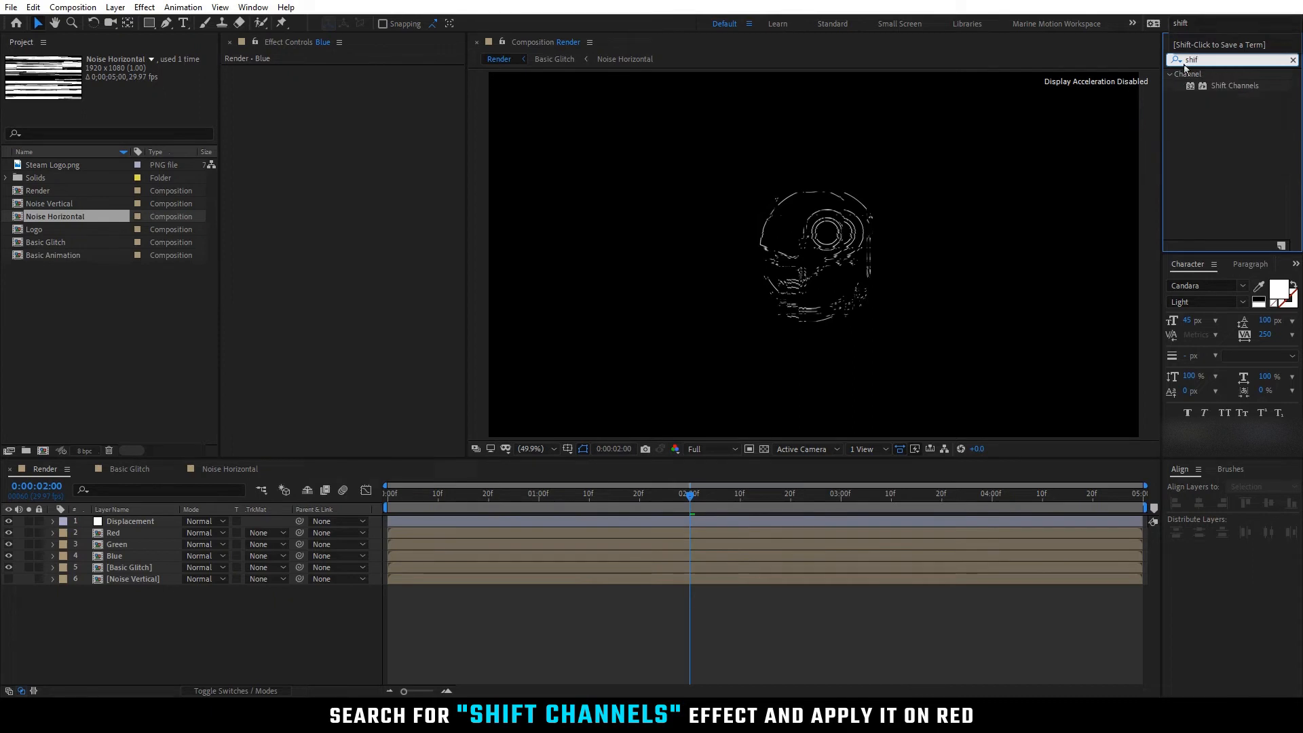
left_click_drag(1237, 88, 1036, 156)
left_click_drag(502, 431, 195, 536)
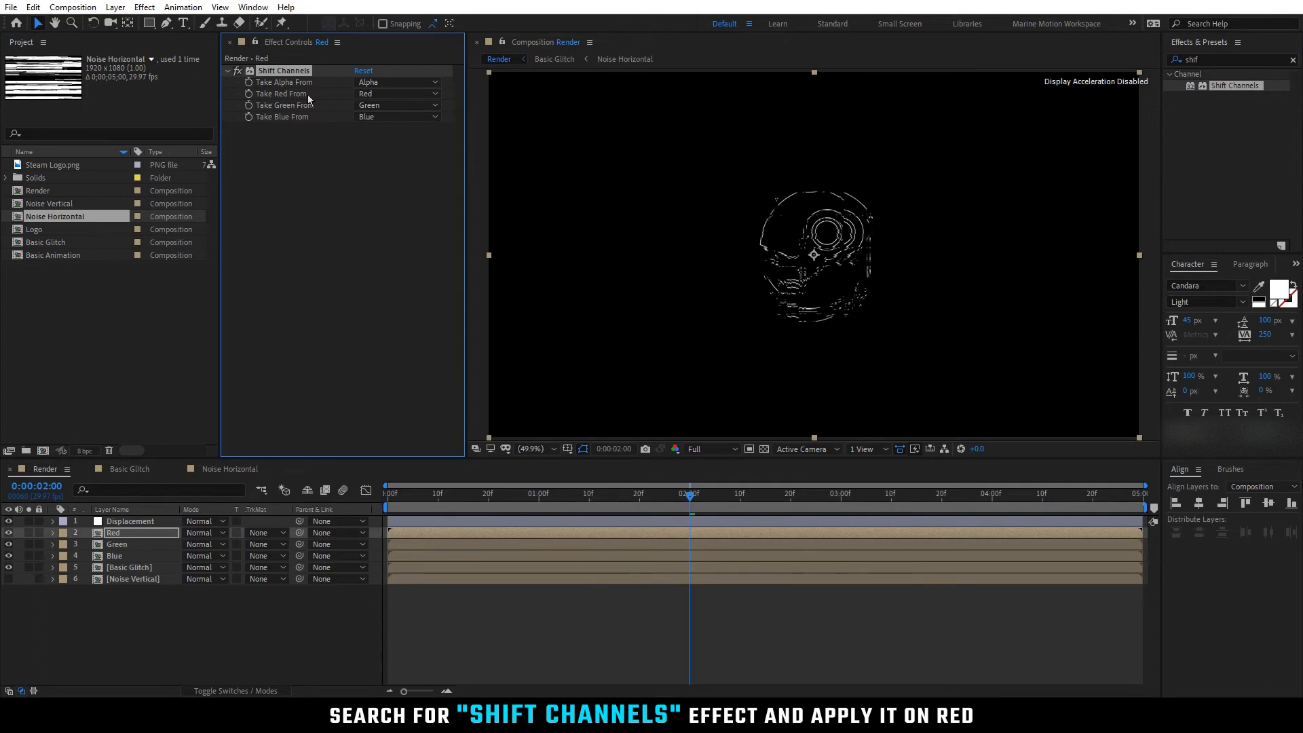
- In the Red layer's Shift Channels effect, set Take Green From and Take Blue From to Full Off
left_click(397, 105)
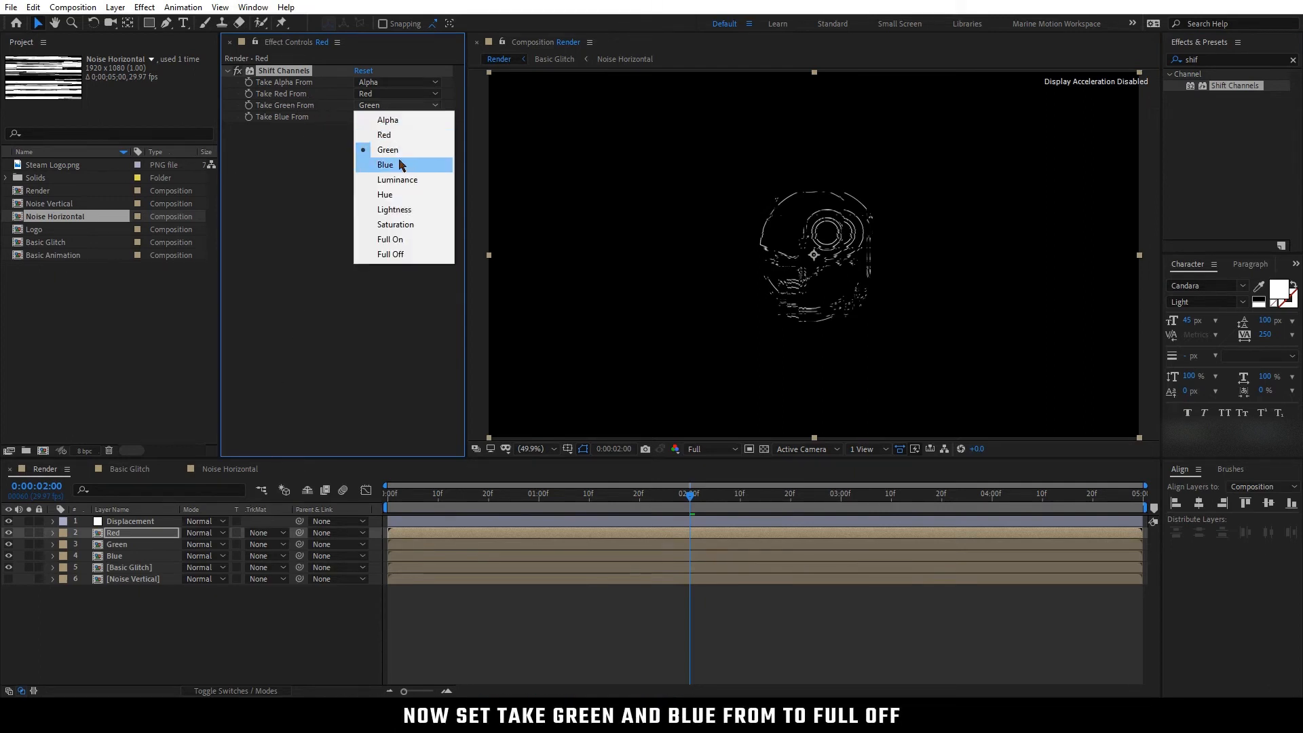
left_click(397, 255)
left_click(384, 115)
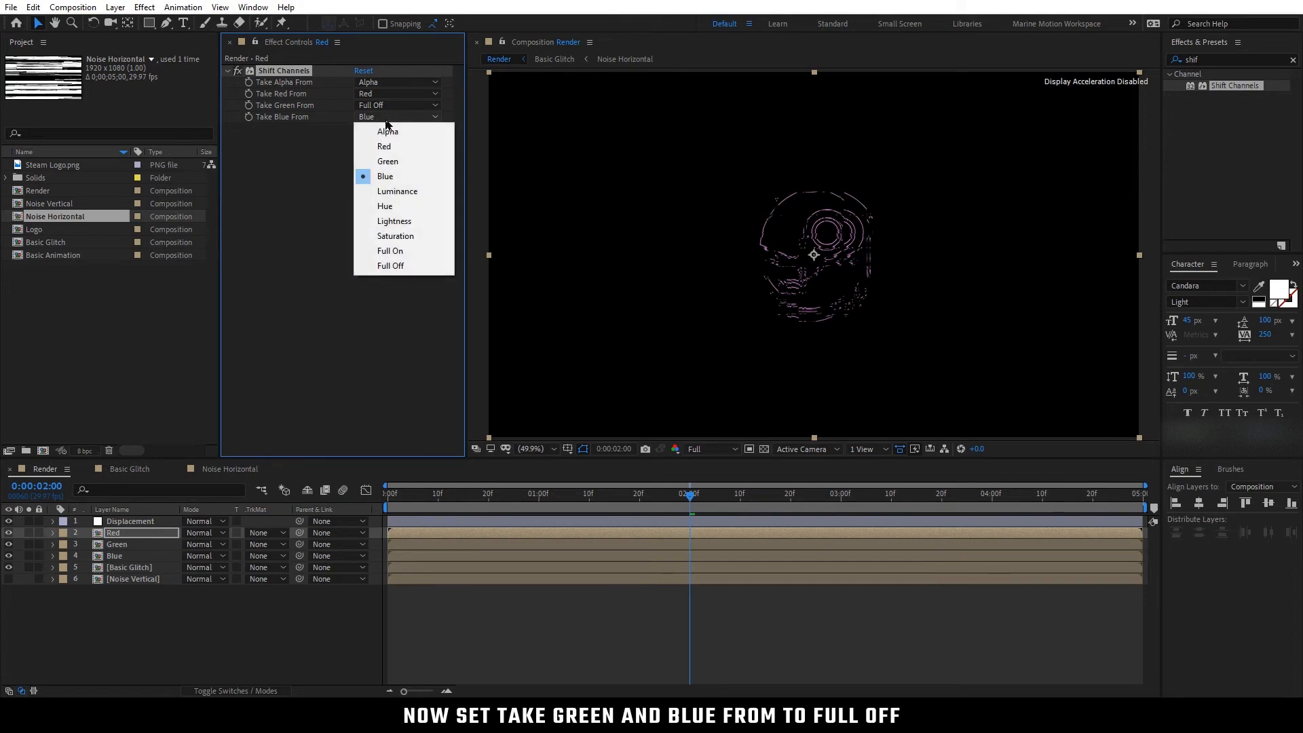
left_click(407, 265)
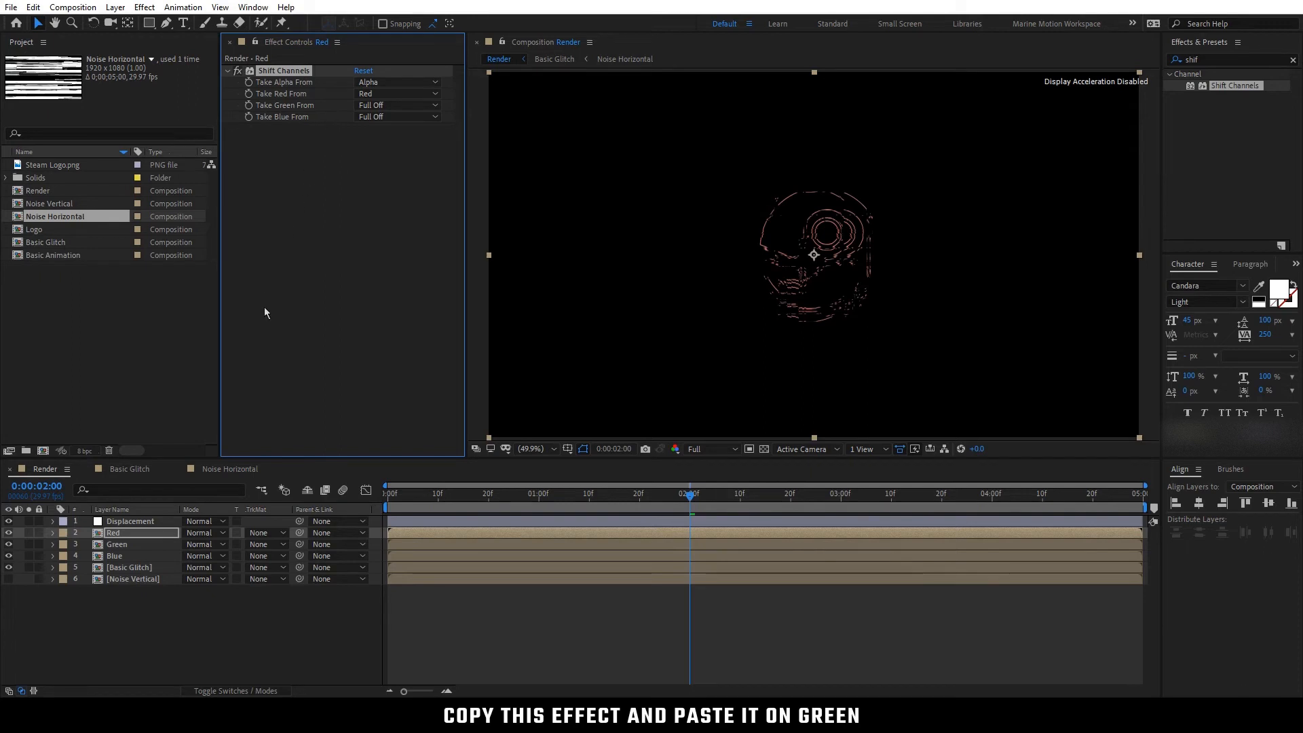
- Copy Red's Shift Channels effect to the Green layer, setting Take Red From to Full Off and Take Green From to Green
left_click(148, 545)
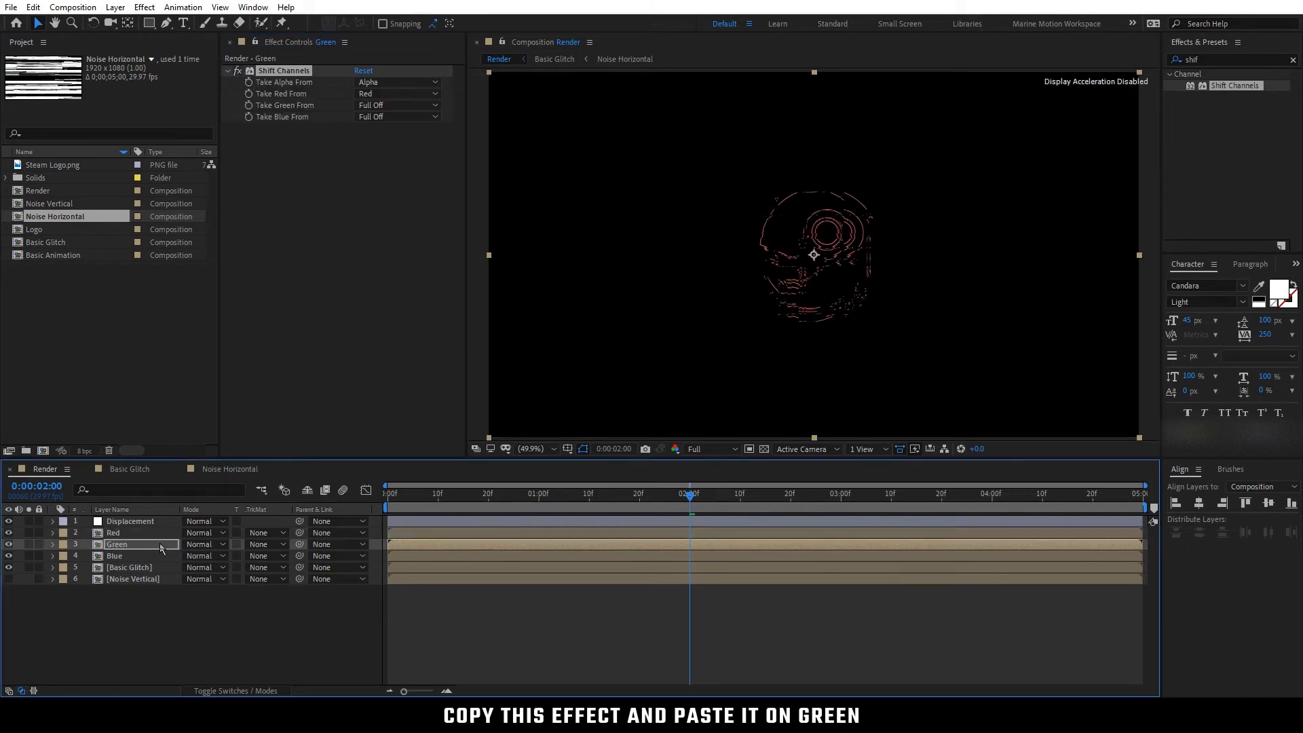
left_click(382, 94)
left_click(402, 243)
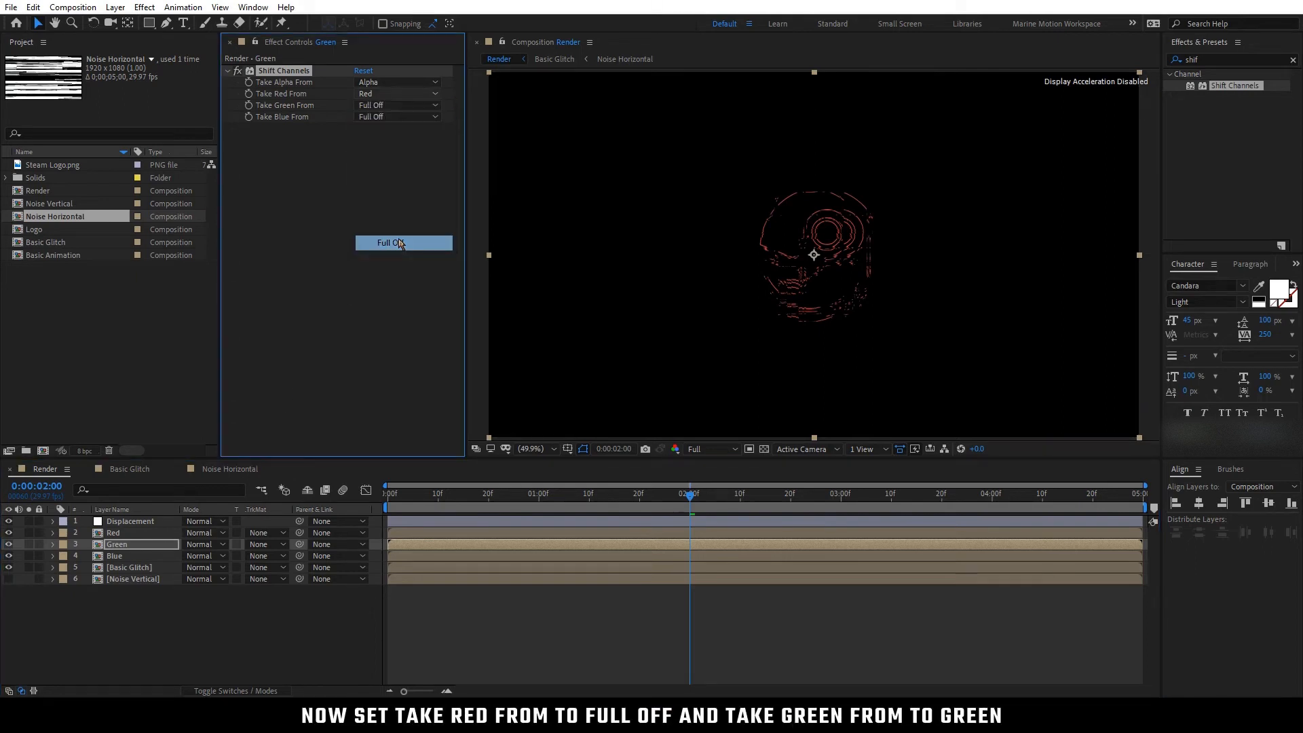
left_click(403, 107)
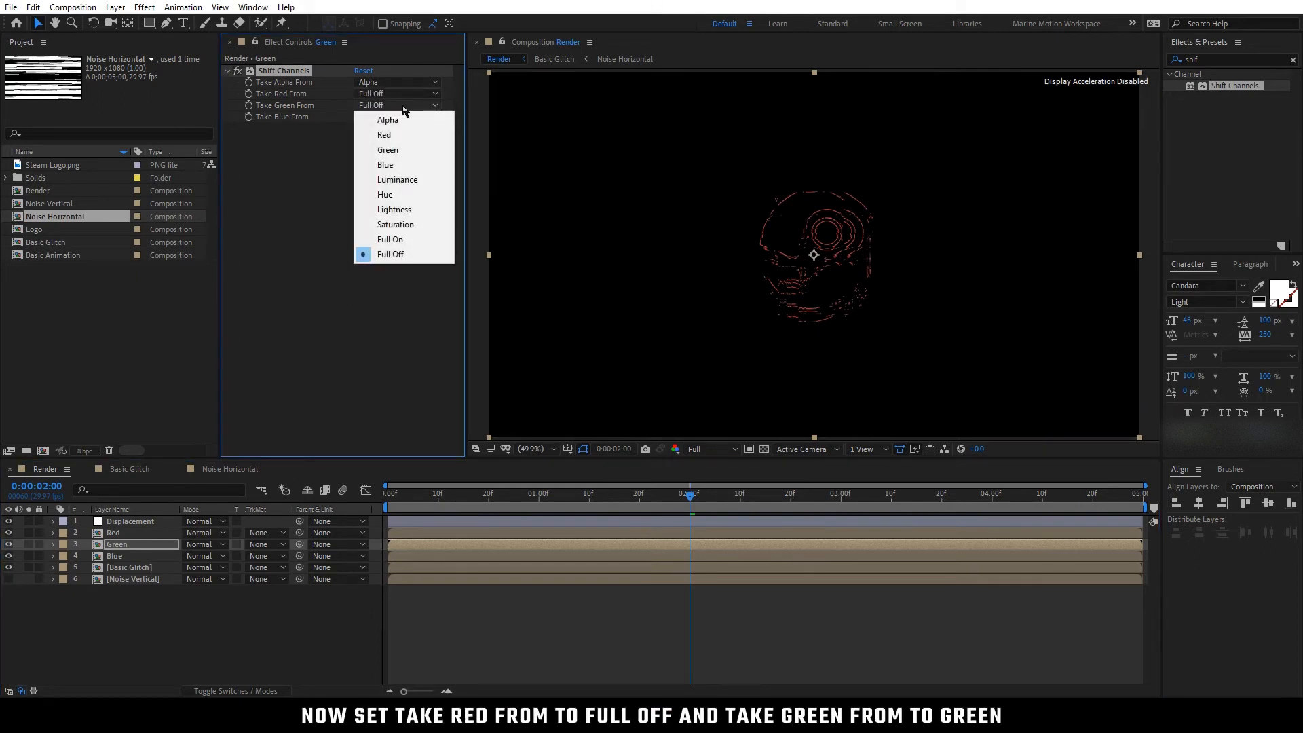
left_click(404, 152)
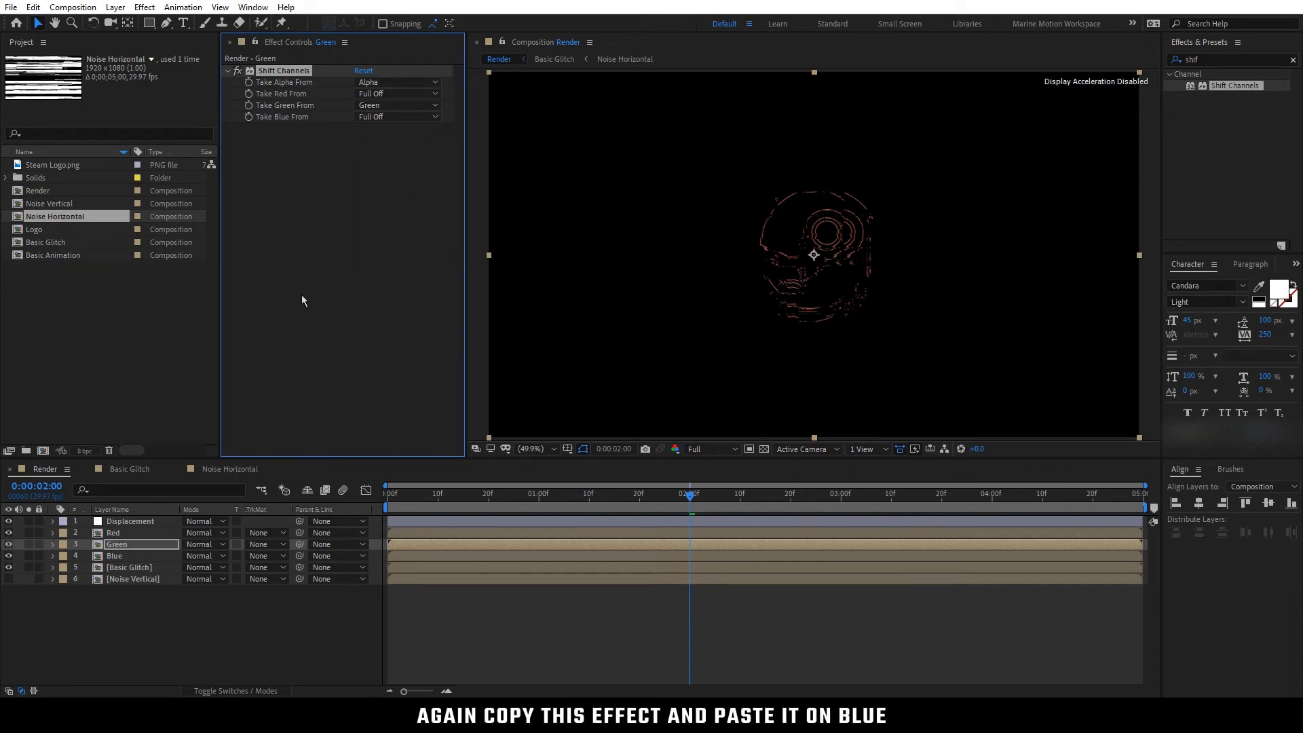
- Copy Green's Shift Channels effect to the Blue layer, setting Take Green From to Full Off and Take Blue From to Blue
left_click(129, 557)
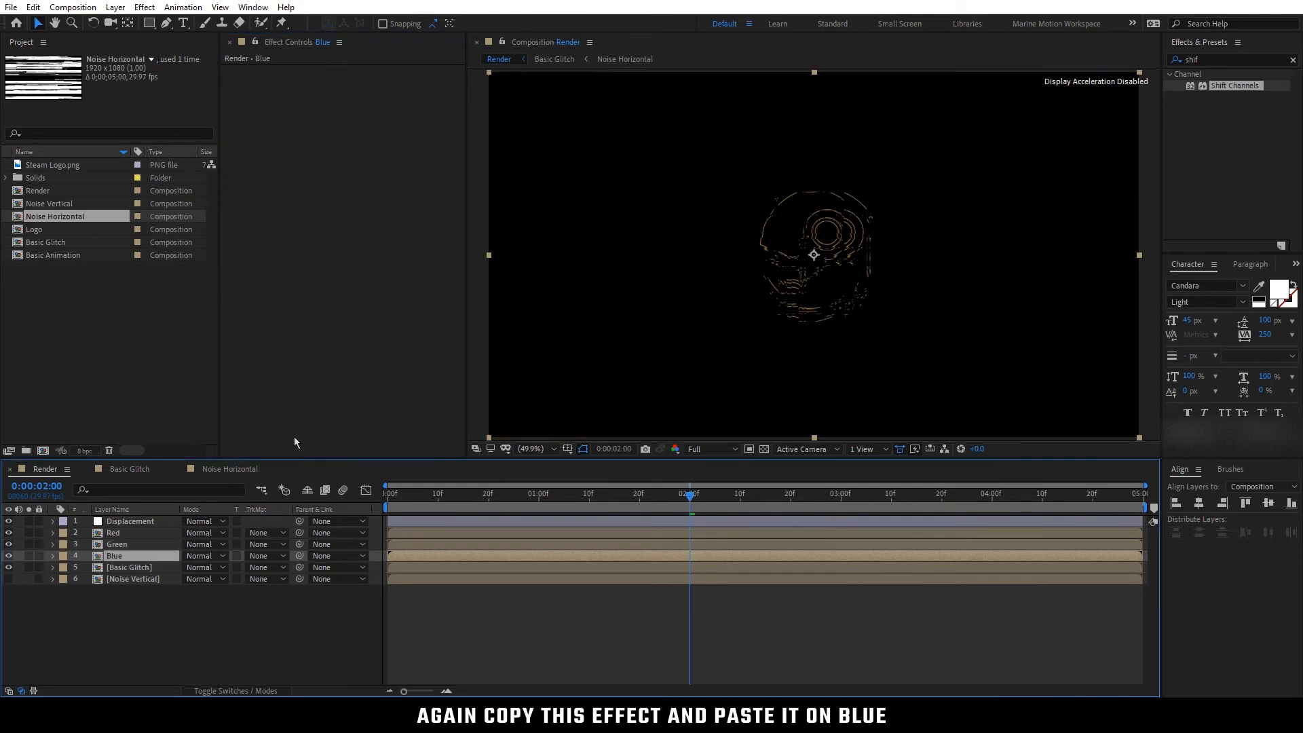
key("ctrl+v")
left_click(399, 106)
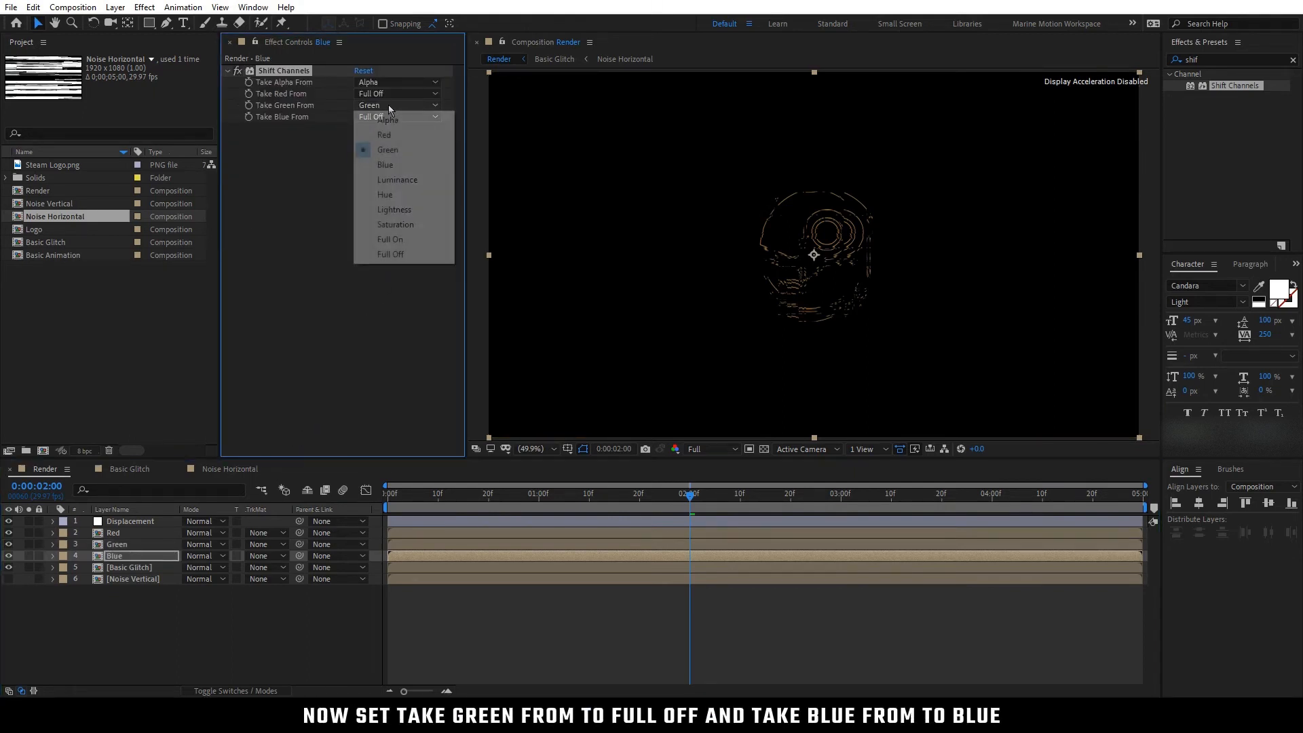
left_click(401, 255)
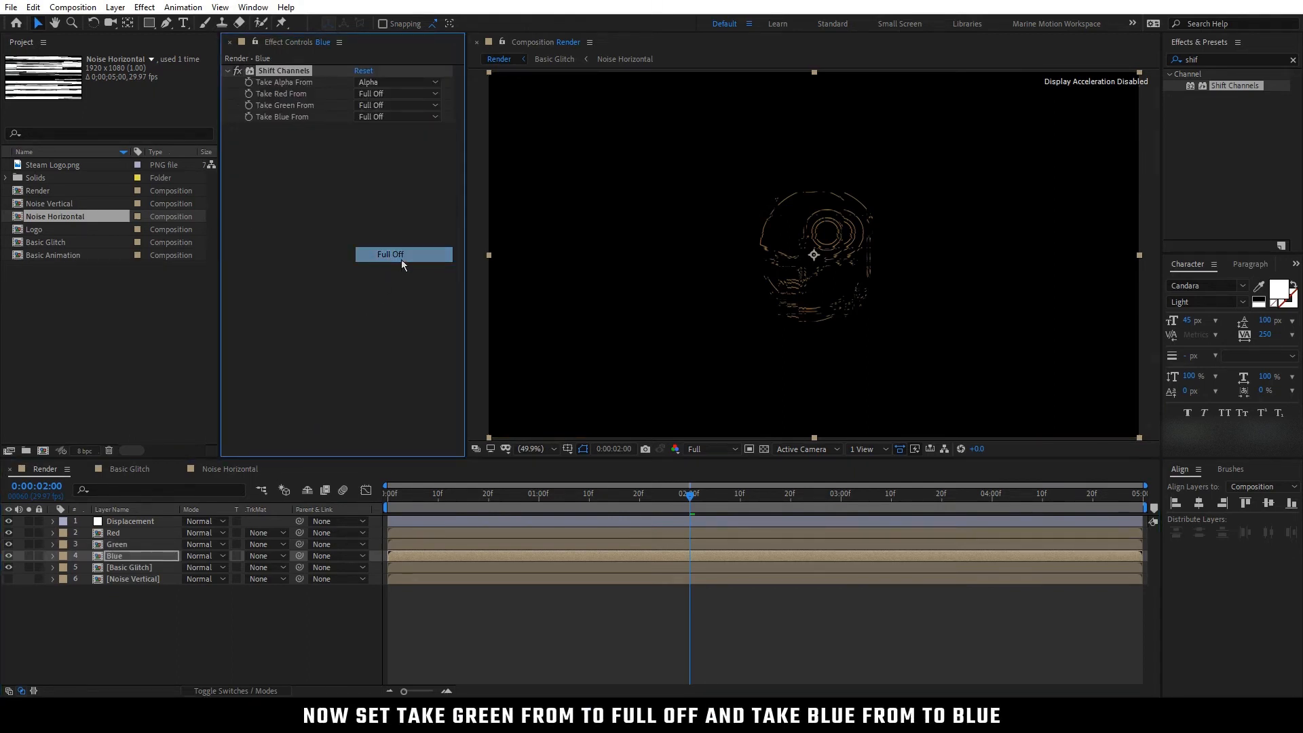
left_click(399, 116)
left_click(408, 177)
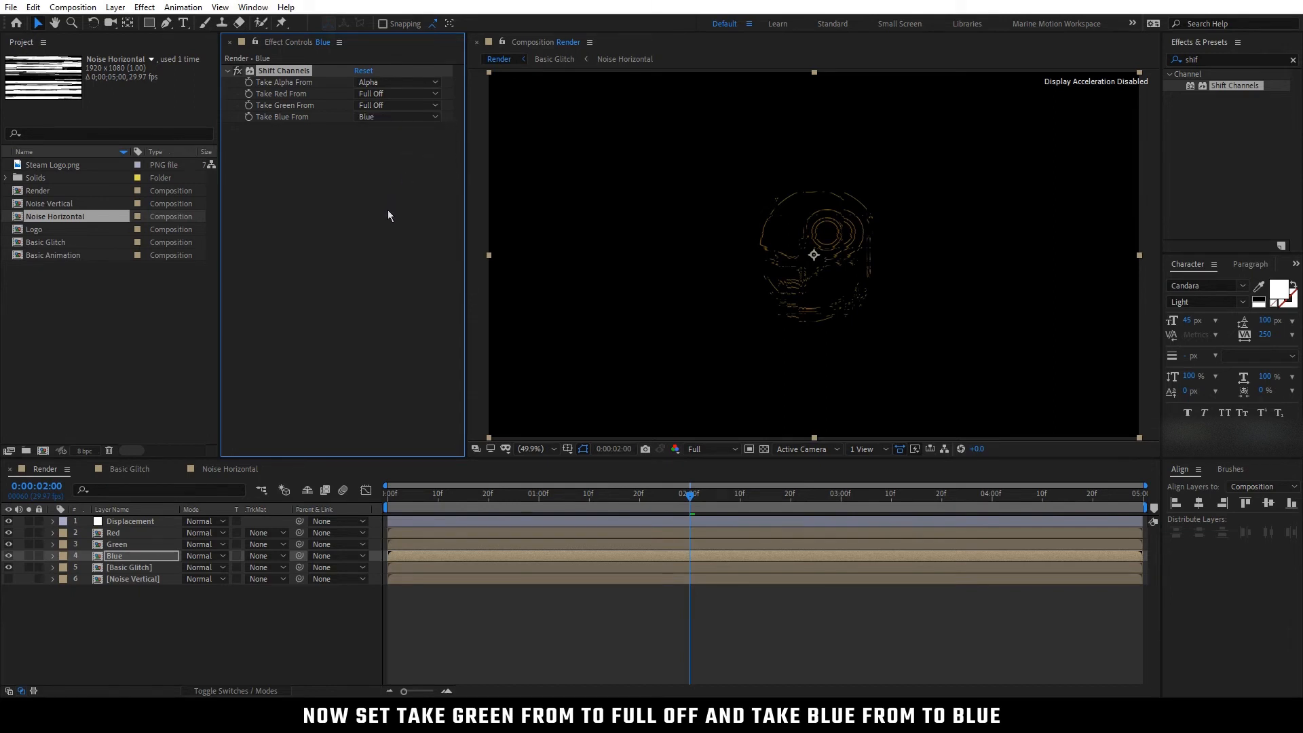
left_click(171, 588)
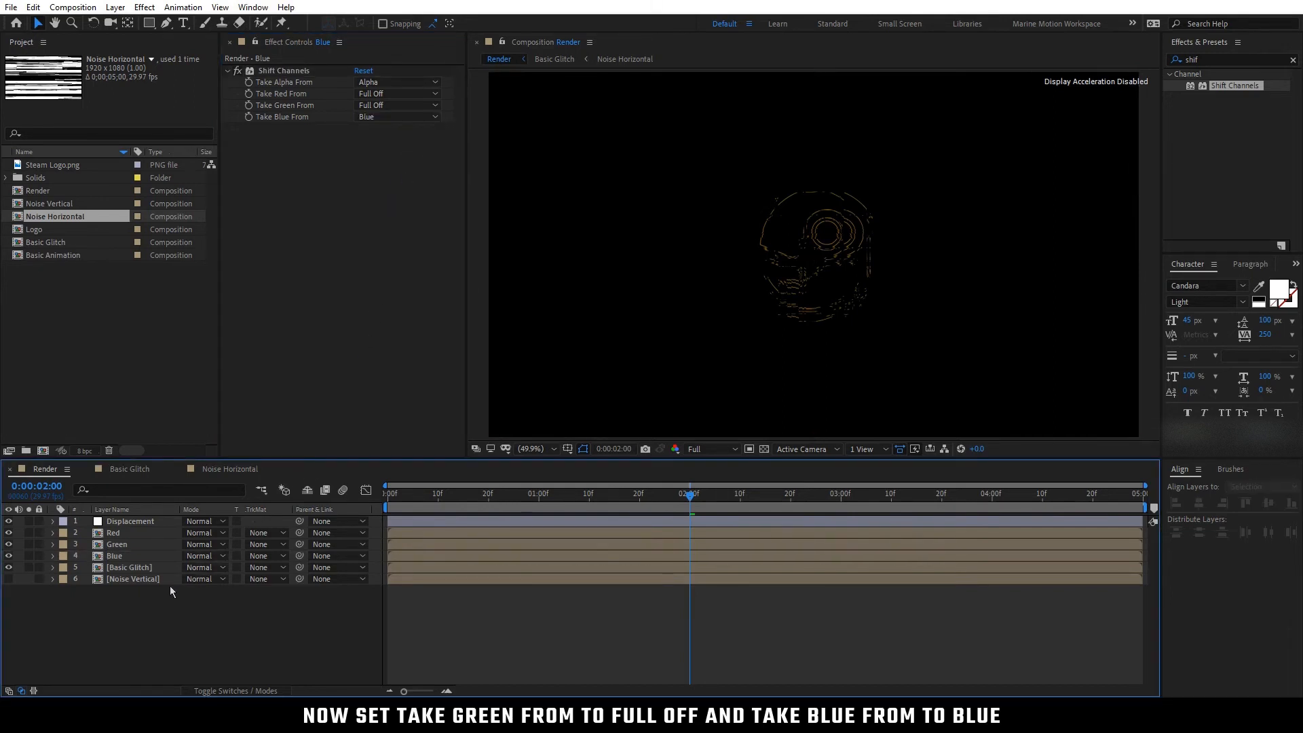
- Set the blend mode of the Red and Green layers to Add
left_click(129, 532)
left_click(133, 548, "shift")
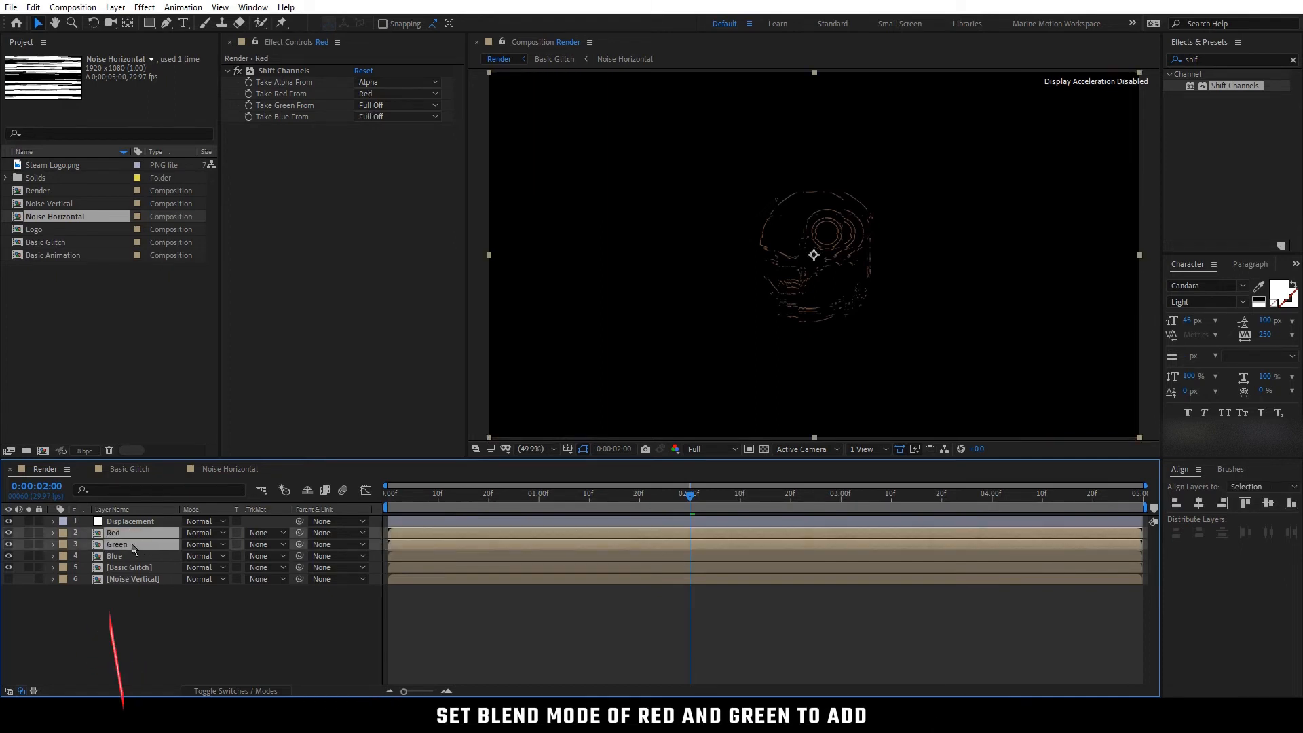
left_click(209, 534)
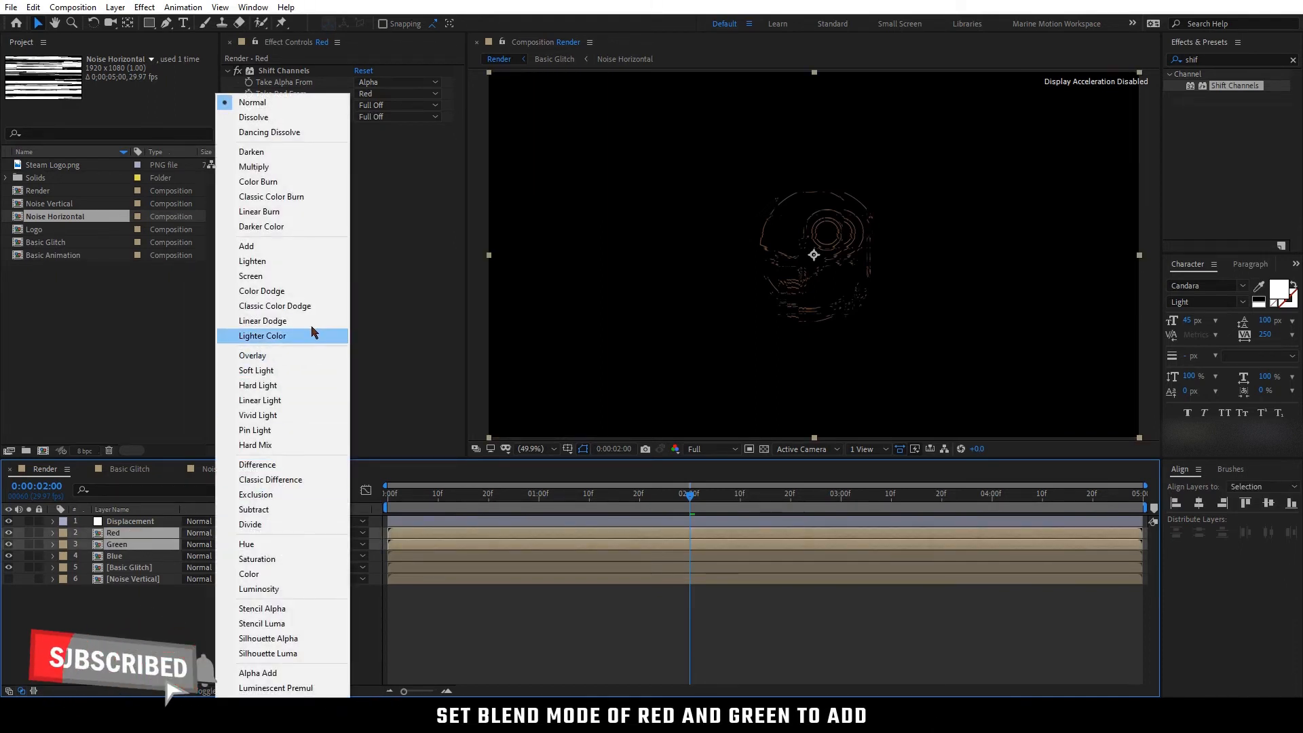
left_click(272, 248)
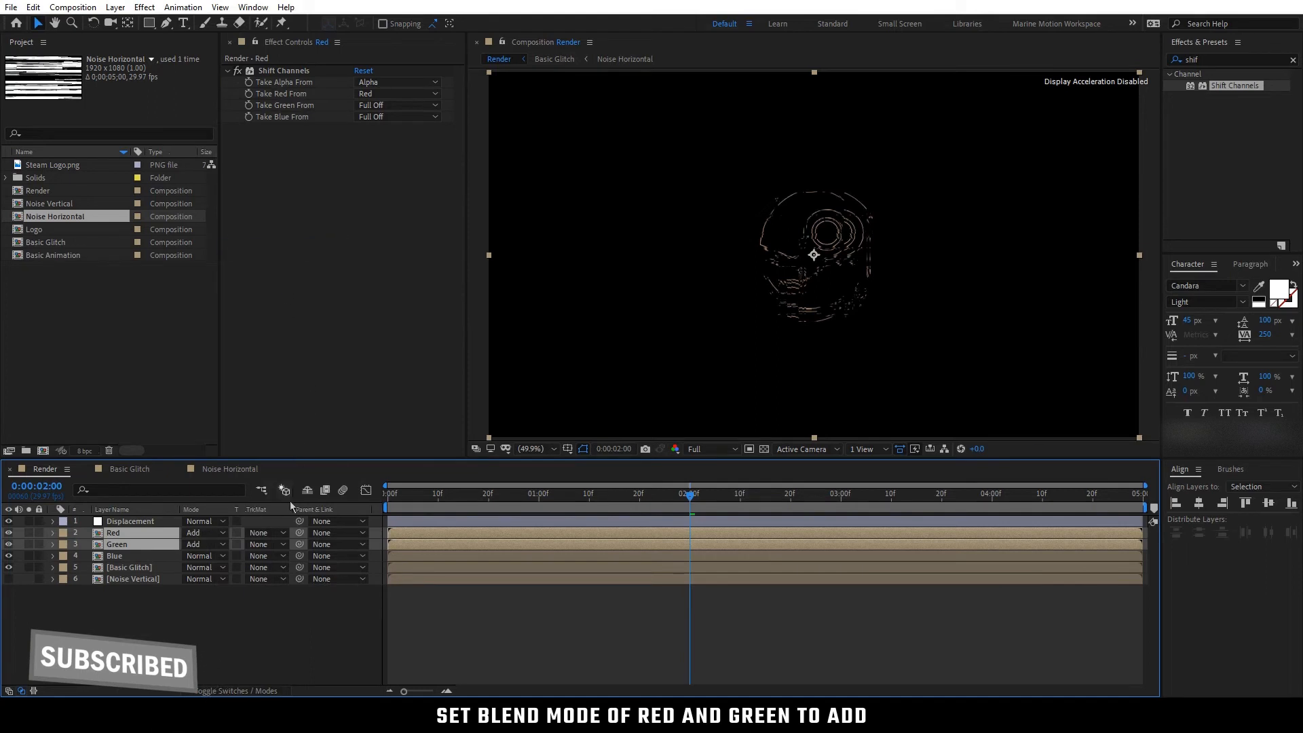
left_click(251, 603)
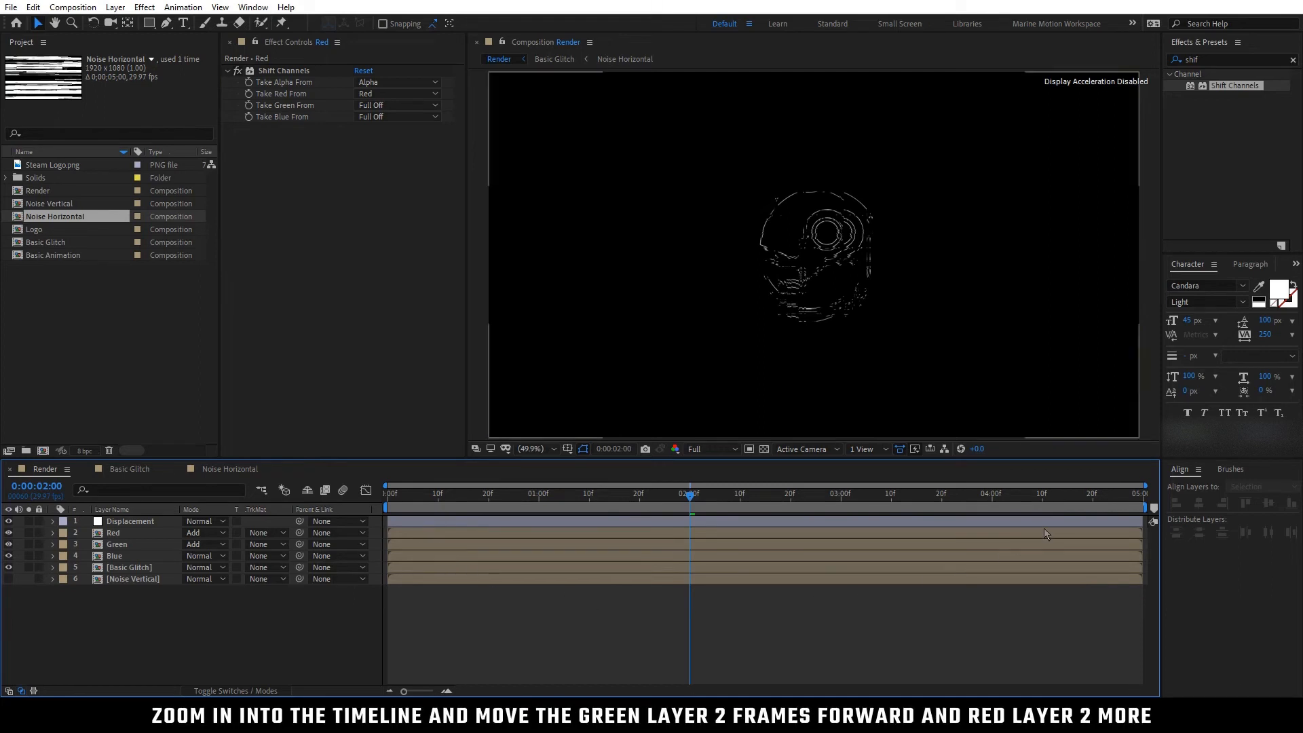
- Offset the Green layer to start 2 frames into the composition and the Red layer to start at frame 4
left_click_drag(1143, 486, 435, 490)
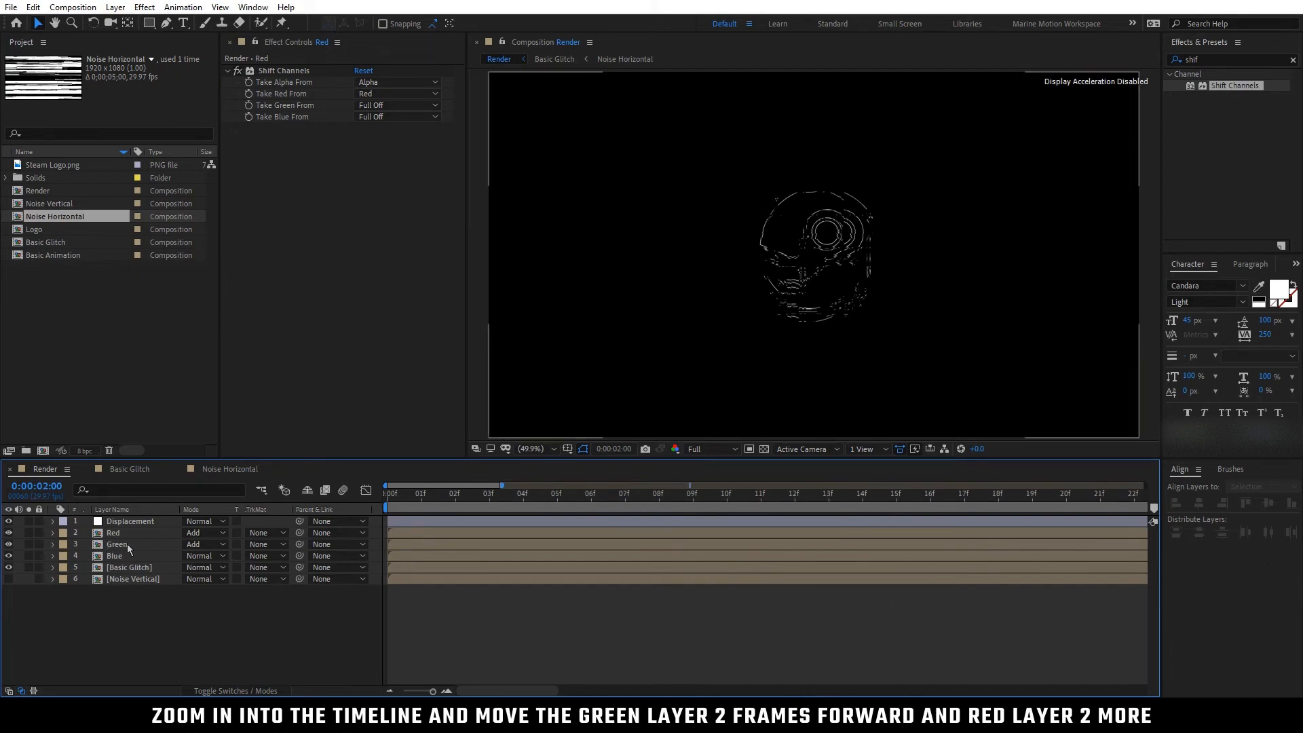
left_click(398, 546)
left_click_drag(398, 549, 456, 547)
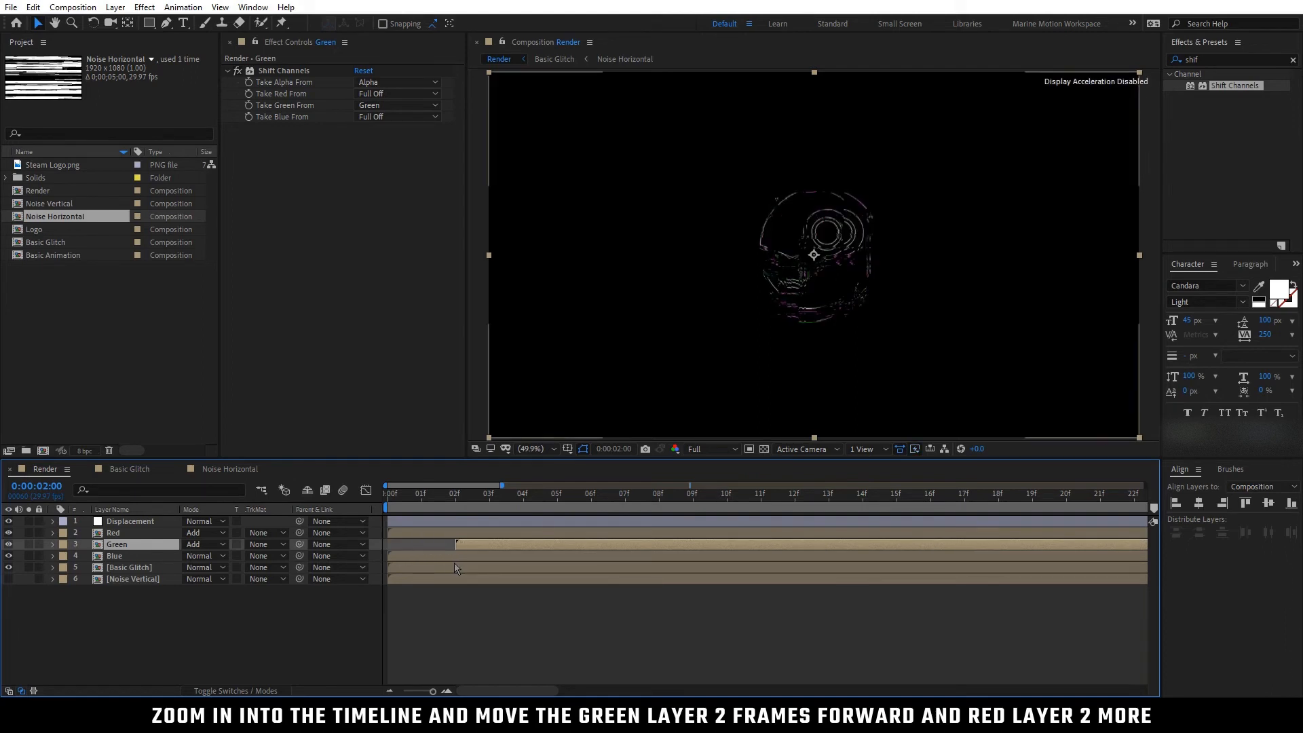
left_click(397, 532)
left_click_drag(410, 536, 528, 538)
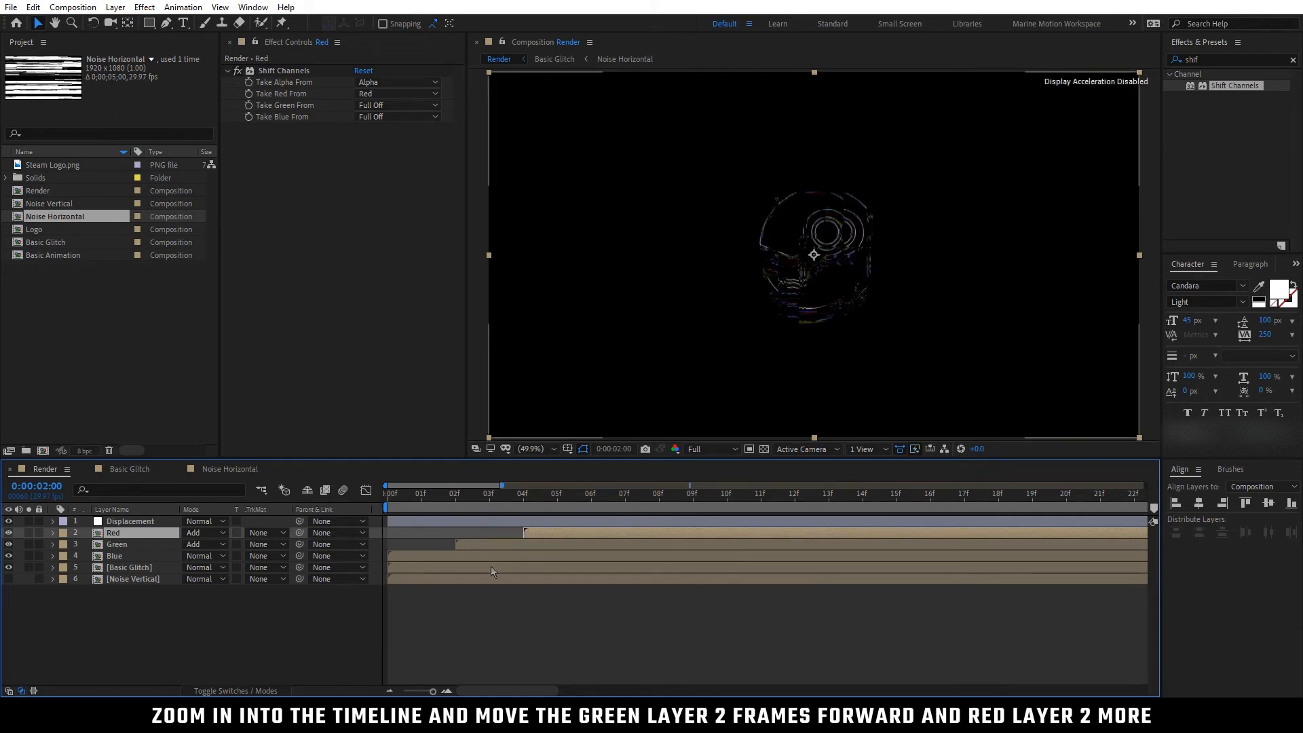
left_click(321, 604)
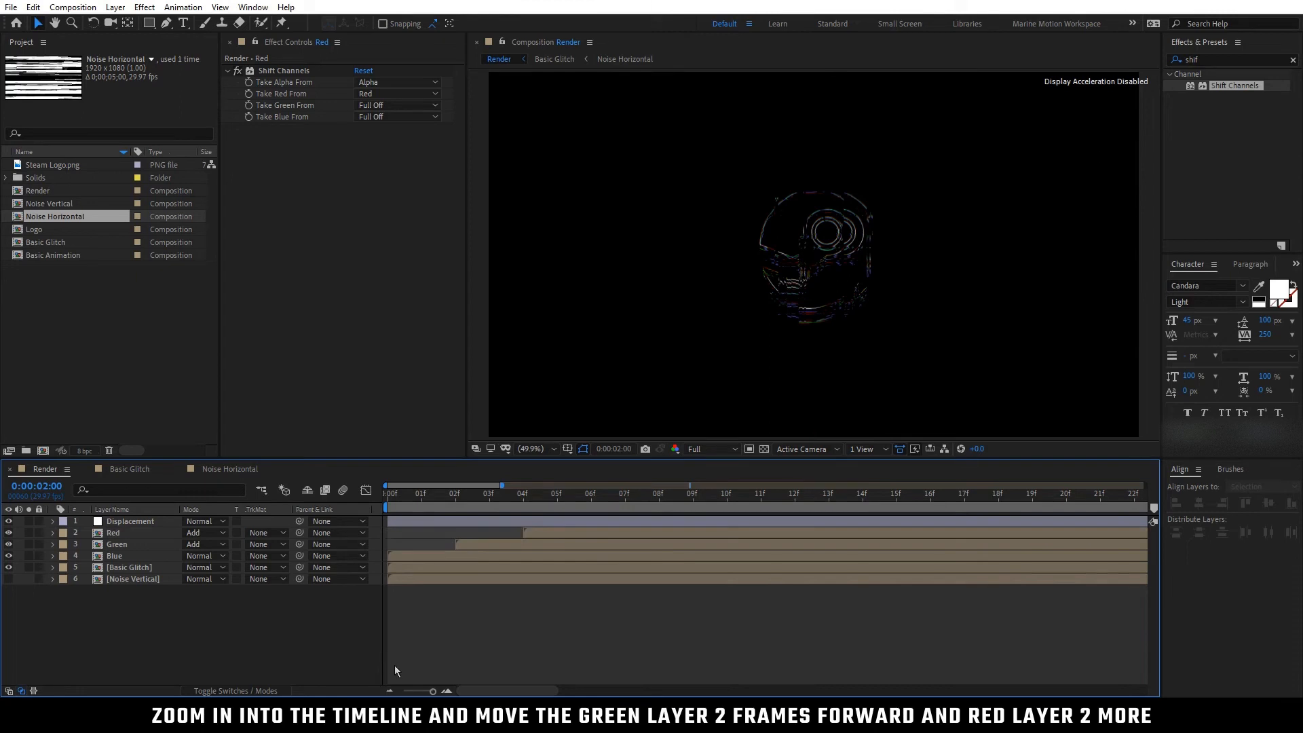
left_click_drag(501, 486, 1147, 493)
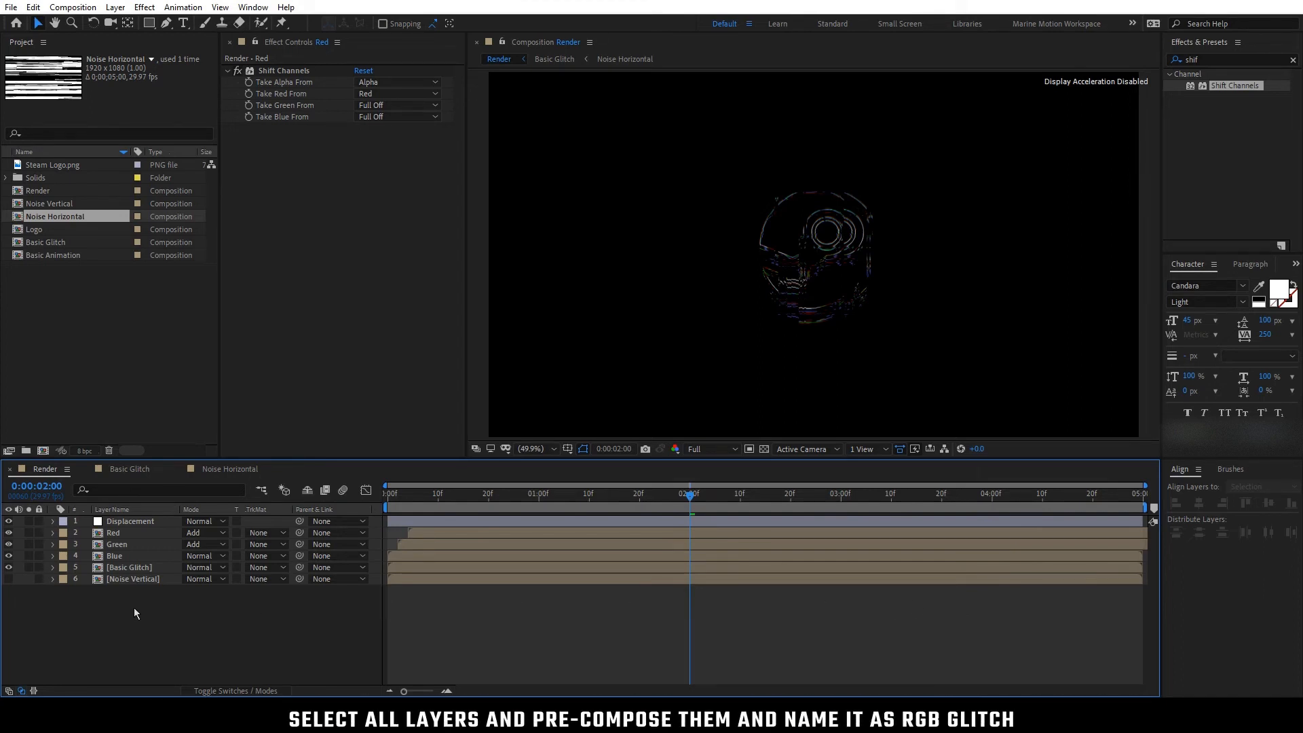
- Pre-compose all layers of the Render composition into a new composition named RGB Glitch
left_click_drag(127, 604, 141, 523)
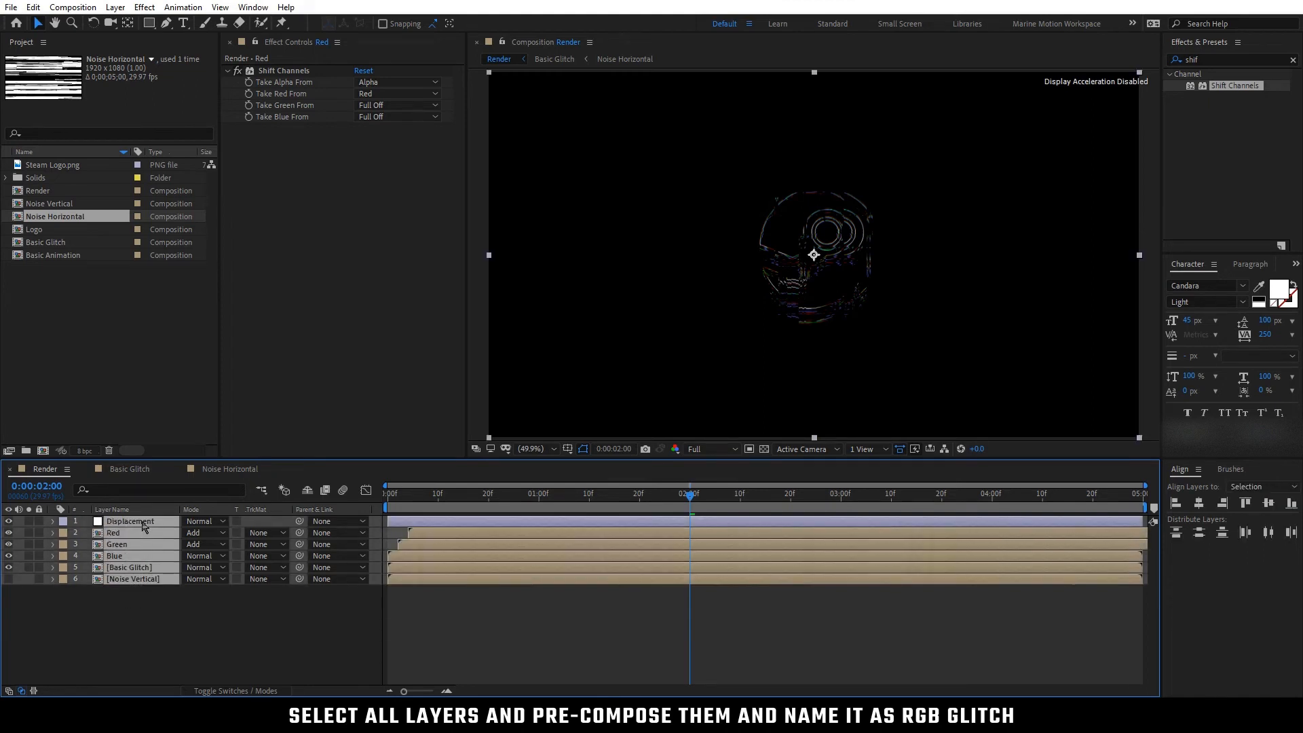
right_click(141, 522)
left_click(231, 447)
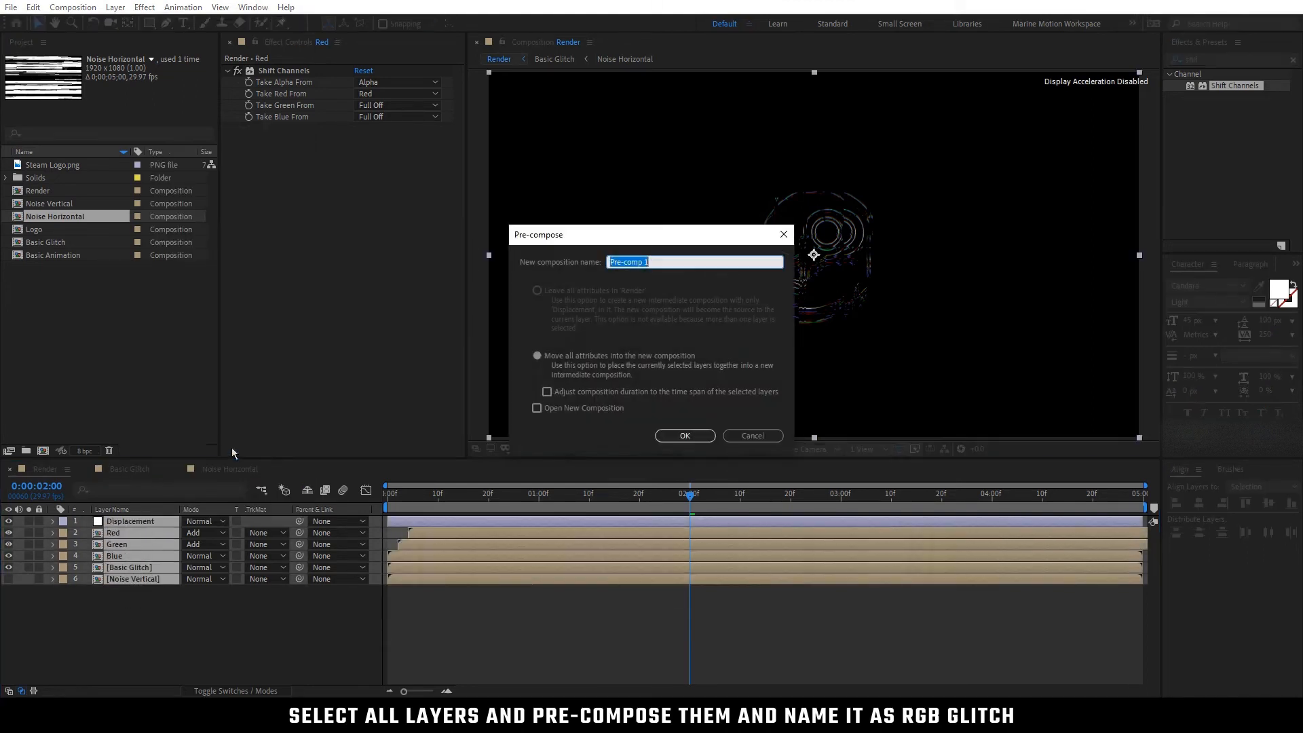
type("RG")
left_click(672, 436)
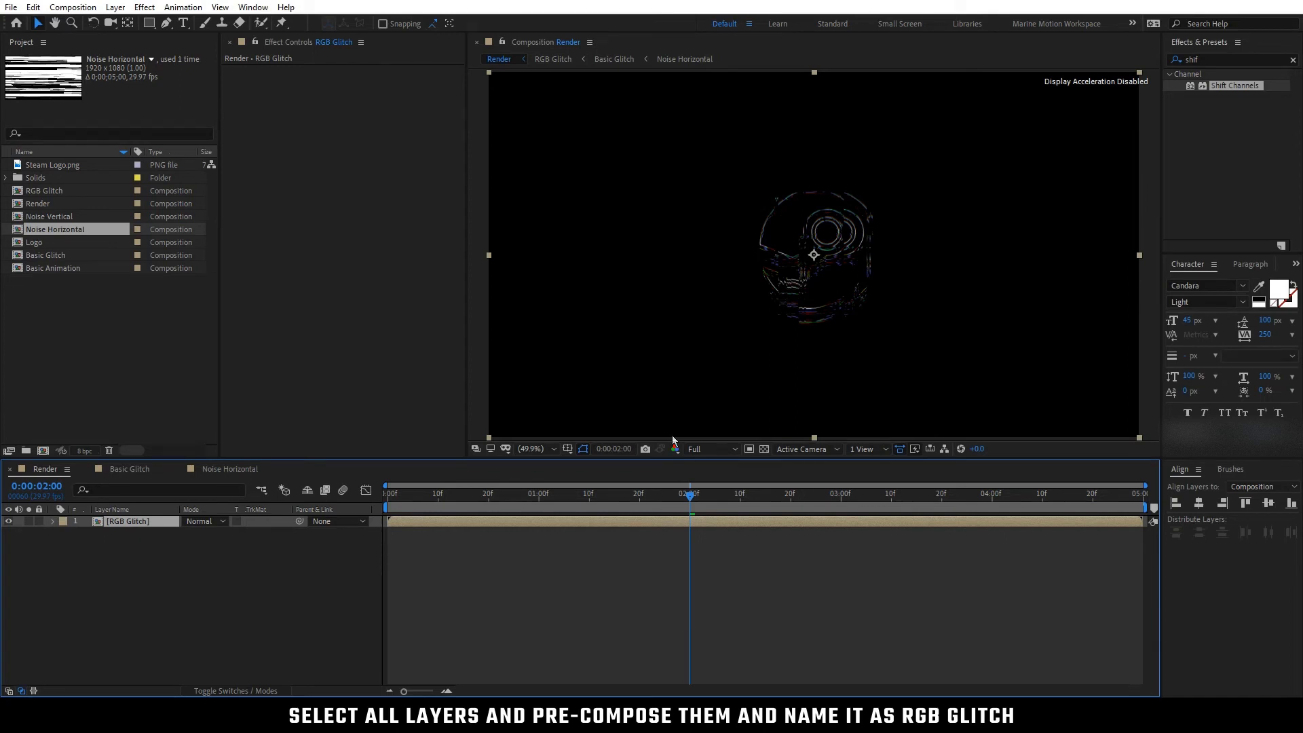
- Search the presets for "bad", apply Bad TV 2 - old to the RGB Glitch layer and delete its Wave Warp effect
left_click(1207, 58)
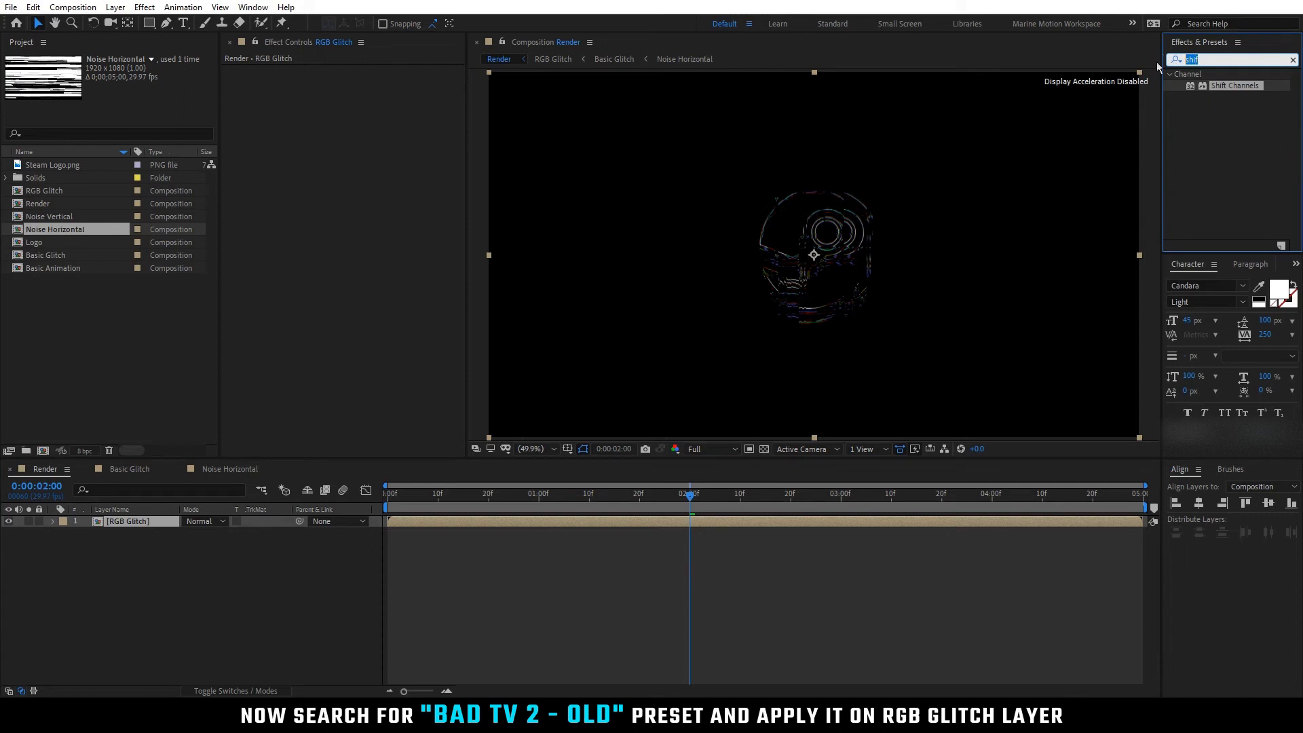
type("bad")
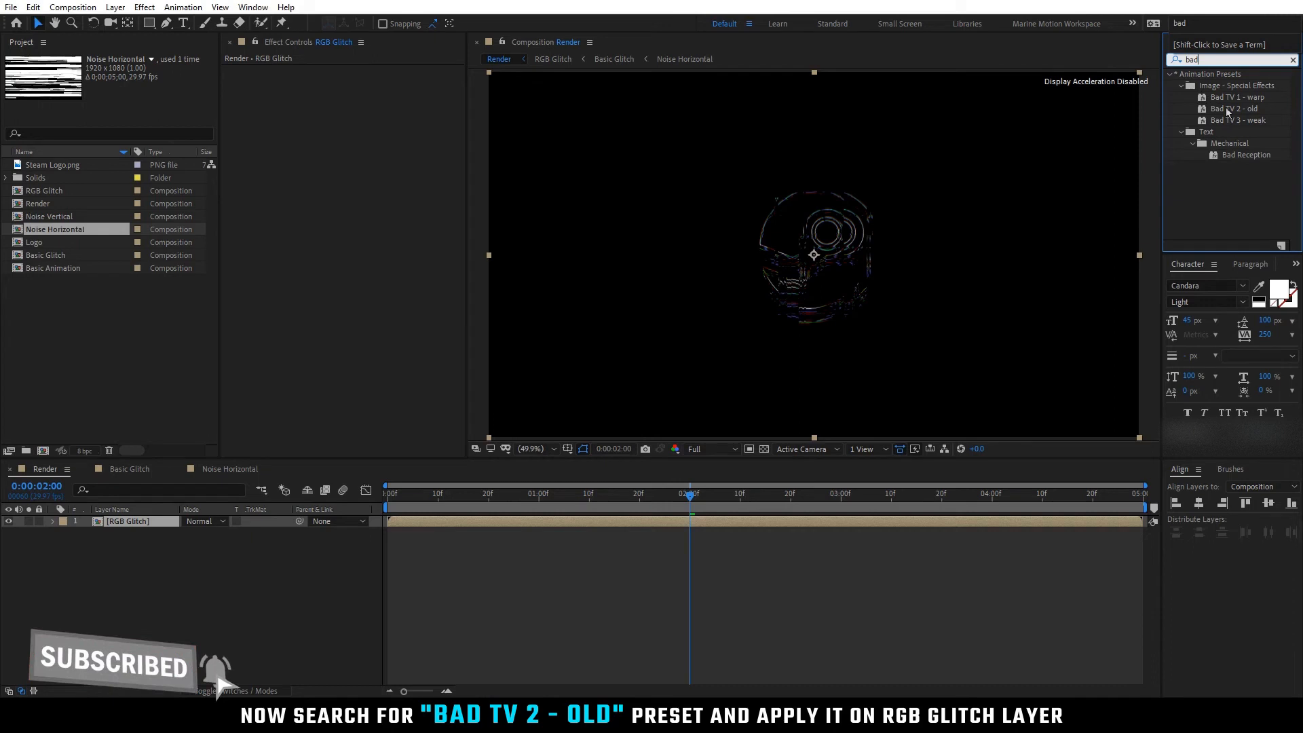
left_click_drag(1239, 112, 169, 521)
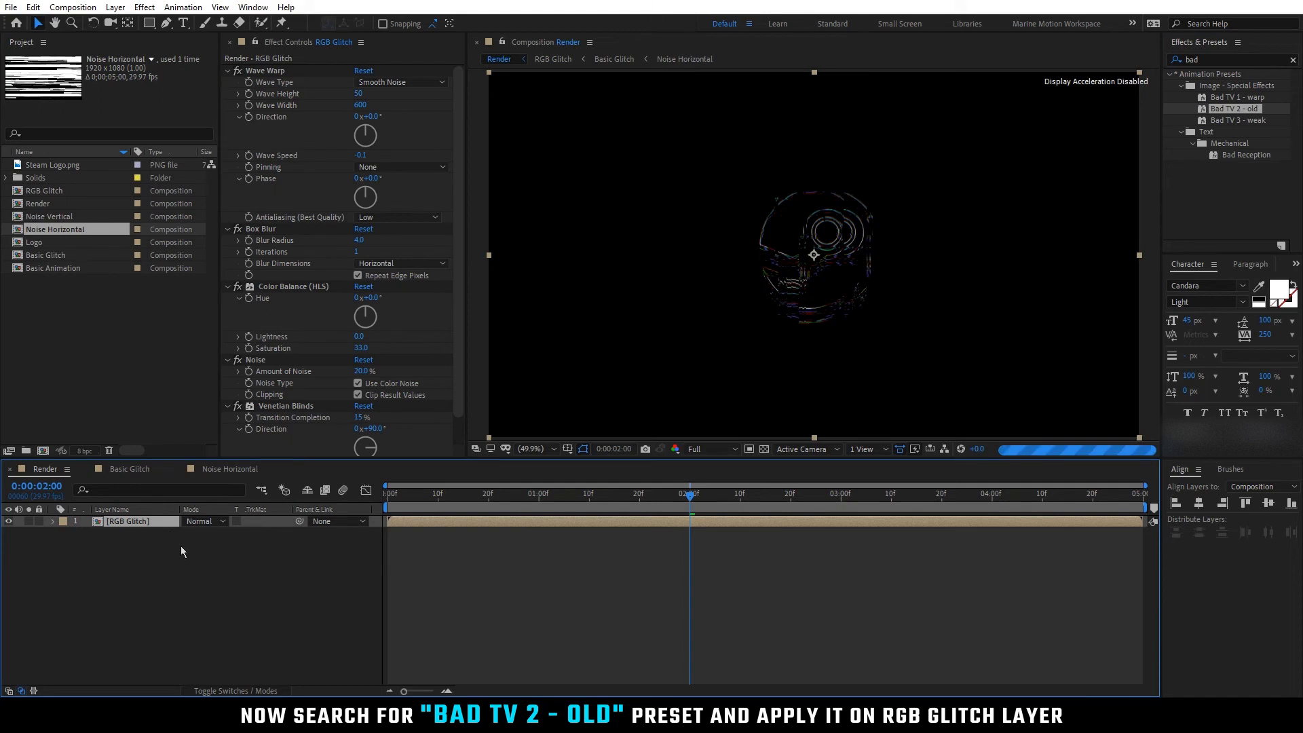
left_click(182, 547)
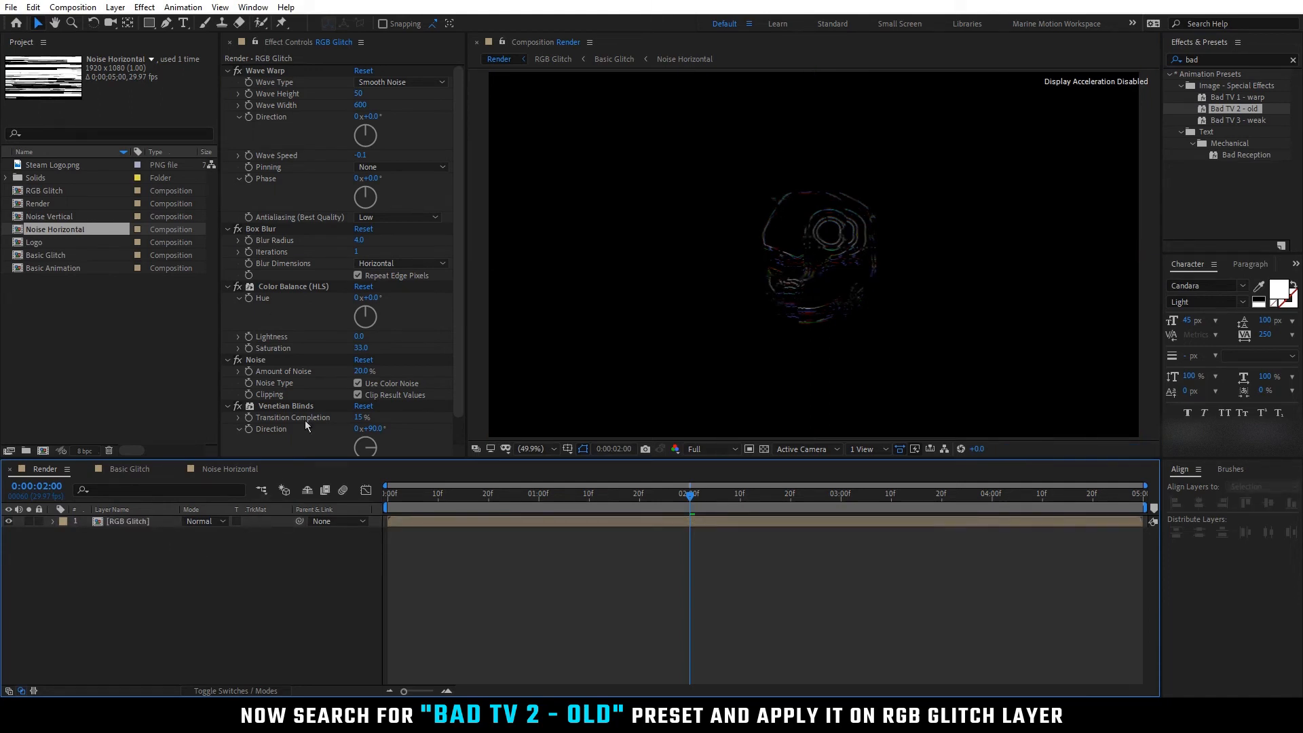
left_click(272, 72)
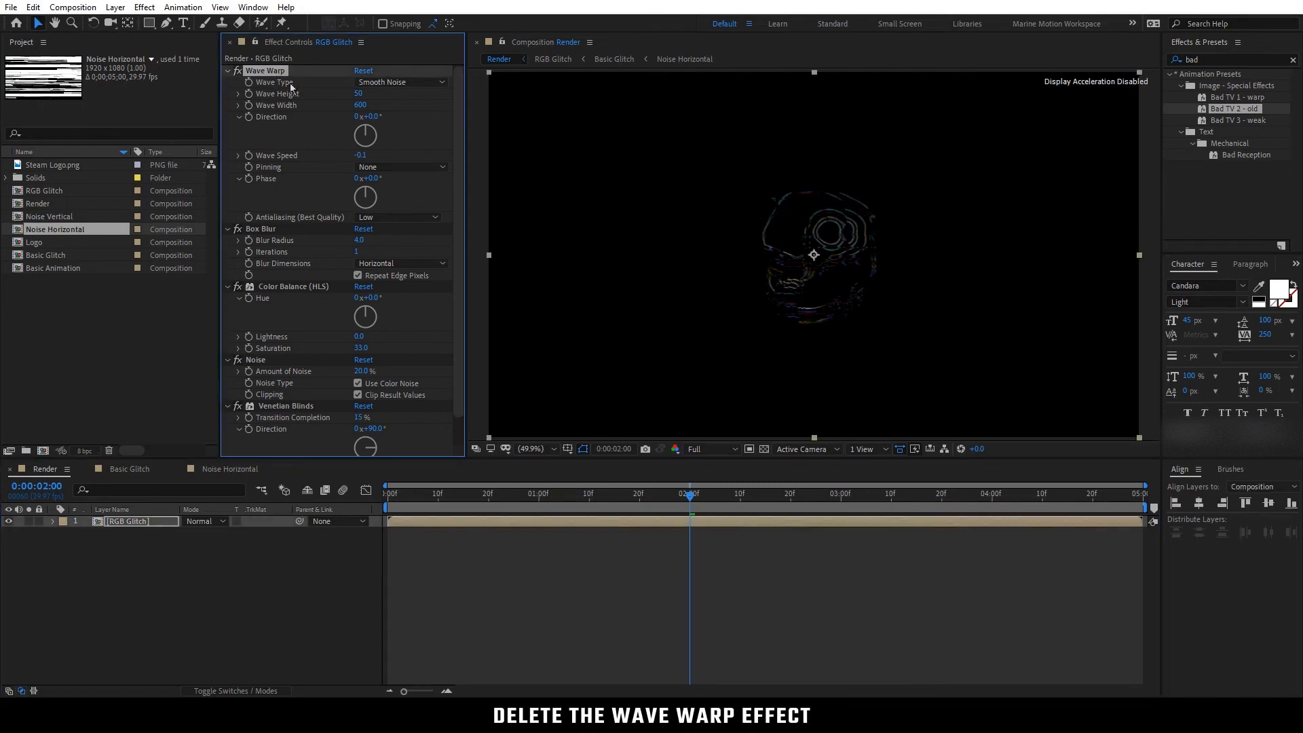
key("Delete")
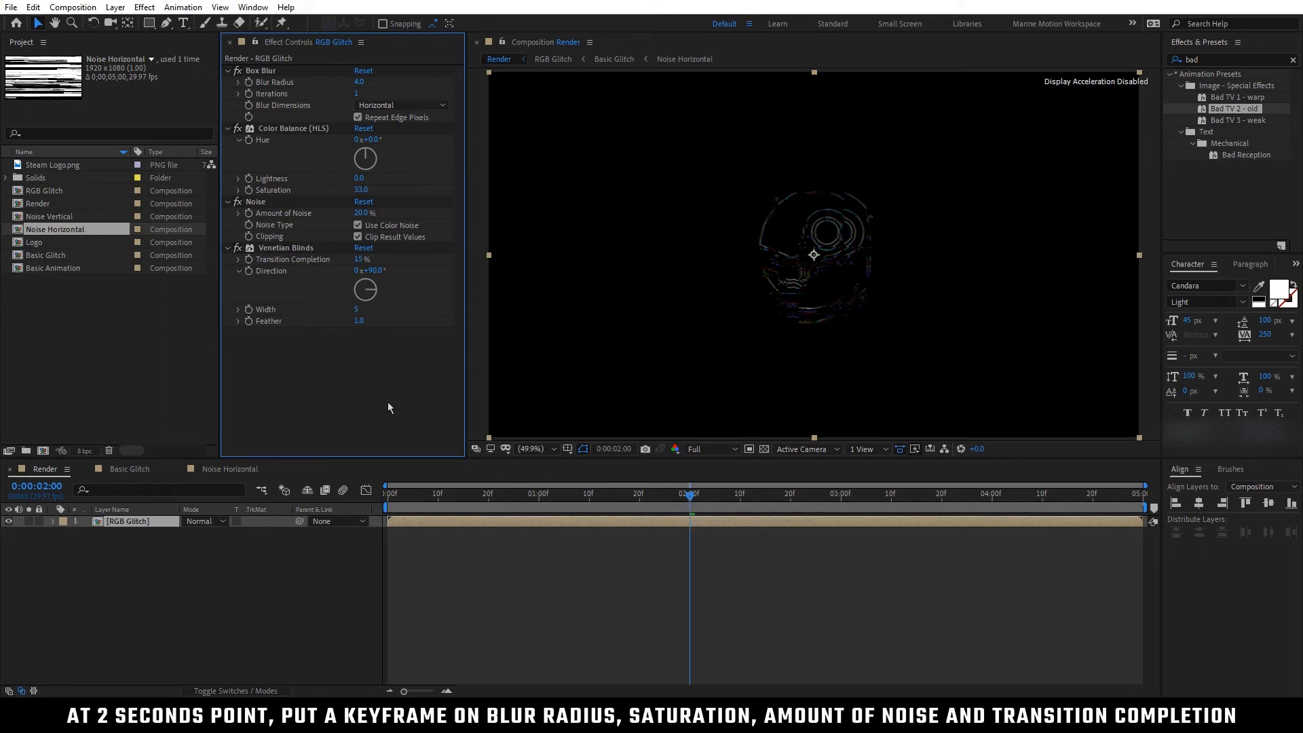
- At 2 seconds, add keyframes for RGB Glitch's Blur Radius, Saturation, Amount of Noise and Transition Completion
left_click(249, 82)
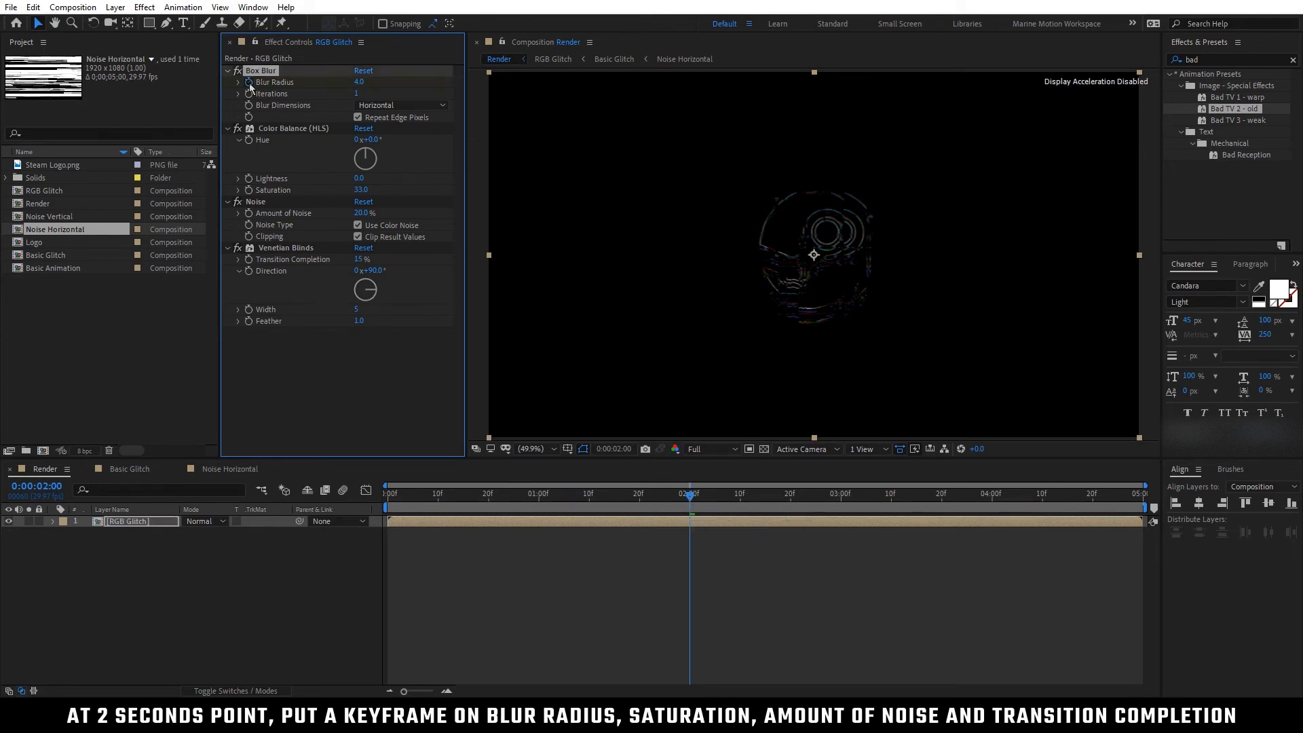
left_click(249, 190)
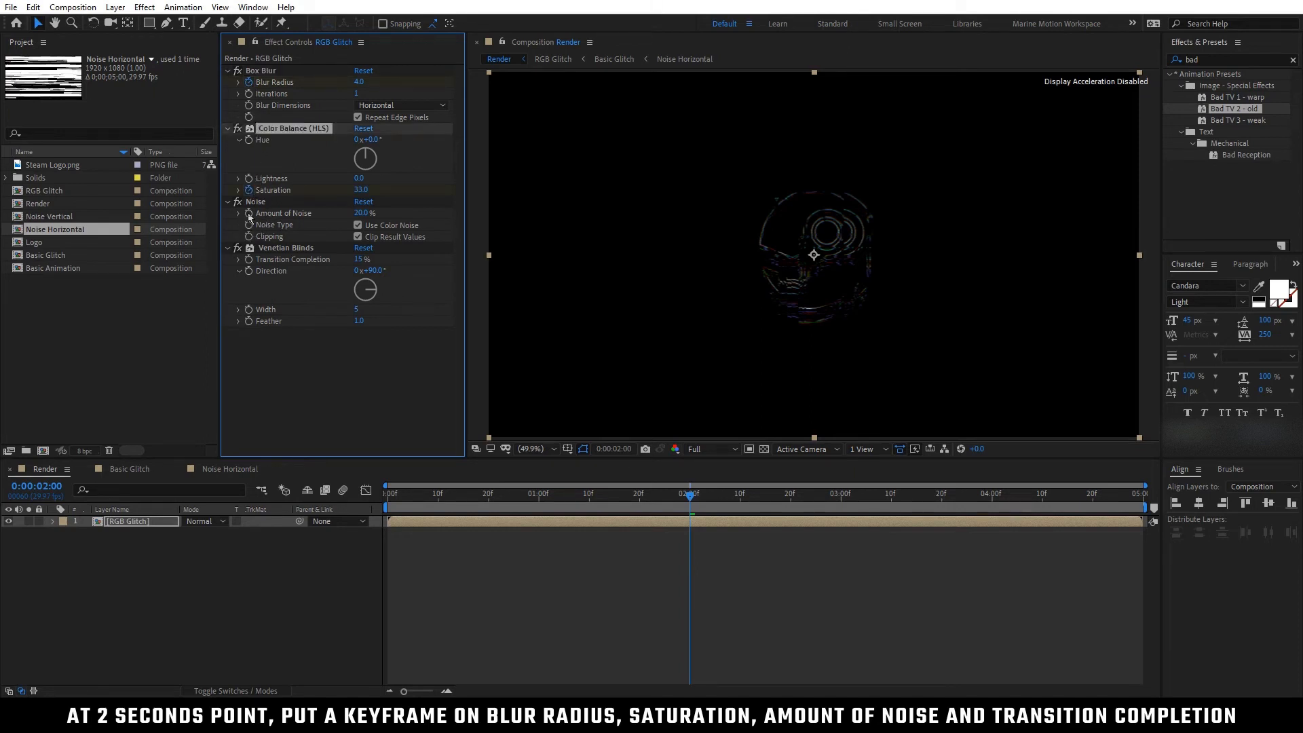
left_click(249, 214)
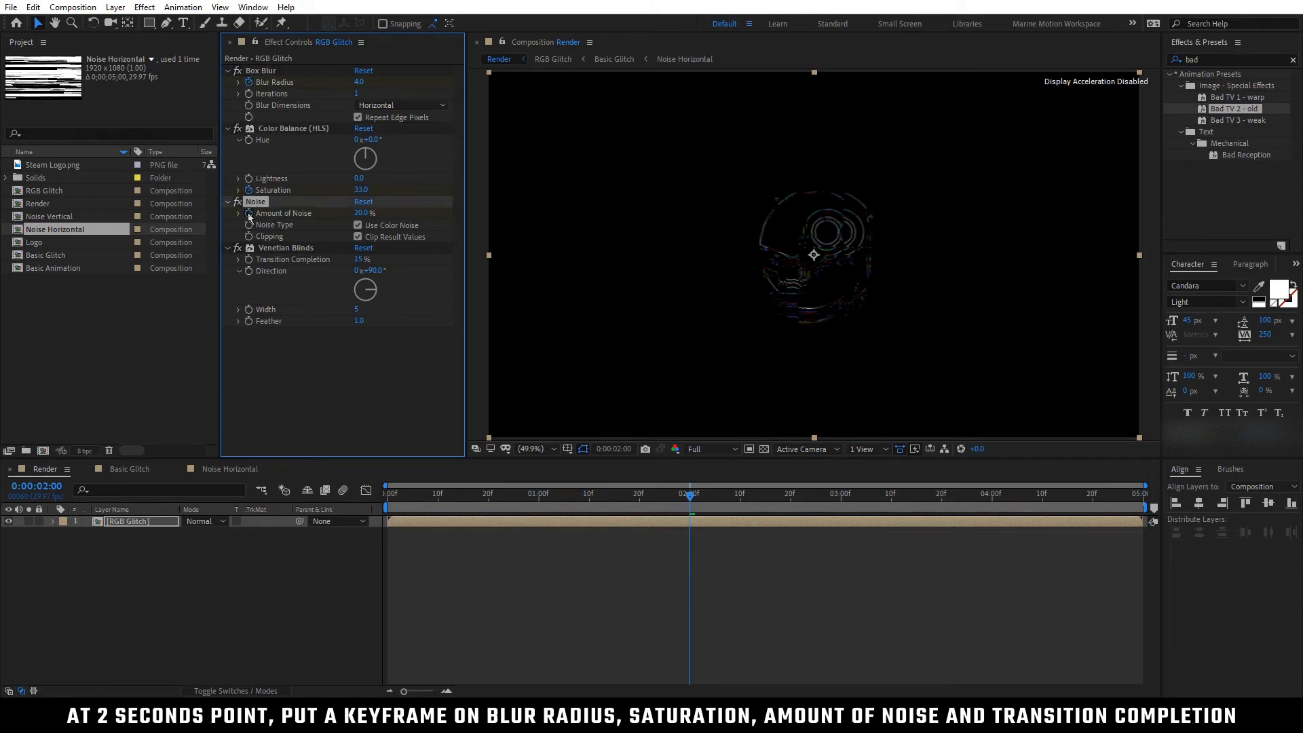
left_click(249, 261)
left_click(295, 356)
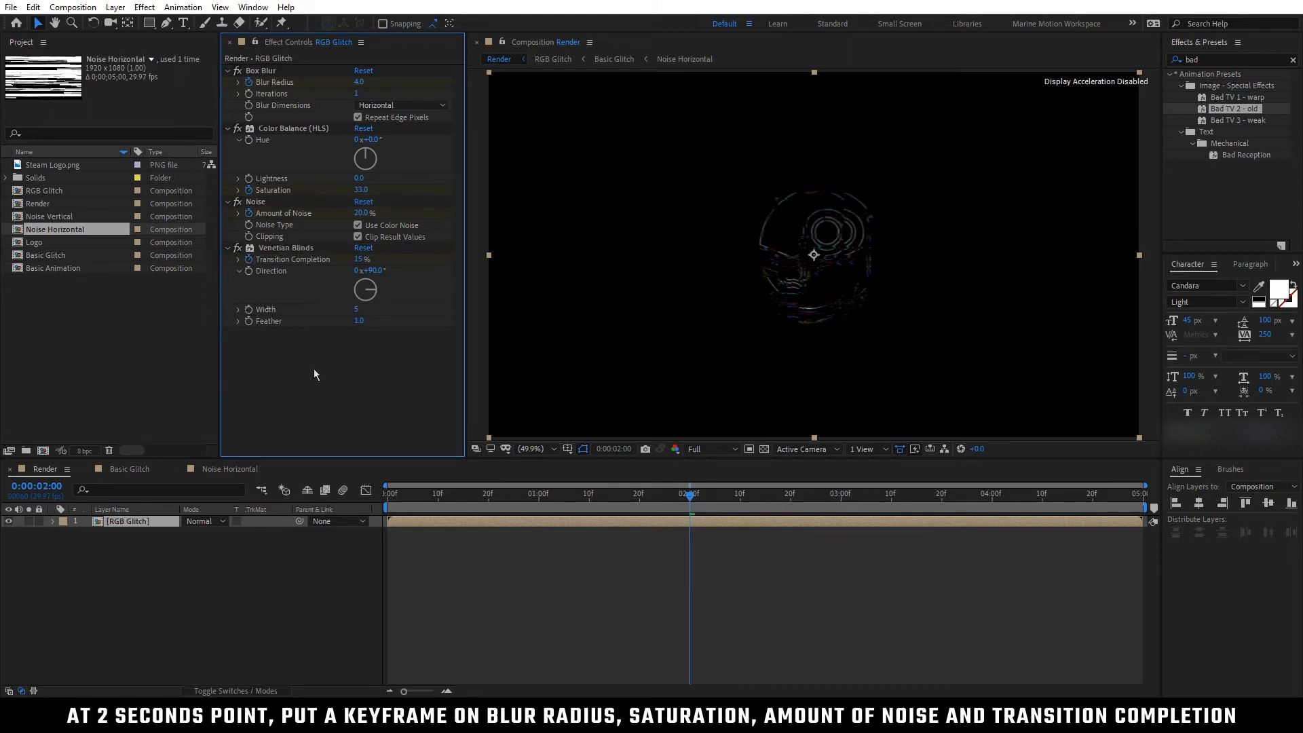
- At 3 seconds, set the RGB Glitch layer's Blur Radius and Saturation to 0
left_click(841, 500)
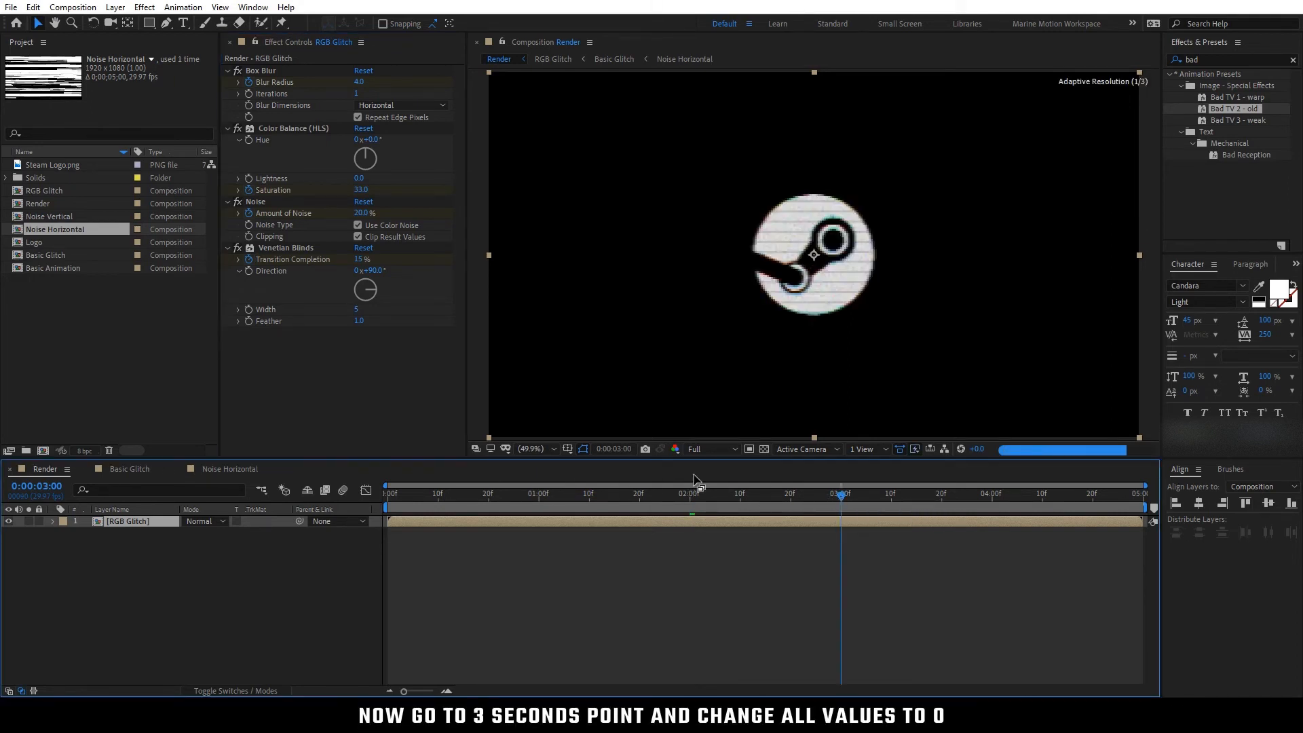
left_click(344, 345)
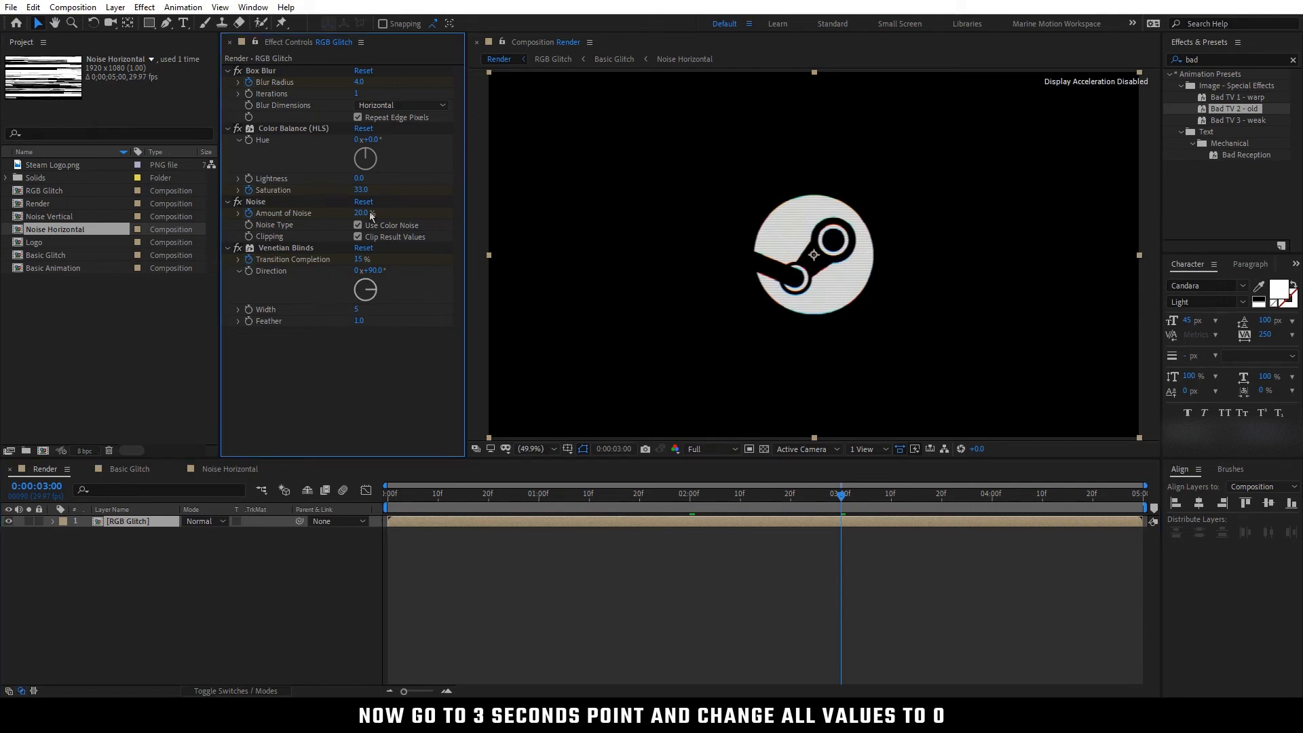
left_click(358, 82)
type("0")
key("Return")
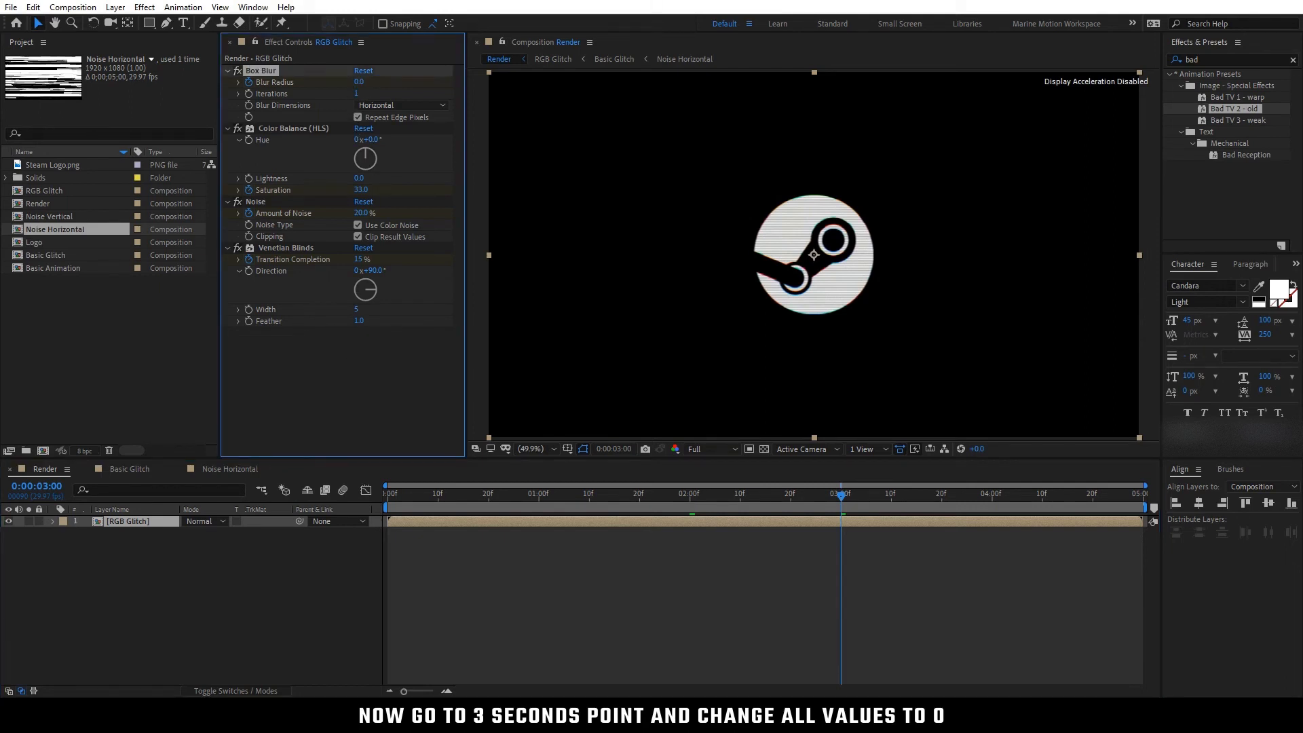
left_click(360, 190)
type("0")
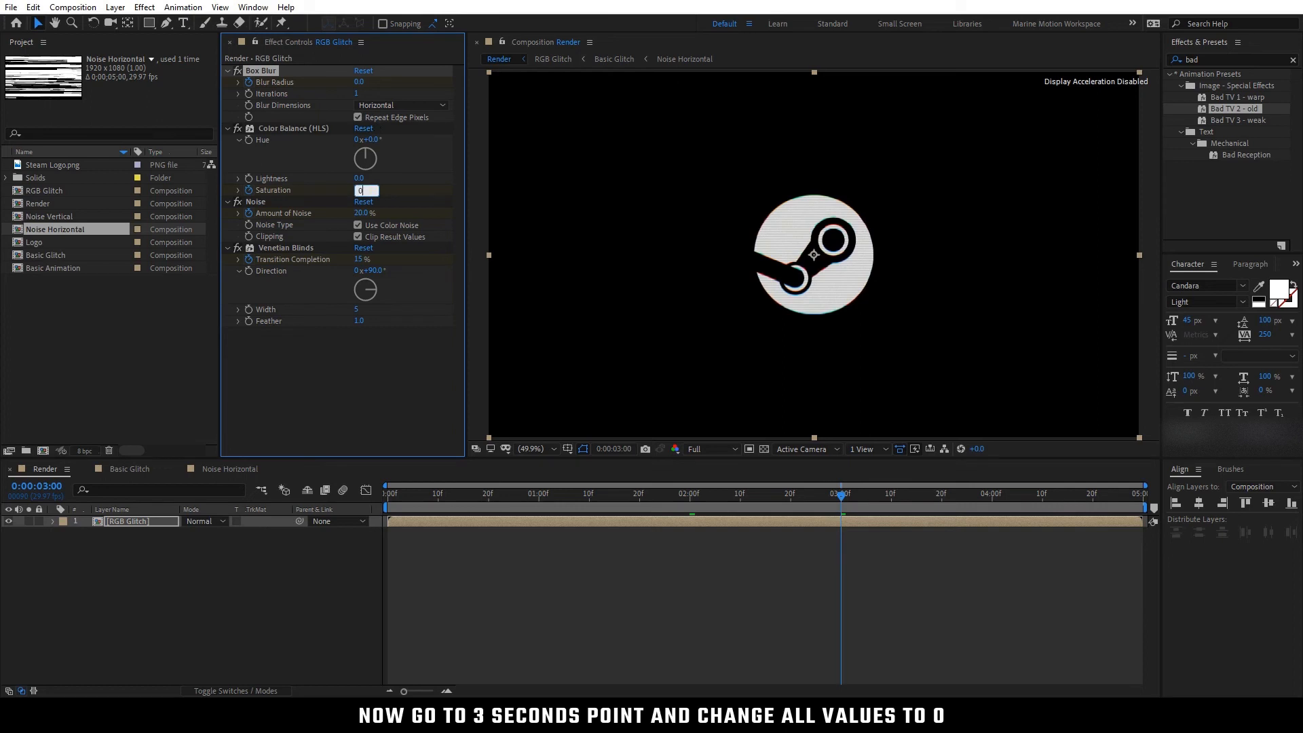
key("Return")
- Set the RGB Glitch layer's Amount of Noise and Venetian Blinds Transition Completion to 0% at 3 seconds
left_click(359, 213)
type("0")
key("Return")
left_click(359, 259)
type("0")
key("Return")
left_click(380, 335)
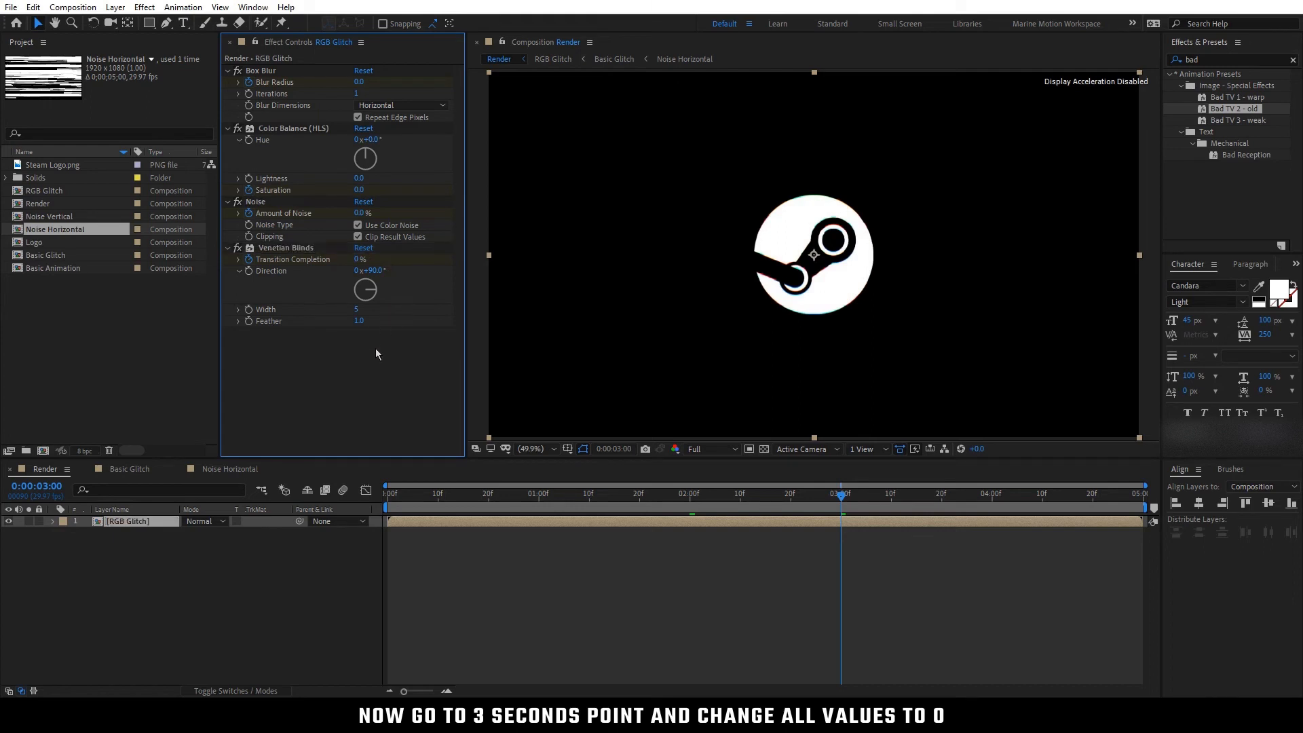
left_click(279, 555)
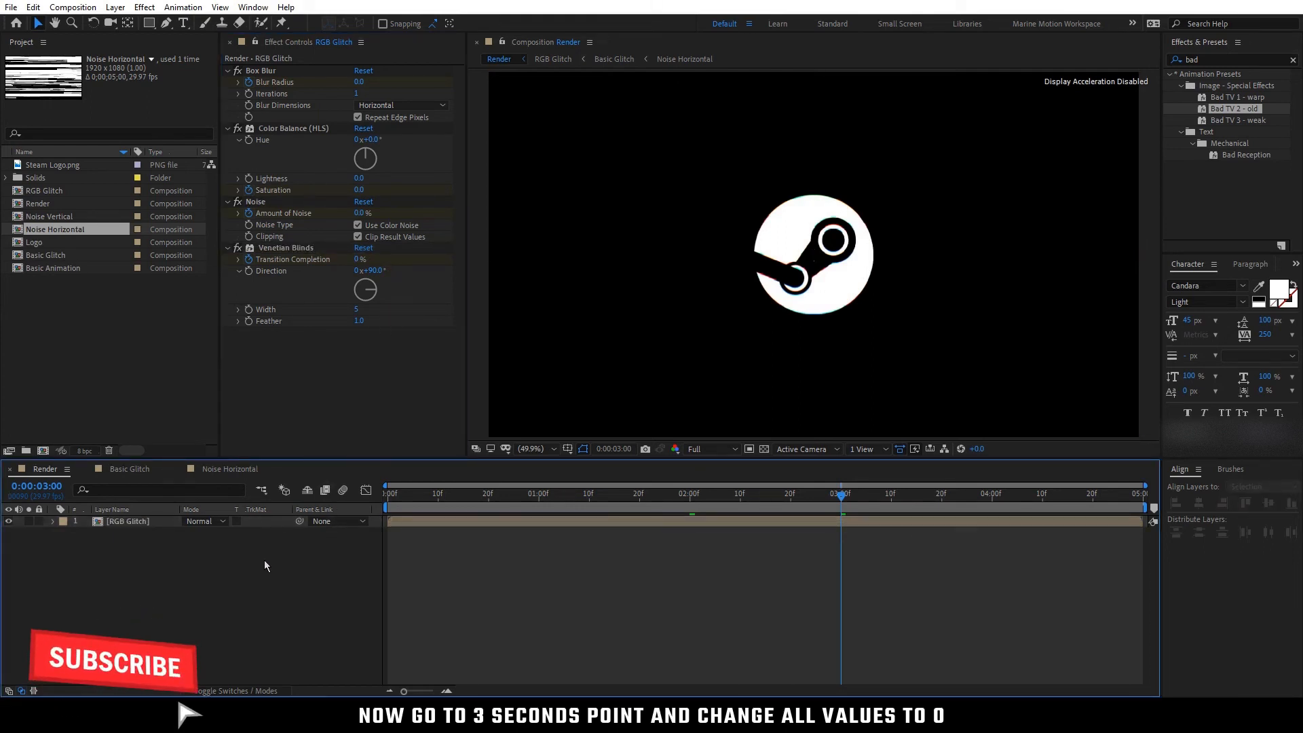
- Create a new text layer in the Render composition reading "STEAM"
right_click(152, 567)
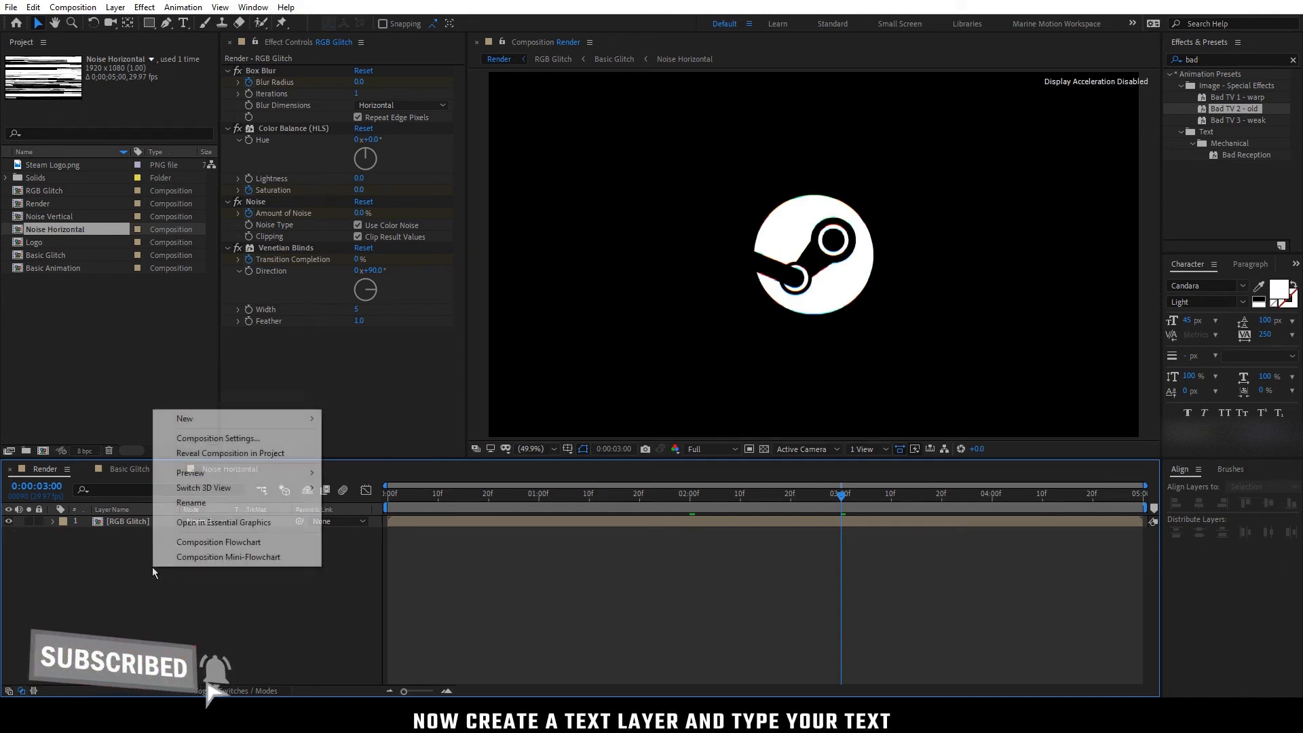
mouse_move(228, 424)
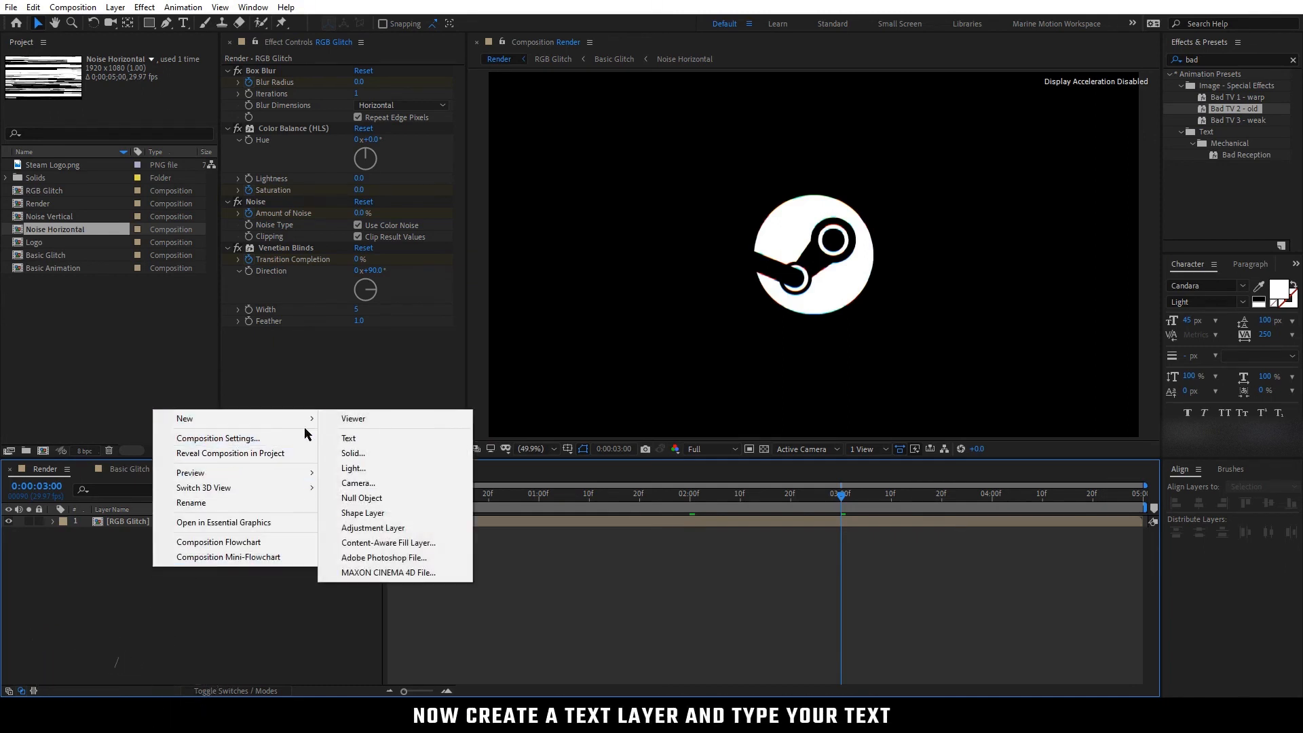
left_click(394, 439)
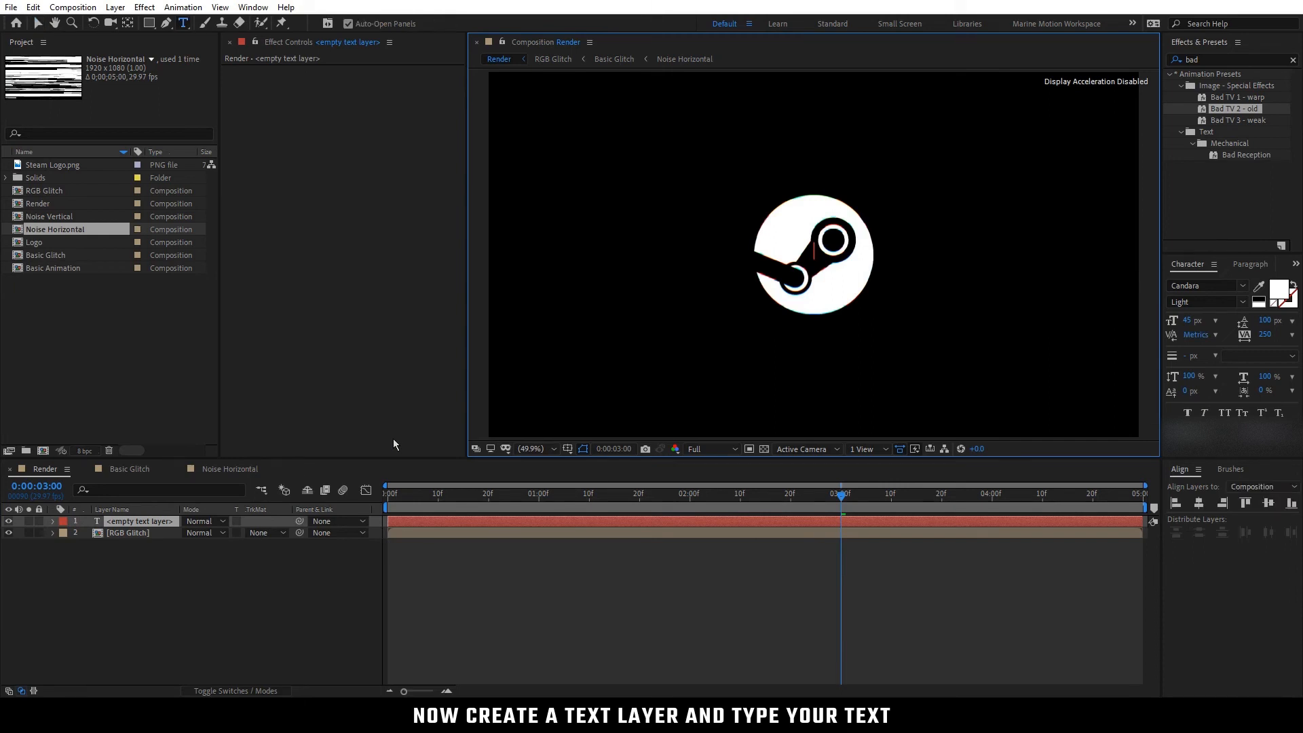
type("STEAM")
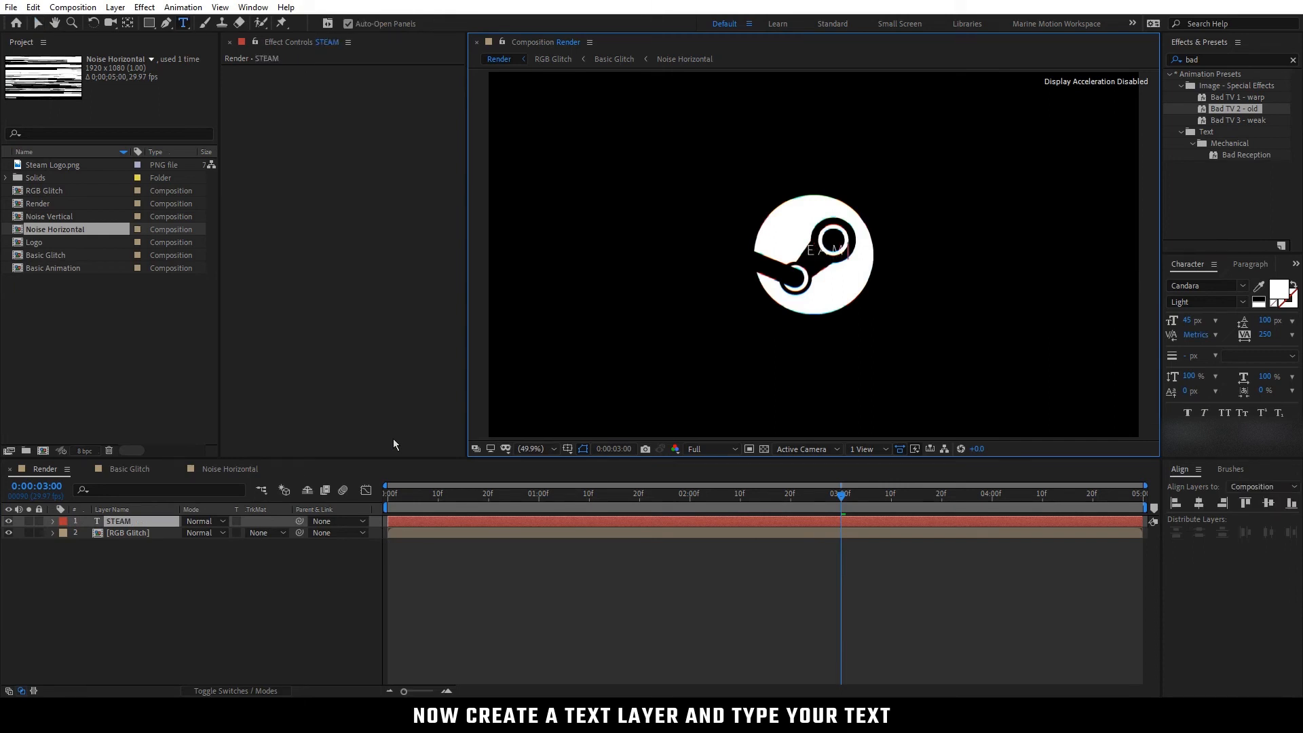
- Center the STEAM text layer horizontally in the composition and re-enable the viewer refresh
left_click(128, 526)
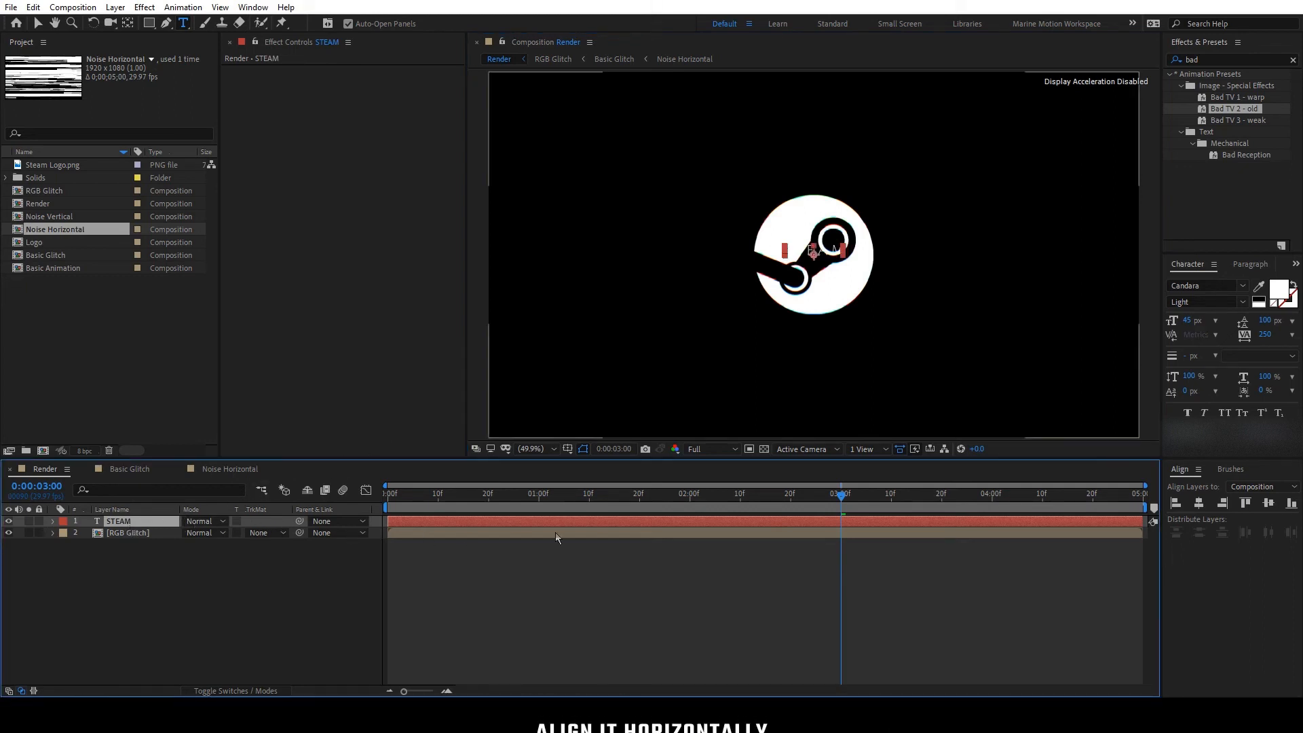
left_click(1198, 509)
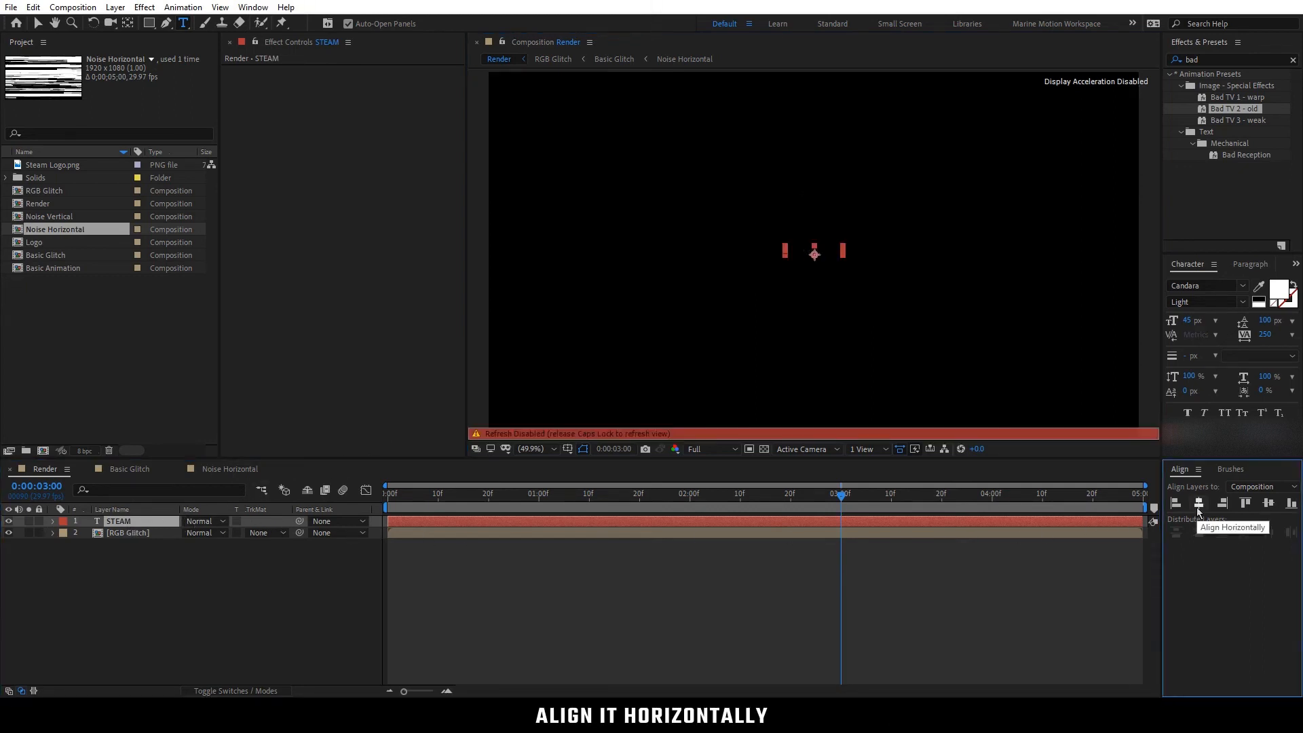
key("Caps_Lock")
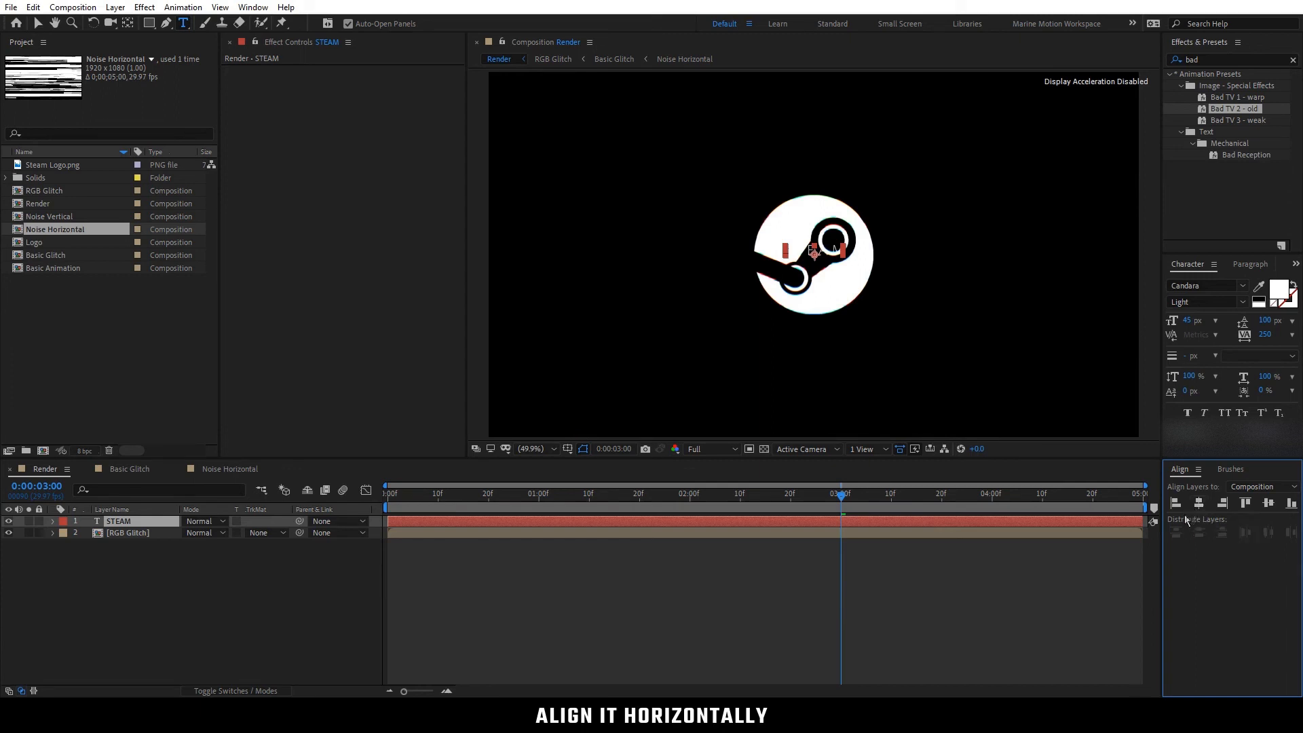
- Move the STEAM text layer straight down so the title sits below the logo
left_click(158, 523)
key("shift+Down")
key("shift+Down")
key("shift+Down")
key("shift+Down")
key("shift+Down")
key("shift+Down")
key("shift+Down")
key("shift+Down")
key("shift+Down")
key("shift+Down")
key("shift+Down")
key("shift+Down")
key("shift+Down")
key("shift+Down")
key("shift+Down")
key("shift+Down")
key("shift+Down")
key("shift+Down")
key("shift+Down")
key("shift+Down")
key("shift+Down")
key("shift+Down")
key("shift+Down")
key("shift+Down")
key("shift+Down")
key("shift+Down")
key("shift+Down")
key("shift+Down")
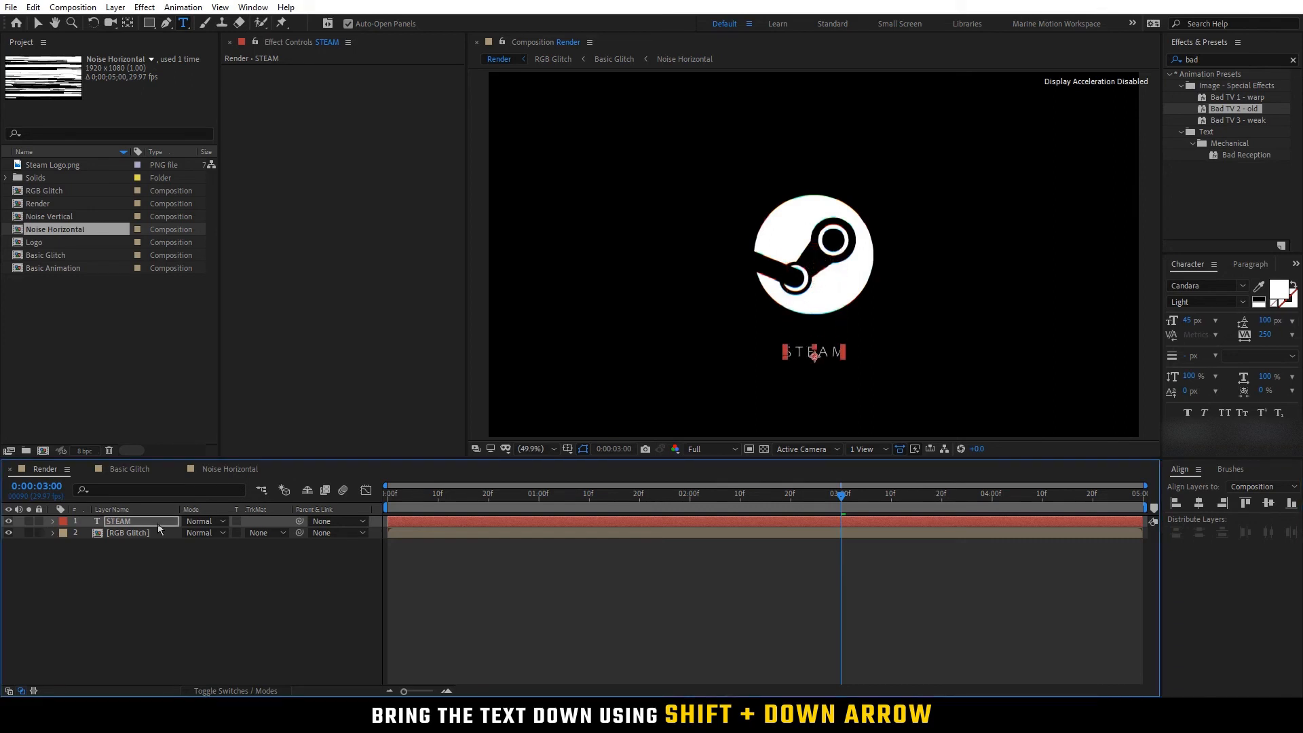
left_click(176, 560)
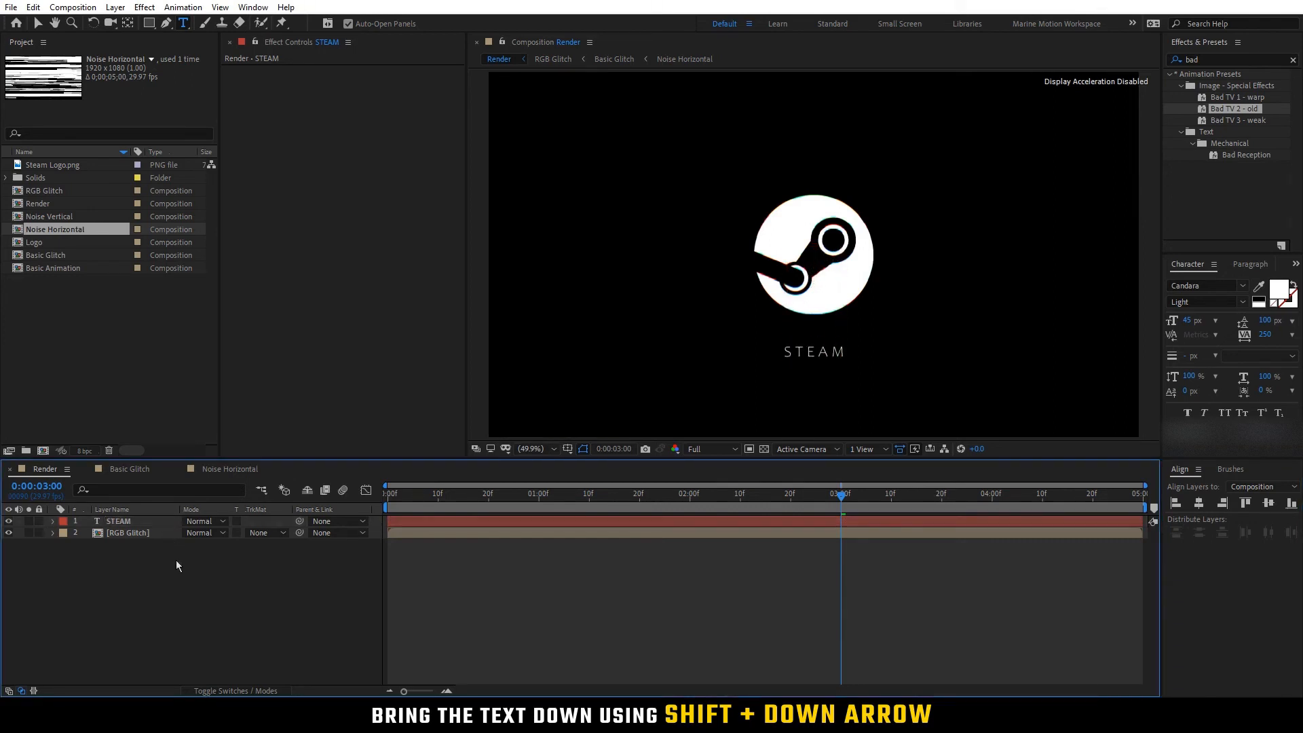
key("v")
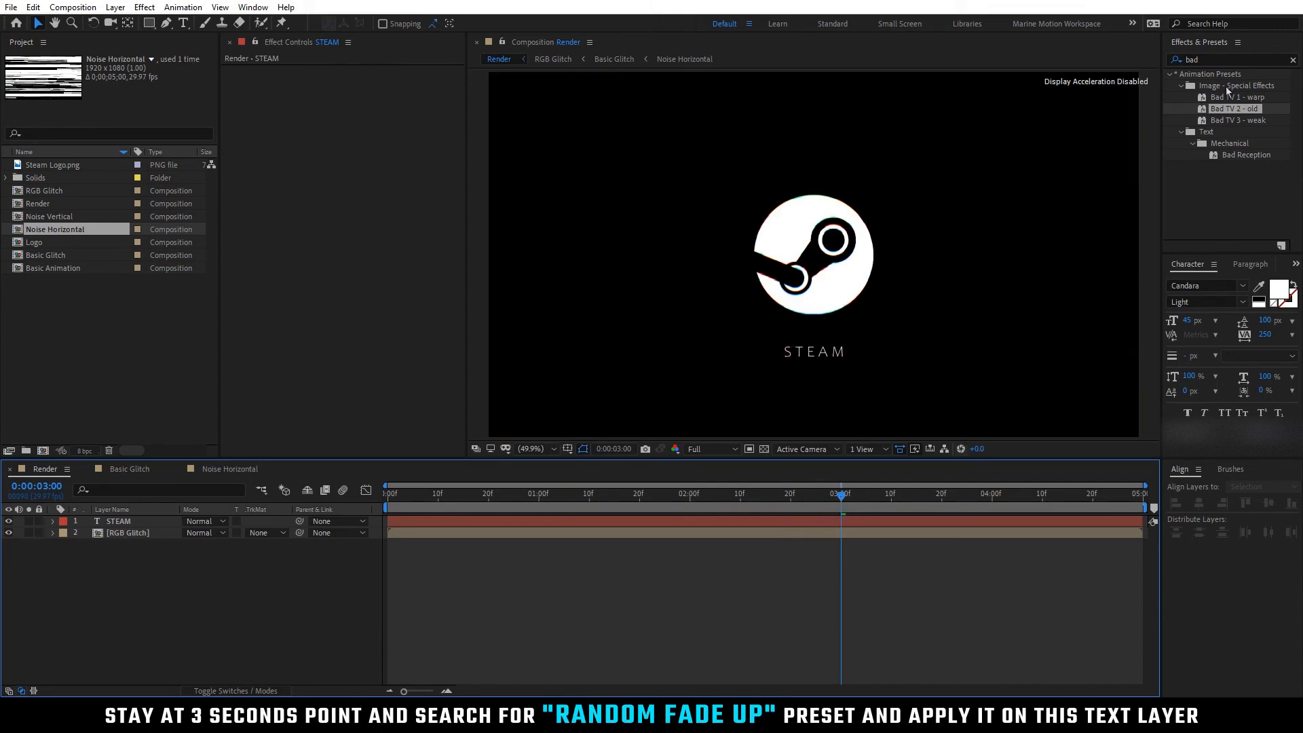
- Find the Random Fade Up animation preset and apply it to the STEAM text layer at 3 seconds
left_click(1214, 60)
type("random fa")
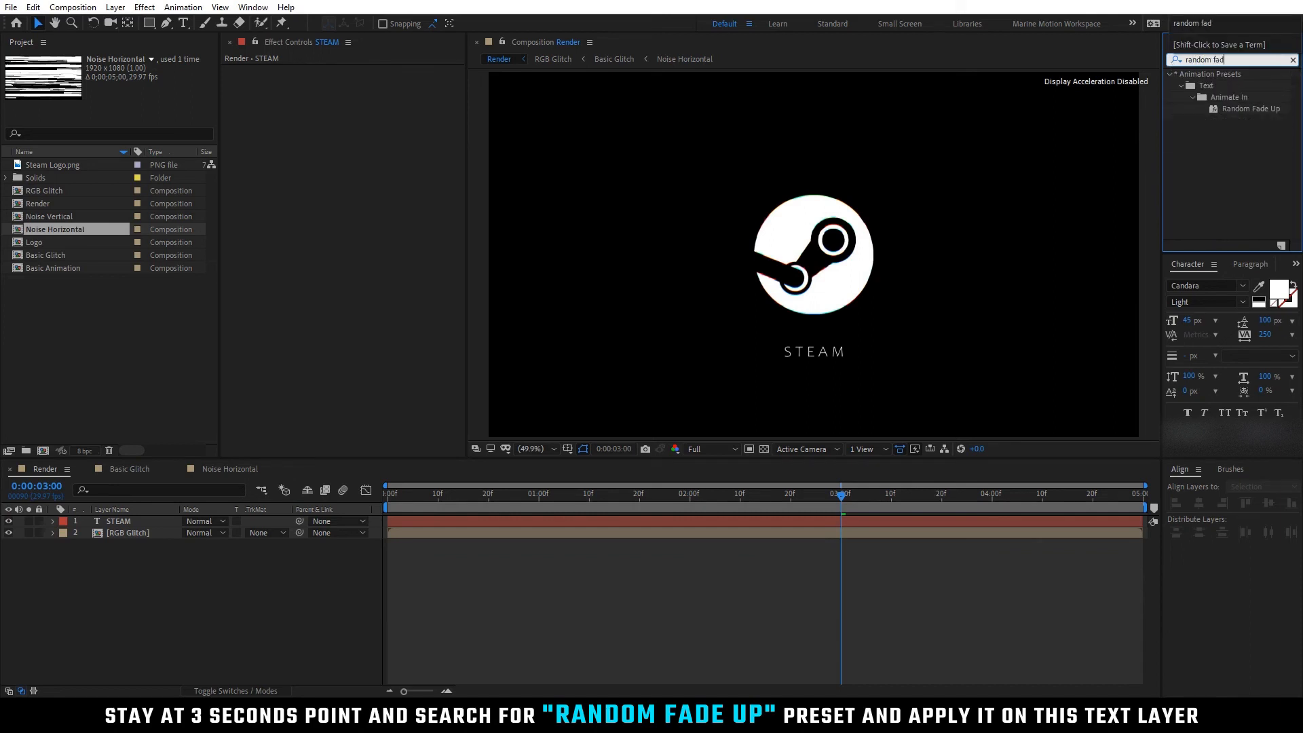
left_click_drag(1245, 110, 167, 519)
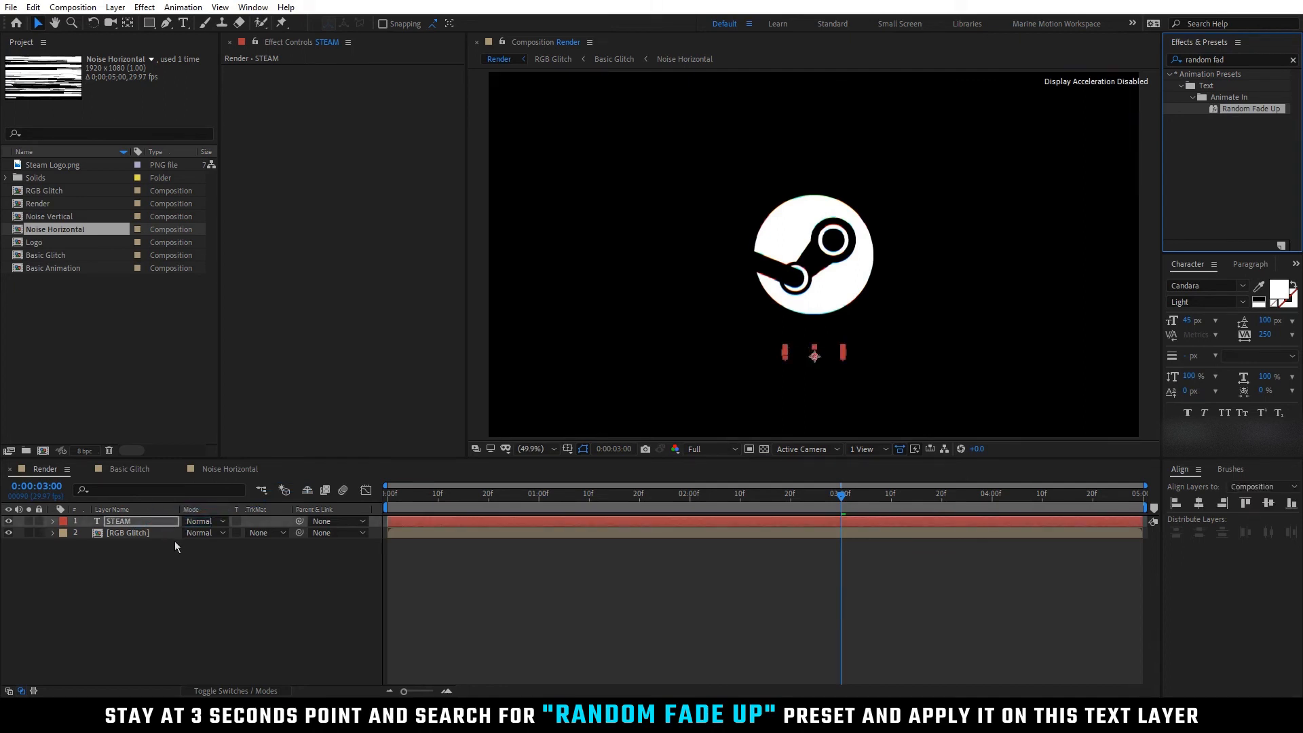
left_click(173, 553)
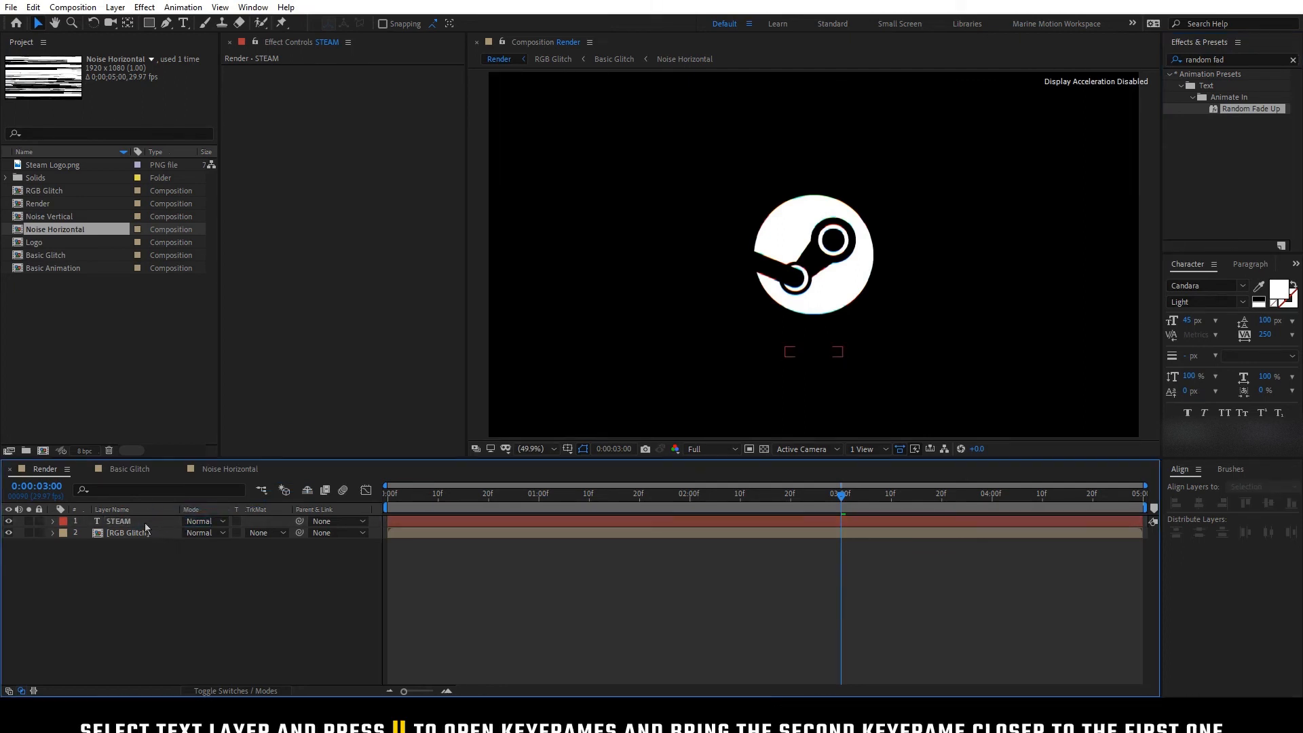
- Reveal the STEAM layer's keyframes and move the second Range Selector Start keyframe to 0:00:03:15
left_click(173, 521)
key("u")
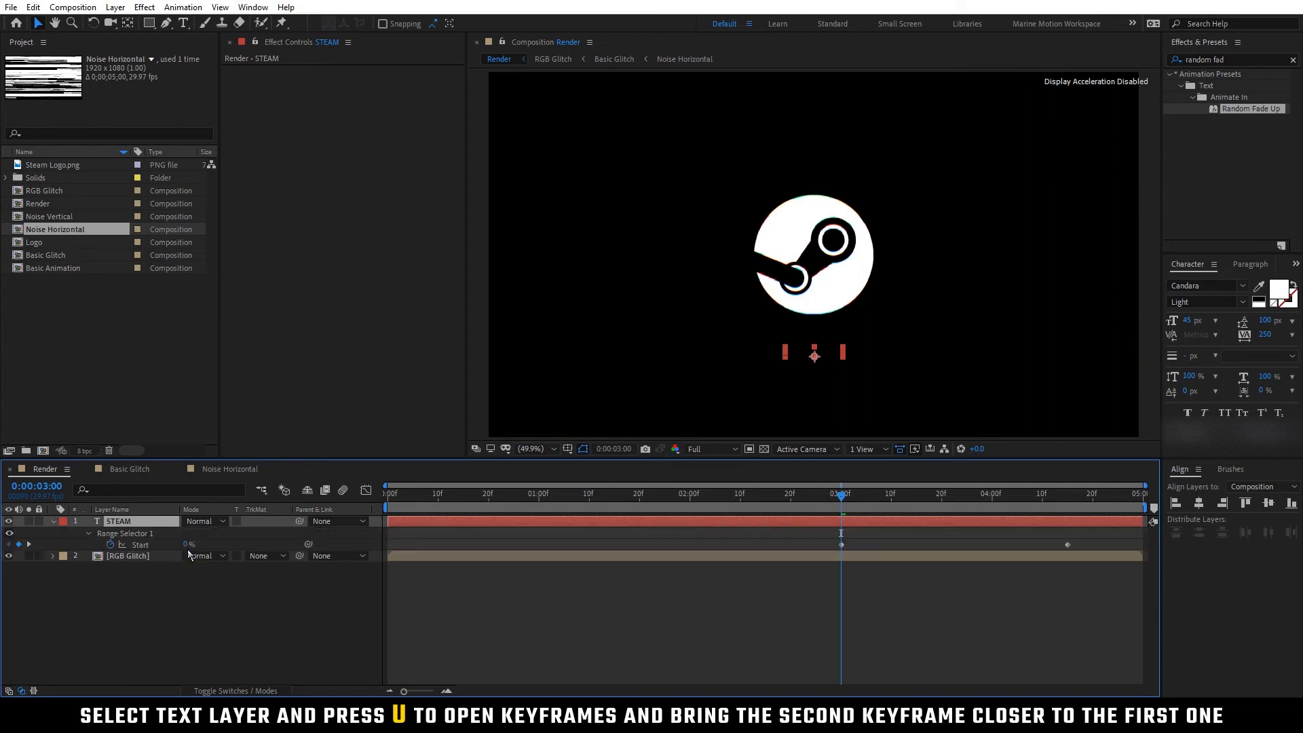
left_click(213, 591)
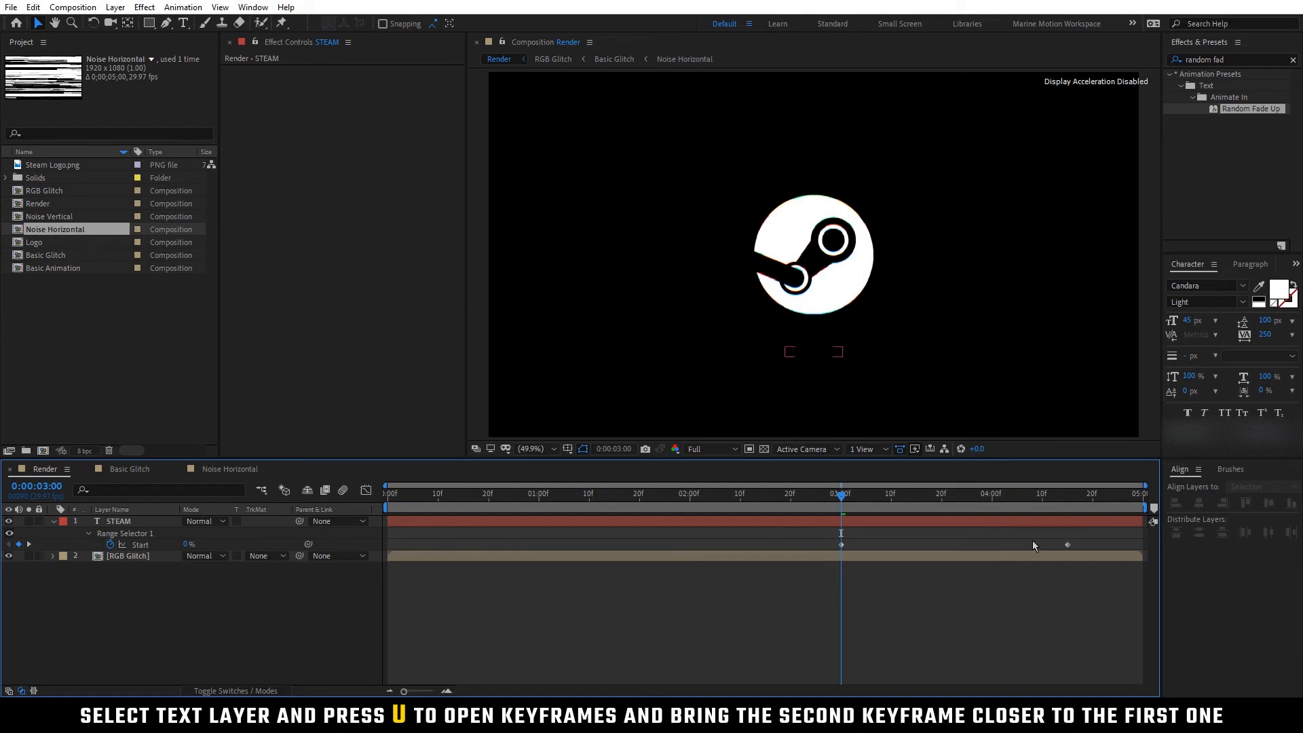
left_click(1068, 545)
left_click_drag(1027, 545, 923, 551)
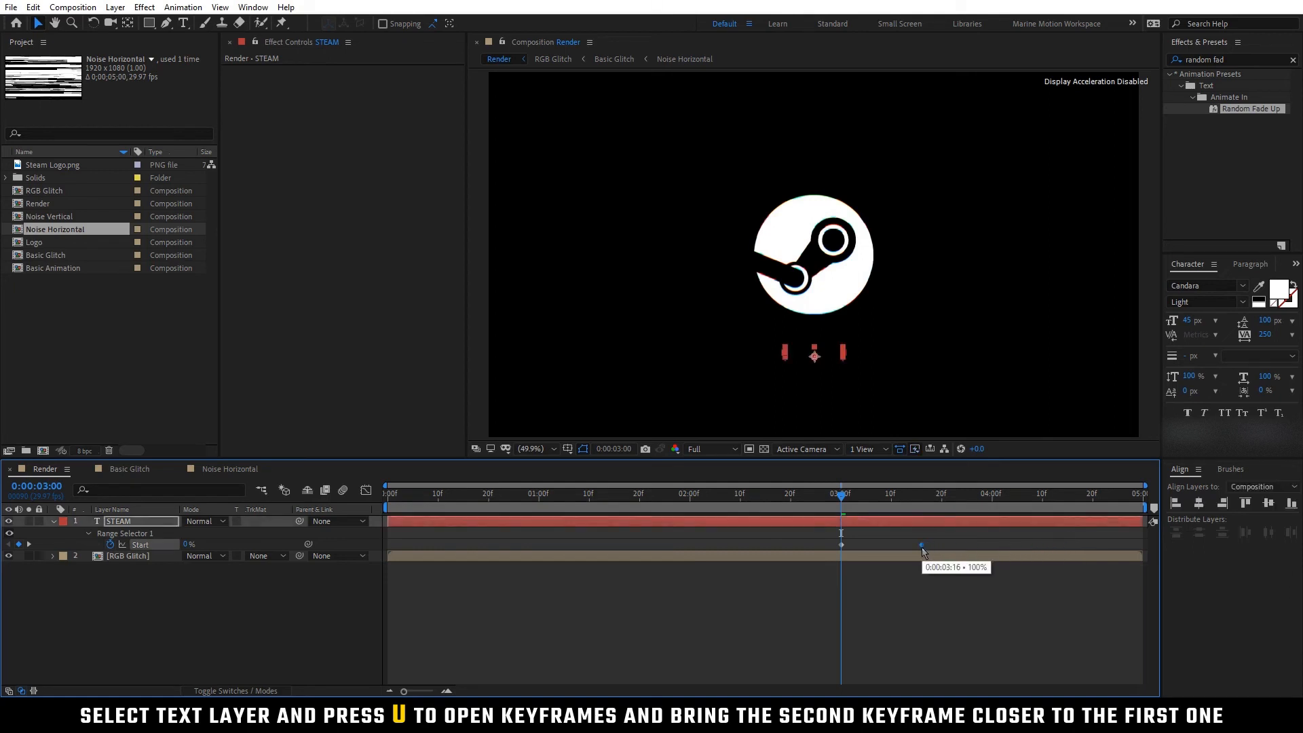
left_click(918, 498)
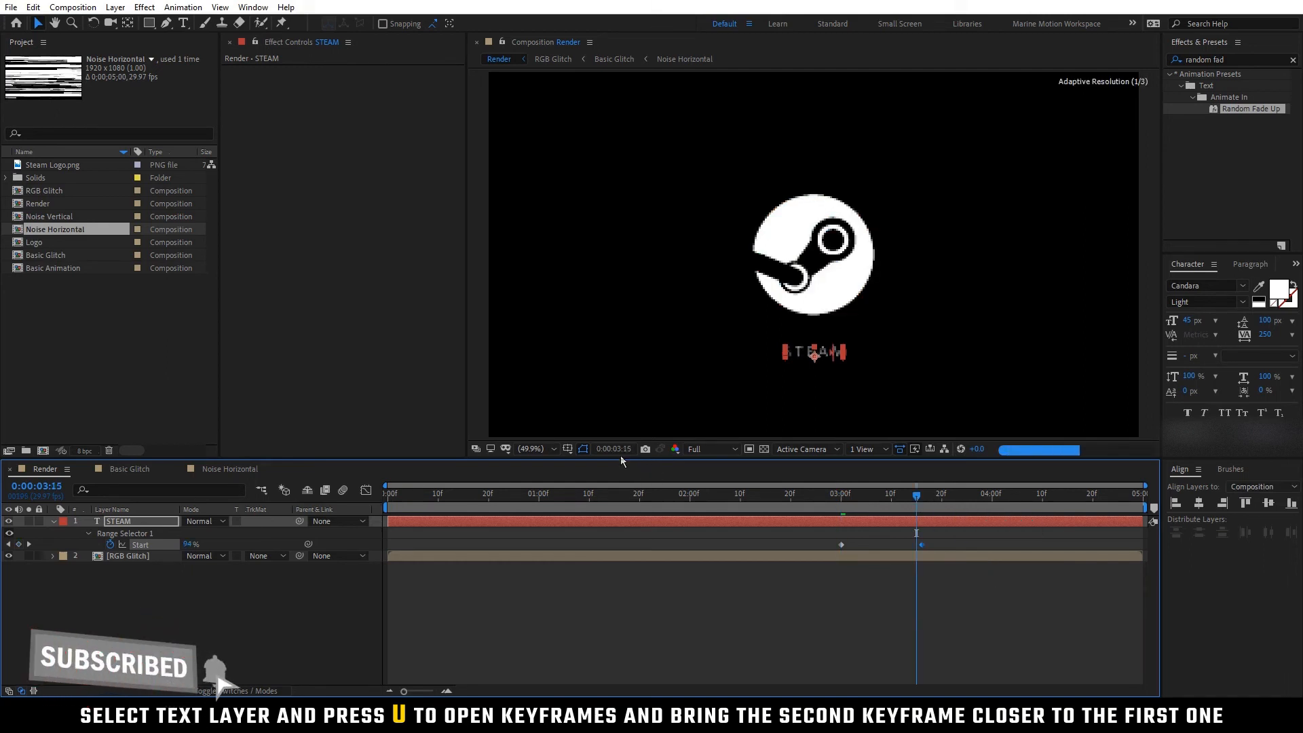
left_click_drag(922, 545, 918, 546)
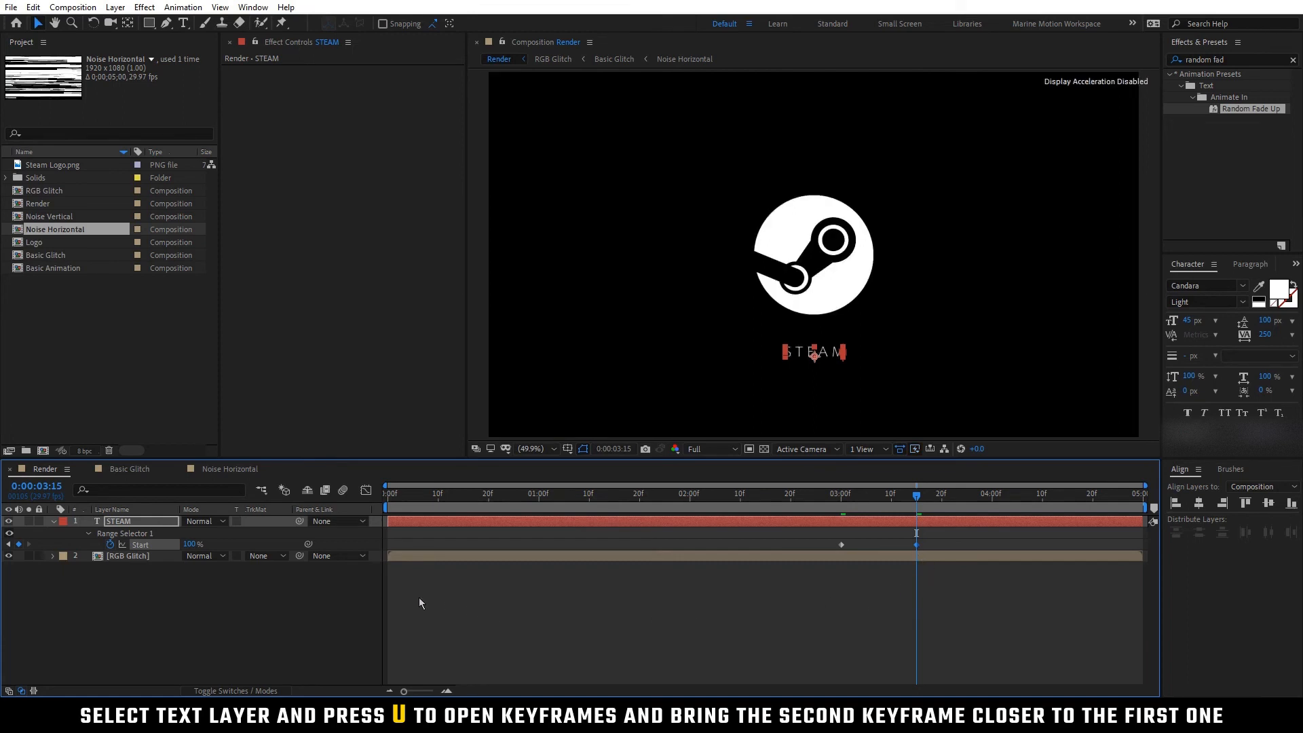
left_click(294, 598)
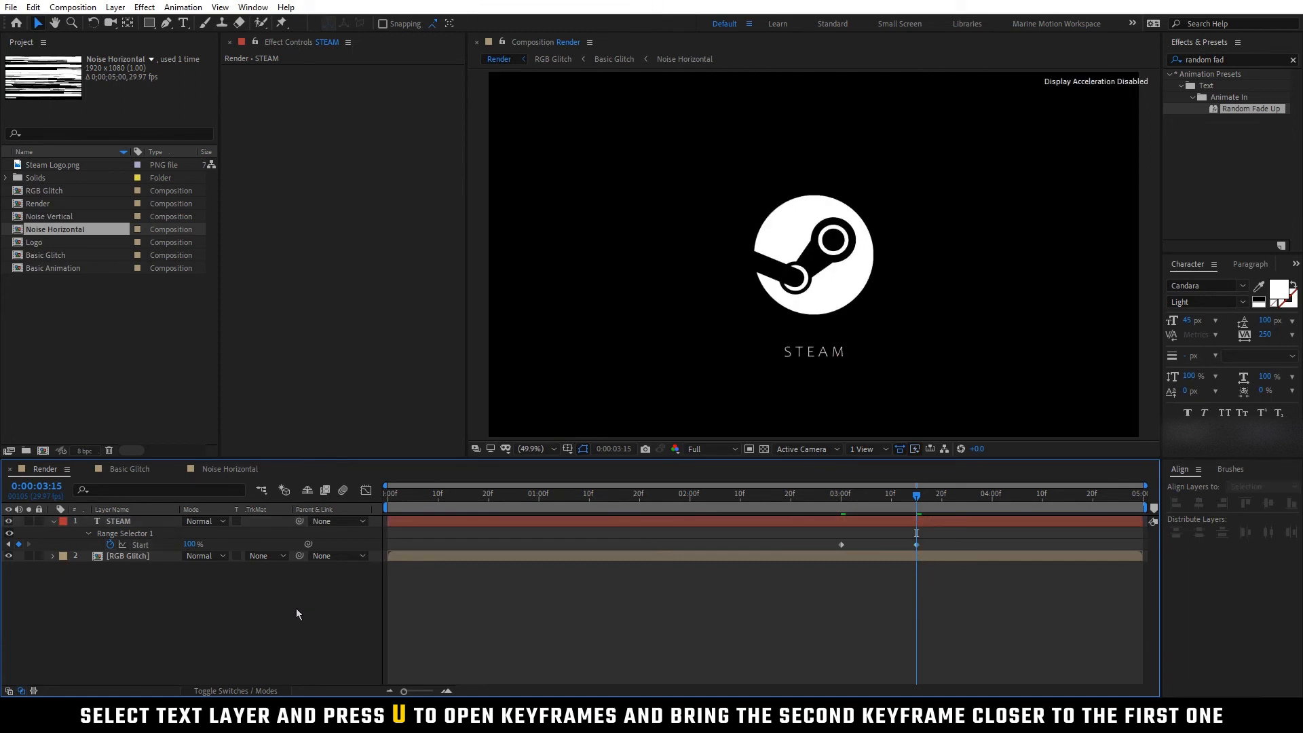
- Collapse the STEAM layer's properties and place it below the RGB Glitch layer in the stack
left_click(54, 522)
left_click_drag(122, 522, 145, 539)
left_click(149, 555)
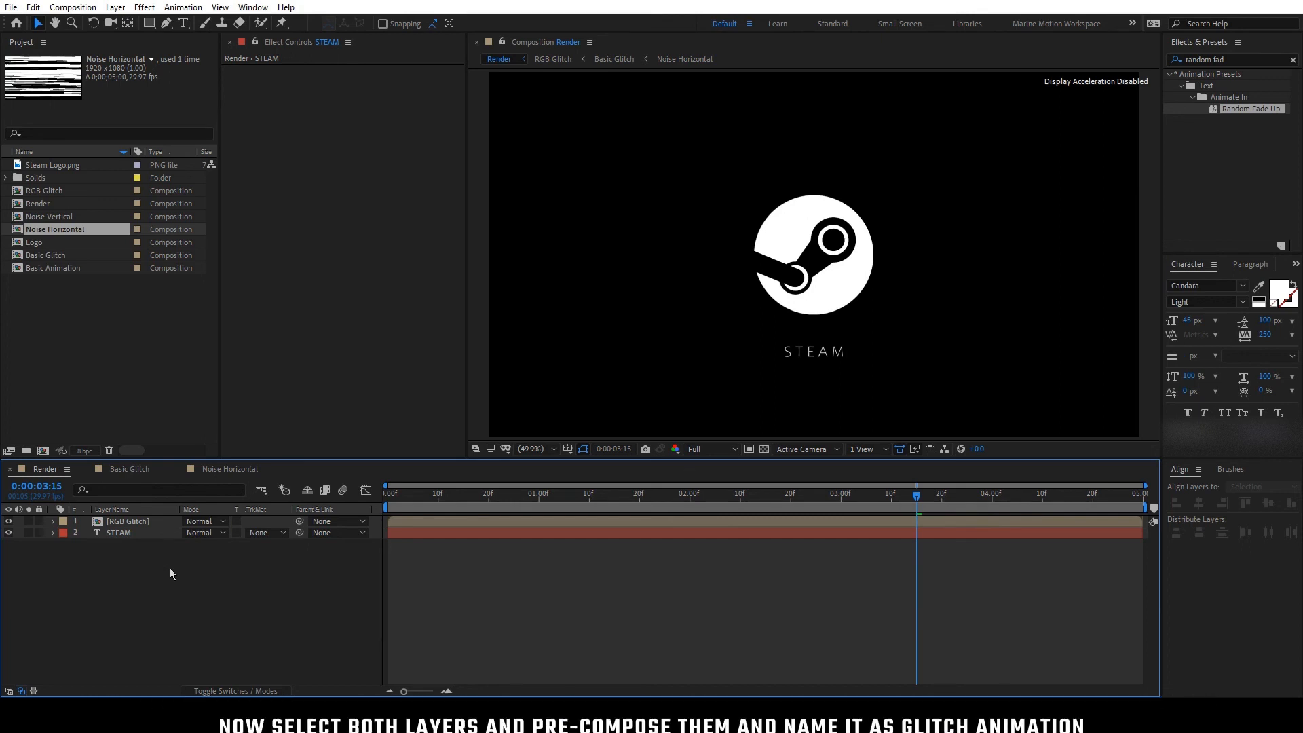
- Pre-compose the RGB Glitch and STEAM layers together into a new composition named "Glitch Animation"
key("ctrl+a")
right_click(155, 521)
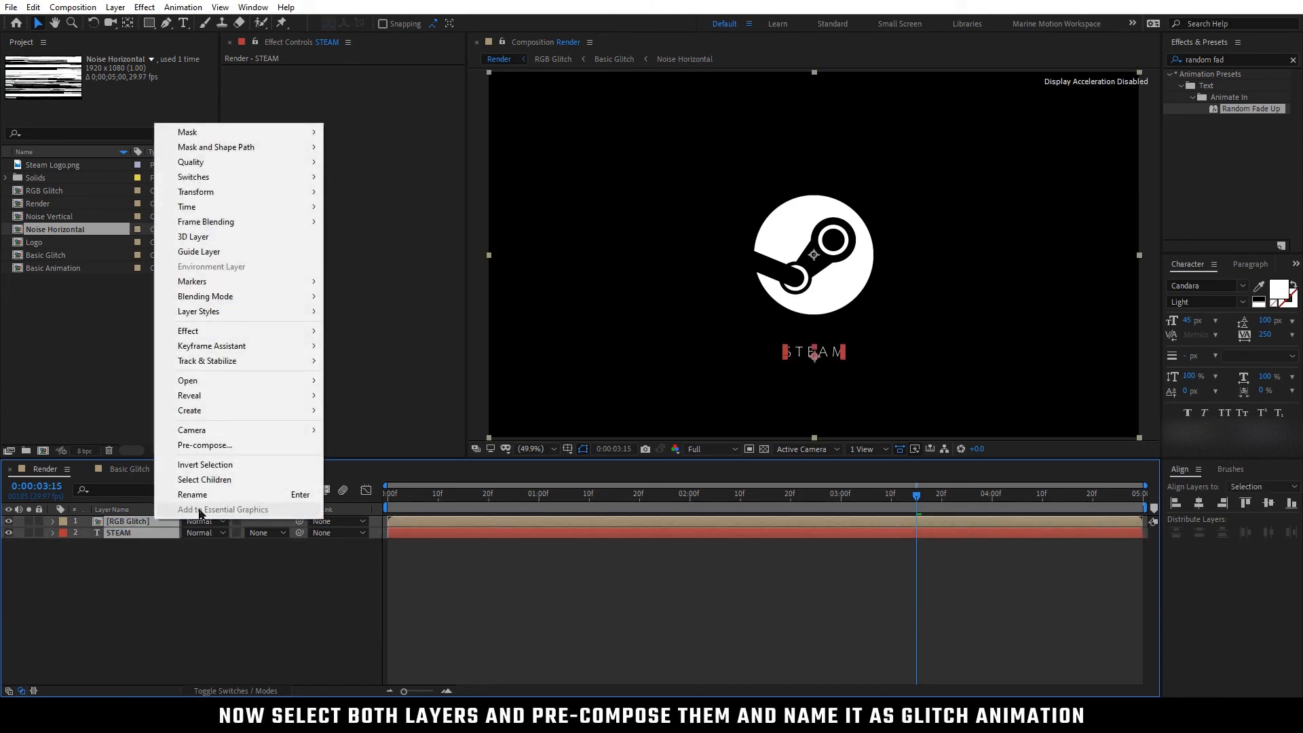
left_click(245, 445)
type("Glitch")
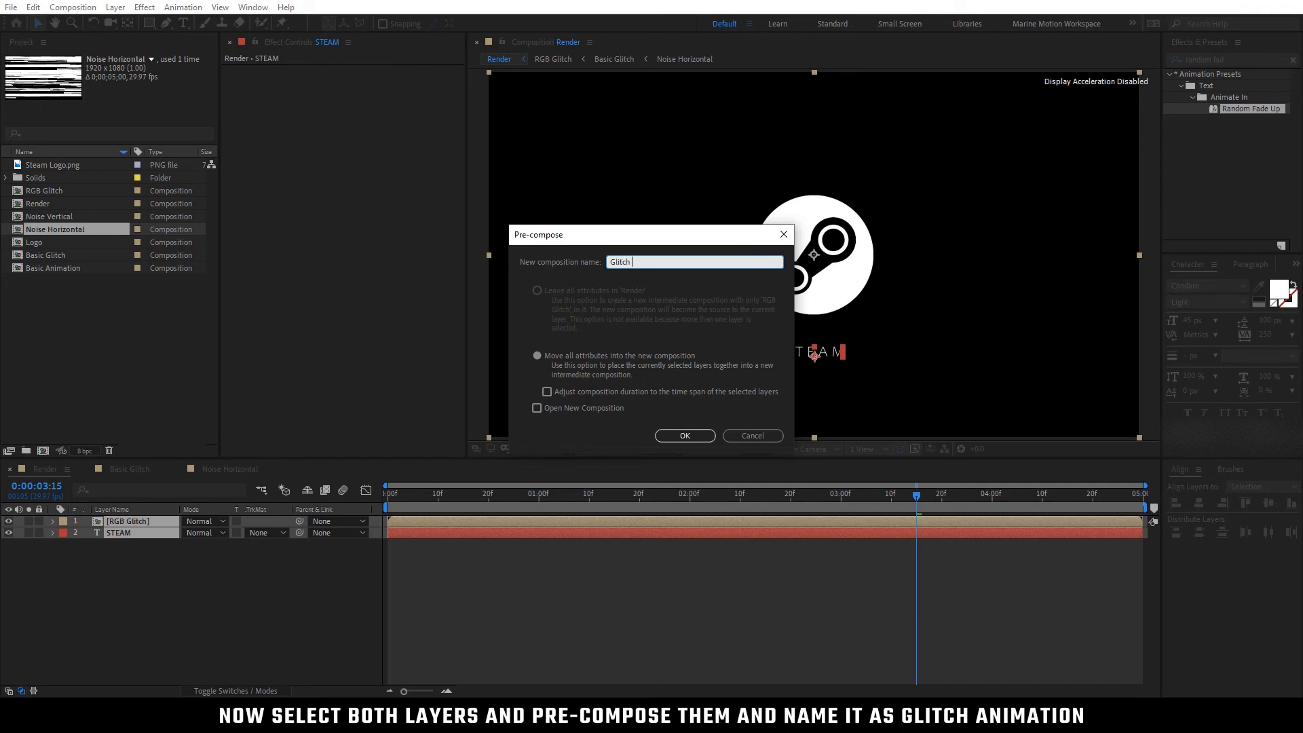
type(" Animation")
left_click(670, 437)
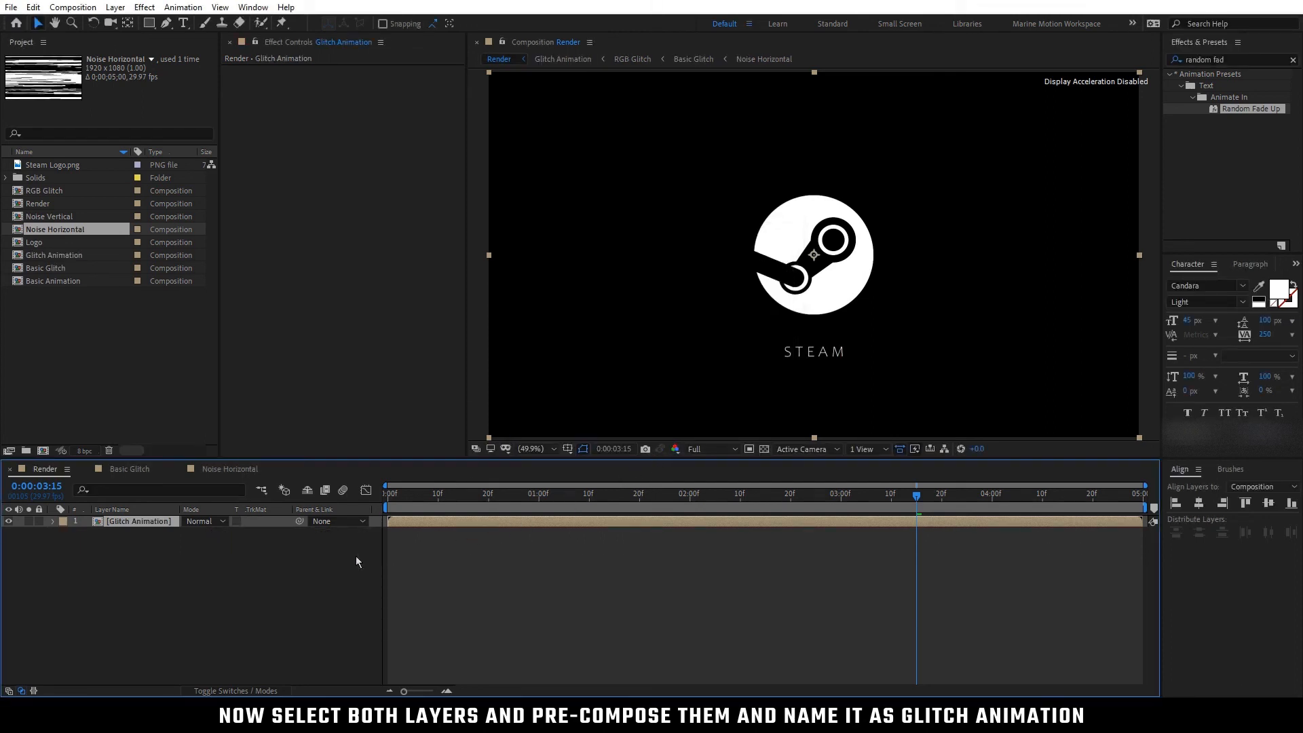
- Duplicate the Glitch Animation layer three times in the Render composition
left_click(167, 545)
left_click(152, 525)
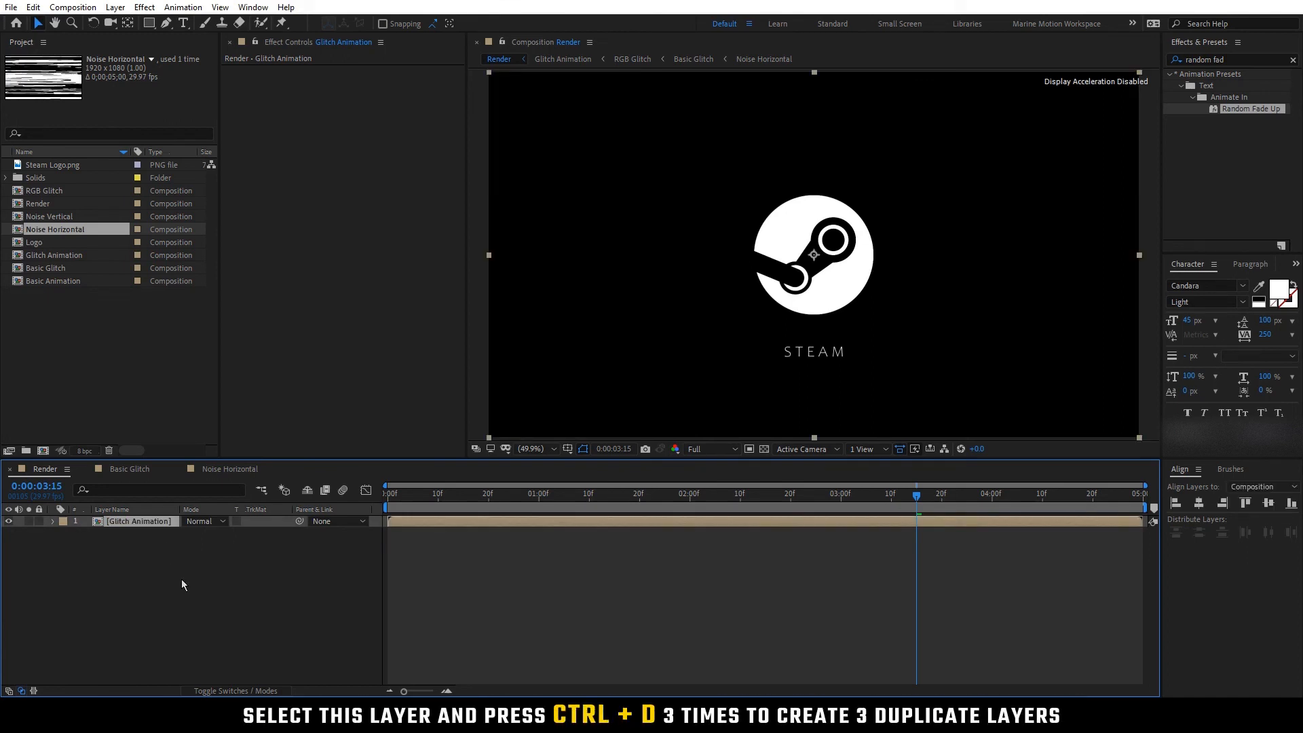
key("ctrl+d")
key("ctrl+d")
key("ctrl+d")
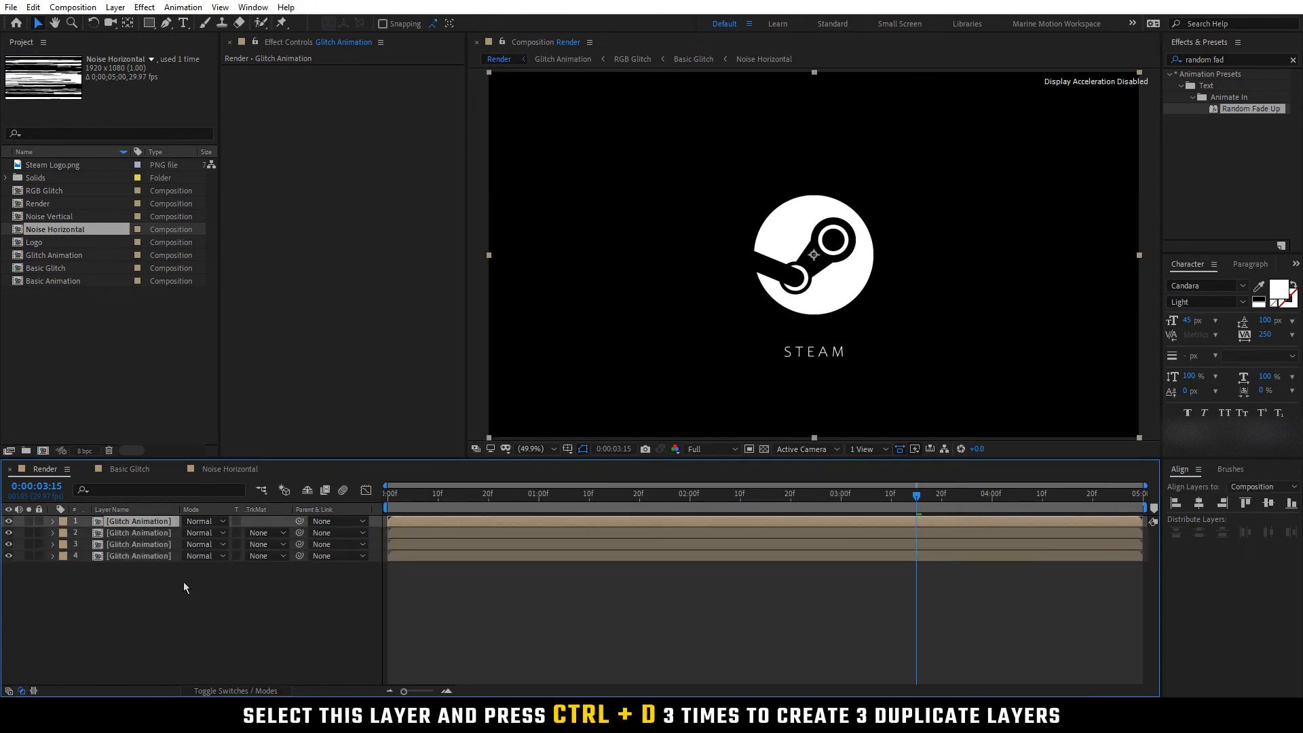
left_click(183, 587)
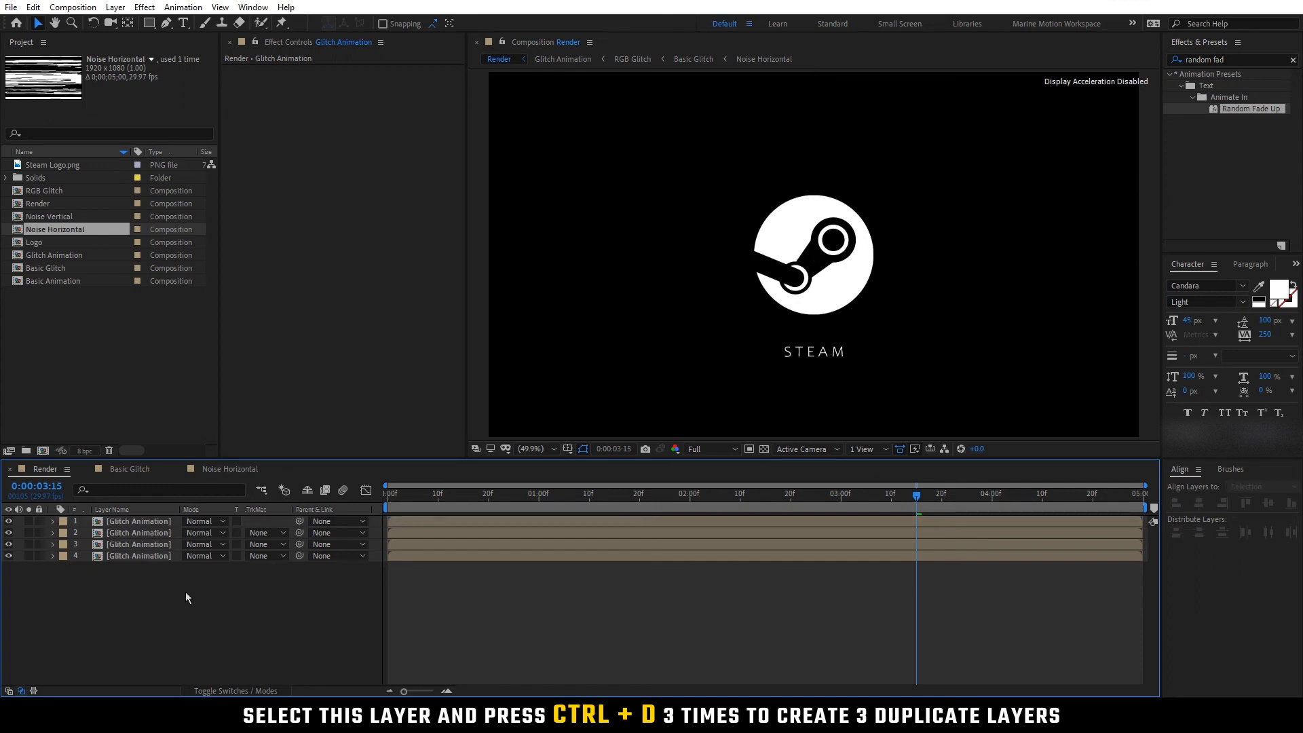
- Apply the Fast Box Blur effect to the third Glitch Animation layer with a Blur Radius of 10
left_click(1244, 54)
type("fast")
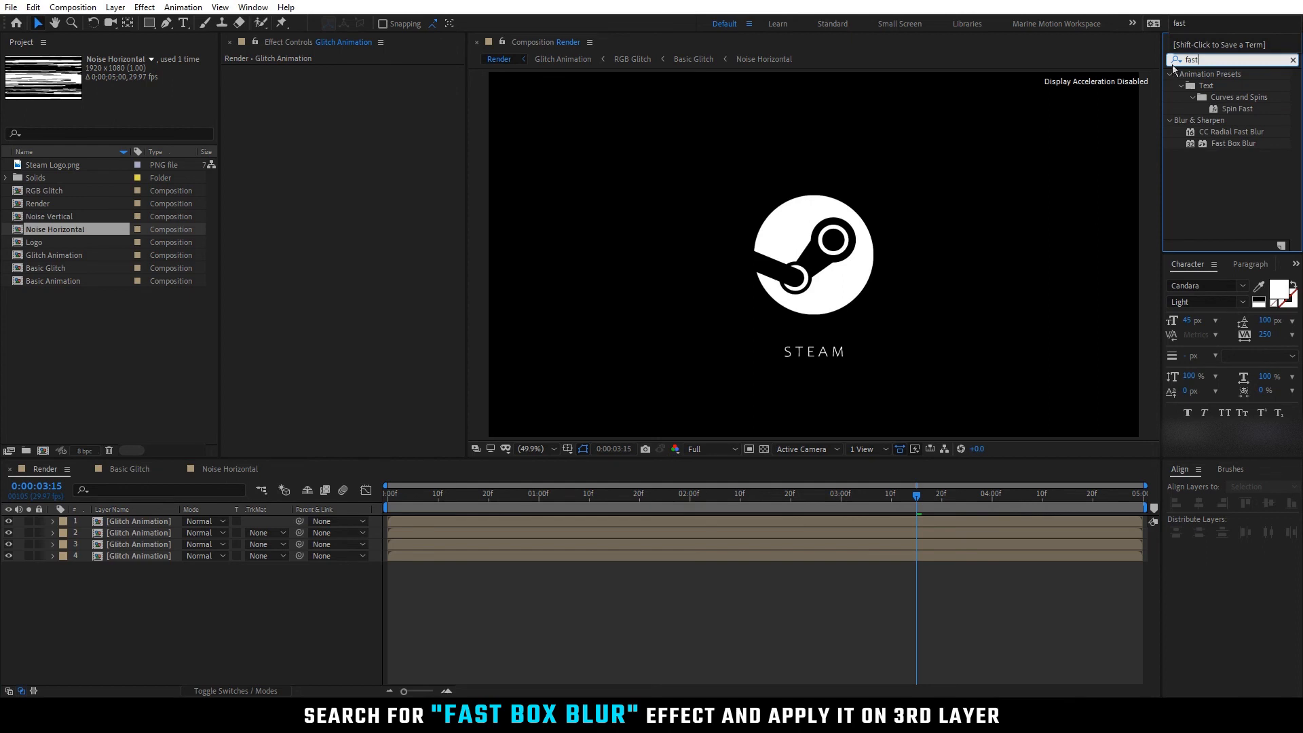
left_click_drag(1233, 143, 189, 548)
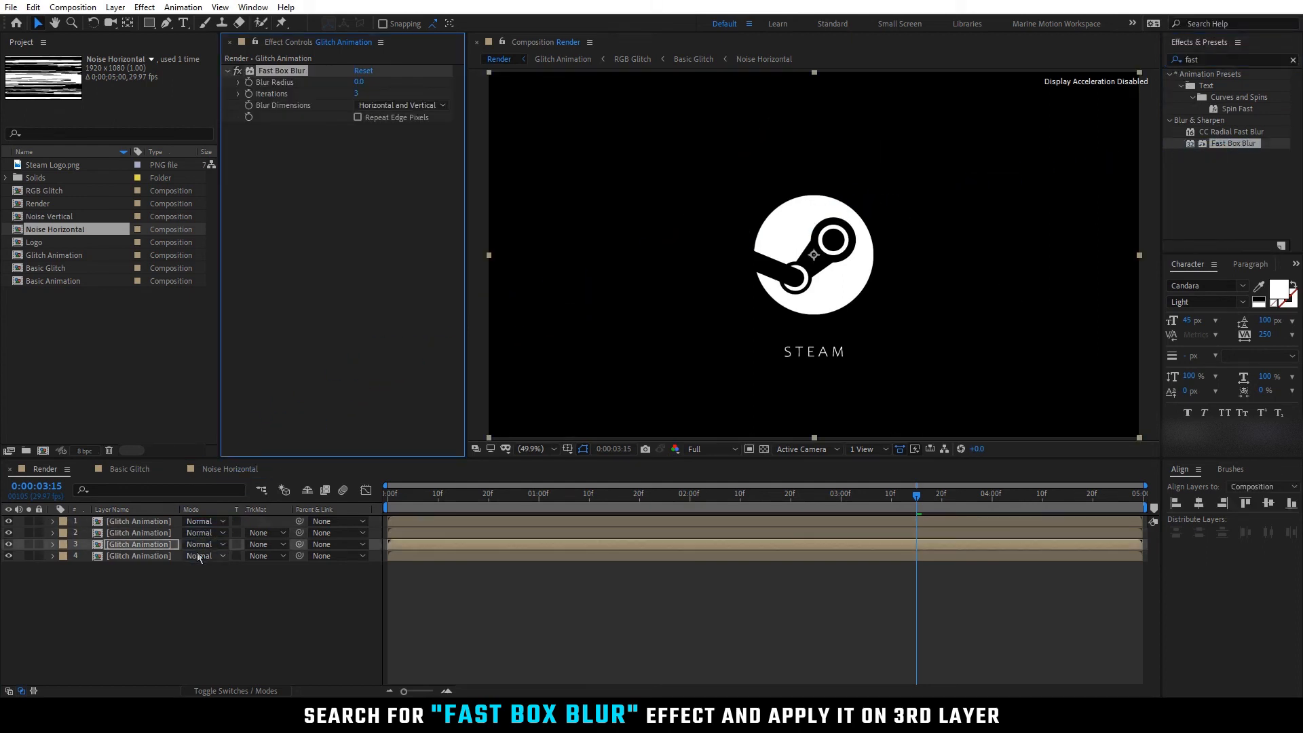
left_click(368, 84)
key("Return")
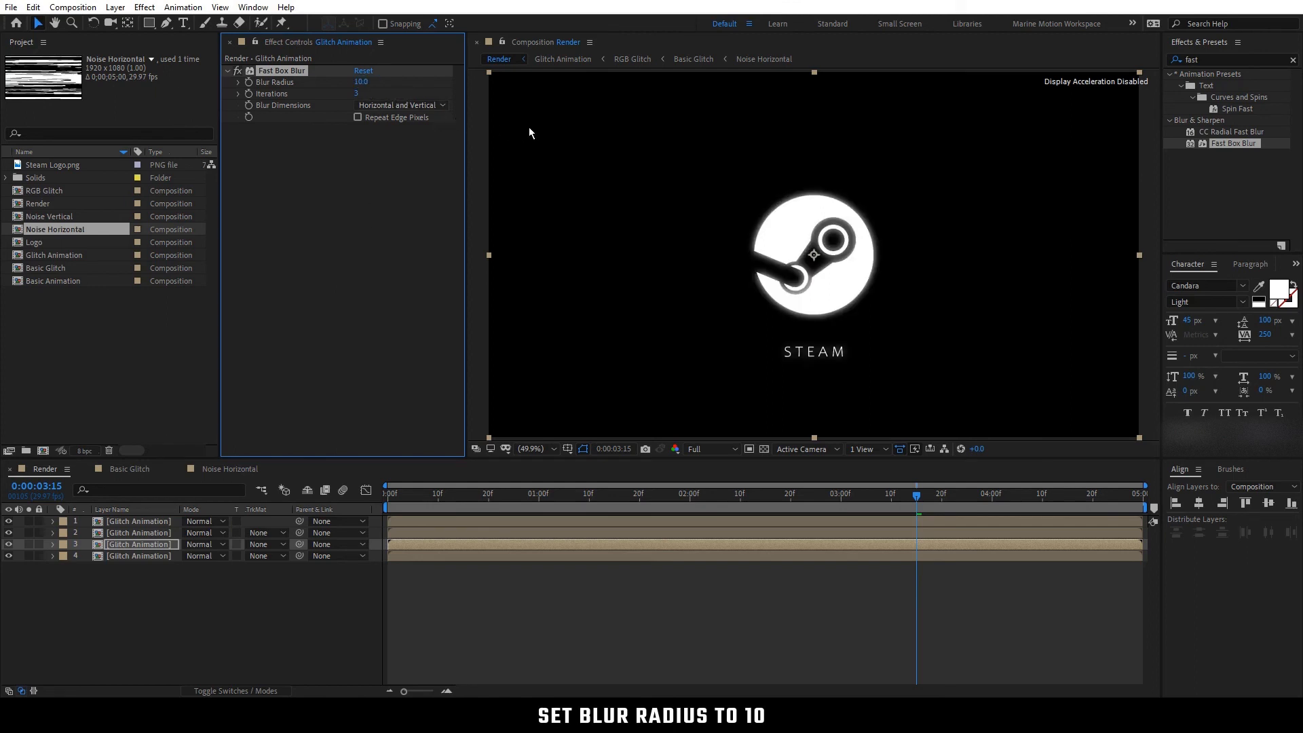
- Apply Fast Box Blur to the fourth Glitch Animation layer with a Blur Radius of 50
left_click_drag(1230, 143, 174, 558)
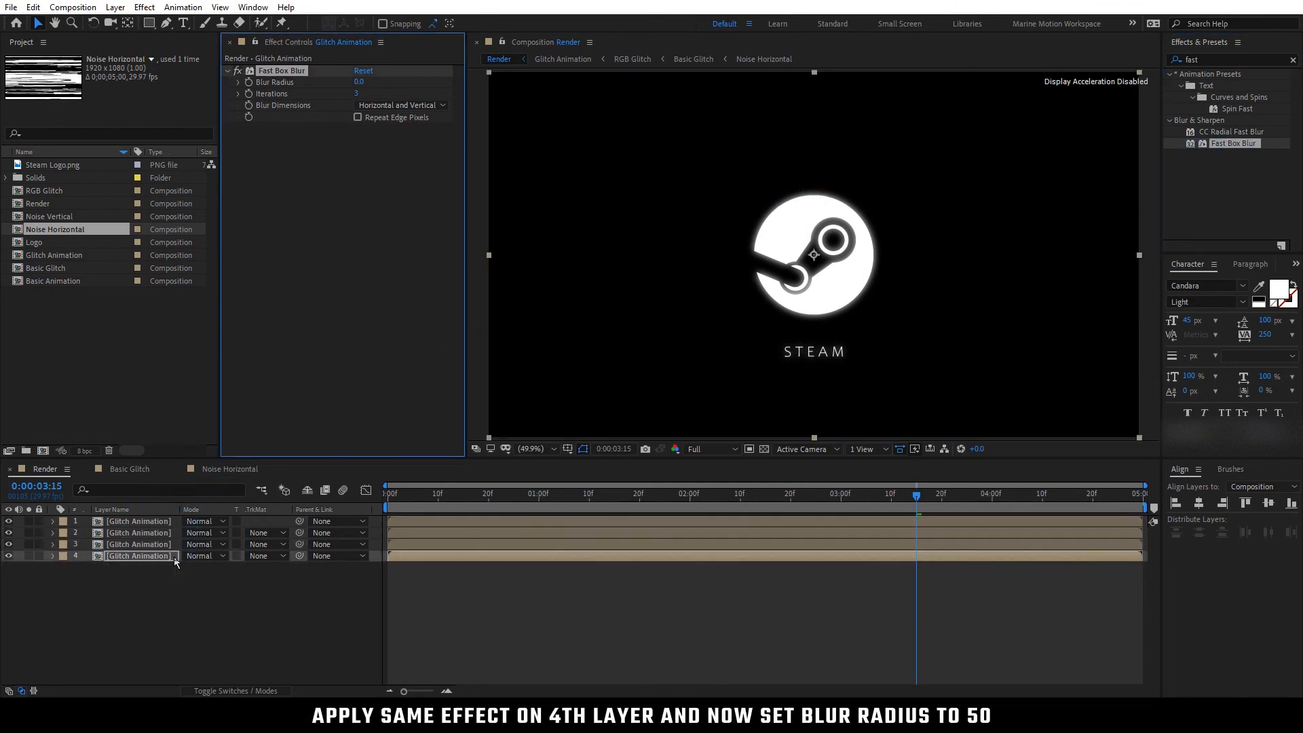
left_click(360, 82)
type("50")
key("Return")
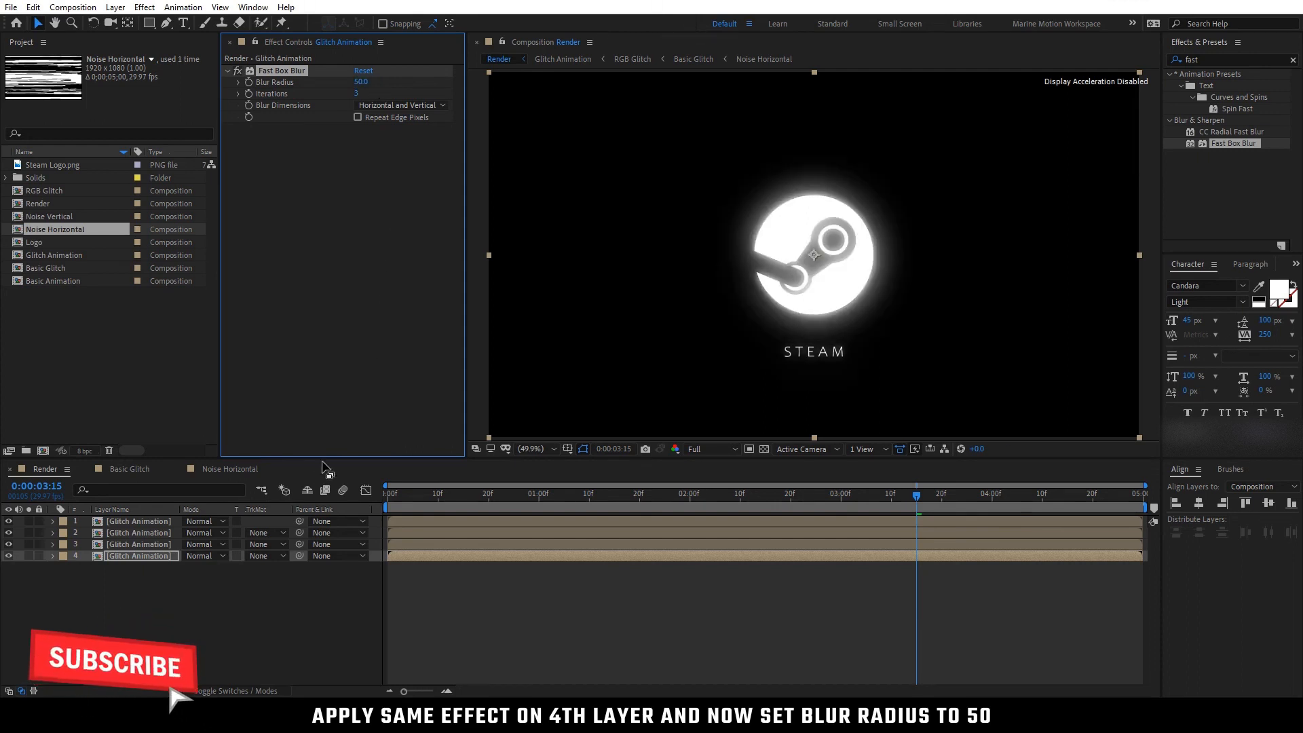
left_click(283, 574)
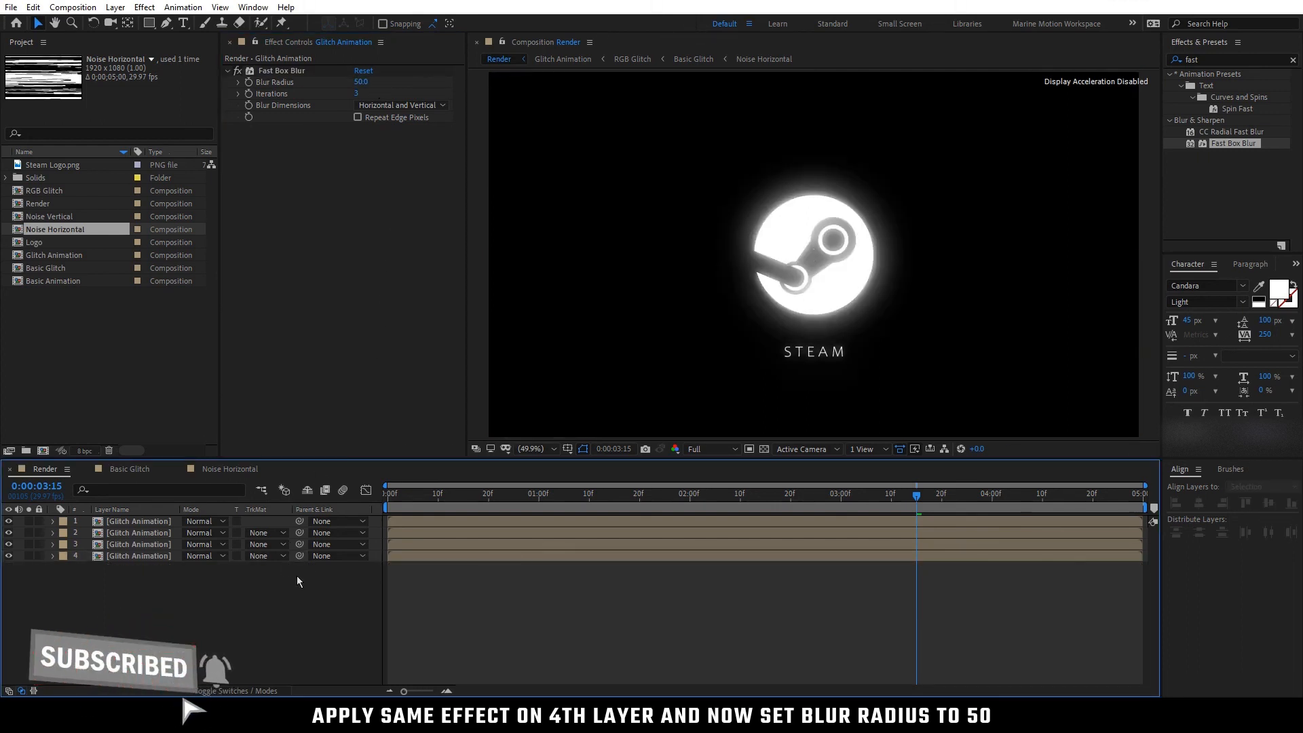
- Set the fourth Glitch Animation layer's Opacity to 60% and collapse its properties
left_click(149, 558)
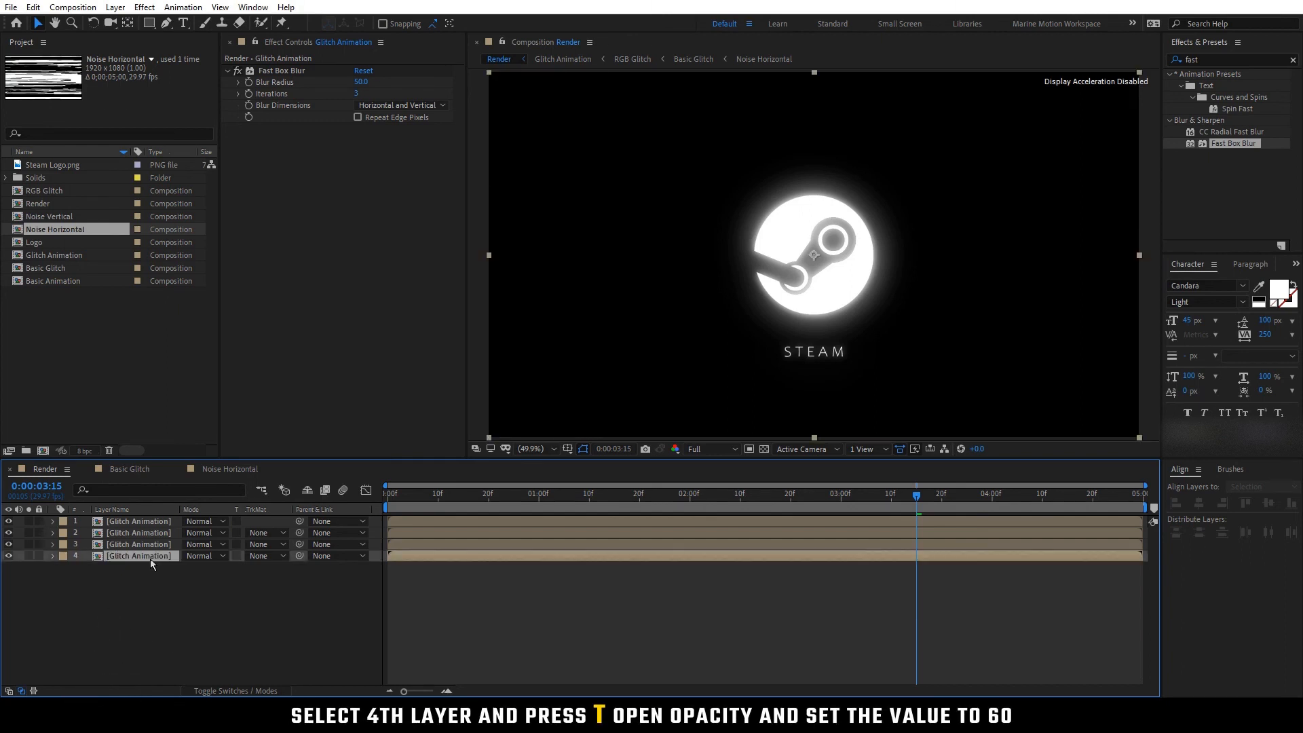
key("t")
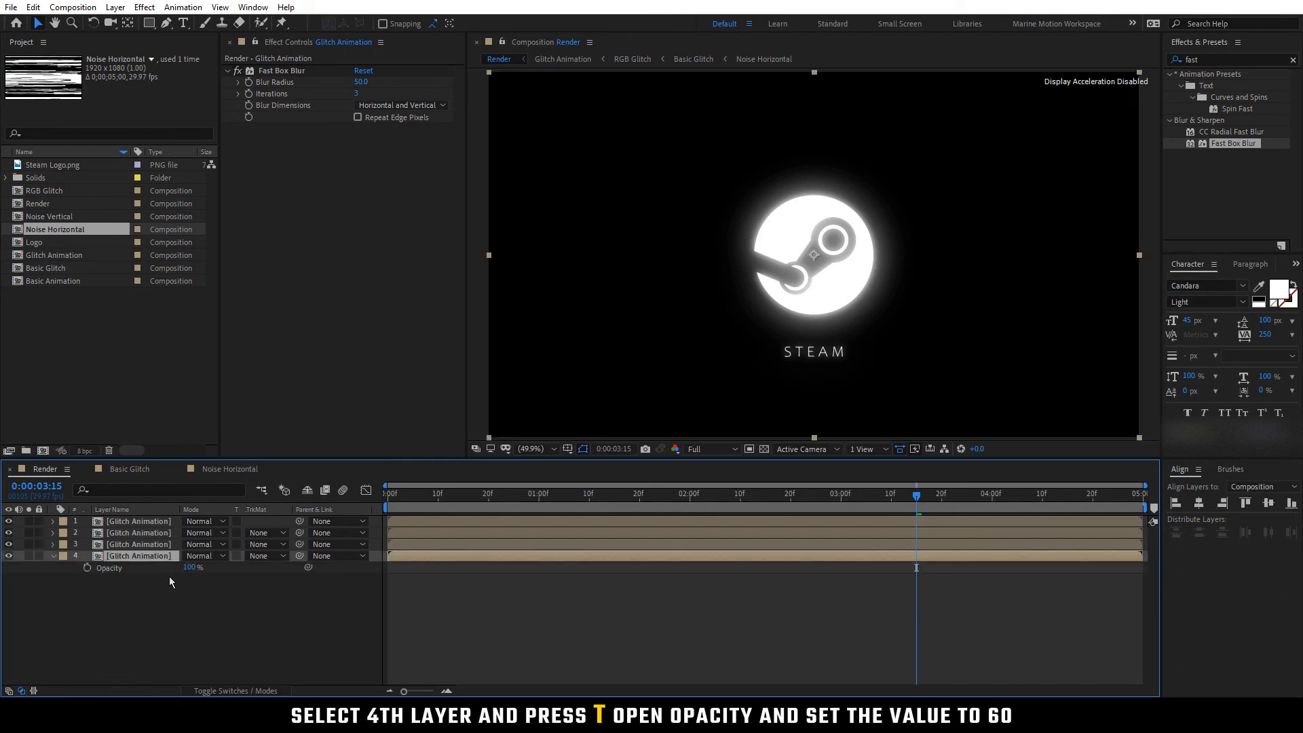
left_click(193, 568)
type("60")
key("Return")
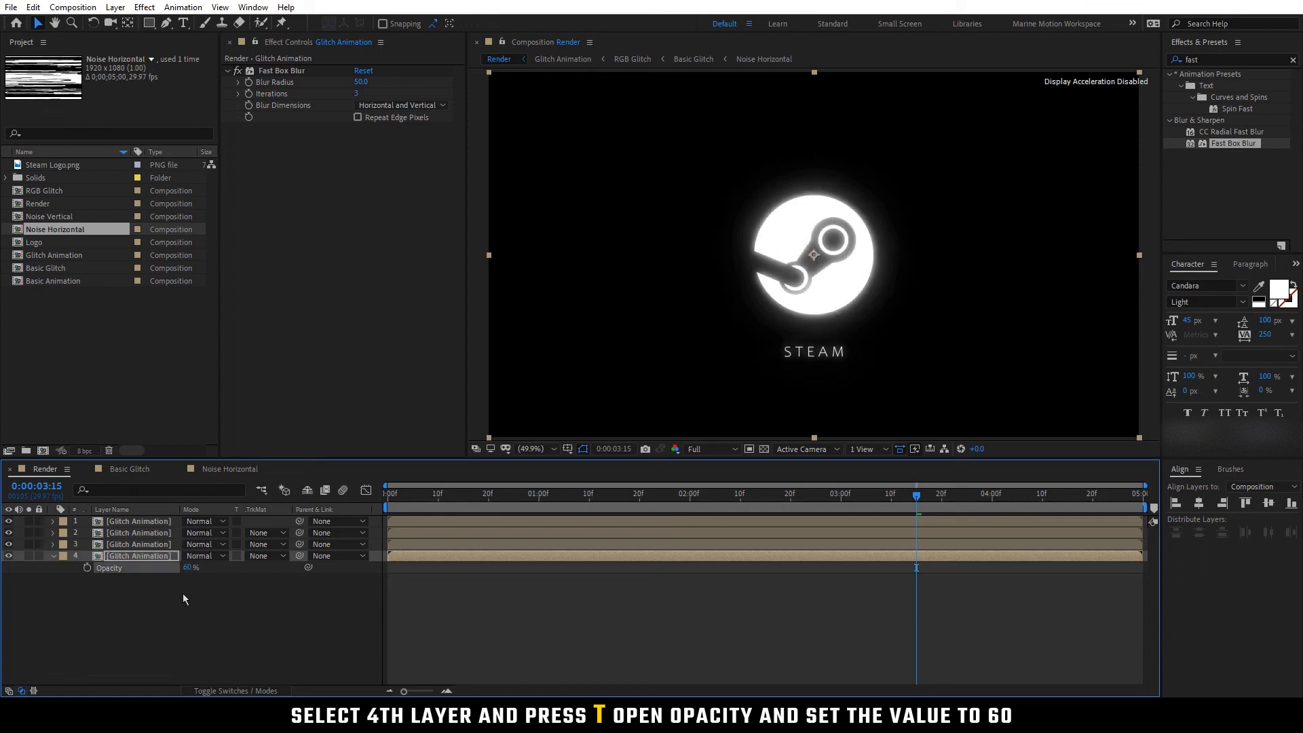
key("t")
left_click(182, 594)
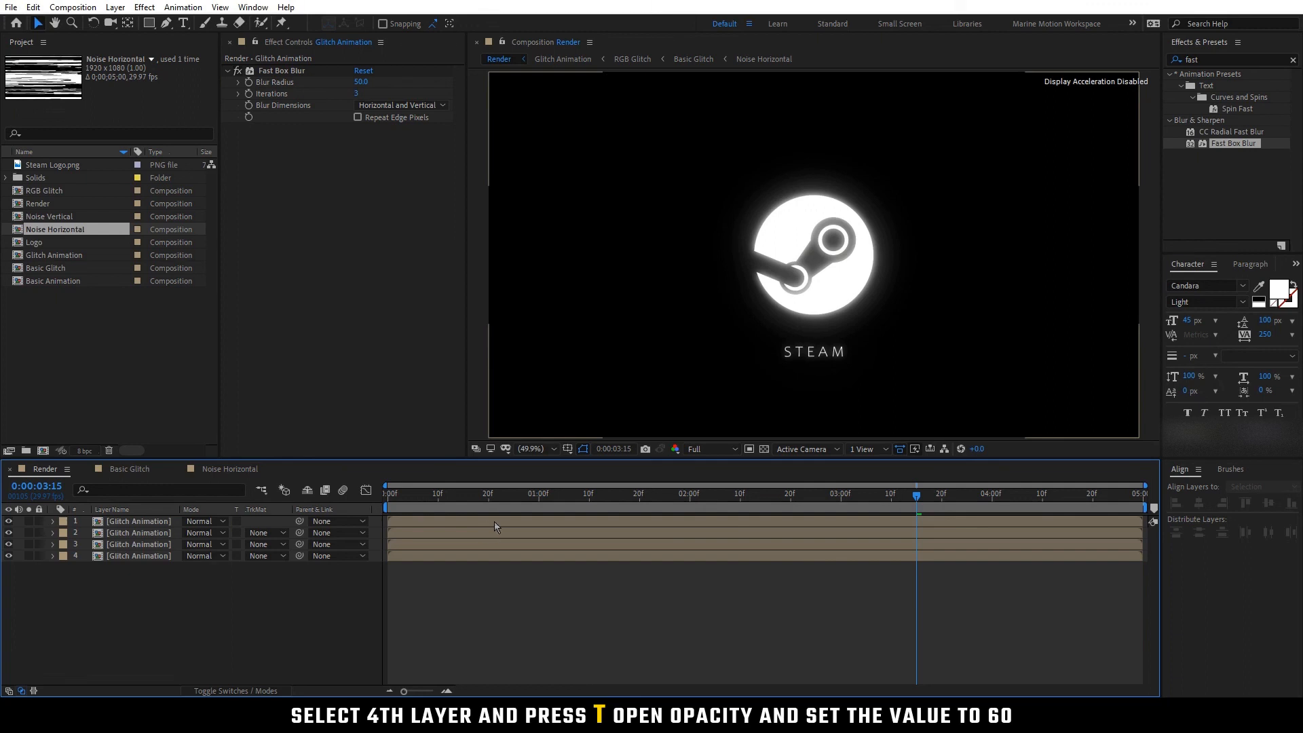
- Preview the Render composition's glow at 1 second and at 2 seconds
left_click(539, 501)
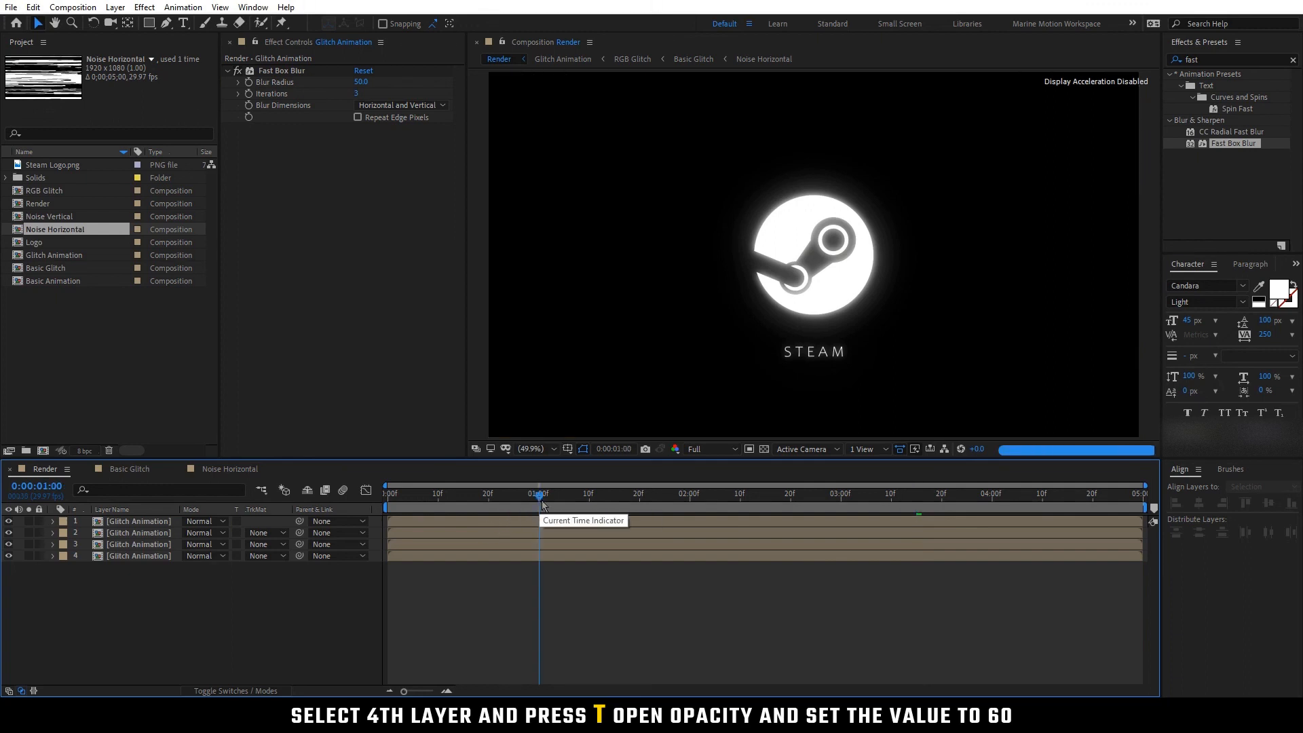
left_click(692, 500)
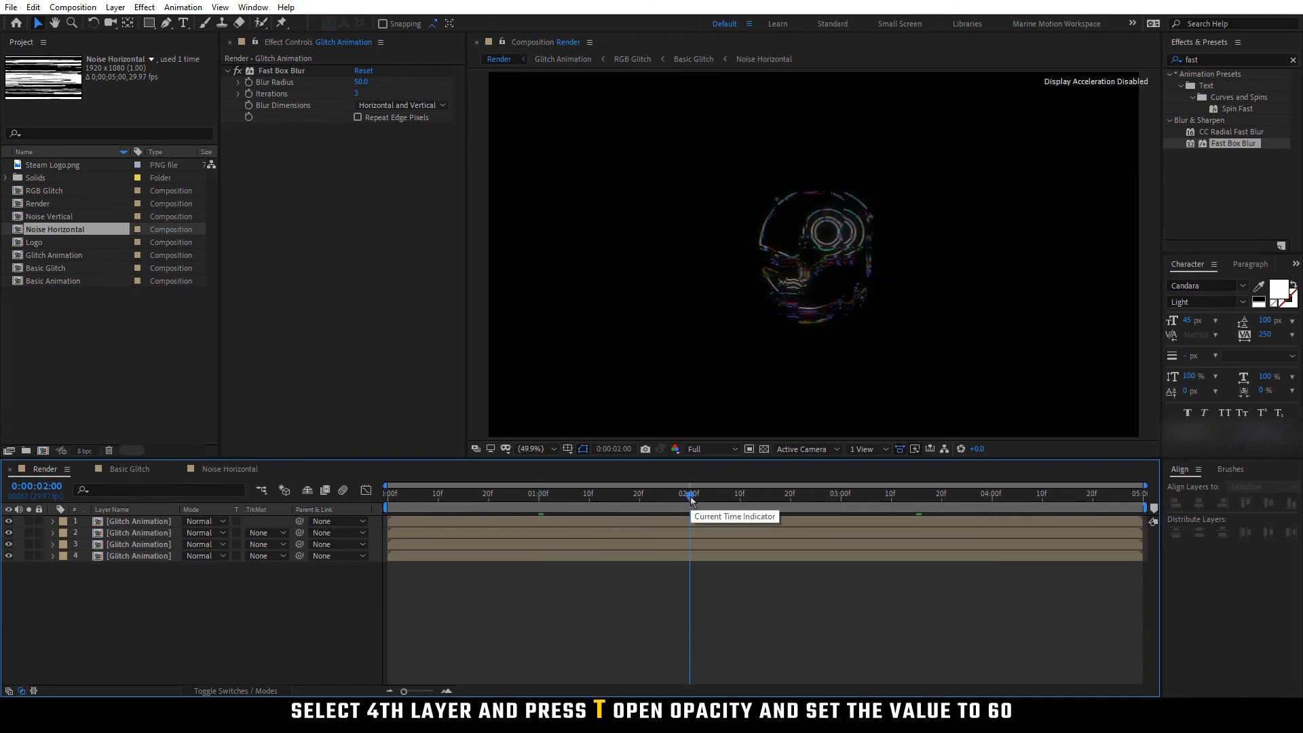